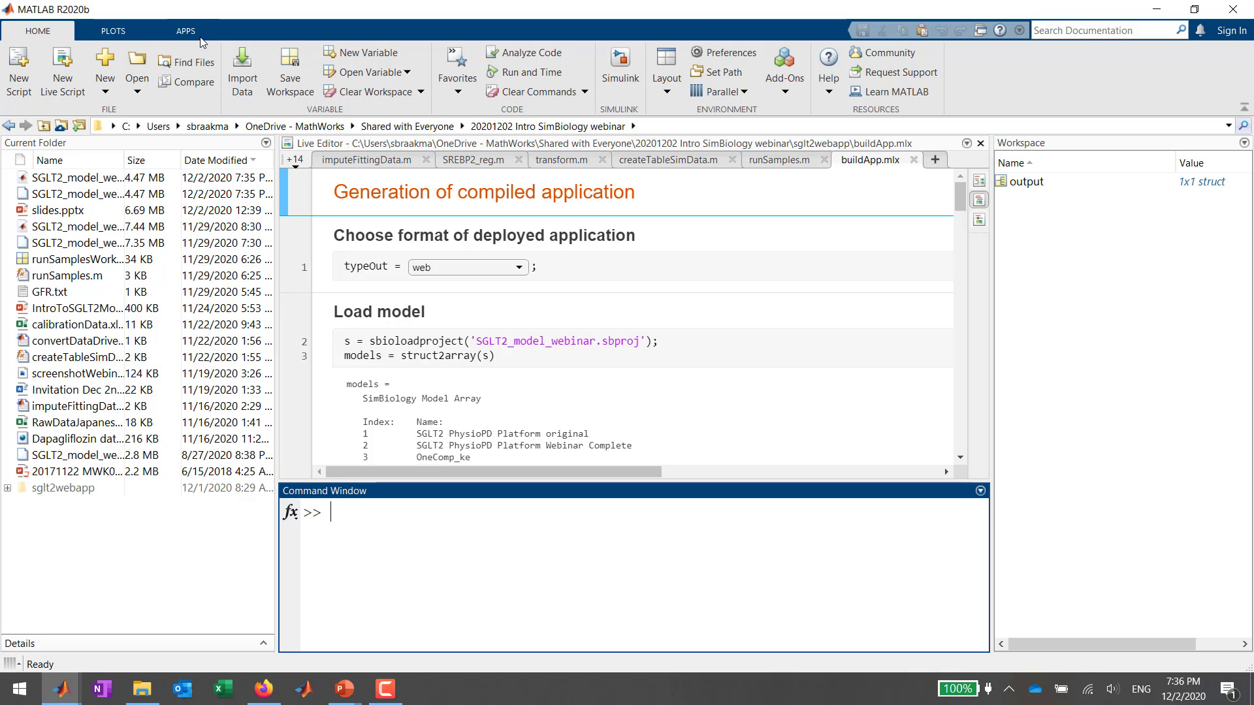
Open SimBiology Model Builder and show the whole diagram of the SGLT2 PhysioPD Platform Webinar Empty model, selecting its renal excretion reaction.
{"action": "left_click", "coordinate": [199, 32]}
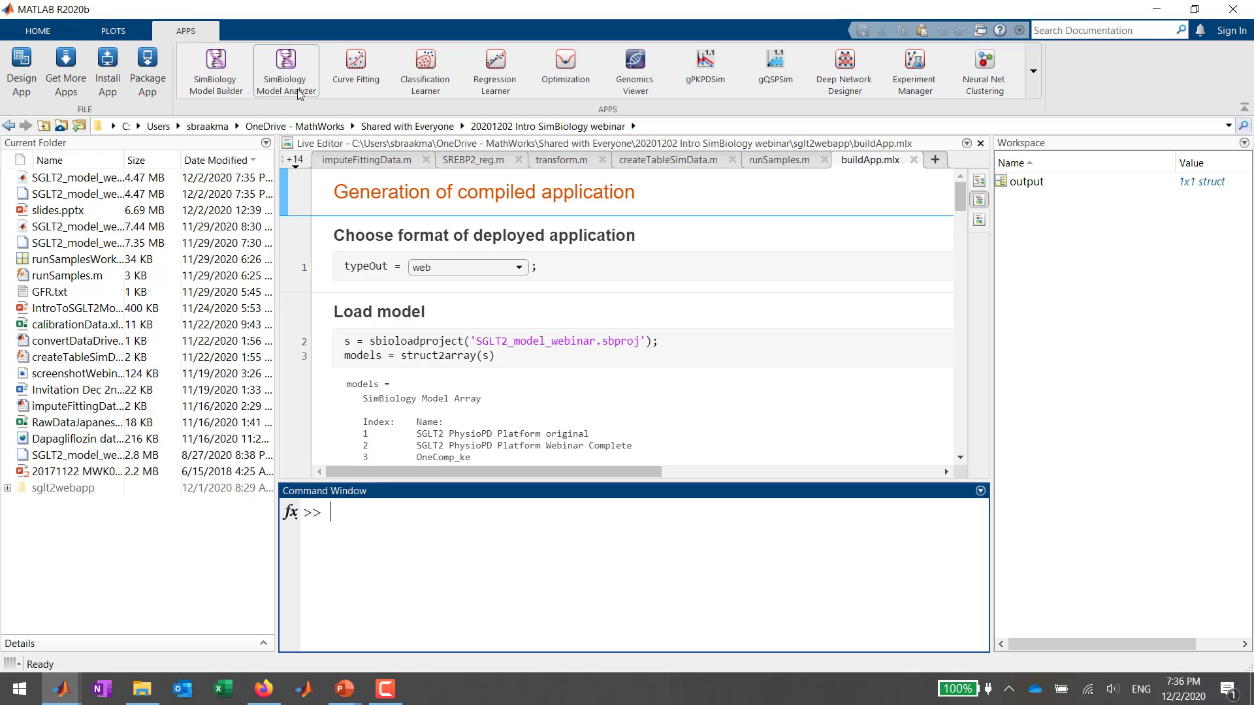
{"action": "left_click", "coordinate": [228, 76]}
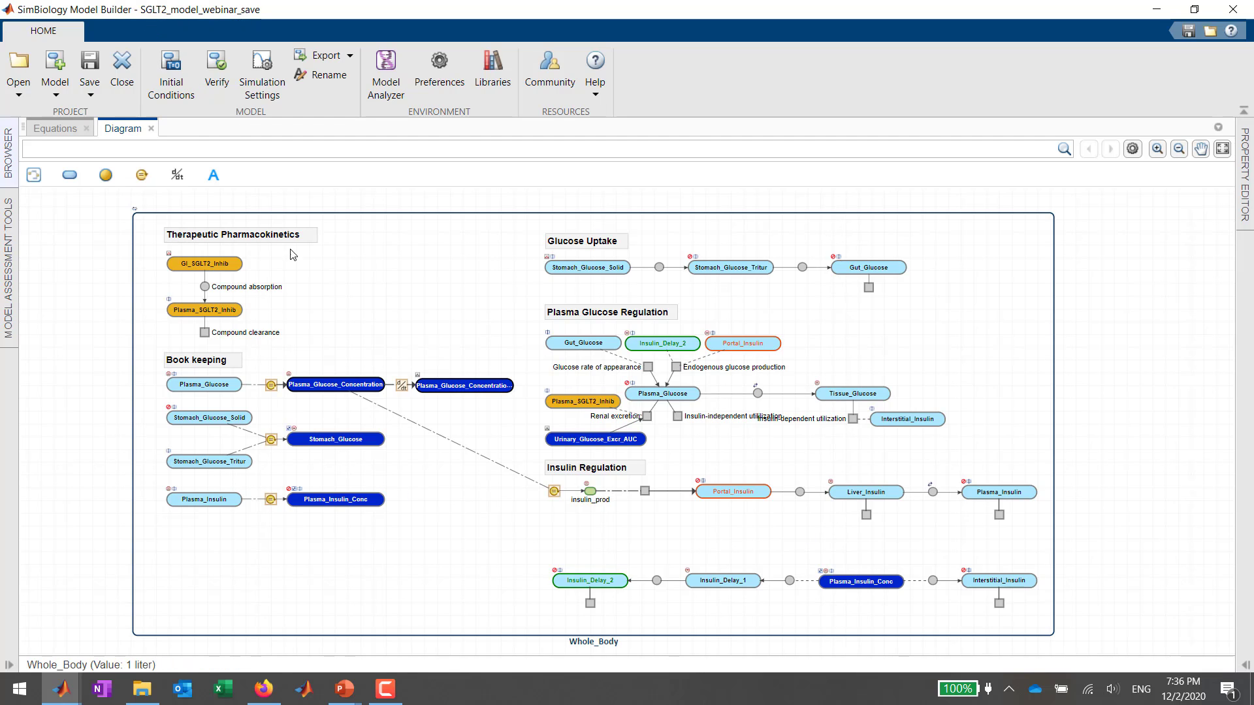
{"action": "left_click", "coordinate": [11, 171]}
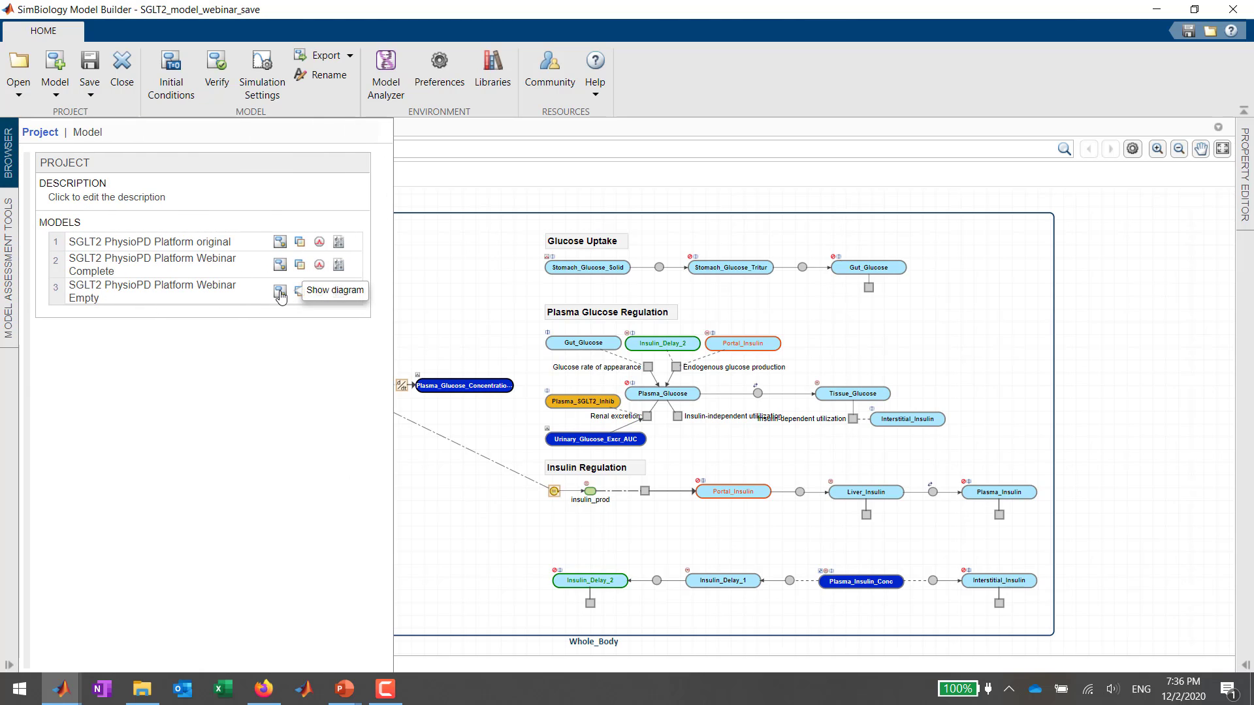
{"action": "left_click", "coordinate": [280, 292]}
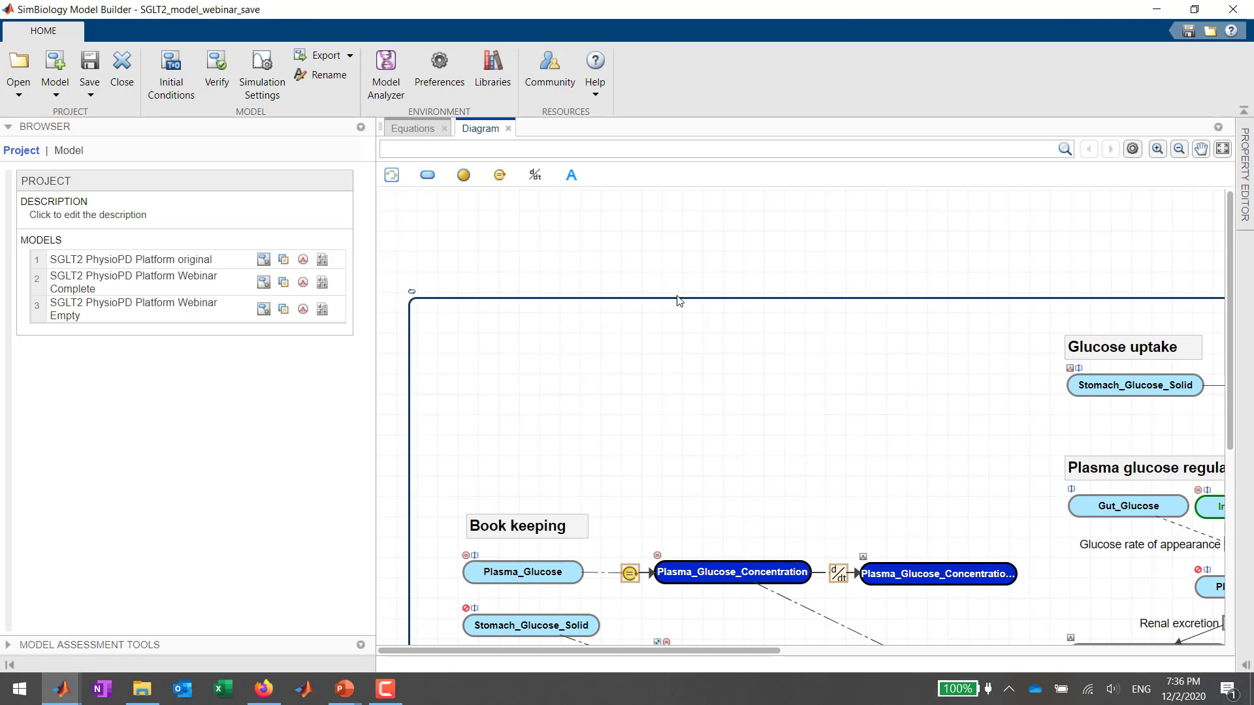
{"action": "double_click", "coordinate": [477, 130]}
{"action": "left_click", "coordinate": [1223, 149]}
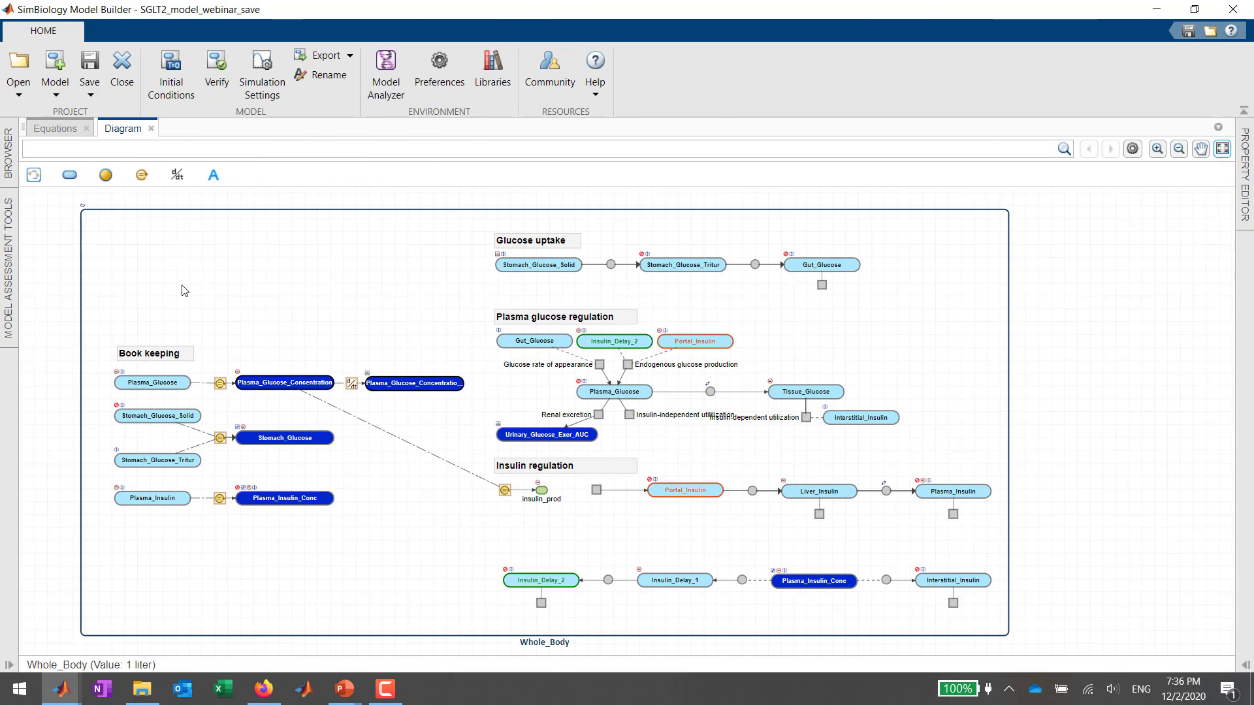
{"action": "left_click", "coordinate": [598, 415]}
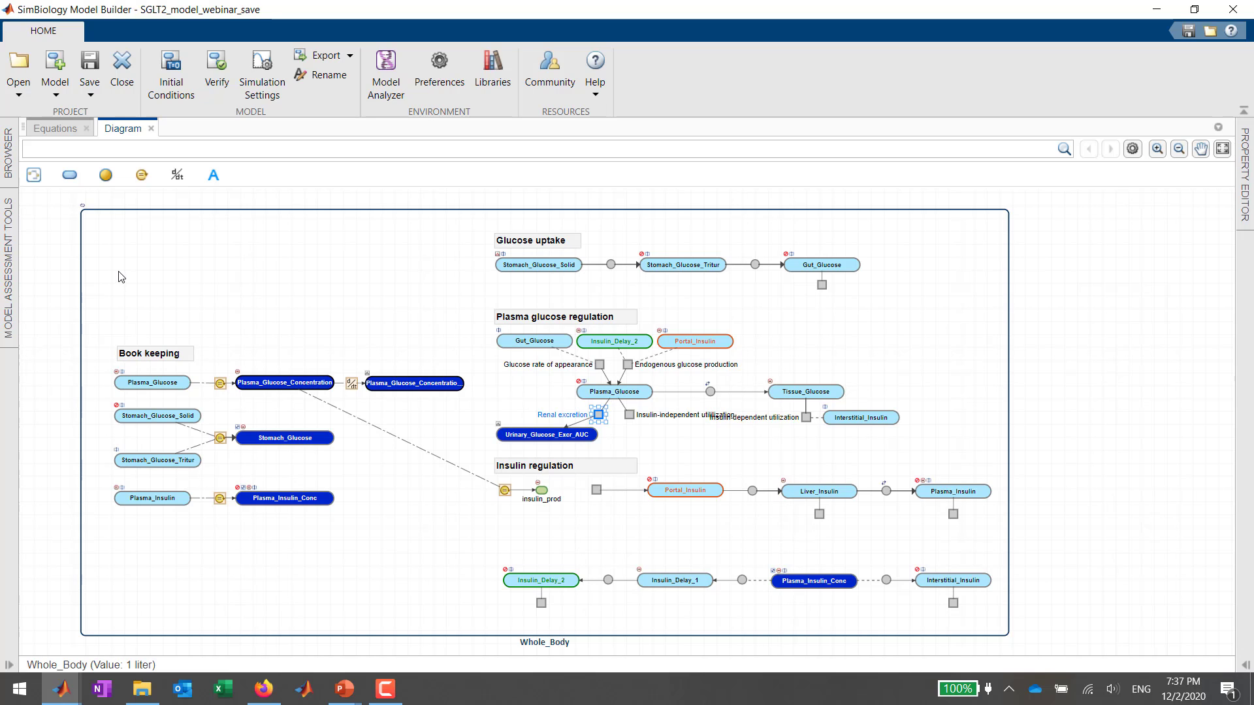
Load the one-compartment PK library model with first-order dosing and Linear {Elimination Rate, Volume} elimination.
{"action": "left_click", "coordinate": [58, 93]}
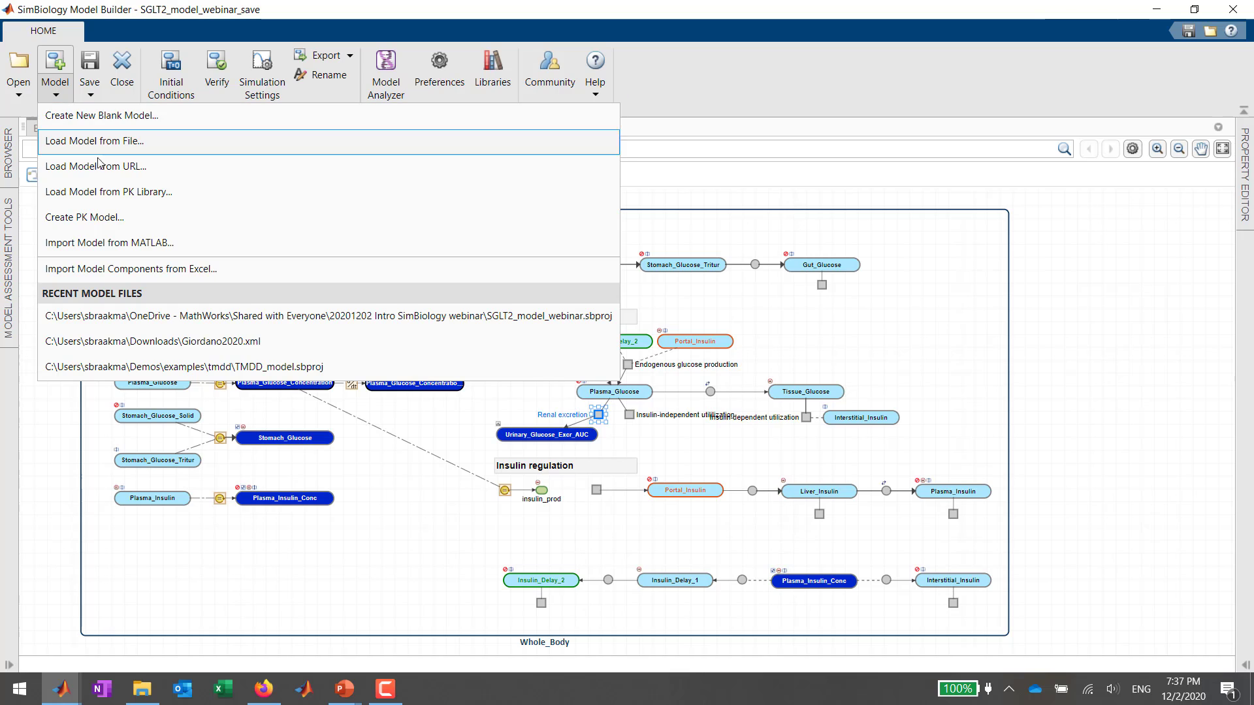
{"action": "left_click", "coordinate": [142, 193]}
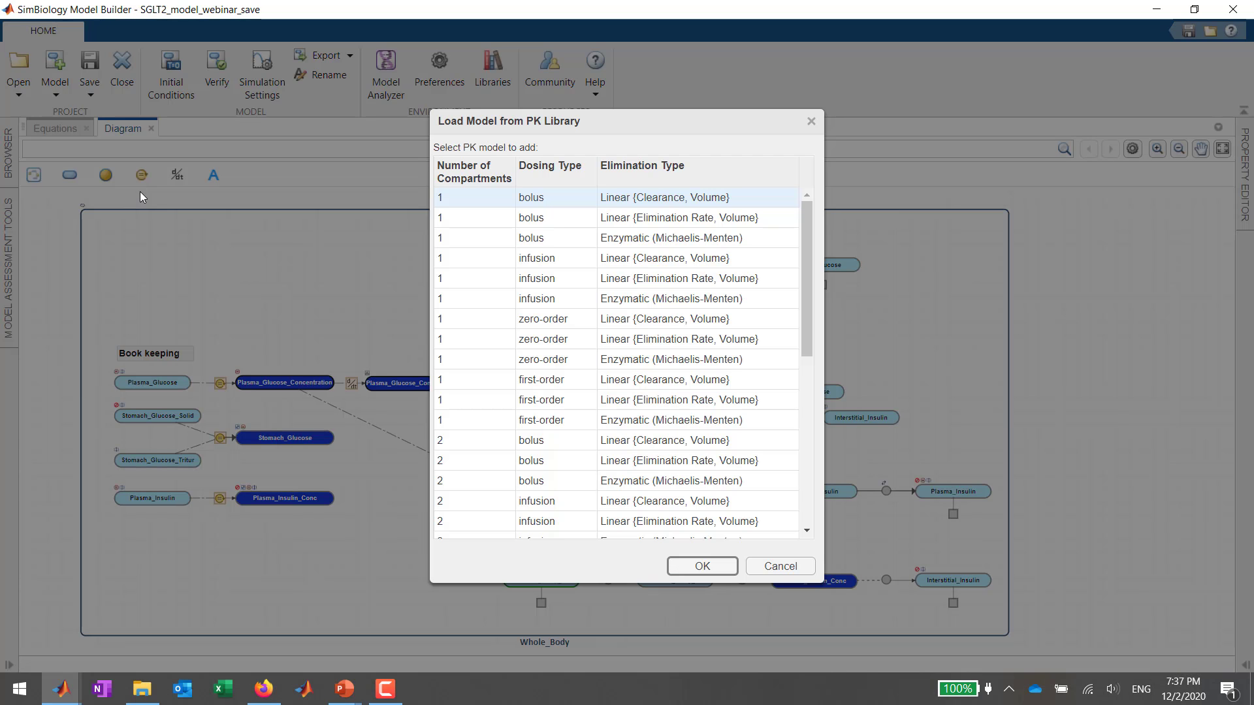
{"action": "scroll", "coordinate": [522, 374], "scroll_direction": "down", "scroll_amount": 5}
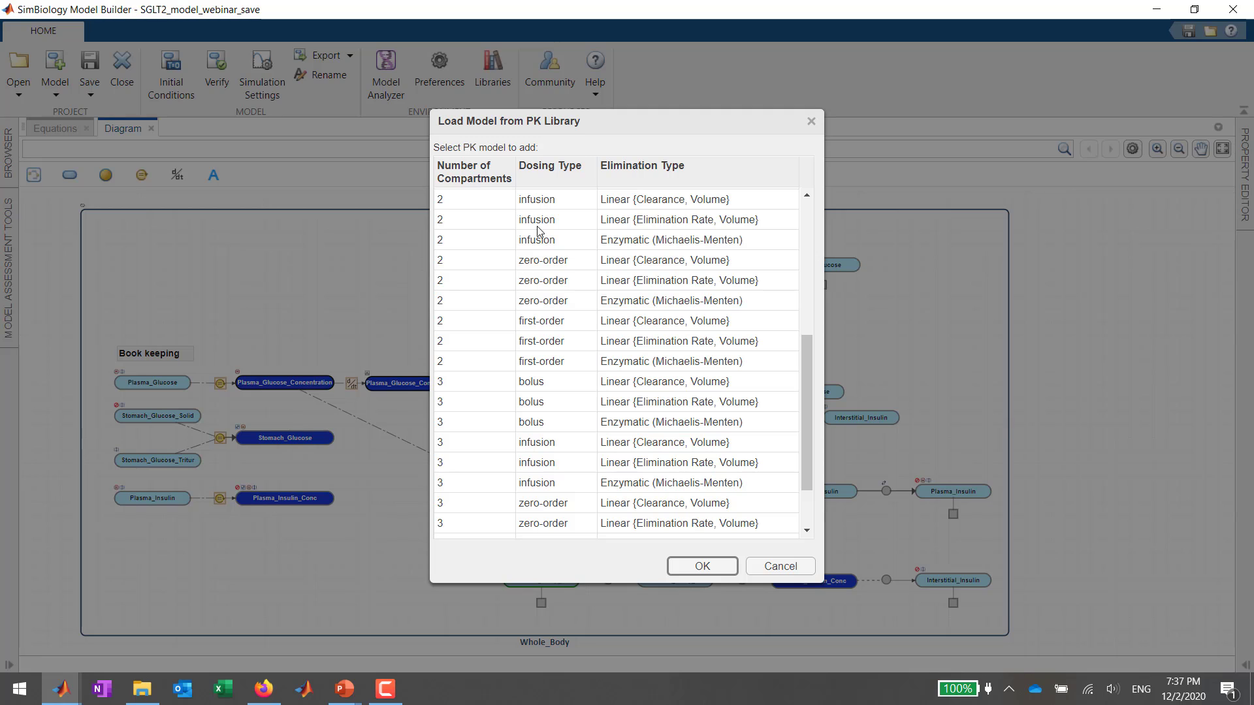
{"action": "scroll", "coordinate": [632, 227], "scroll_direction": "up", "scroll_amount": 5}
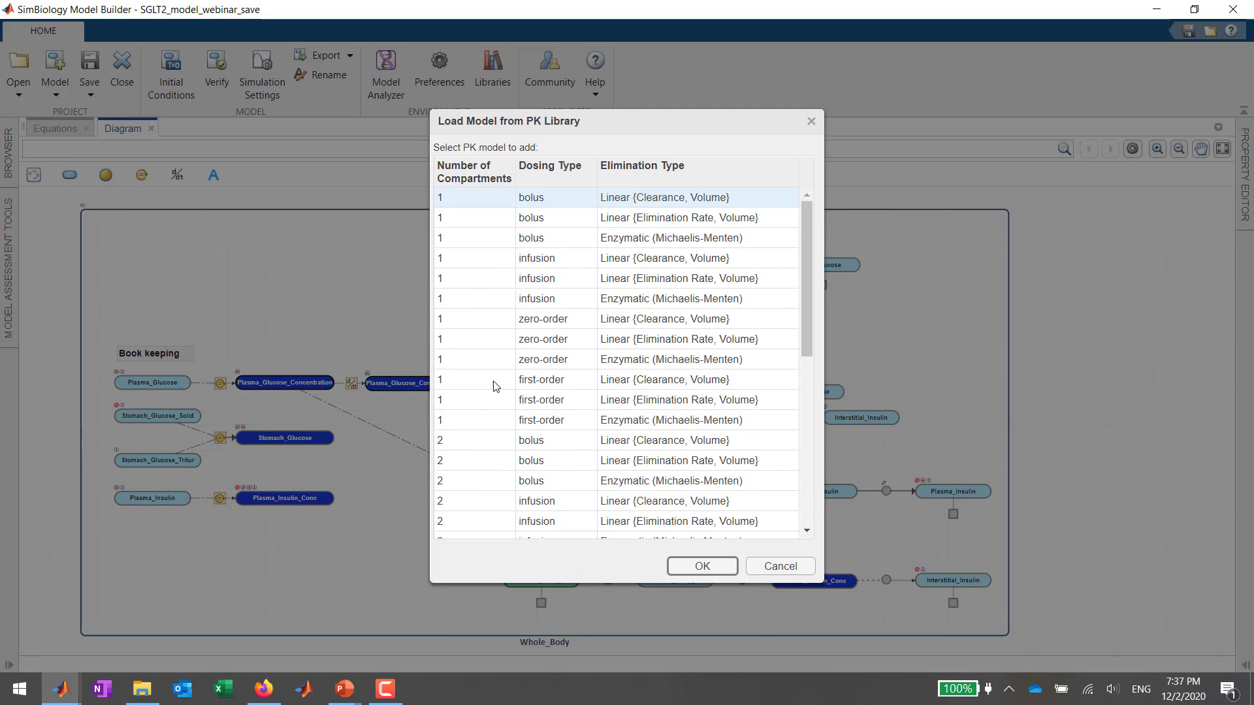
{"action": "left_click", "coordinate": [473, 403]}
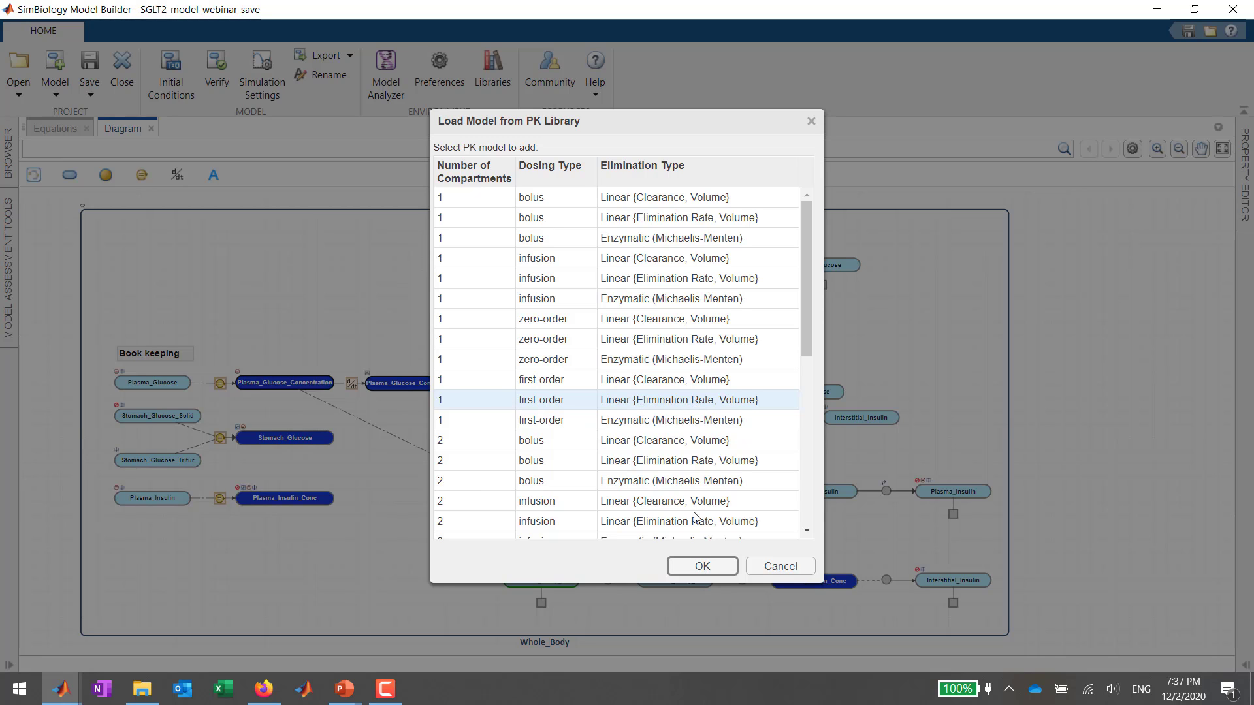
{"action": "left_click", "coordinate": [695, 567]}
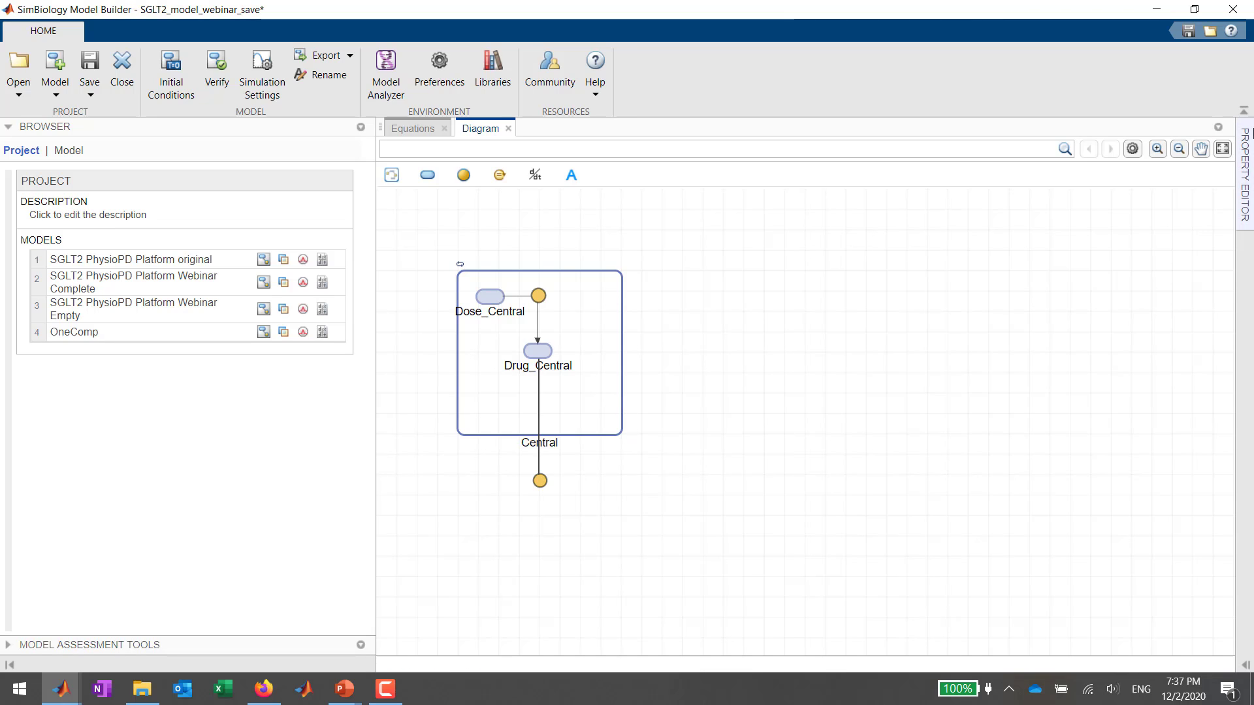
Show the properties of the Central compartment and set its value to 6 liters.
{"action": "left_click", "coordinate": [1249, 158]}
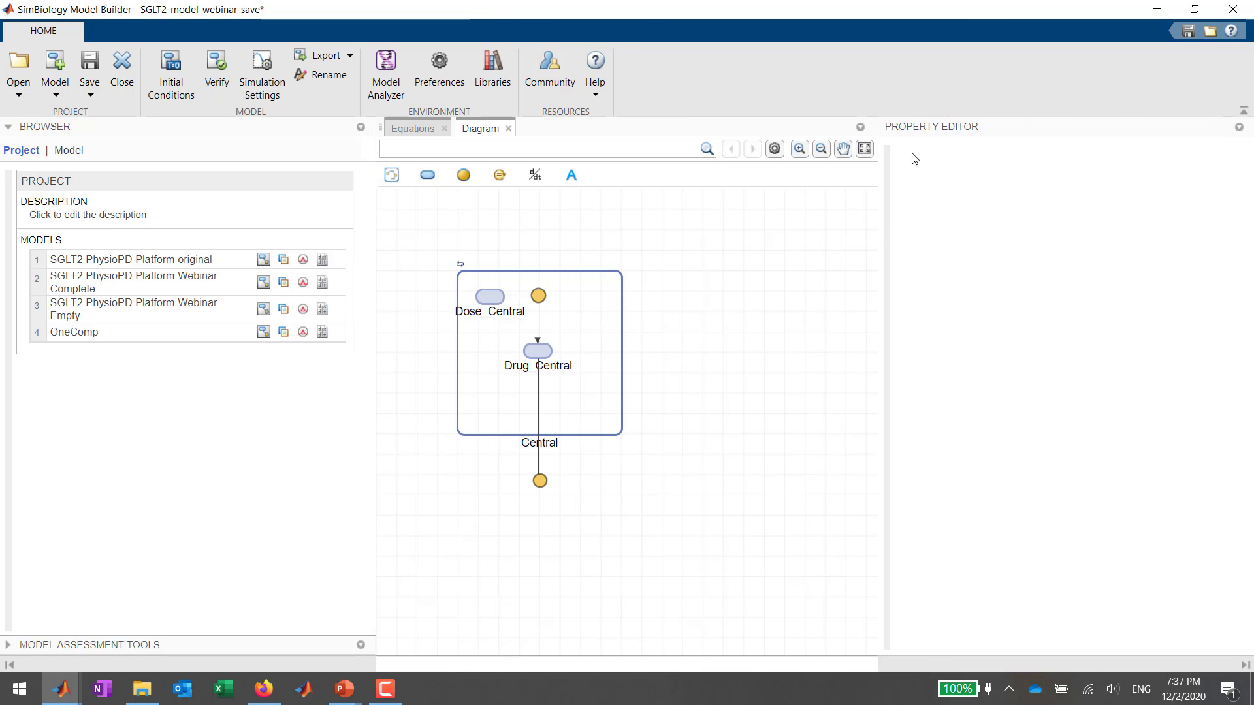
{"action": "left_click", "coordinate": [621, 365]}
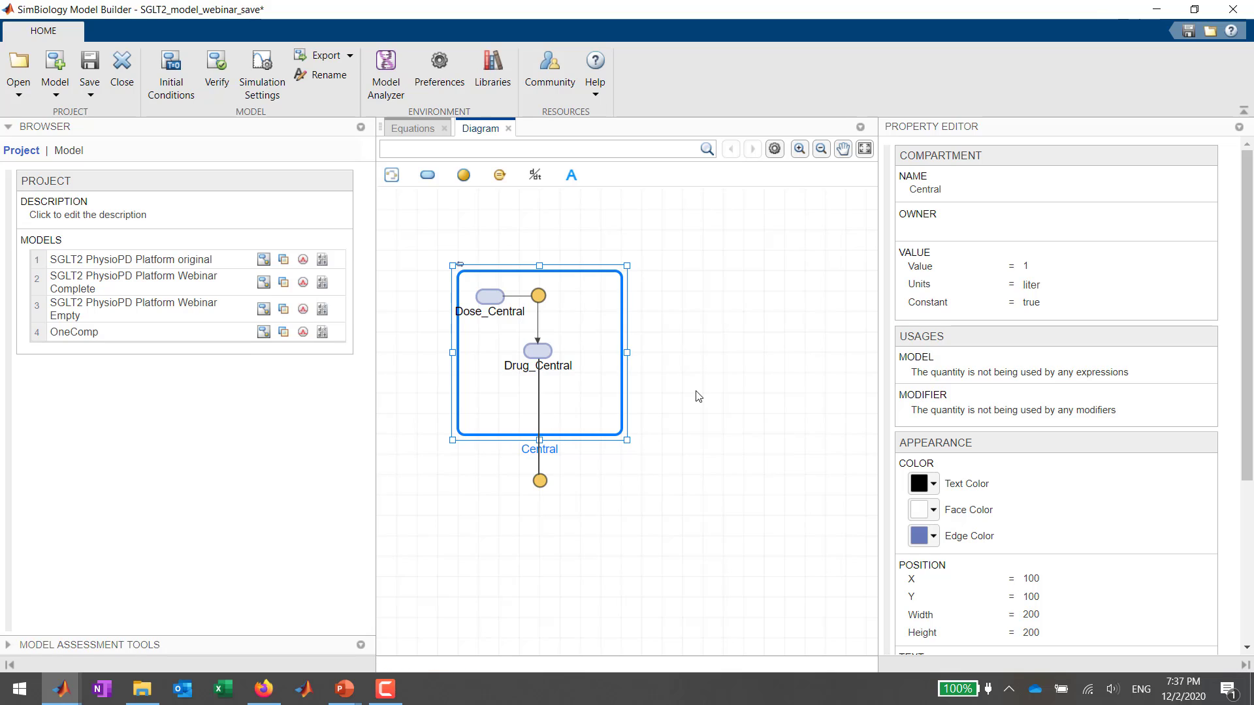
{"action": "left_click", "coordinate": [1036, 264]}
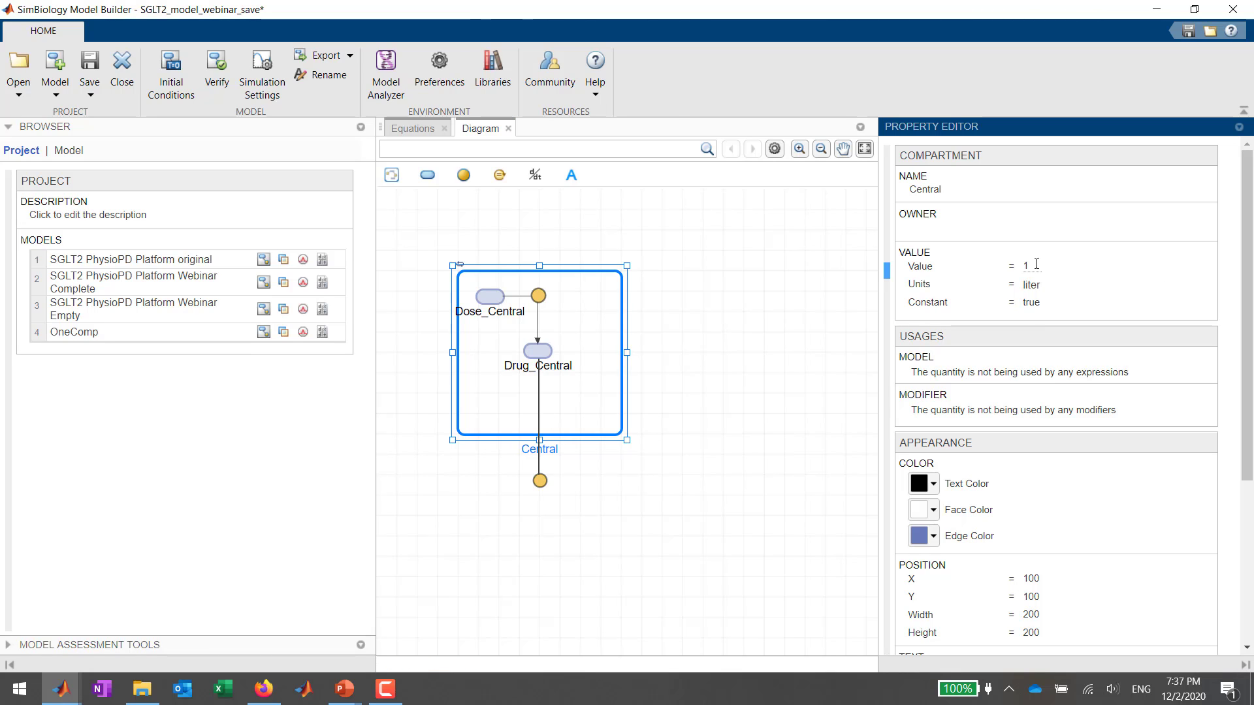
{"action": "type", "text": "6"}
Set the Central Absorption reaction's rate constant ka_Central to 0.03 with units 1/minute.
{"action": "left_click", "coordinate": [538, 295]}
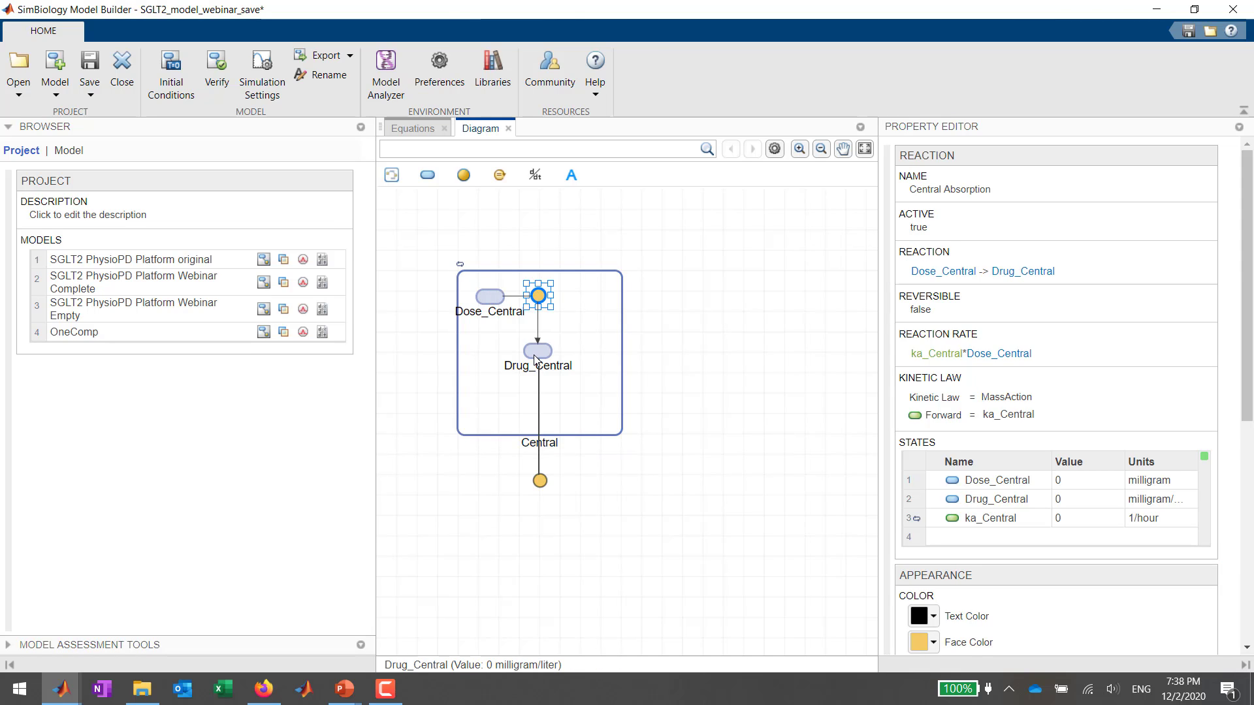
{"action": "mouse_move", "coordinate": [1011, 412]}
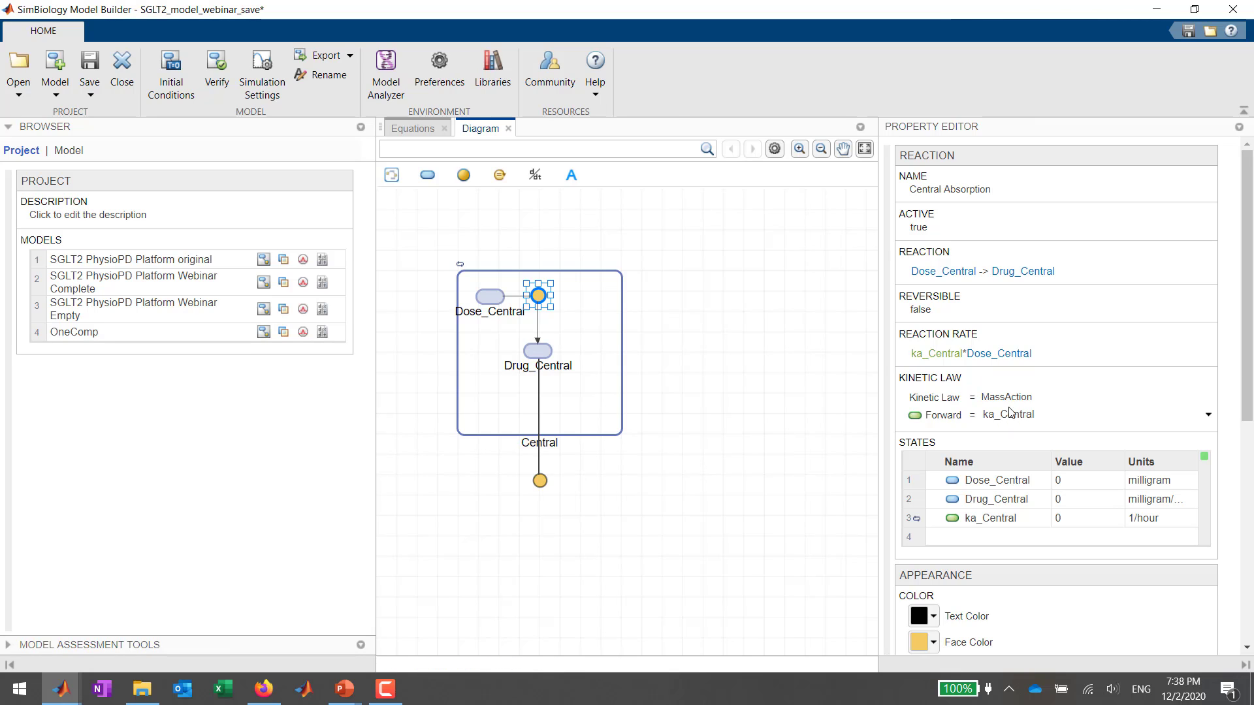
{"action": "double_click", "coordinate": [1075, 520]}
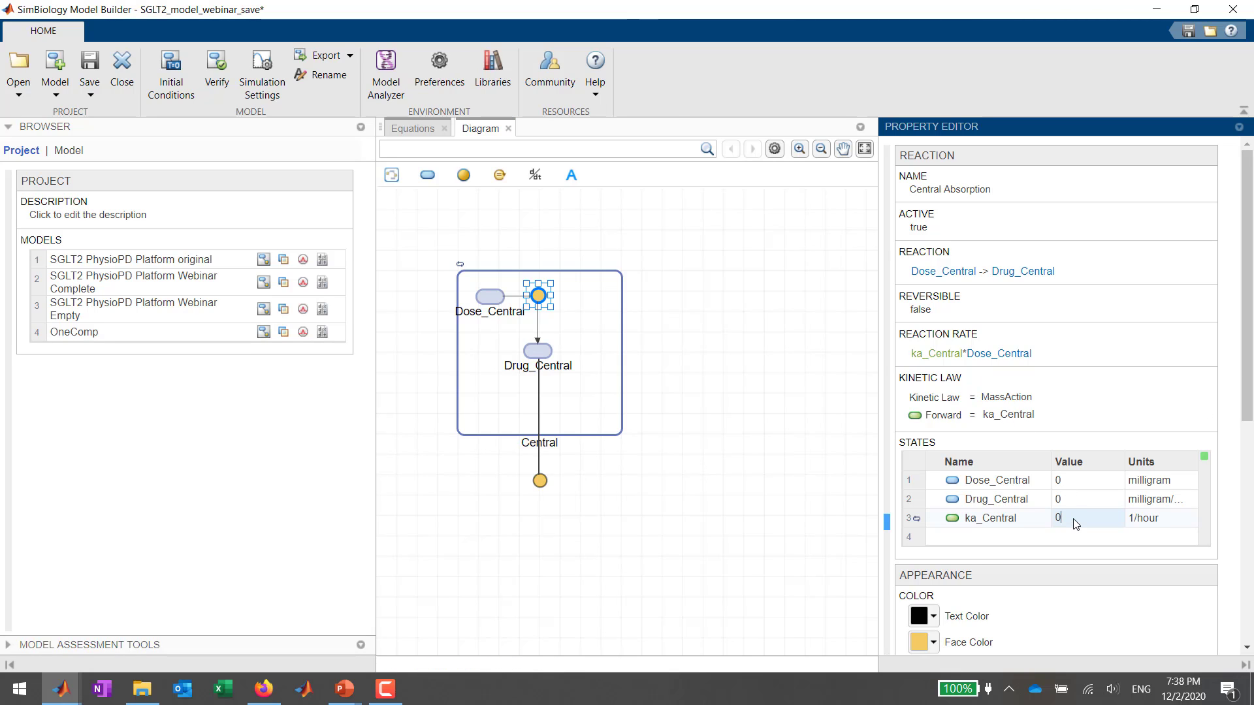
{"action": "type", "text": ".0"}
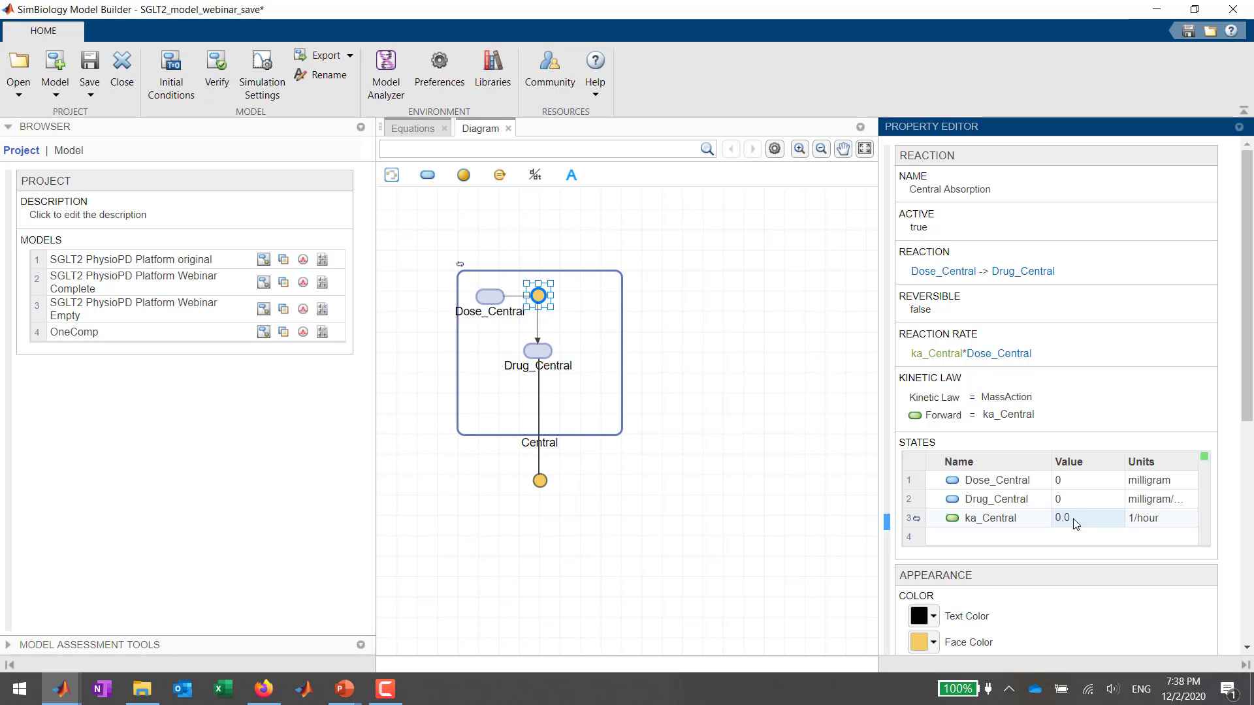
{"action": "left_click", "coordinate": [1159, 522]}
{"action": "key", "text": "BackSpace"}
{"action": "key", "text": "BackSpace"}
{"action": "type", "text": "m"}
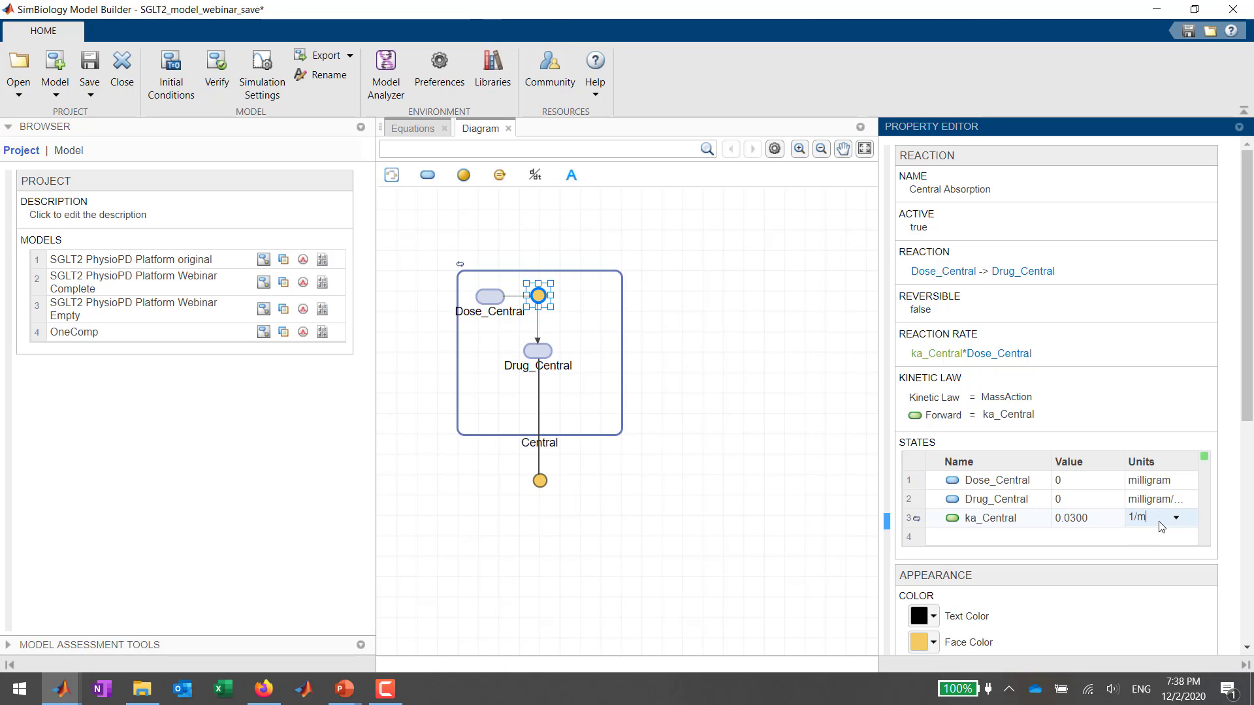
{"action": "type", "text": "inute"}
{"action": "key", "text": "Return"}
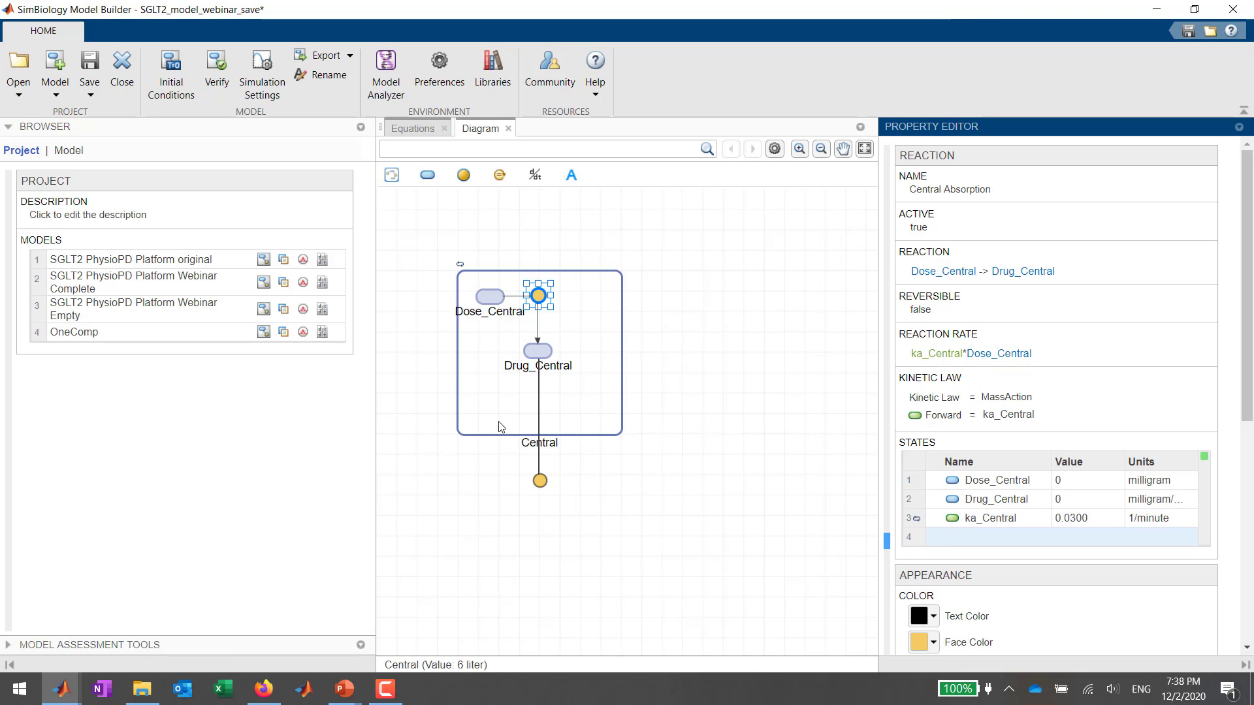
Set the Central Elimination reaction's rate constant ke_Central to 0.003 with units 1/minute.
{"action": "left_click", "coordinate": [539, 481]}
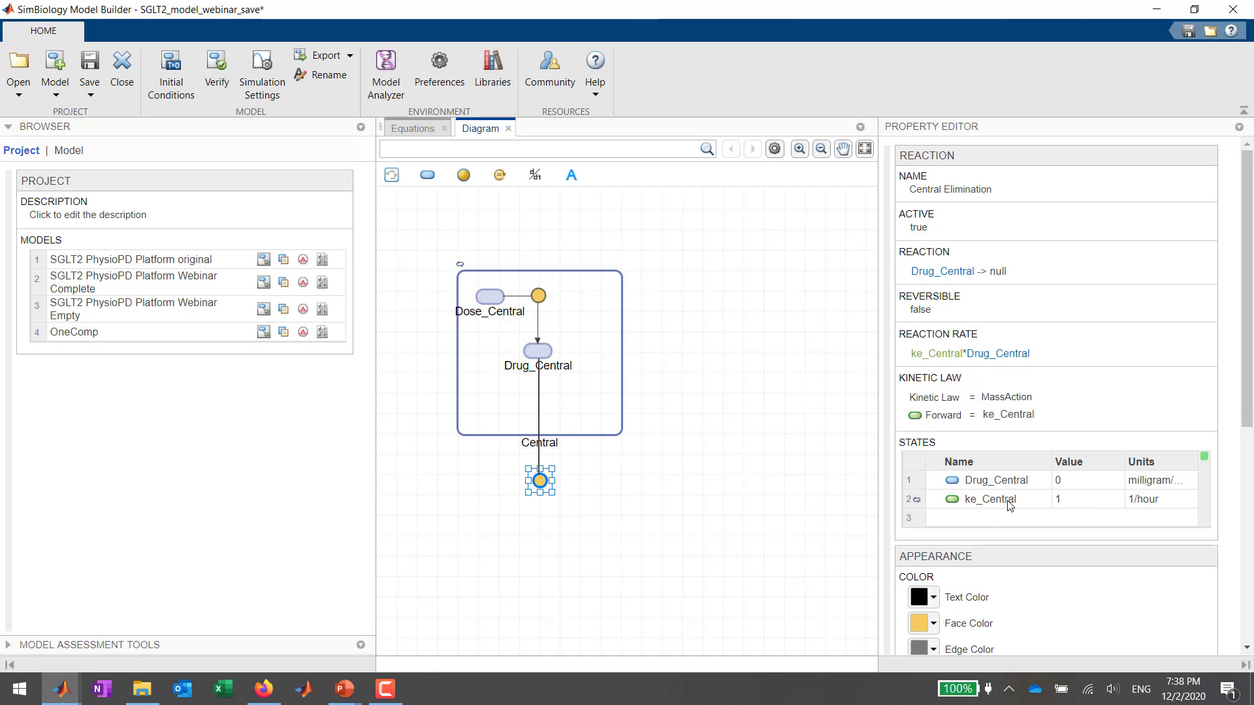
{"action": "double_click", "coordinate": [1075, 499]}
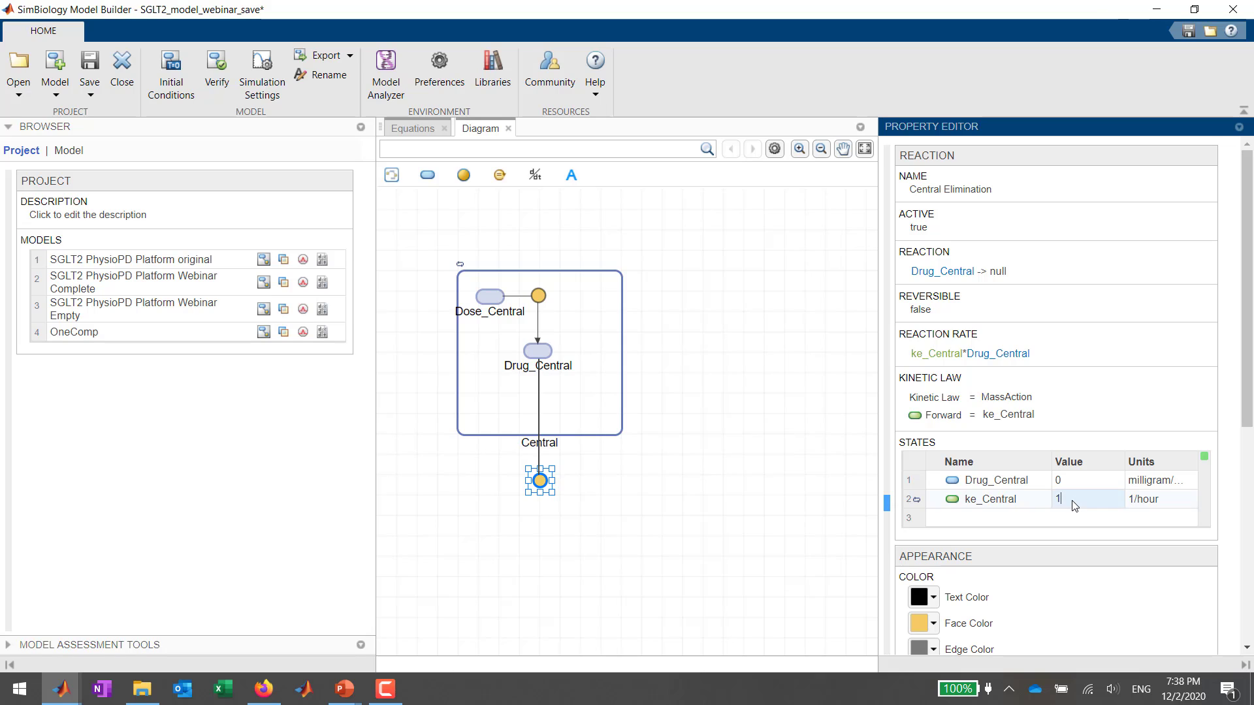
{"action": "type", "text": "0.003"}
{"action": "key", "text": "Tab"}
{"action": "double_click", "coordinate": [1146, 501]}
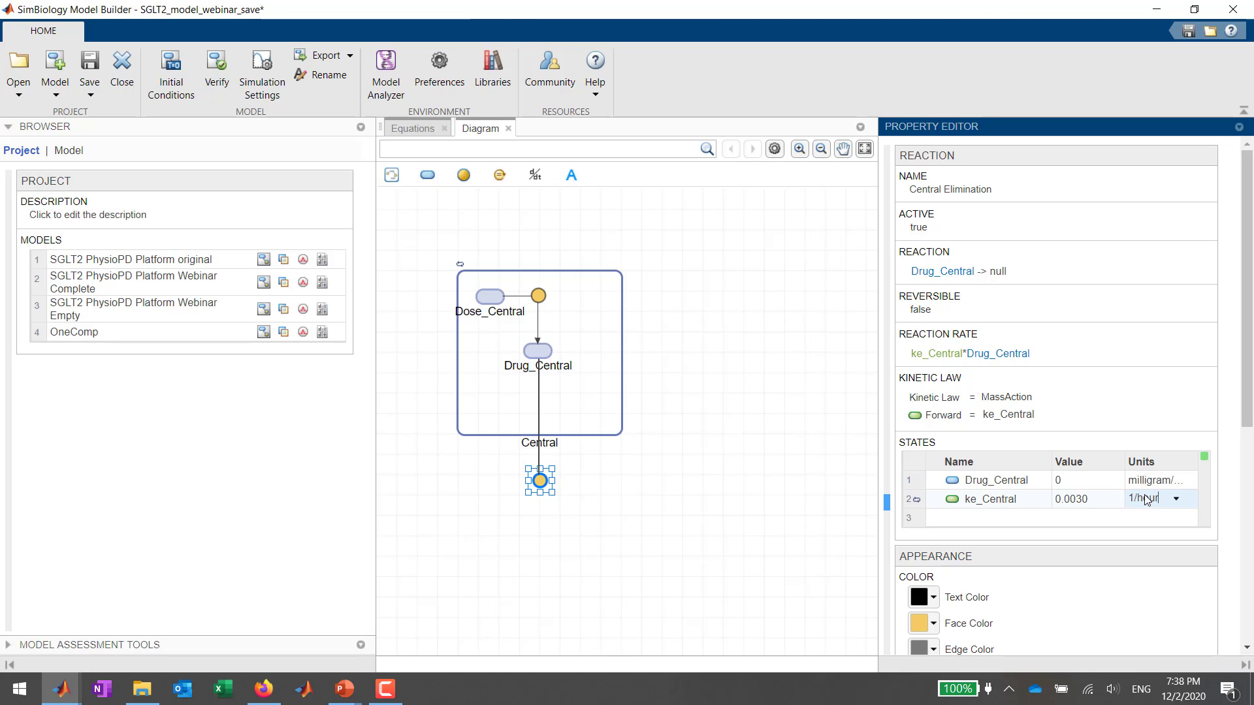
{"action": "key", "text": "BackSpace"}
{"action": "key", "text": "BackSpace"}
{"action": "key", "text": "BackSpace"}
{"action": "key", "text": "BackSpace"}
{"action": "type", "text": "minute"}
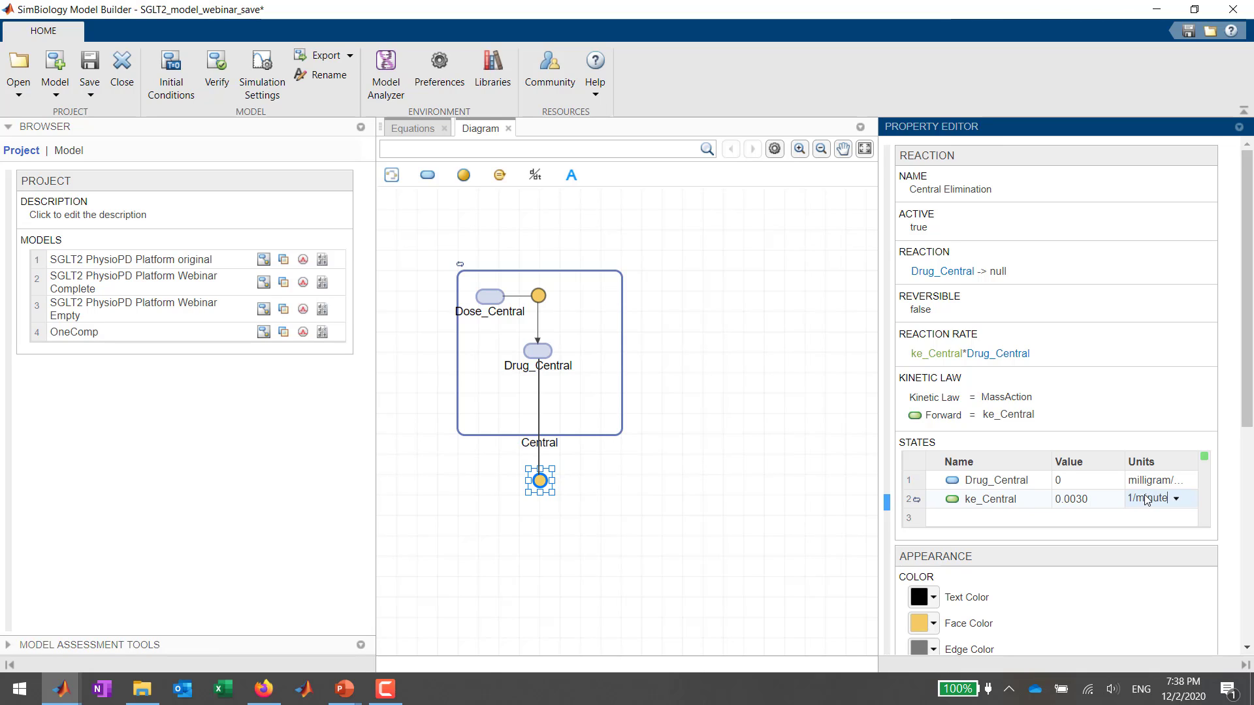
{"action": "key", "text": "Return"}
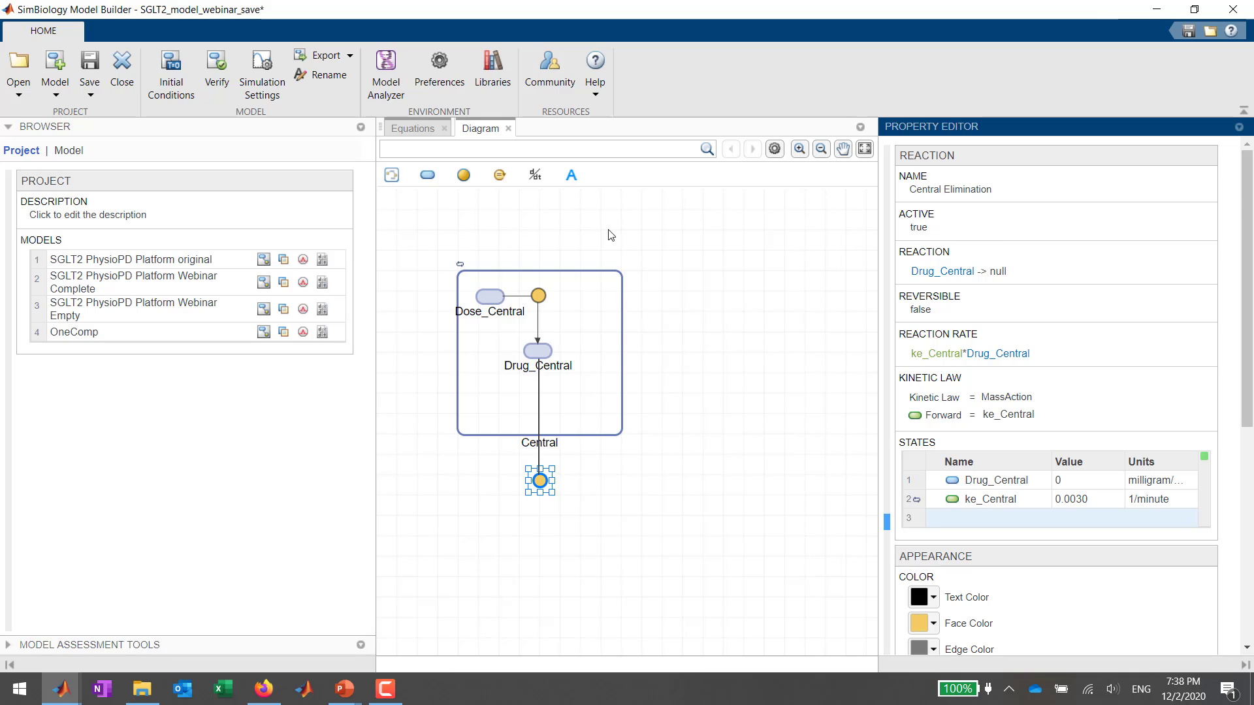
Examine the model's flux and ODE equations and compare them with the diagram's dose and drug species and its absorption and elimination reactions.
{"action": "left_click", "coordinate": [413, 129]}
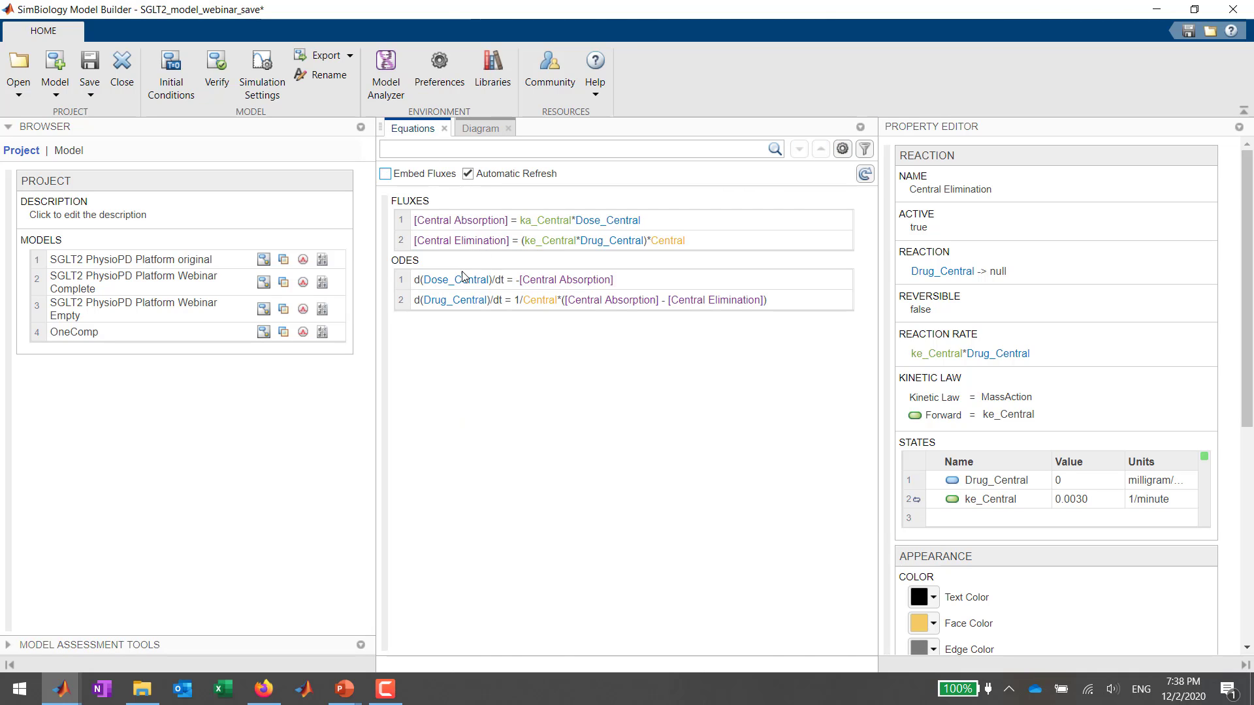
{"action": "left_click", "coordinate": [442, 286]}
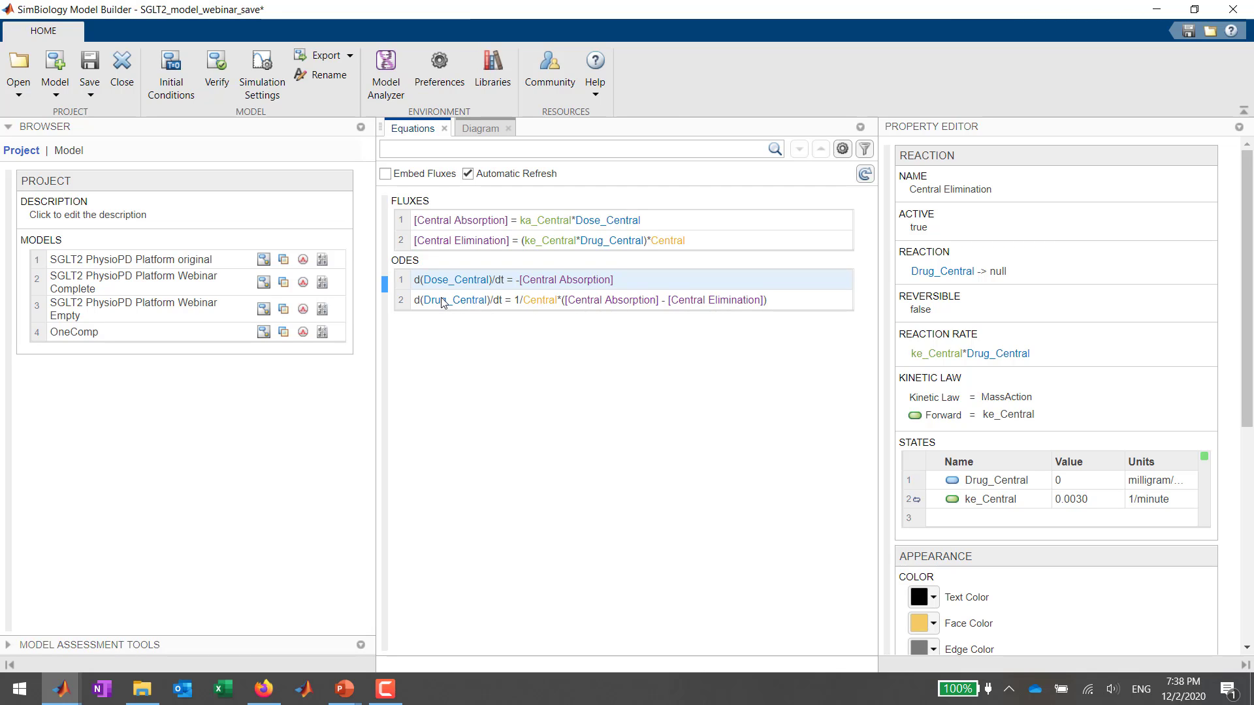
{"action": "left_click", "coordinate": [467, 131]}
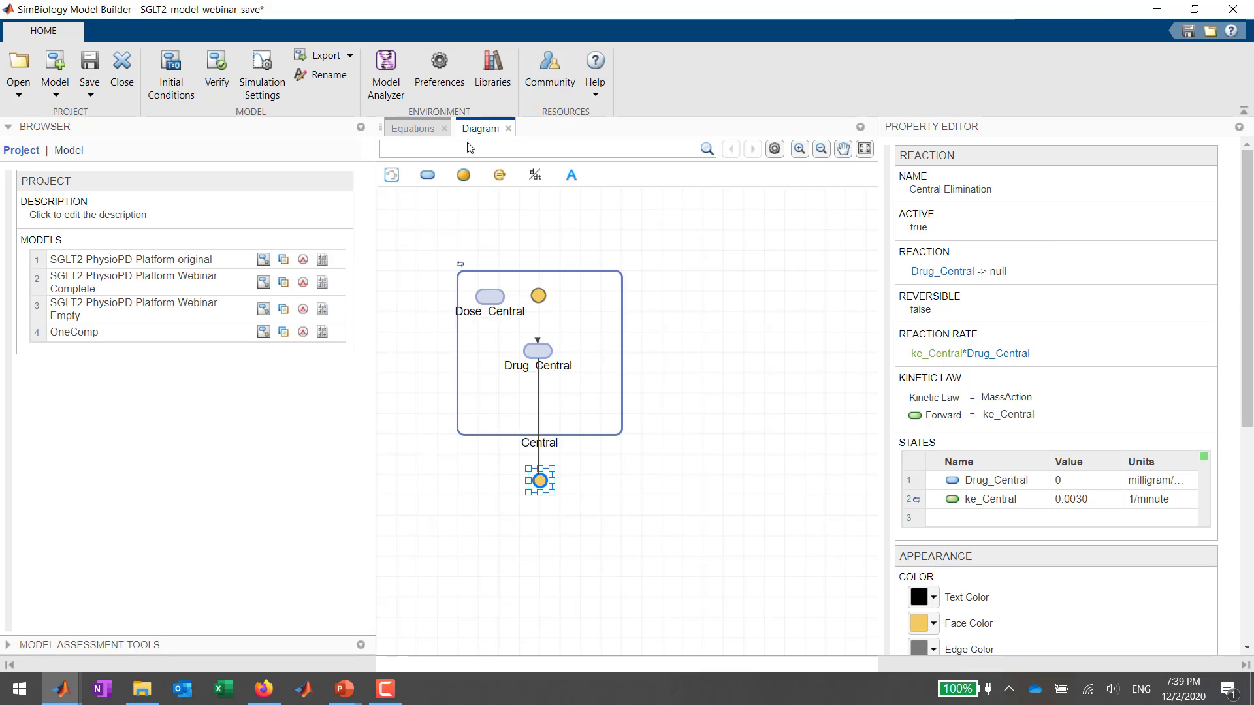
{"action": "left_click", "coordinate": [487, 295]}
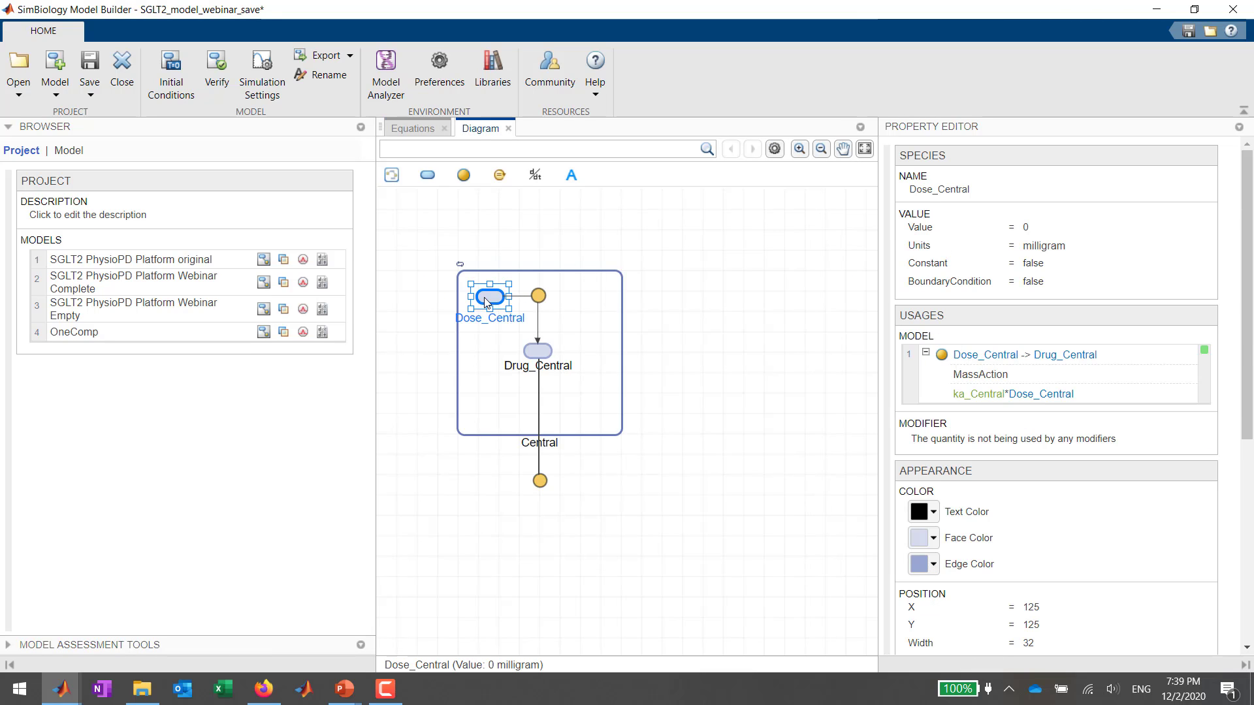
{"action": "left_click", "coordinate": [543, 351]}
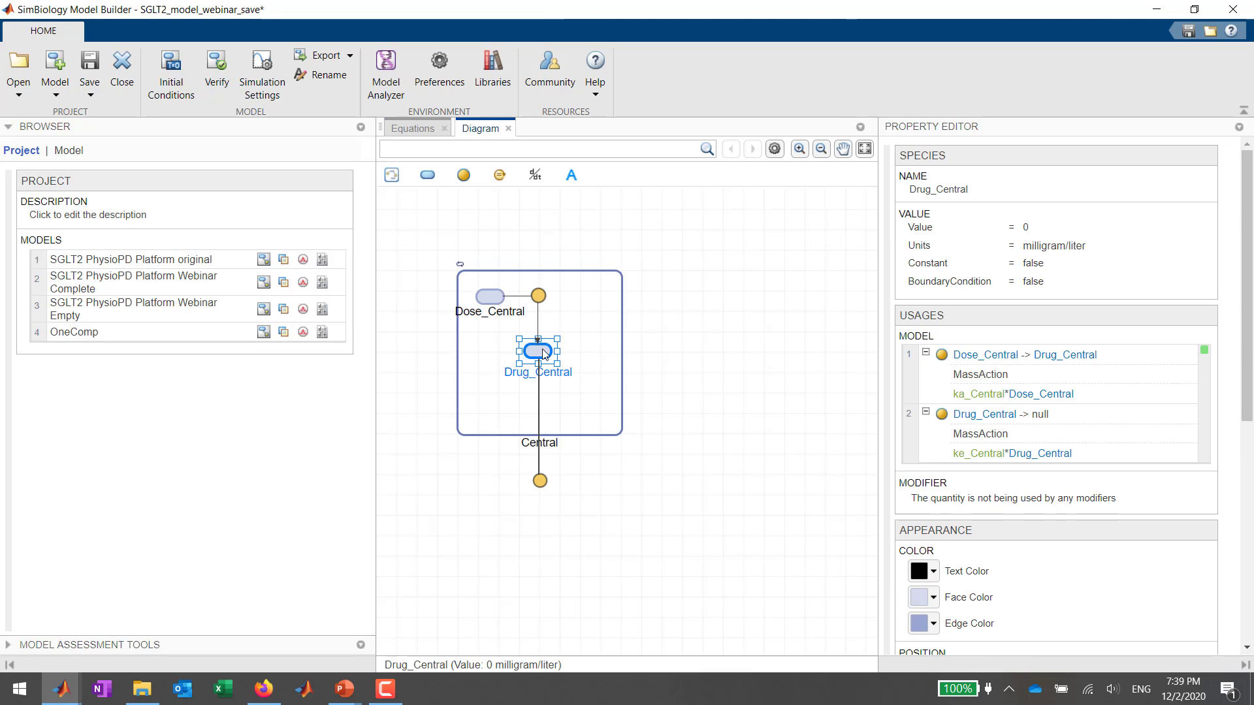
{"action": "left_click", "coordinate": [490, 298]}
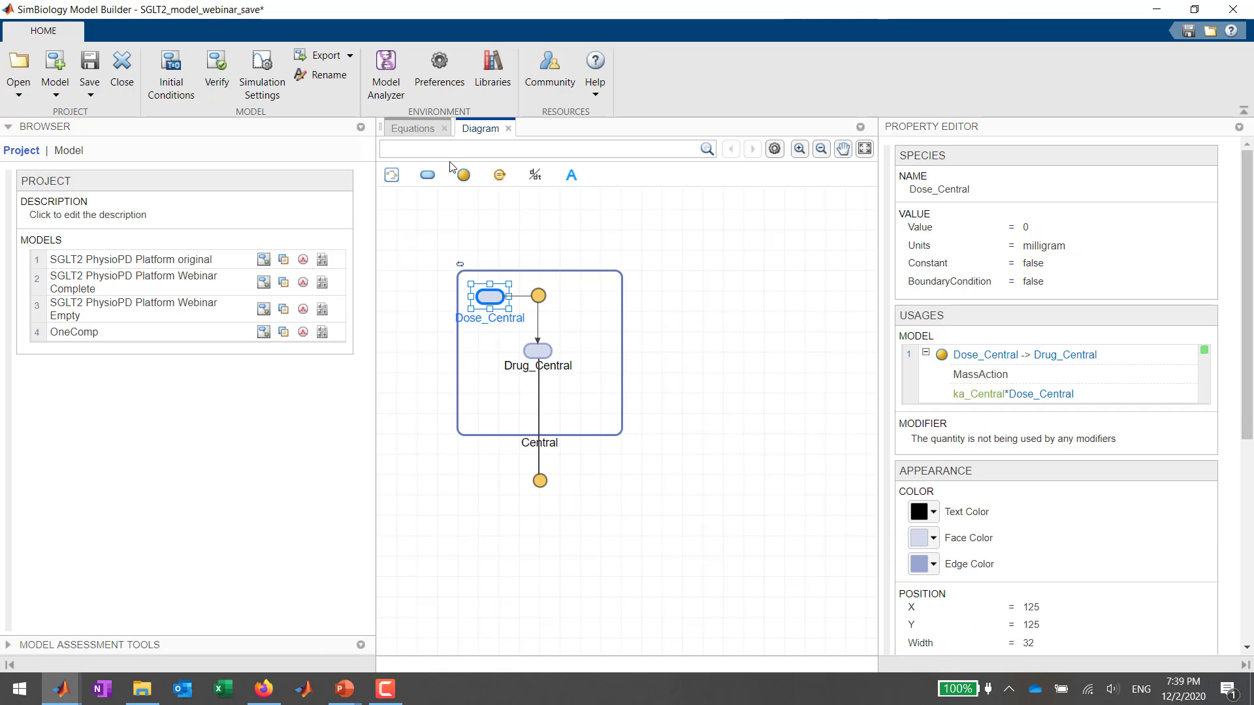
{"action": "left_click", "coordinate": [538, 295]}
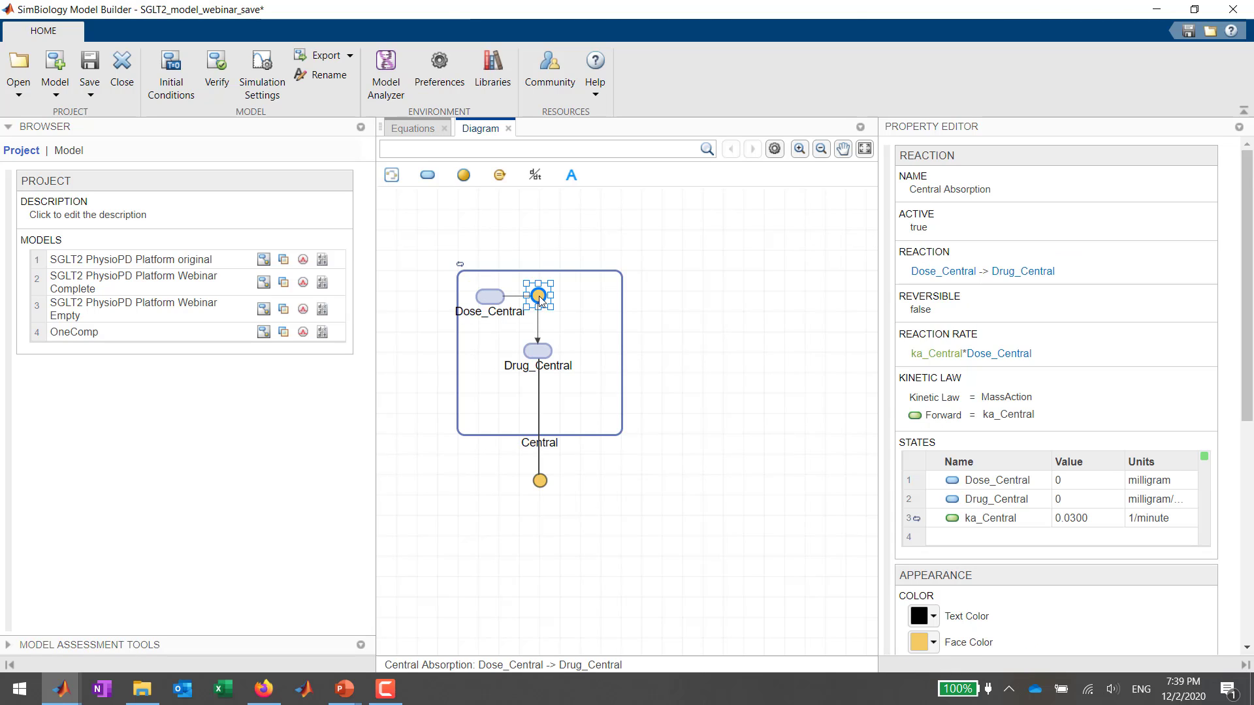
{"action": "left_click", "coordinate": [539, 481]}
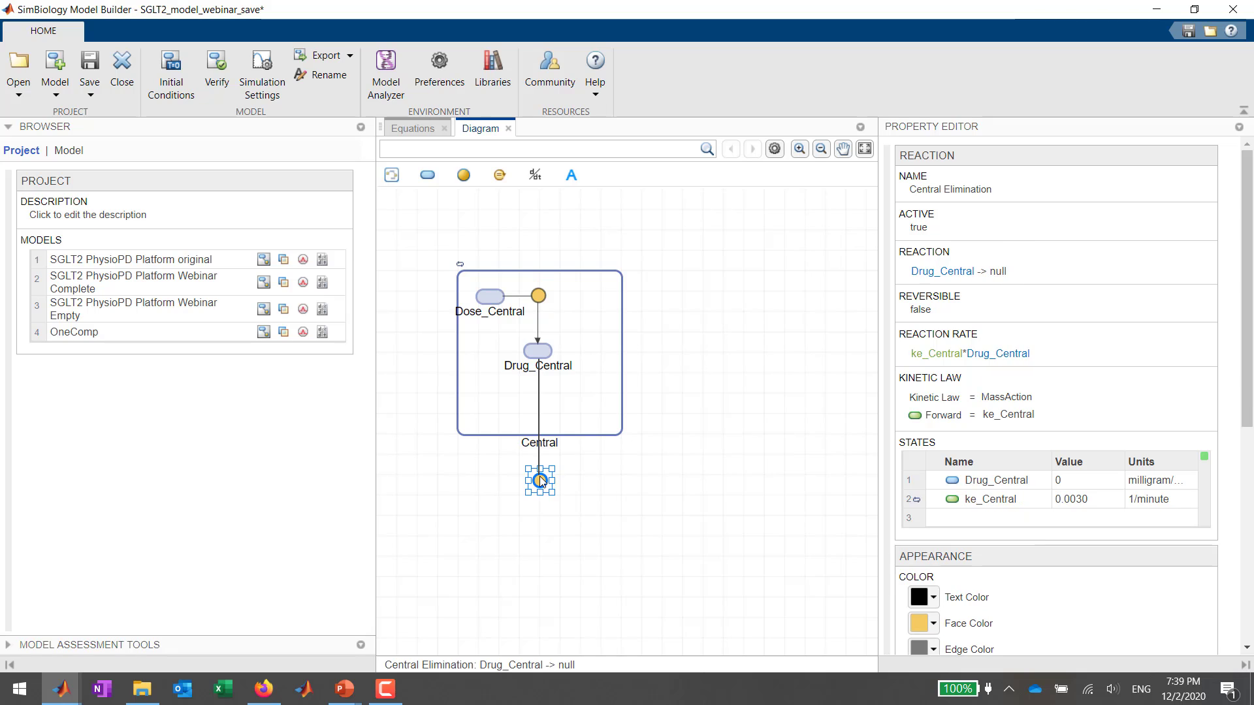
{"action": "left_click", "coordinate": [422, 129]}
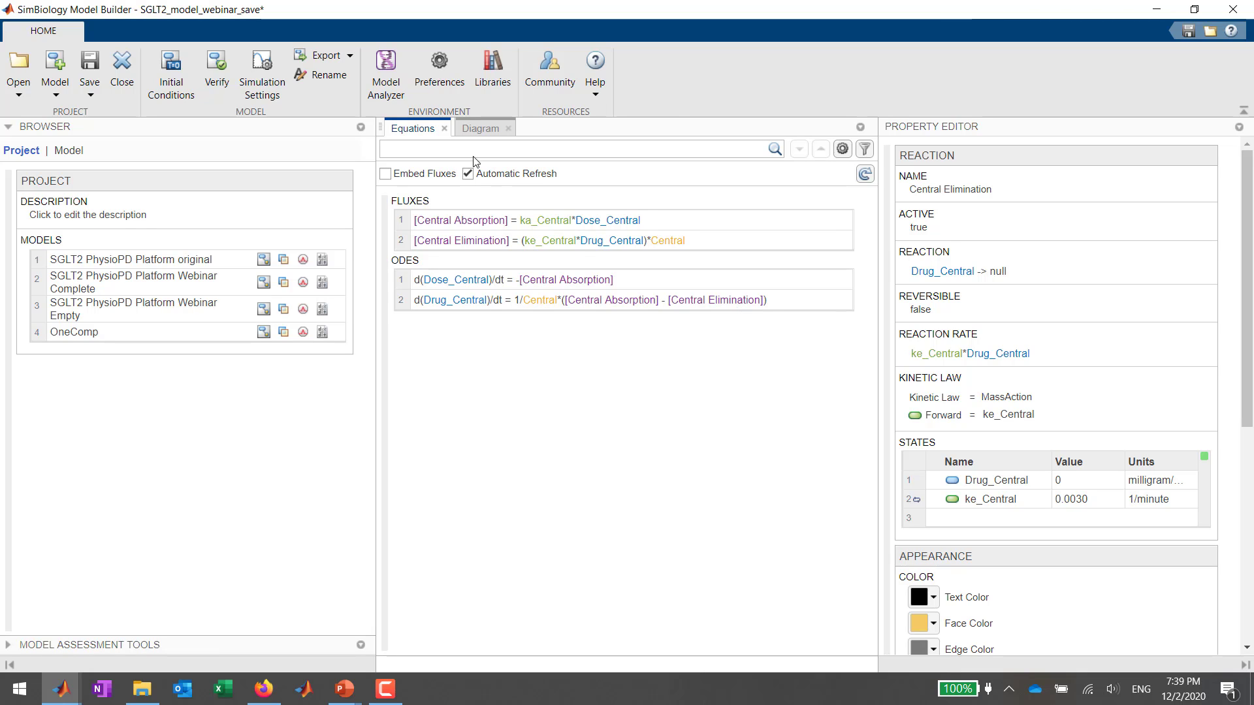
Return to the one-compartment diagram and review the copy options for reactions, rules, events and observables.
{"action": "left_click", "coordinate": [475, 128]}
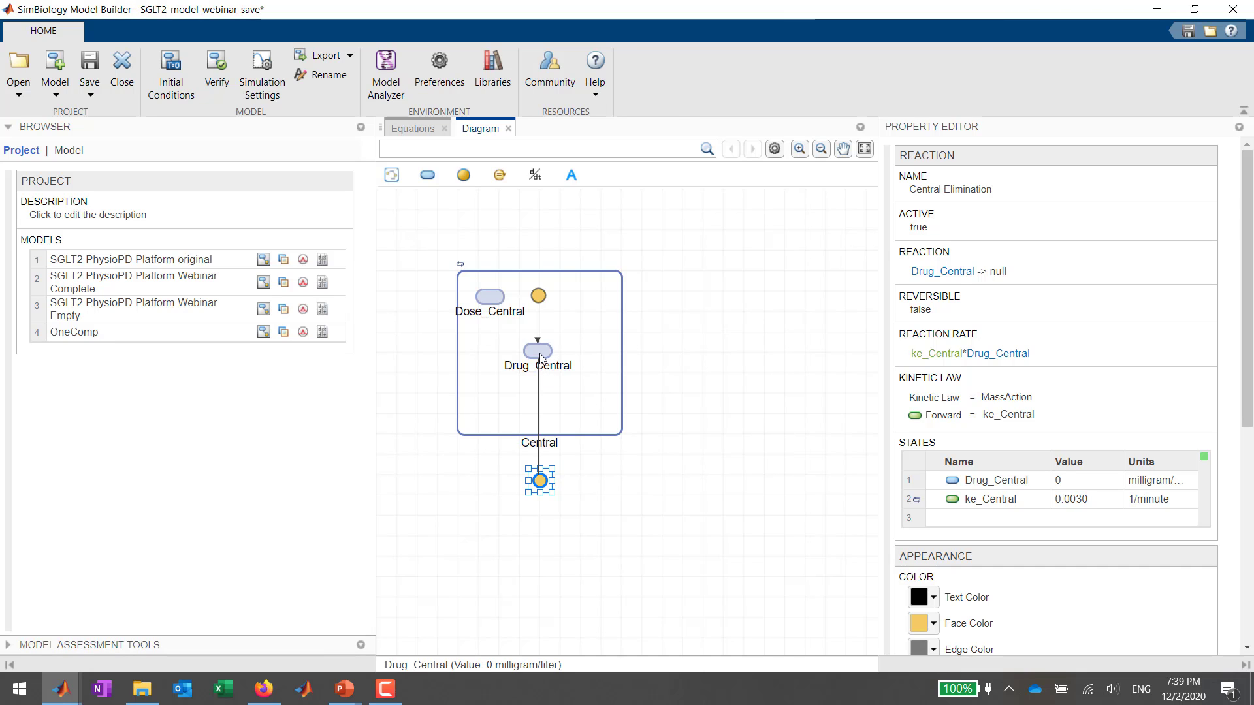
{"action": "right_click", "coordinate": [588, 354]}
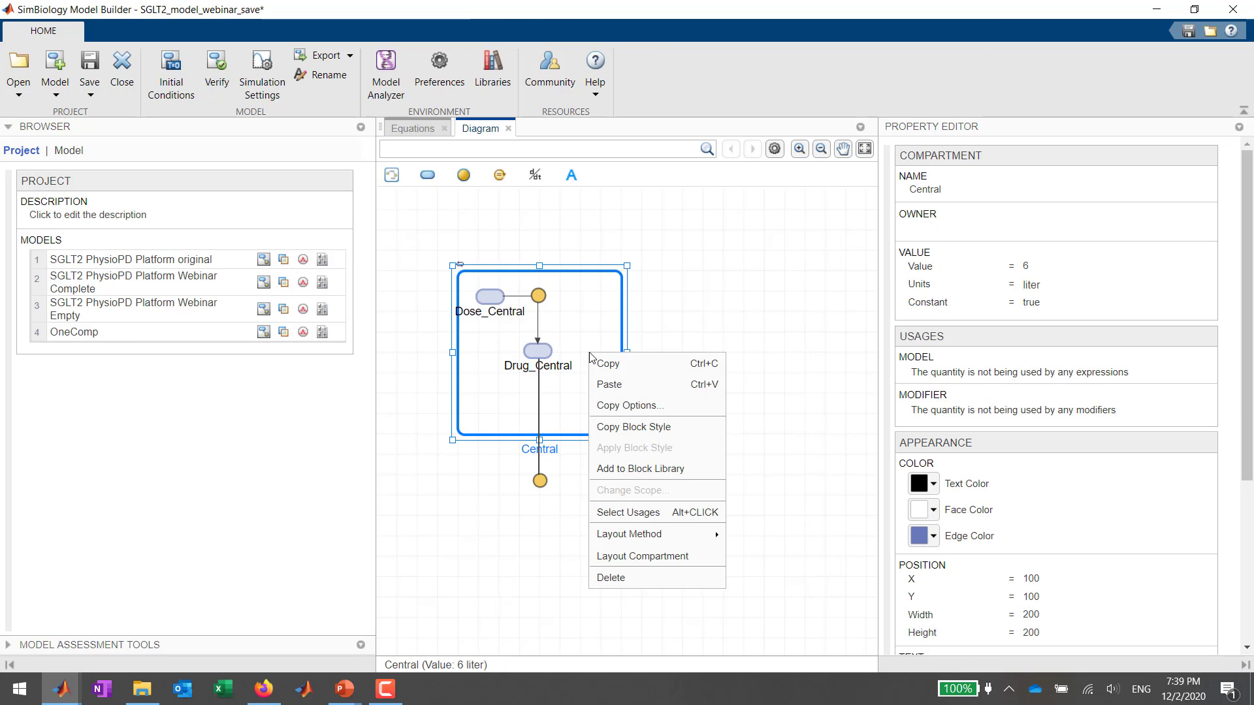
{"action": "left_click", "coordinate": [613, 405]}
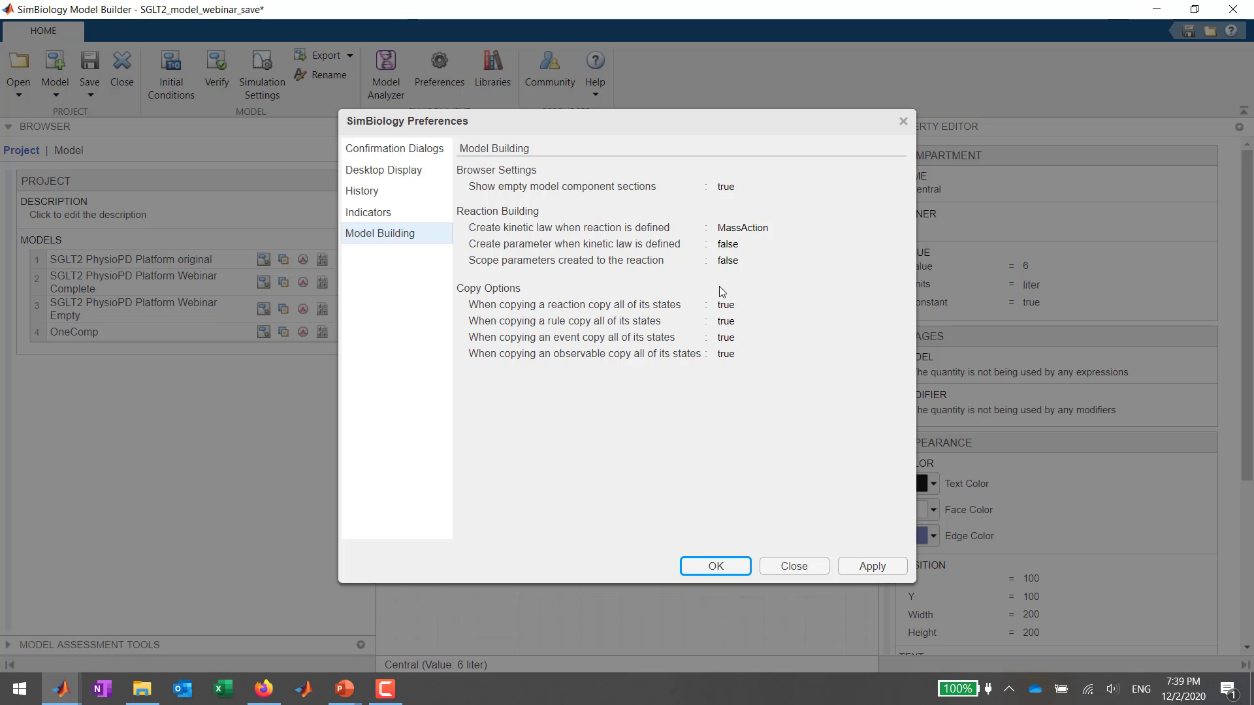
{"action": "left_click", "coordinate": [734, 356]}
{"action": "left_click", "coordinate": [716, 566]}
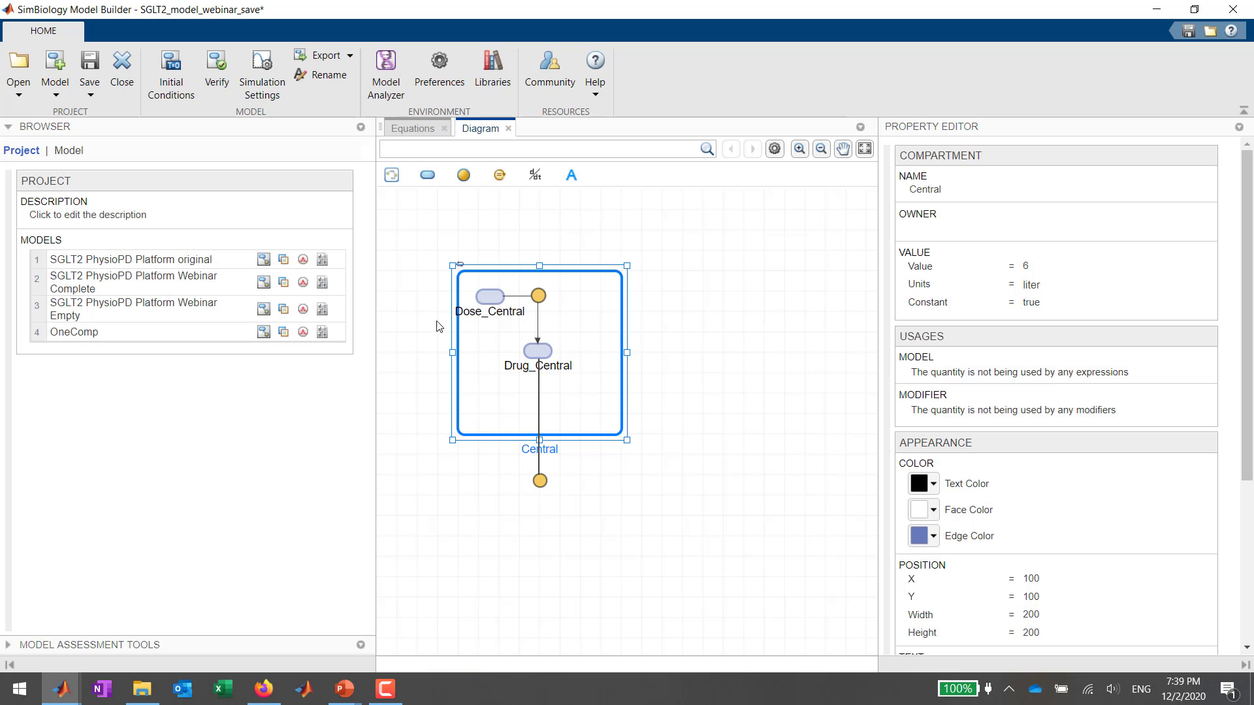
Copy the whole OneComp diagram and paste it into the SGLT2 PhysioPD Platform Webinar Empty model, above the Book keeping block.
{"action": "left_click", "coordinate": [422, 232]}
{"action": "left_click_drag", "start_coordinate": [421, 232], "coordinate": [663, 518]}
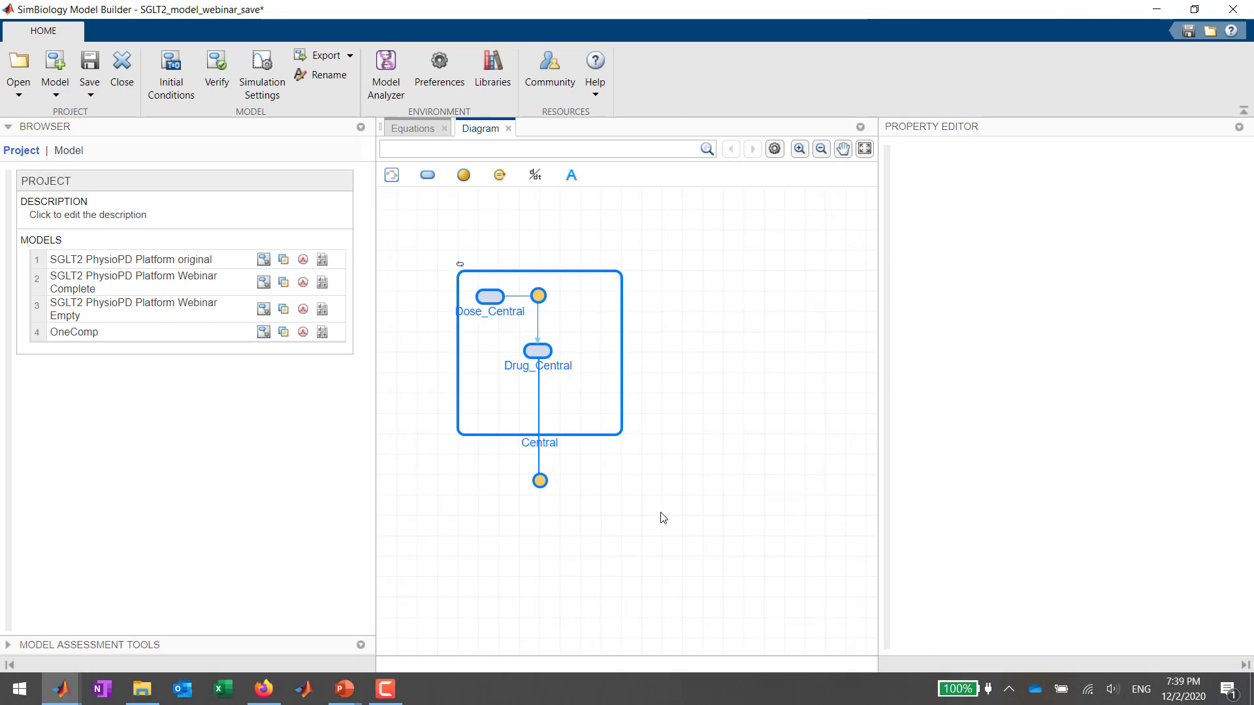
{"action": "right_click", "coordinate": [540, 480]}
{"action": "left_click", "coordinate": [570, 493]}
{"action": "left_click", "coordinate": [263, 312]}
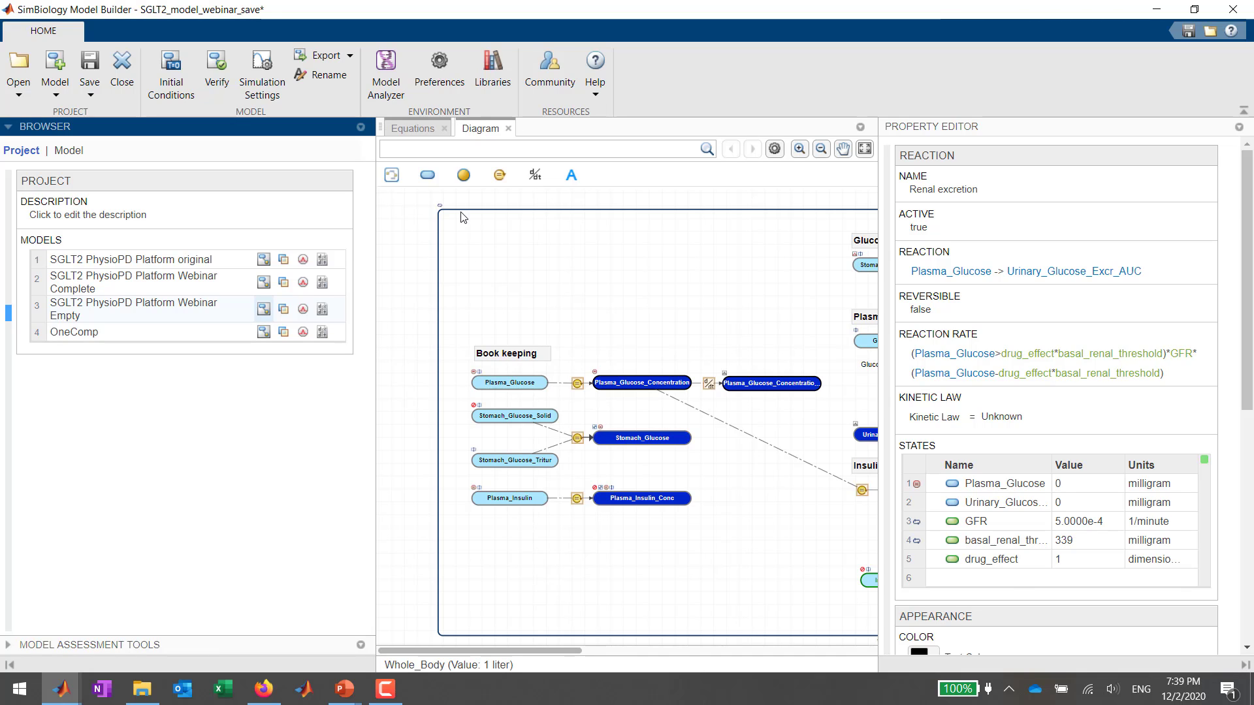
{"action": "left_click", "coordinate": [463, 217]}
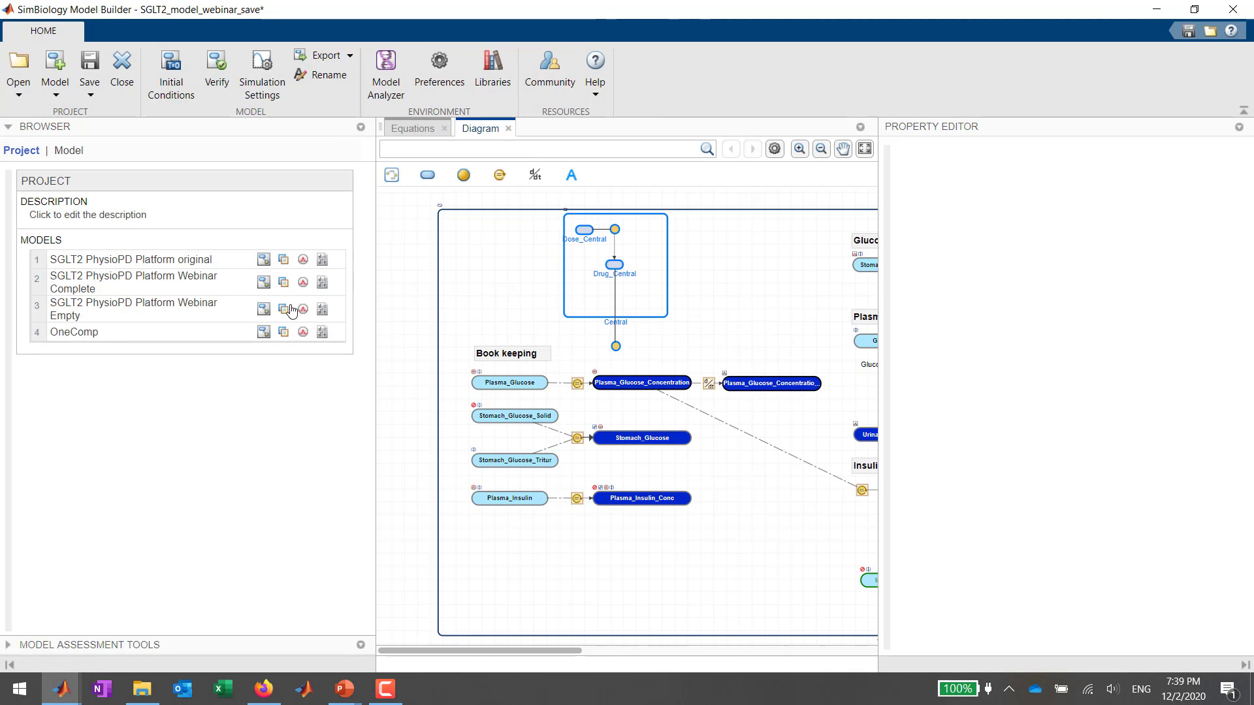
Check the copied ka_Central and ke_Central entries in the model's parameter table and show the properties of ke_Central.
{"action": "left_click", "coordinate": [71, 155]}
{"action": "left_click", "coordinate": [68, 151]}
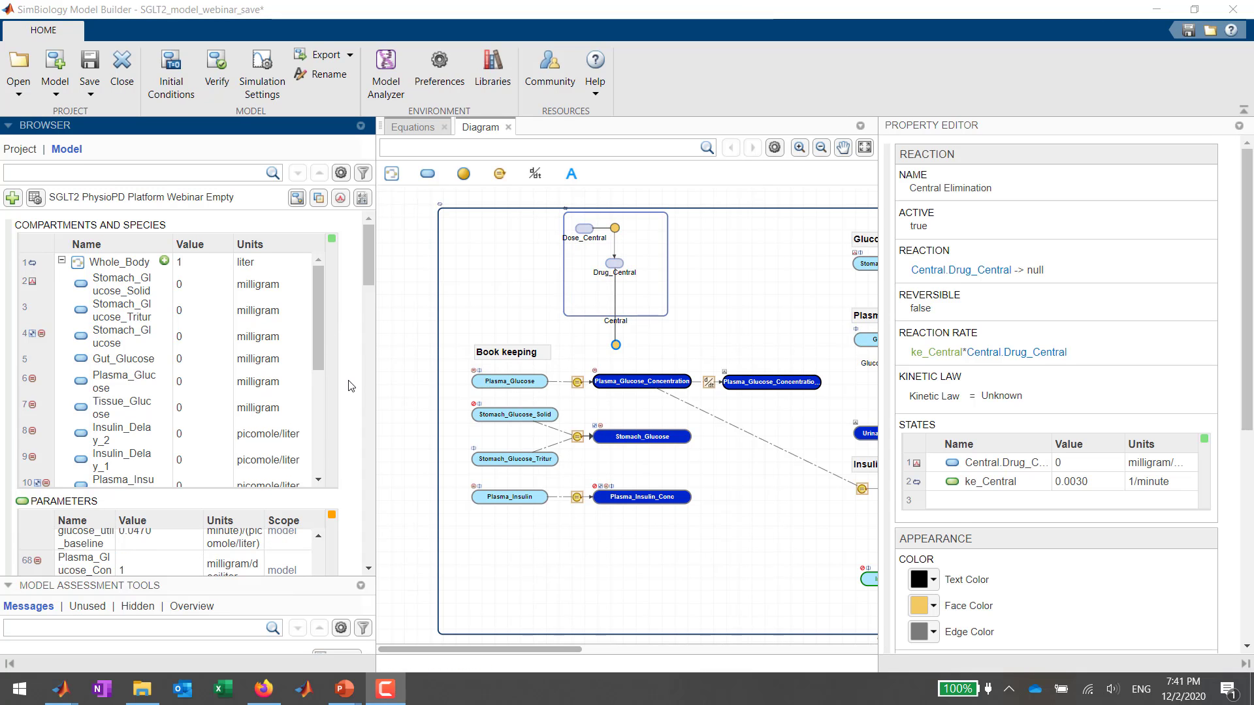
{"action": "scroll", "coordinate": [351, 386], "scroll_direction": "down", "scroll_amount": 5}
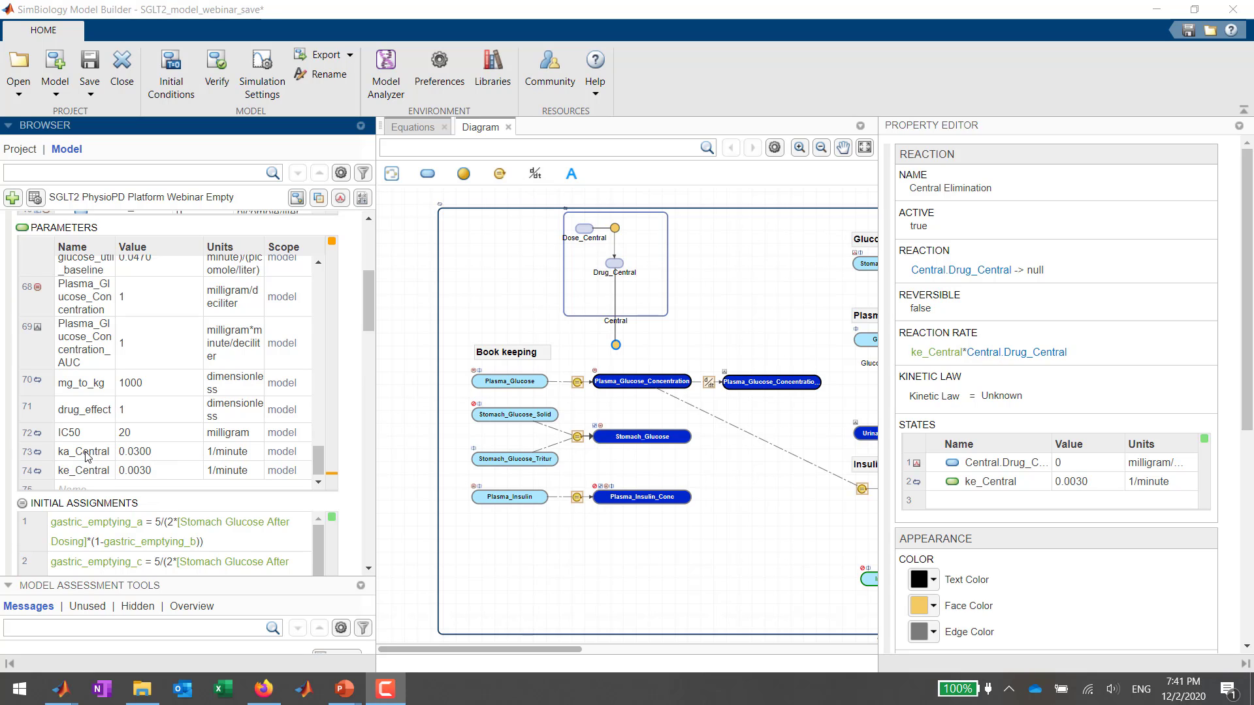
{"action": "left_click", "coordinate": [91, 479]}
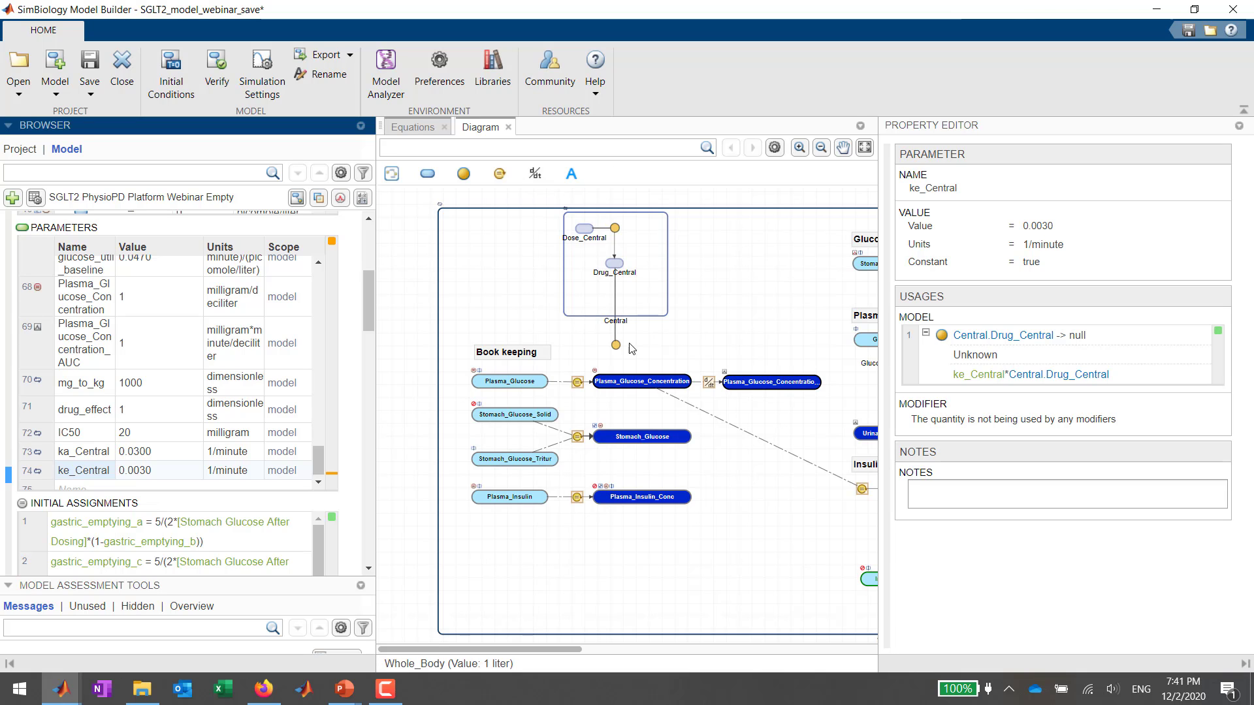
Inspect the properties of the Drug_Central species and of the Renal excretion reaction in the diagram.
{"action": "left_click_drag", "start_coordinate": [571, 648], "coordinate": [608, 648]}
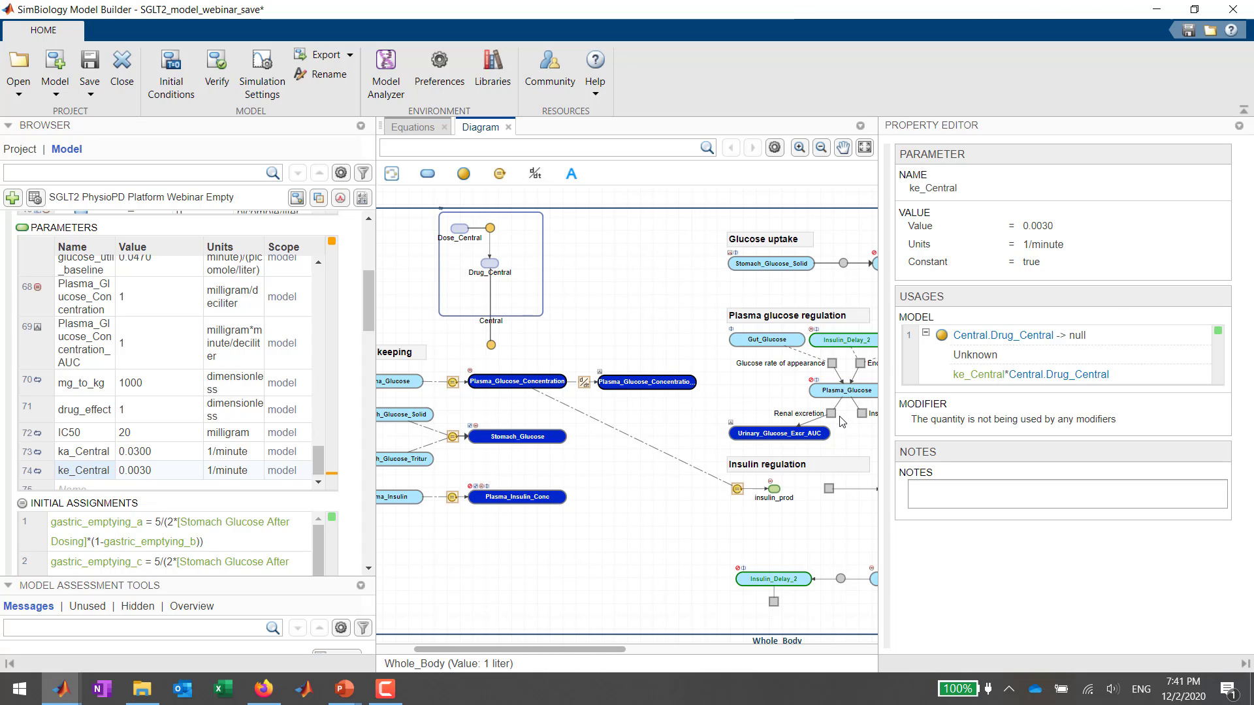
{"action": "left_click", "coordinate": [490, 263]}
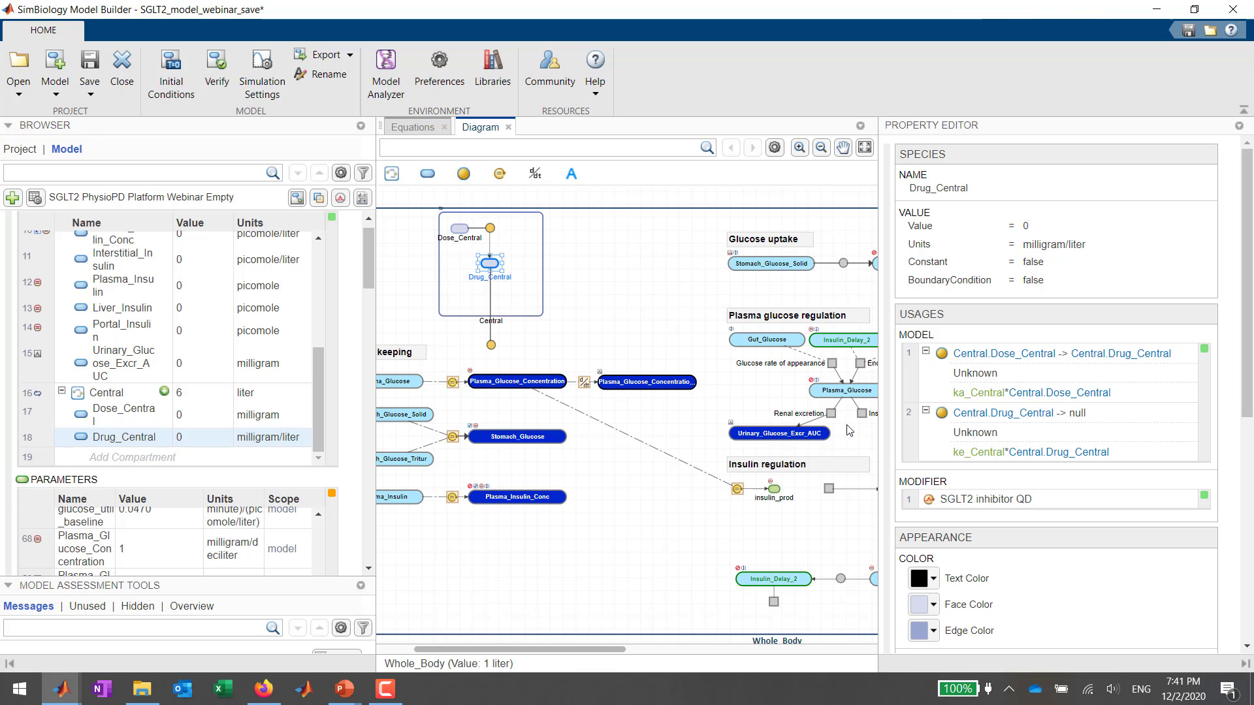
{"action": "left_click", "coordinate": [831, 414]}
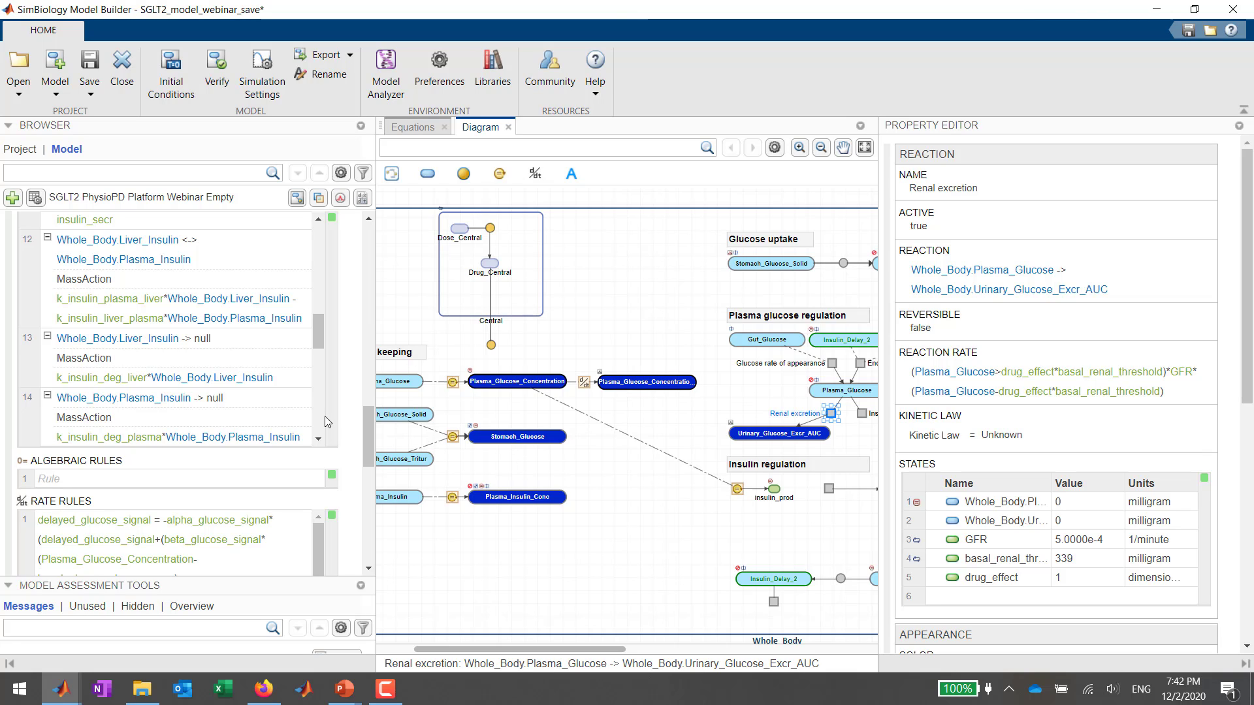
Add a repeated assignment at the end of the list and enter its first part, drug_effect = 1-Imax*Central.Drug_Central^2.
{"action": "left_click", "coordinate": [370, 441]}
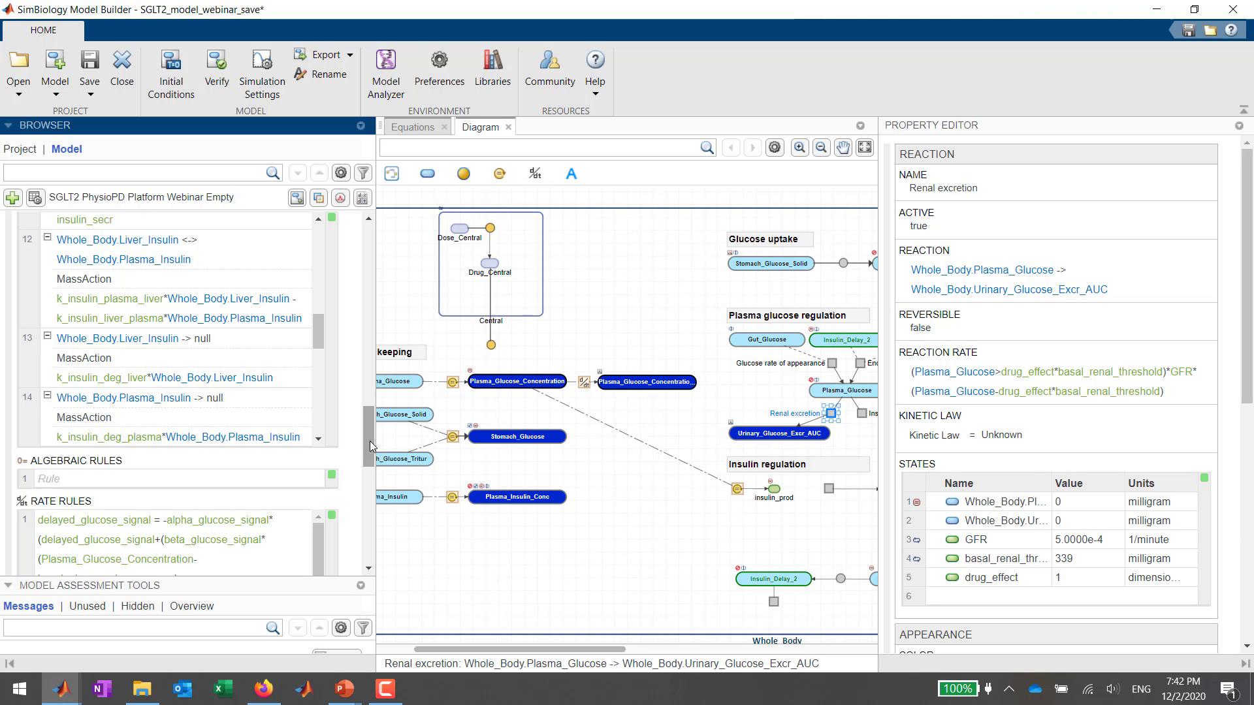
{"action": "left_click_drag", "start_coordinate": [369, 441], "coordinate": [376, 393]}
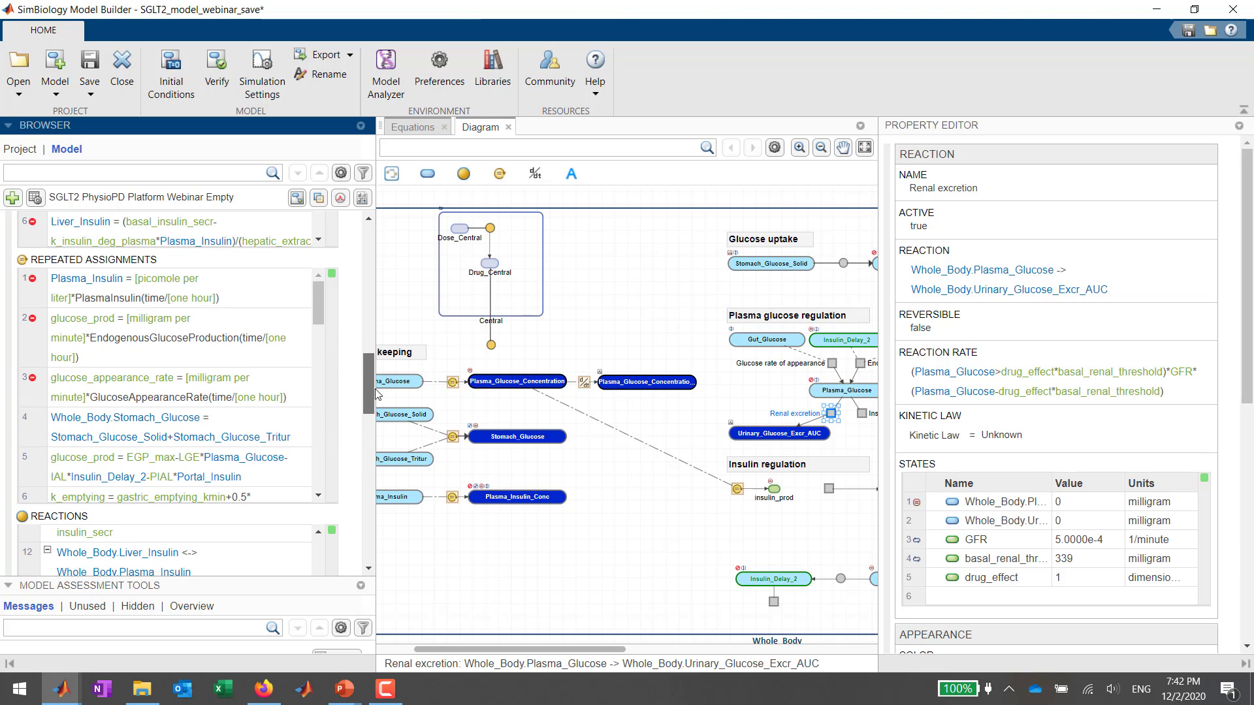
{"action": "scroll", "coordinate": [176, 453], "scroll_direction": "down", "scroll_amount": 10}
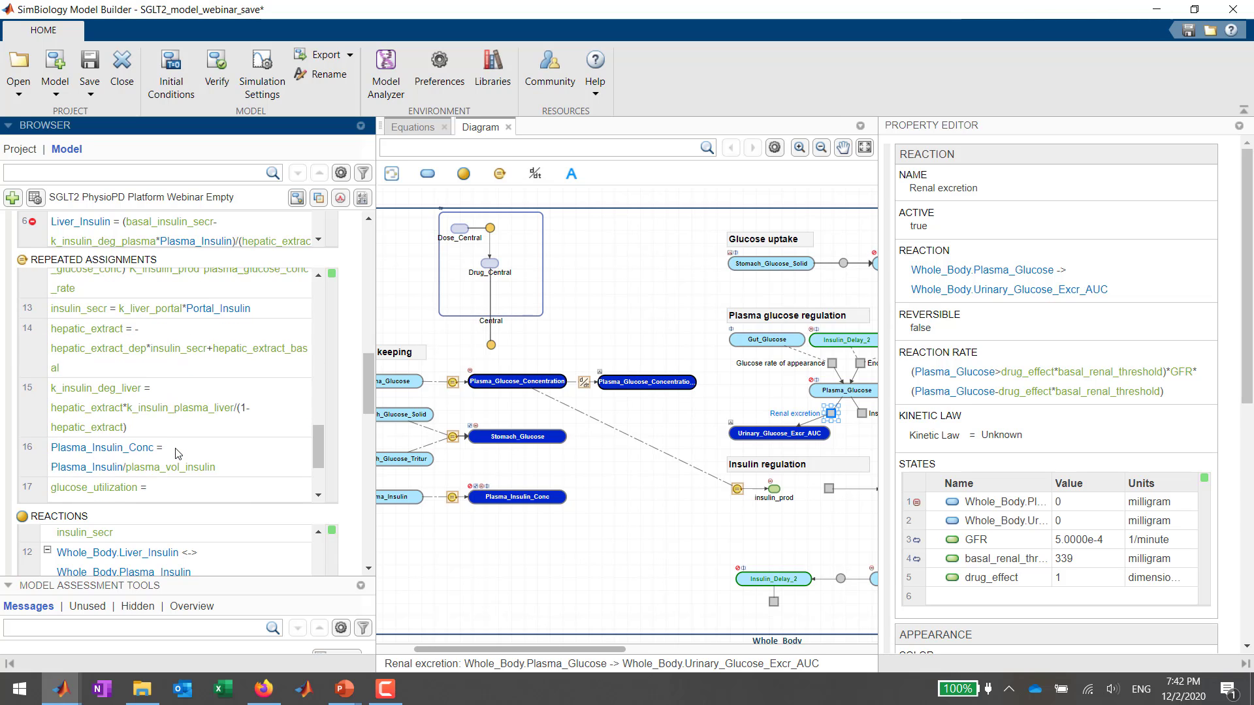
{"action": "scroll", "coordinate": [177, 454], "scroll_direction": "down", "scroll_amount": 3}
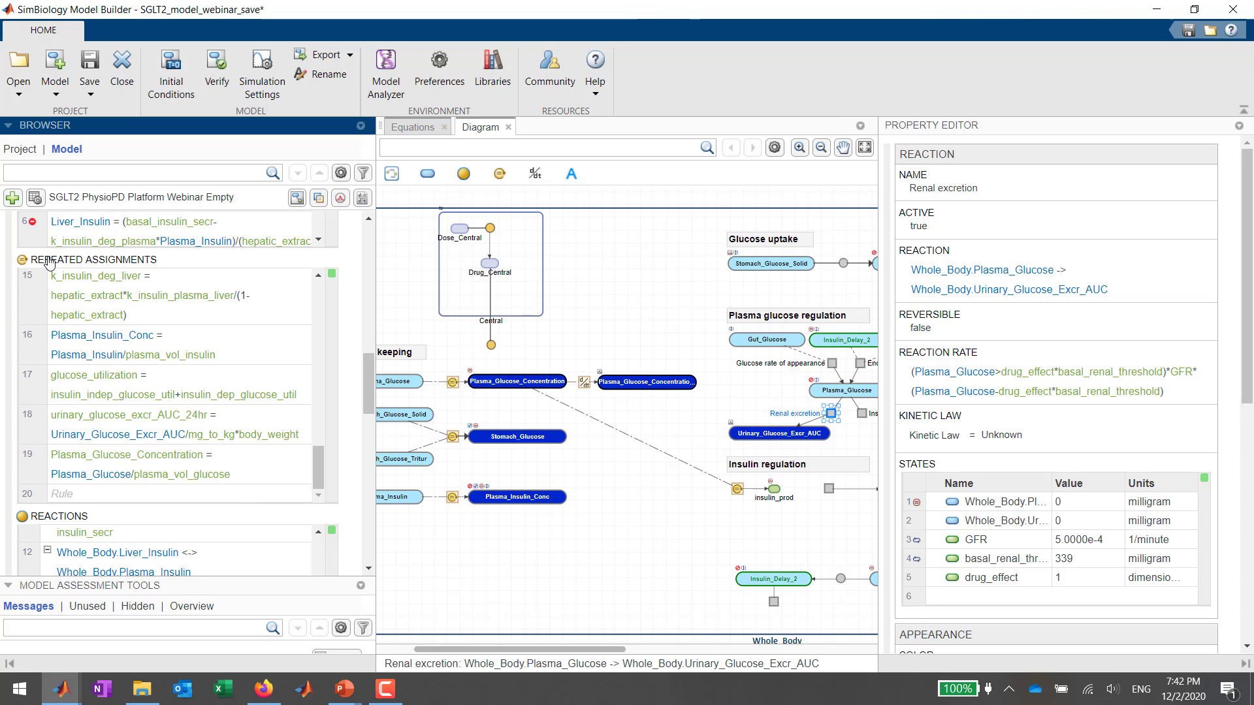
{"action": "left_click", "coordinate": [73, 498]}
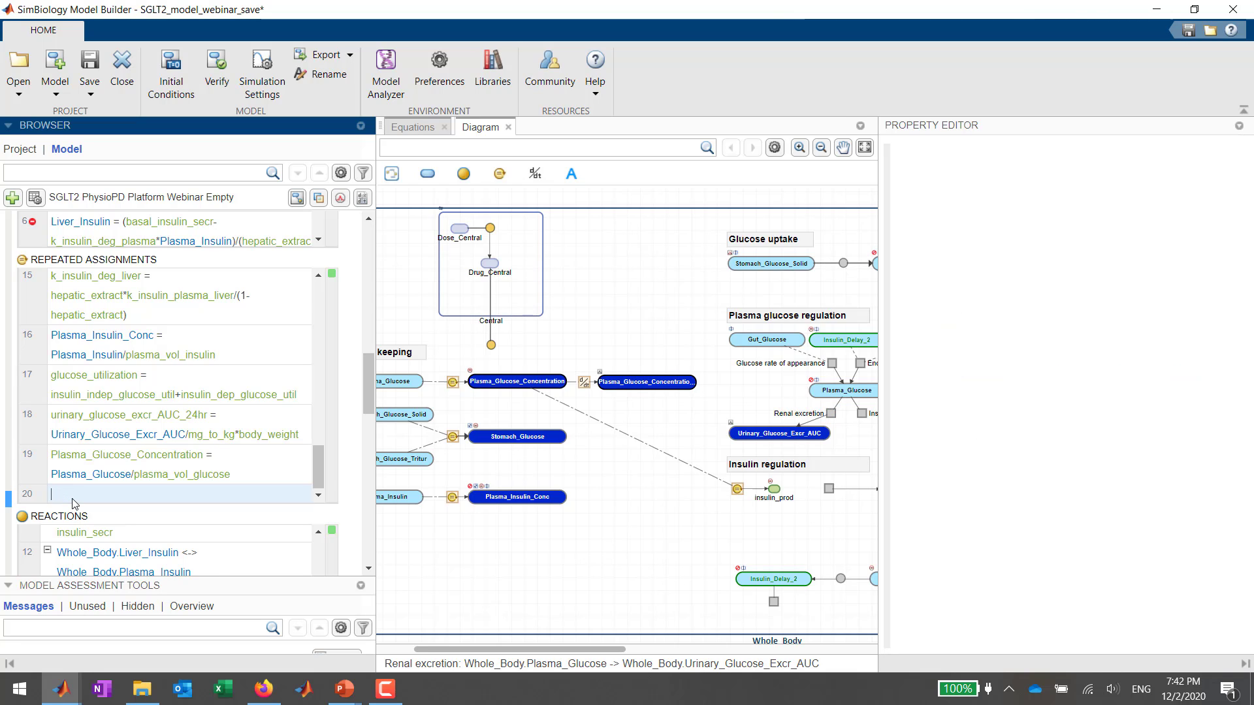
{"action": "type", "text": "drug_effect = 1-Imax"}
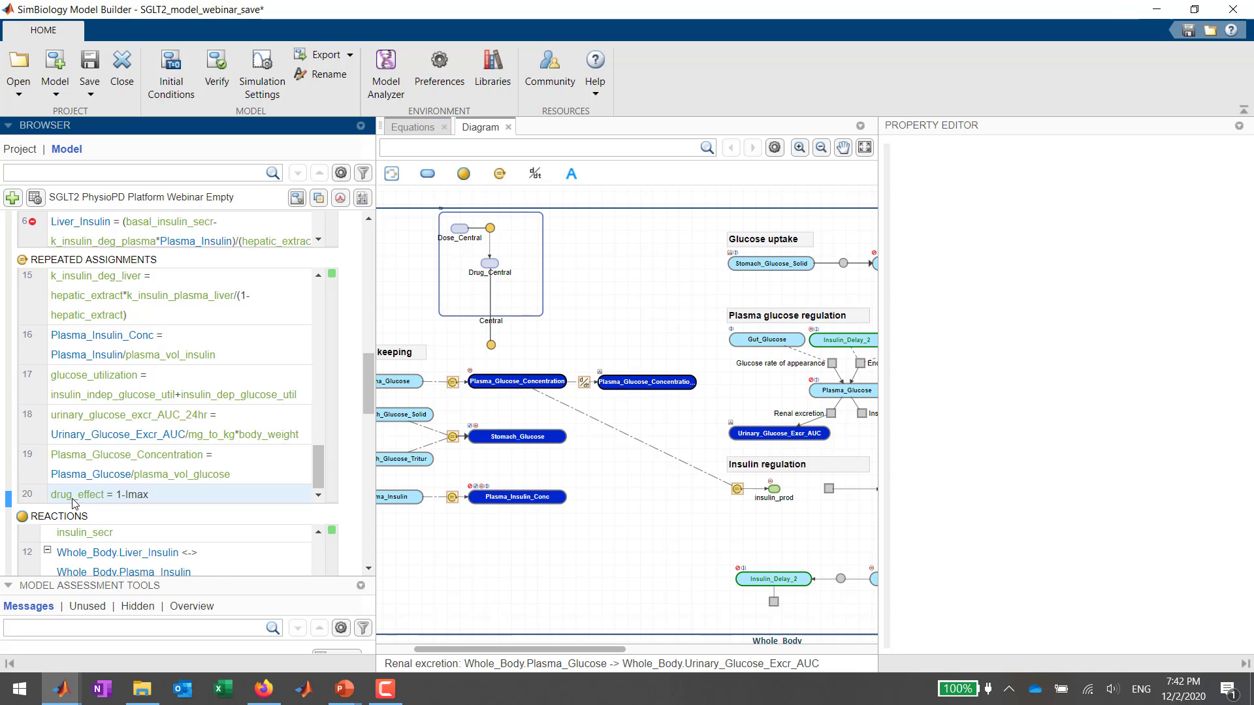
{"action": "type", "text": "*Central."}
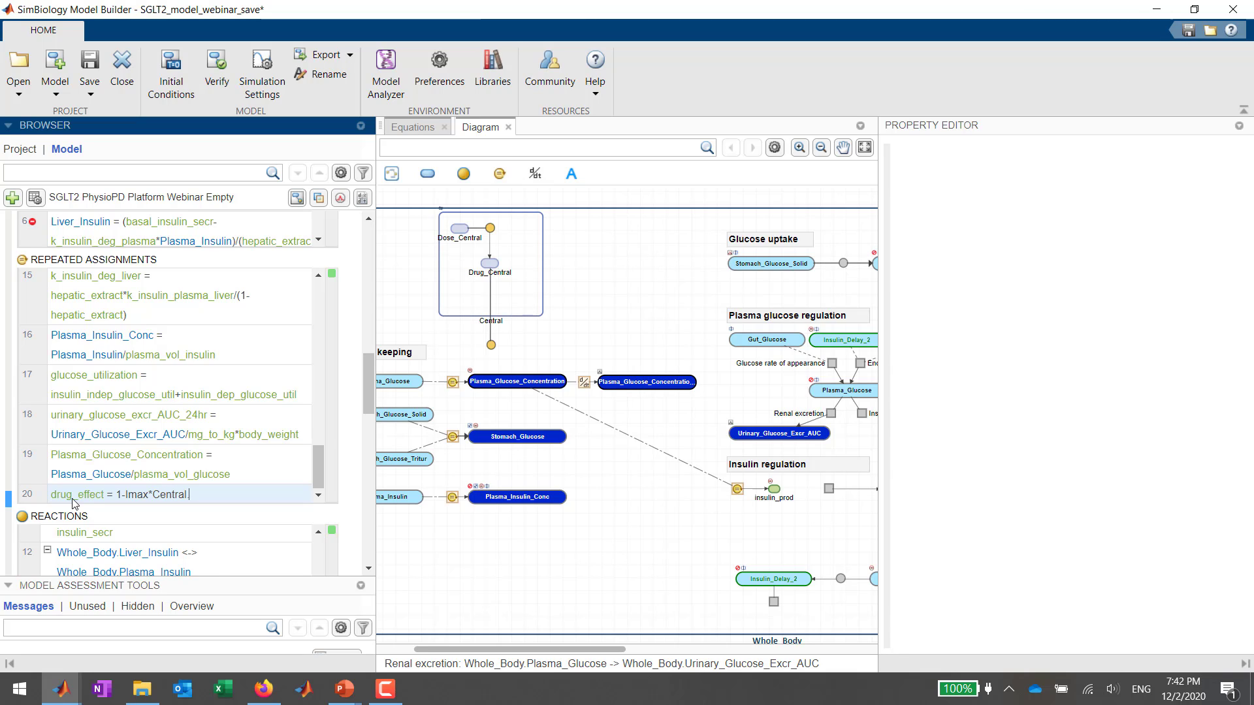
{"action": "type", "text": "Drug_Central^"}
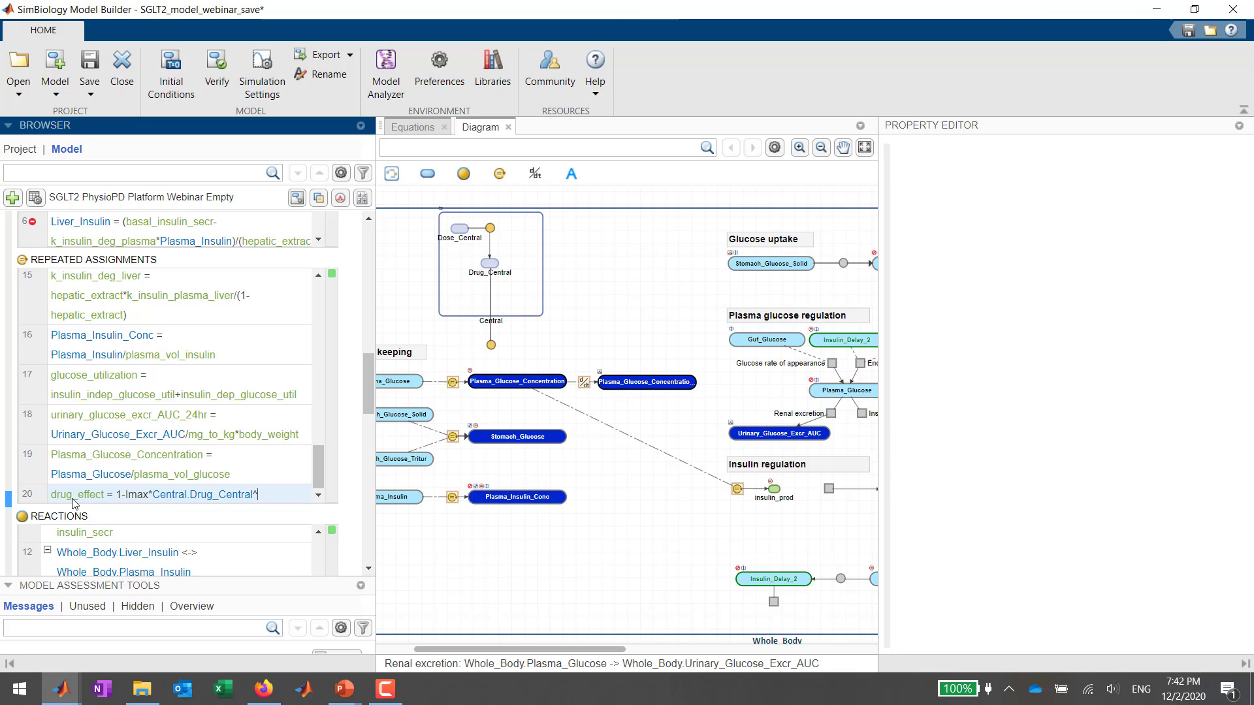
{"action": "type", "text": "2"}
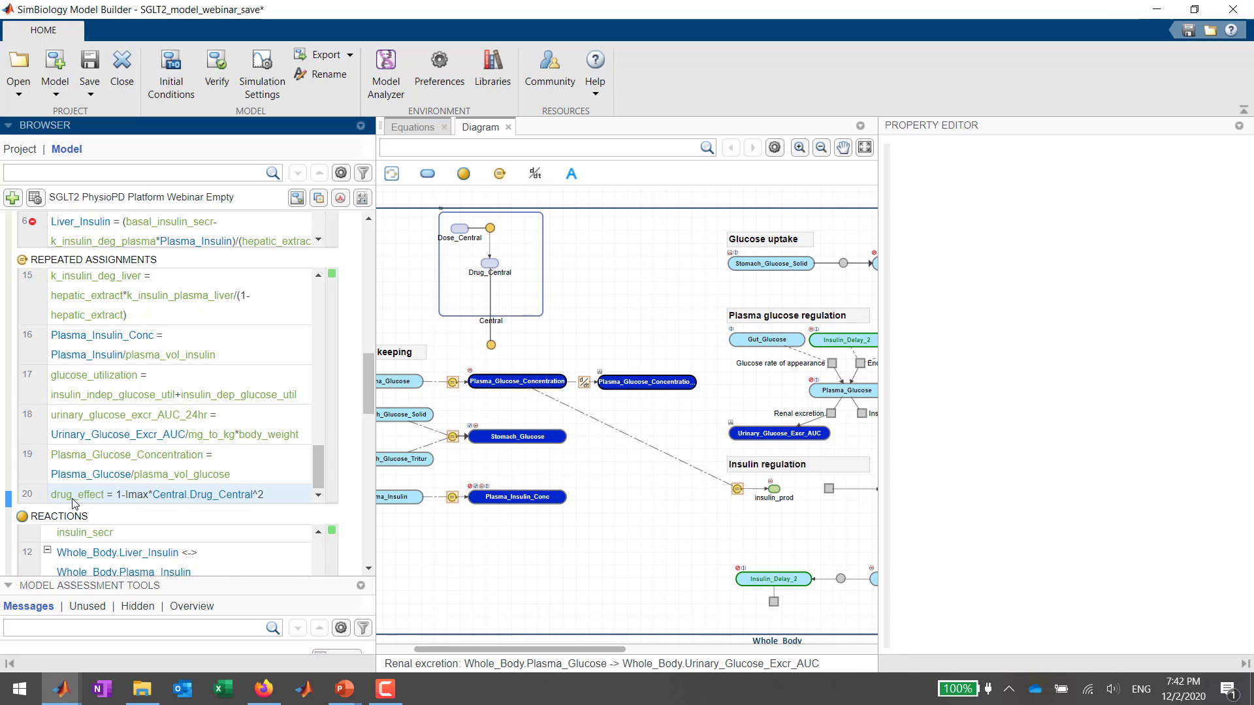
Complete the drug_effect rule with the divisor /(IC50^2-Central.Drug_Central^2) and commit it.
{"action": "type", "text": "/(IC50"}
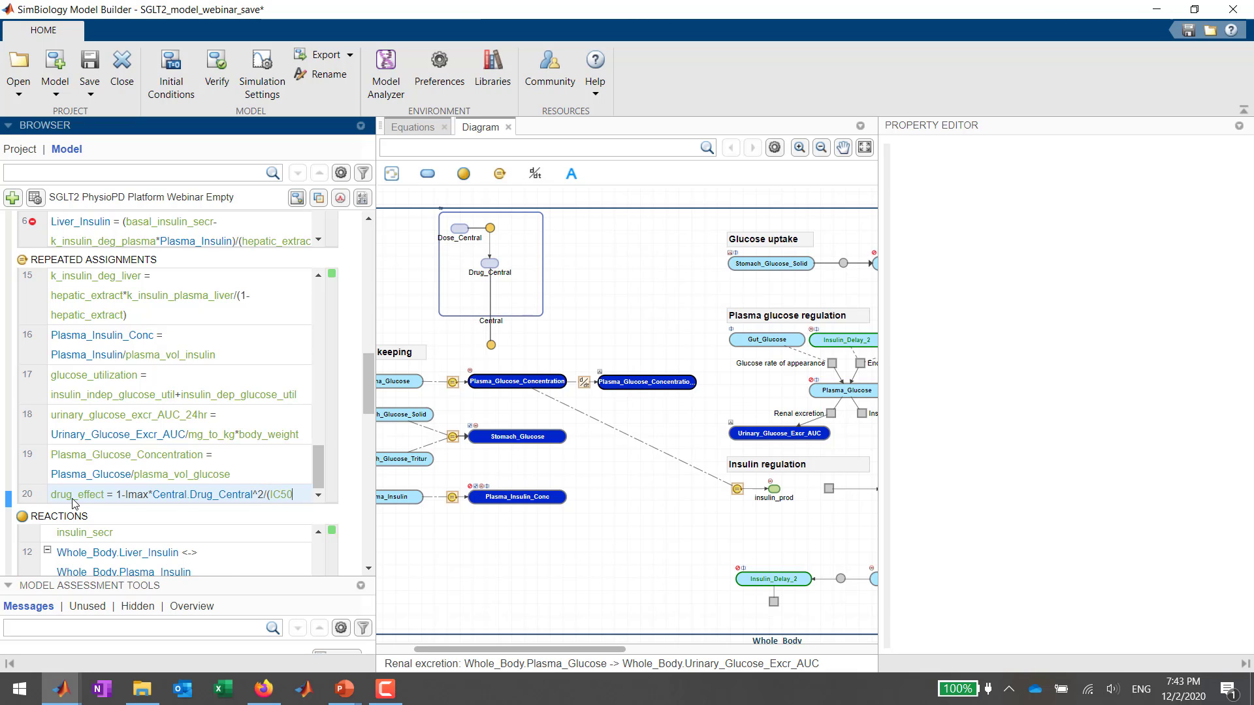
{"action": "type", "text": "^2"}
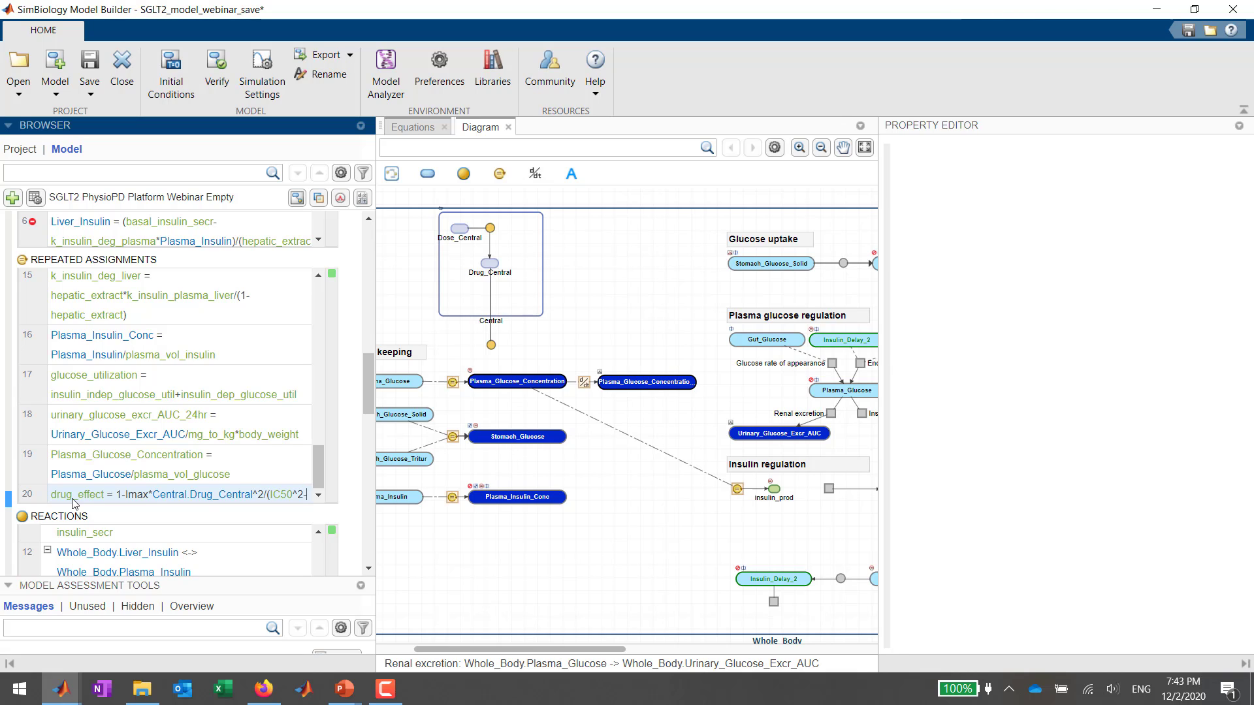
{"action": "type", "text": "-Central.D"}
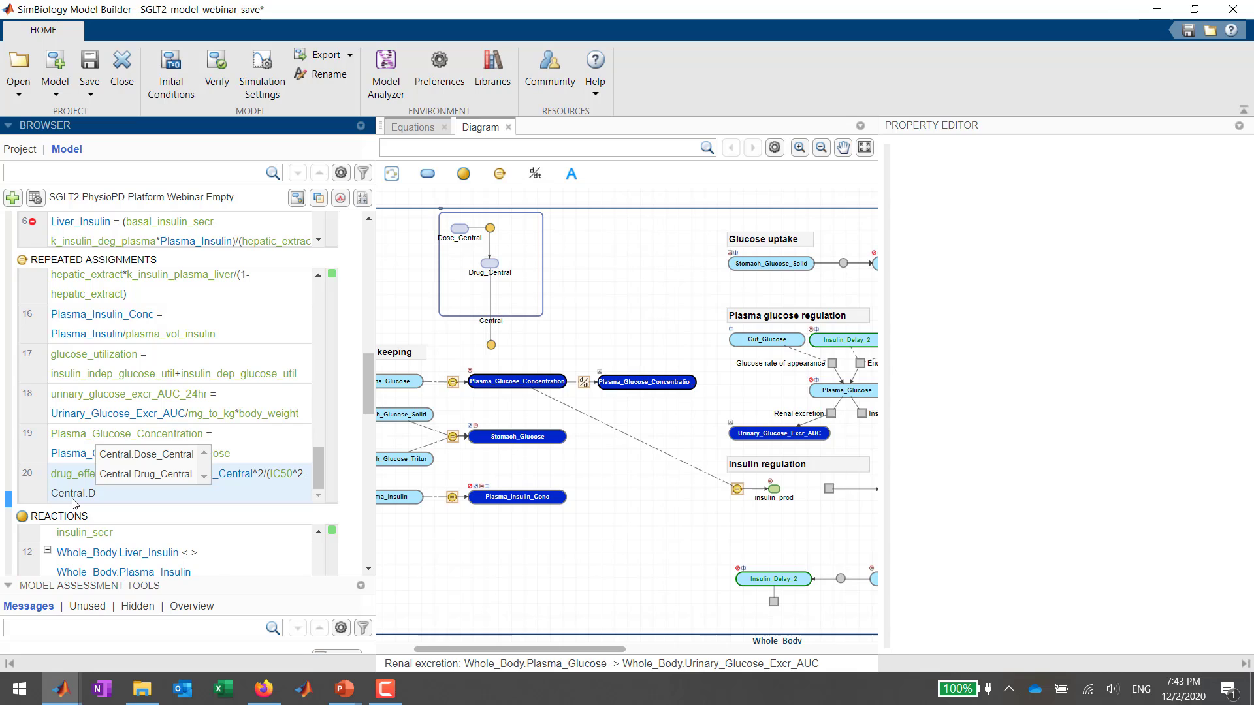
{"action": "key", "text": "Down"}
{"action": "key", "text": "Down"}
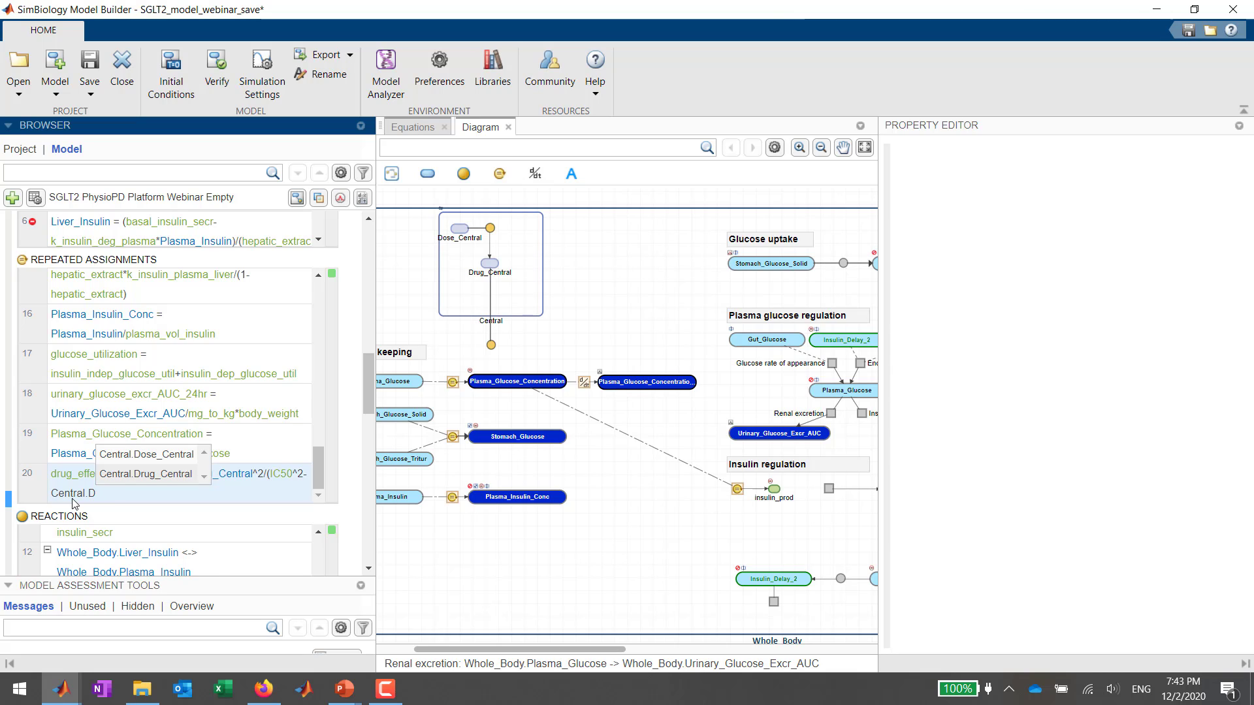
{"action": "key", "text": "Return"}
{"action": "type", "text": "^2)"}
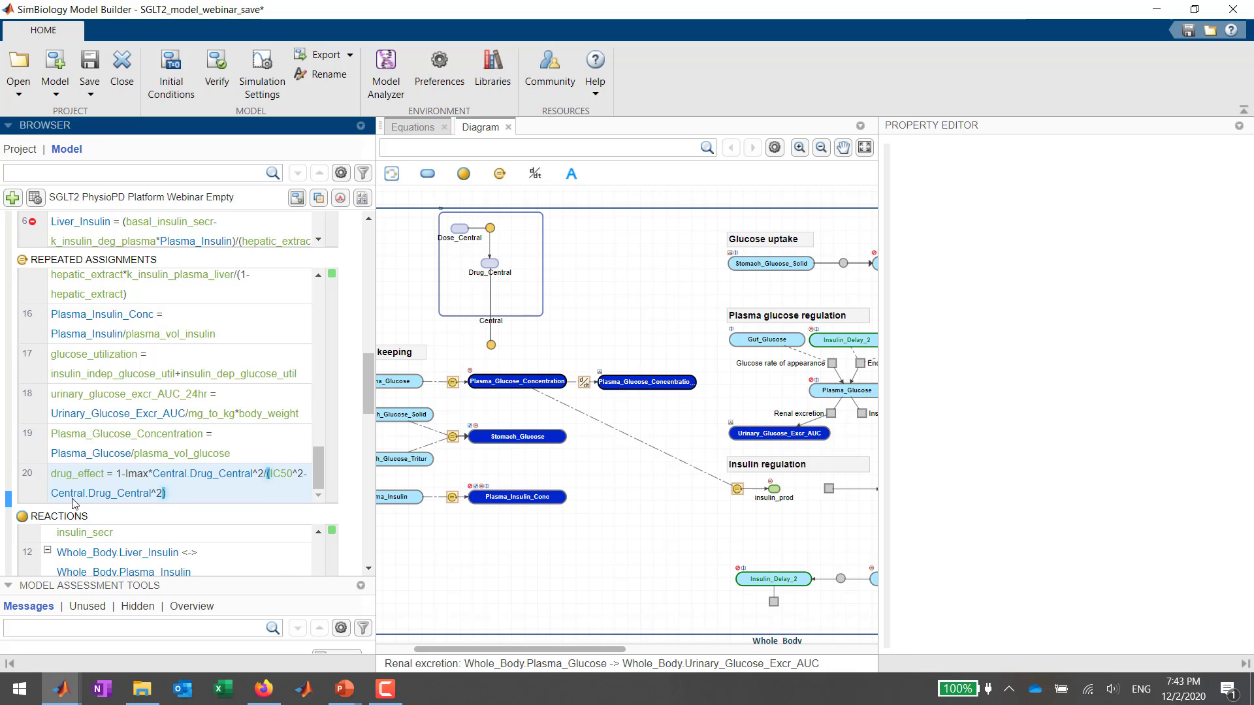
{"action": "key", "text": "Return"}
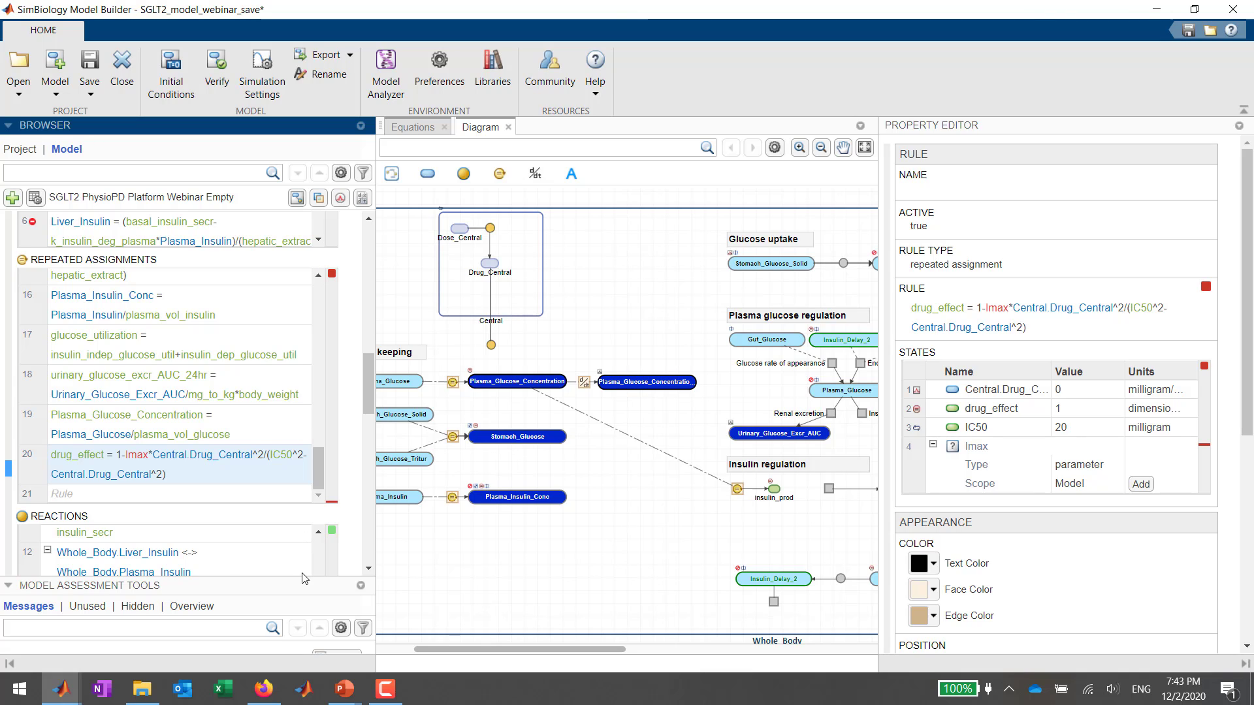
Enlarge the model assessment tools, read the message about the drug_effect rule, and collapse the tools.
{"action": "left_click_drag", "start_coordinate": [301, 578], "coordinate": [335, 449]}
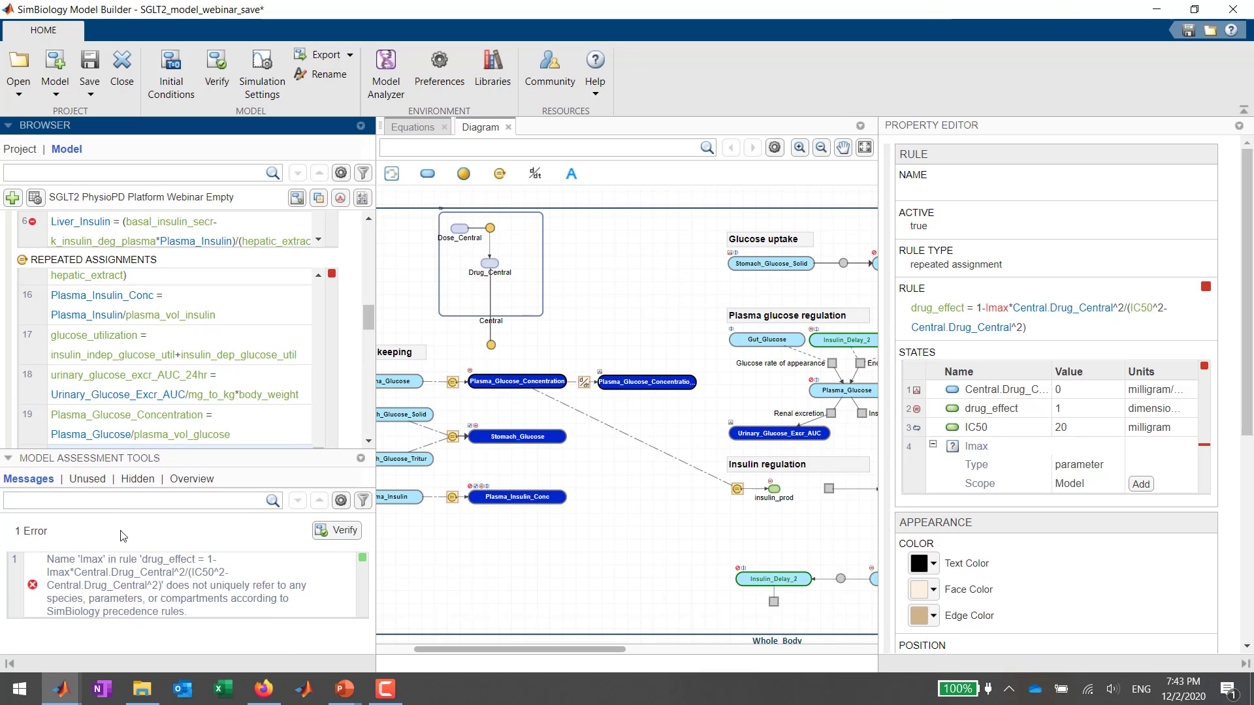
{"action": "left_click", "coordinate": [65, 459]}
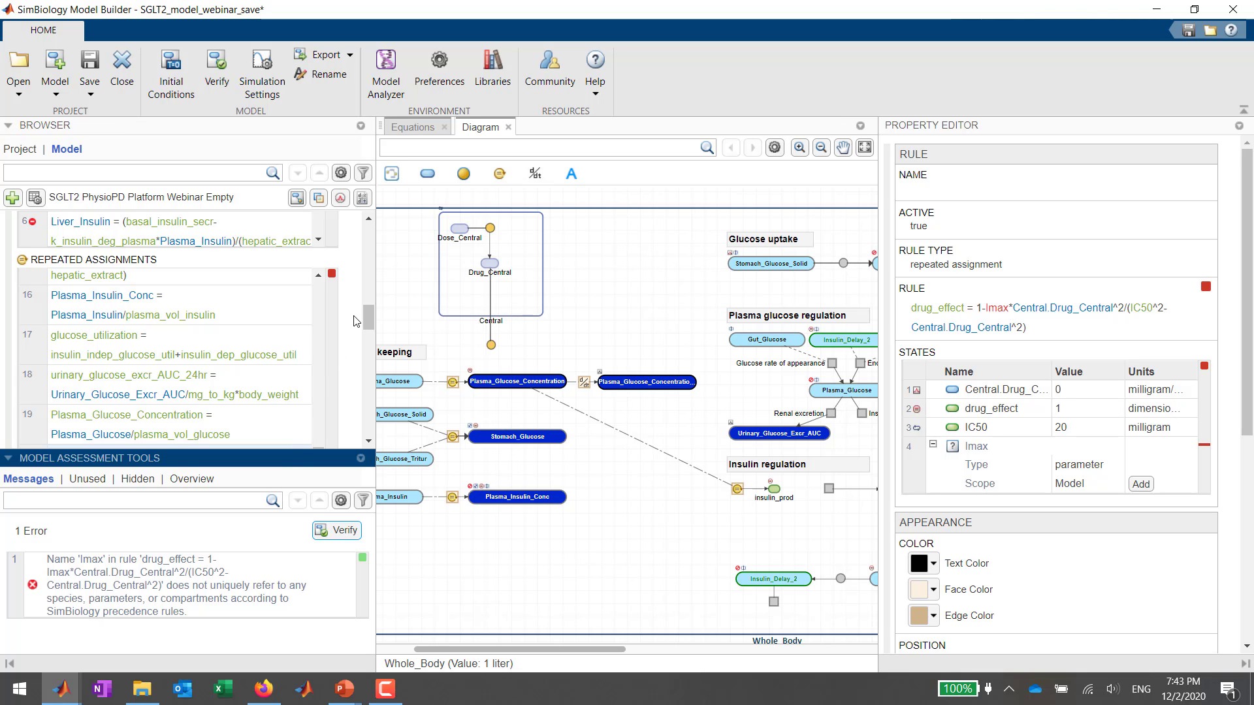
{"action": "scroll", "coordinate": [355, 321], "scroll_direction": "down", "scroll_amount": 15}
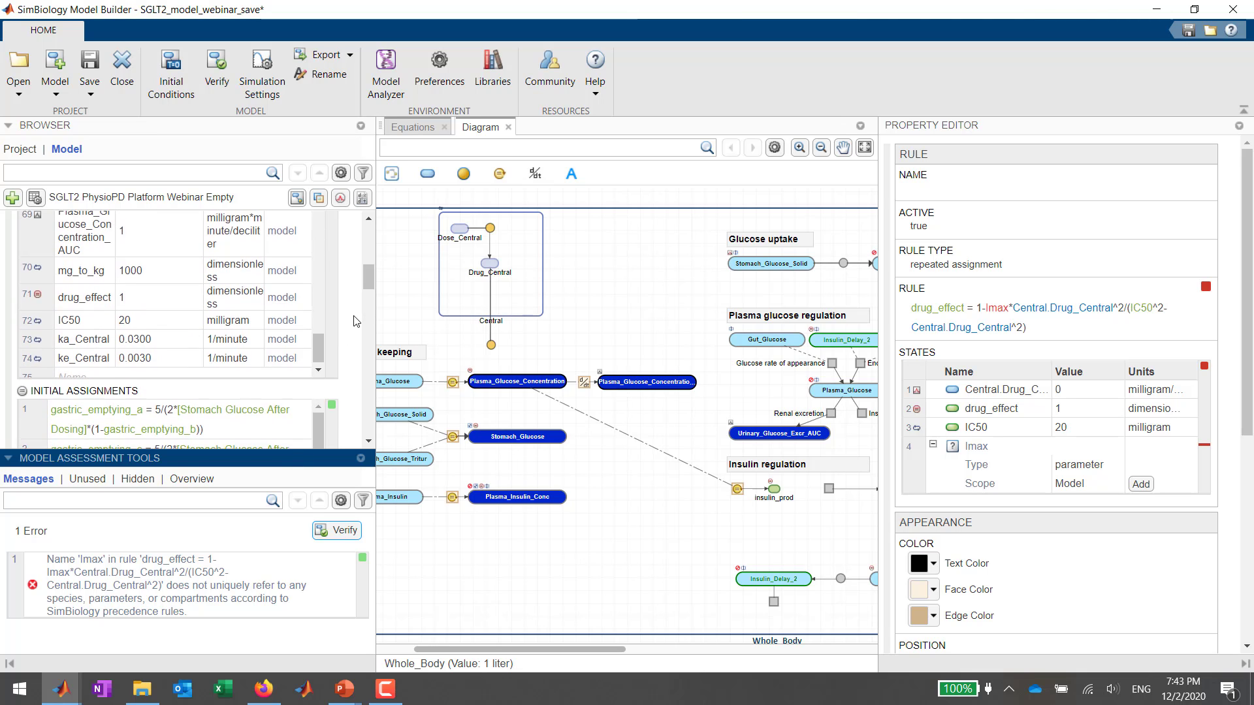
{"action": "scroll", "coordinate": [356, 322], "scroll_direction": "up", "scroll_amount": 1}
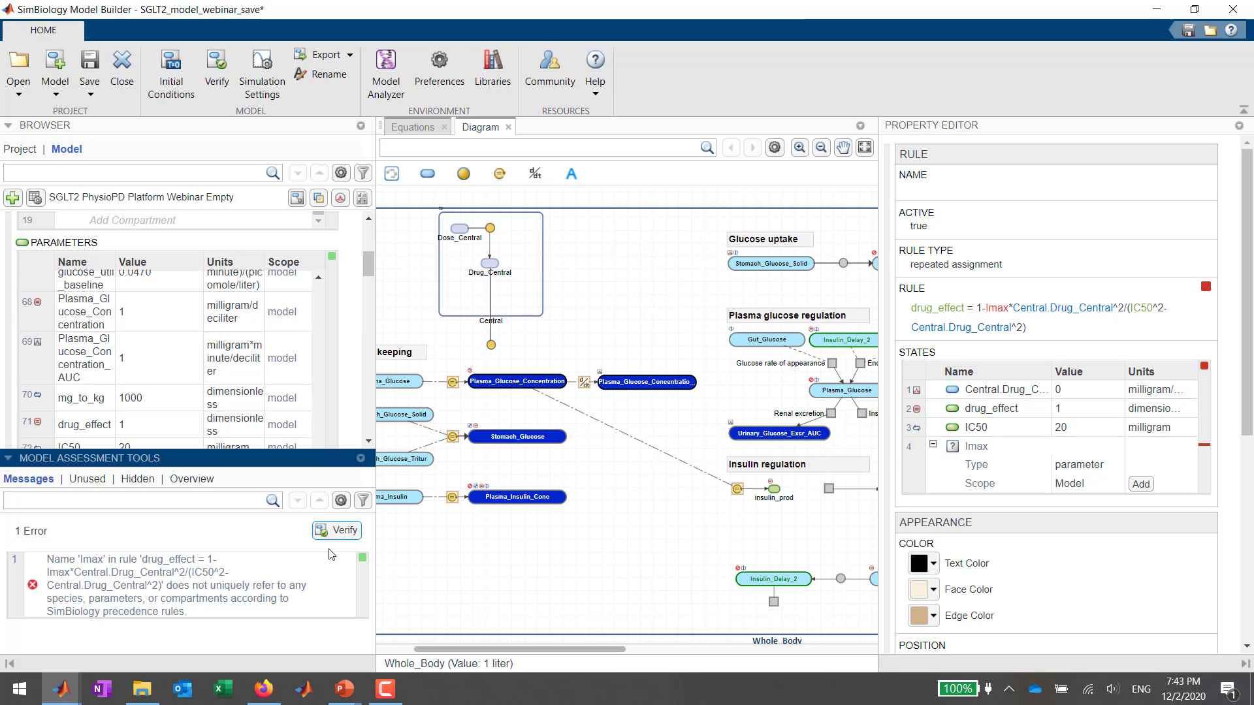
{"action": "left_click", "coordinate": [361, 458]}
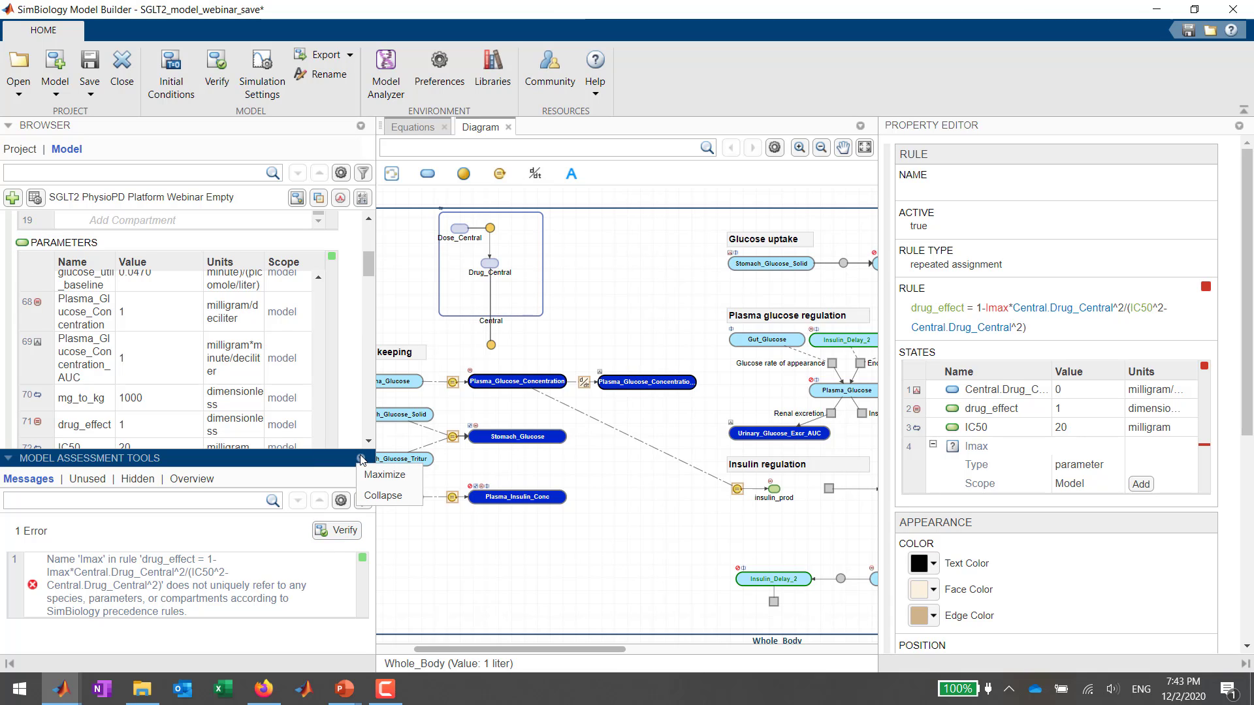
{"action": "left_click", "coordinate": [384, 496]}
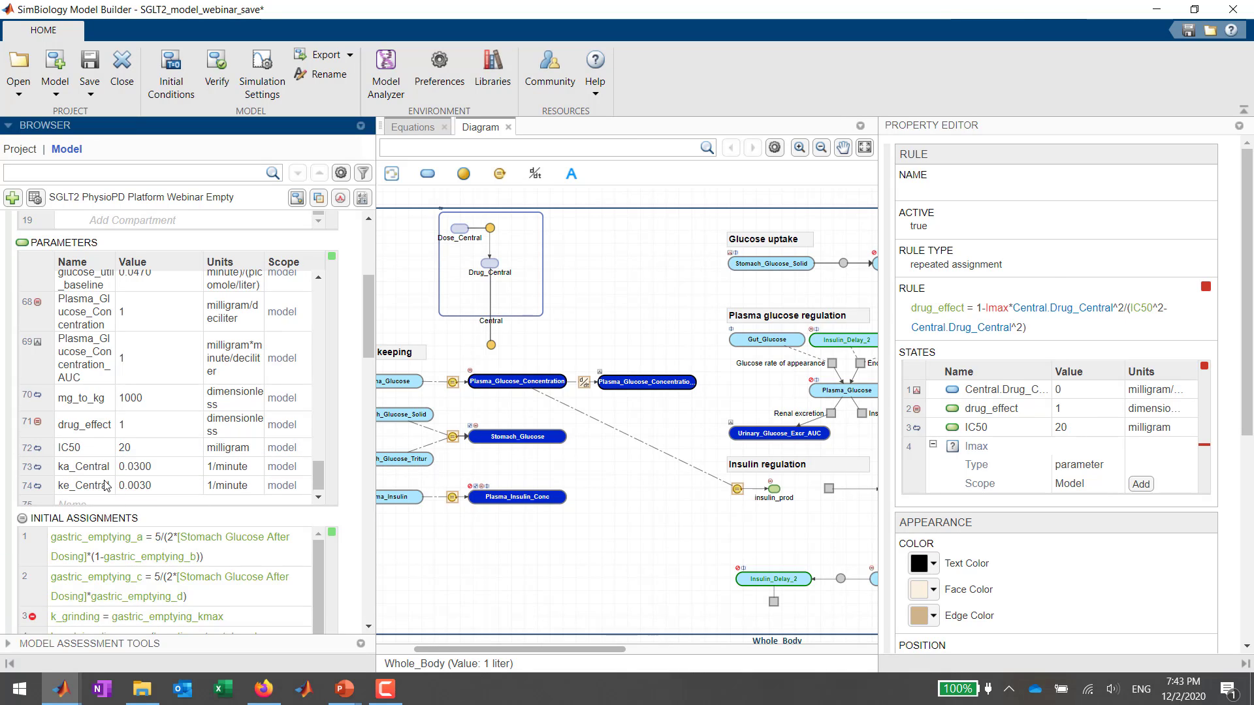
Add a model parameter Imax with value 0.65 and dimensionless units, and verify the model.
{"action": "scroll", "coordinate": [108, 489], "scroll_direction": "down", "scroll_amount": 1}
{"action": "left_click", "coordinate": [77, 498]}
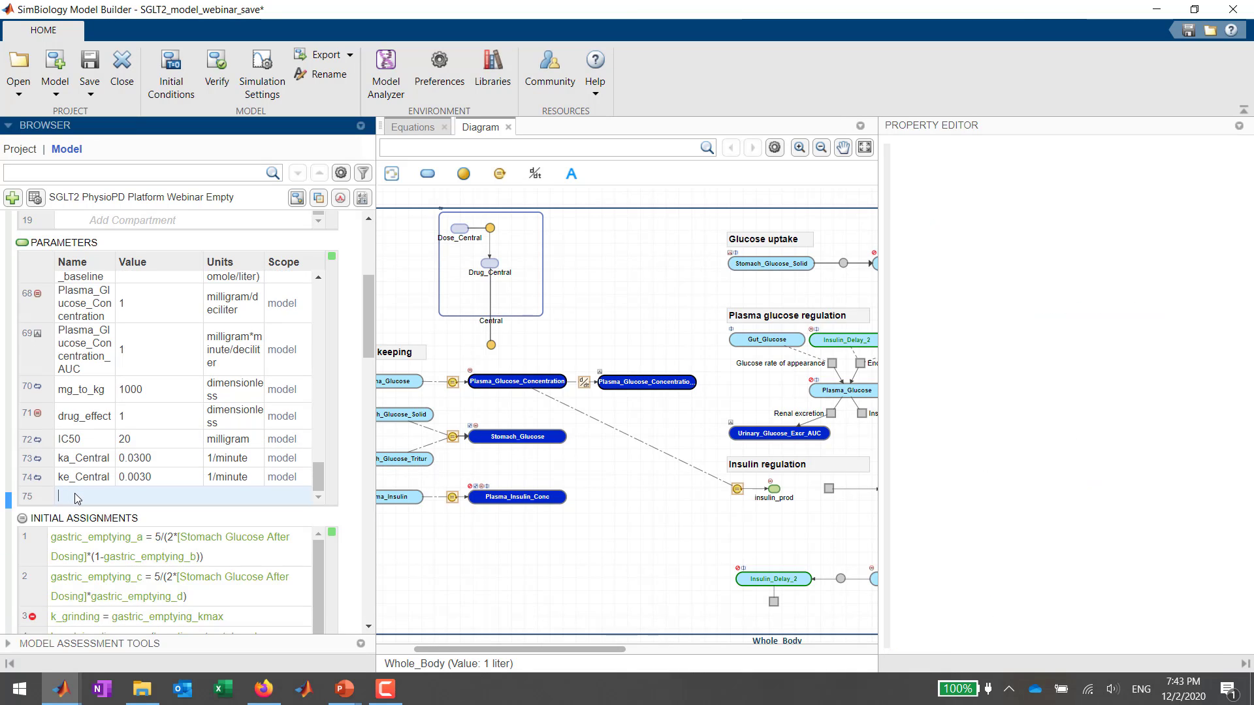
{"action": "type", "text": "Imax"}
{"action": "key", "text": "Return"}
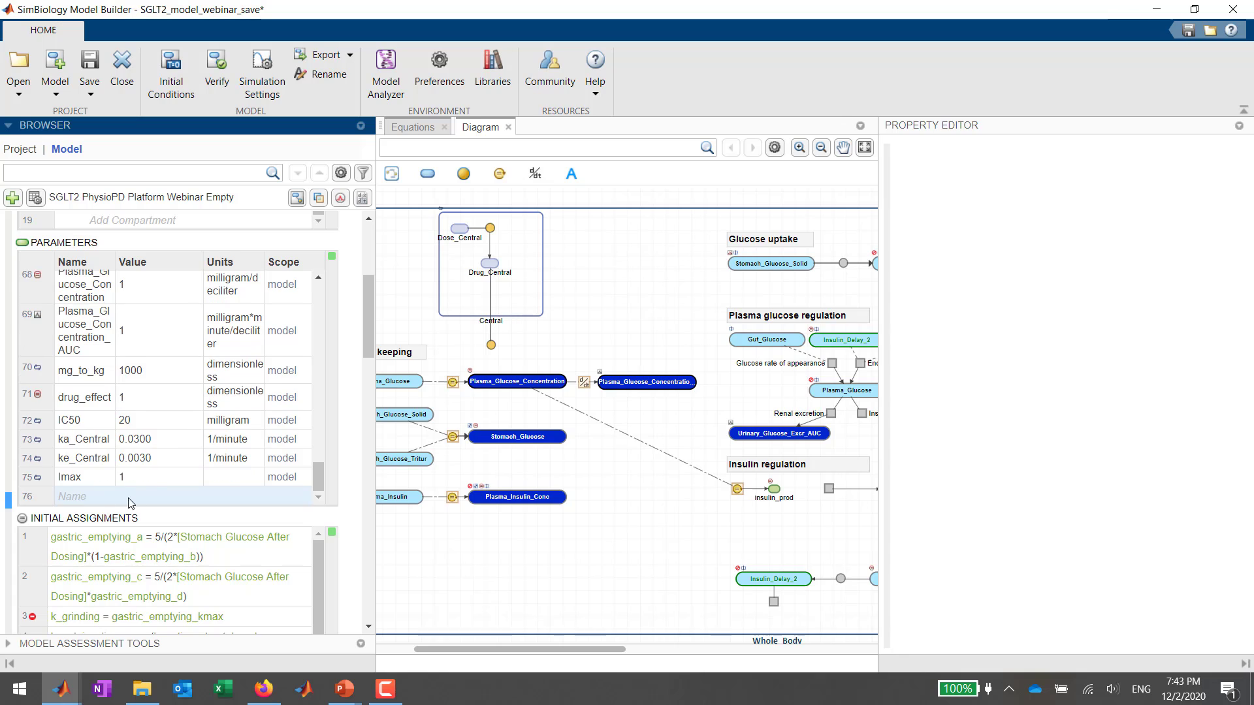
{"action": "left_click", "coordinate": [140, 483]}
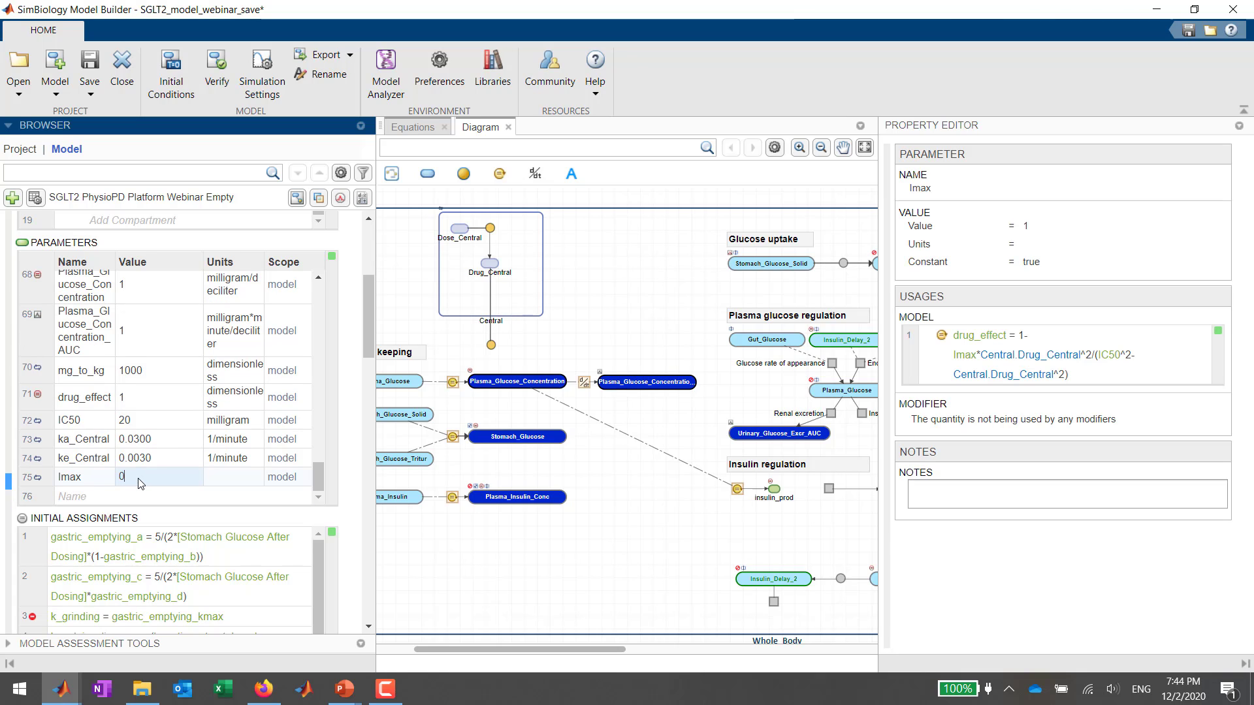
{"action": "type", "text": "0.65"}
{"action": "key", "text": "Return"}
{"action": "left_click", "coordinate": [235, 481]}
{"action": "type", "text": "dimensionl"}
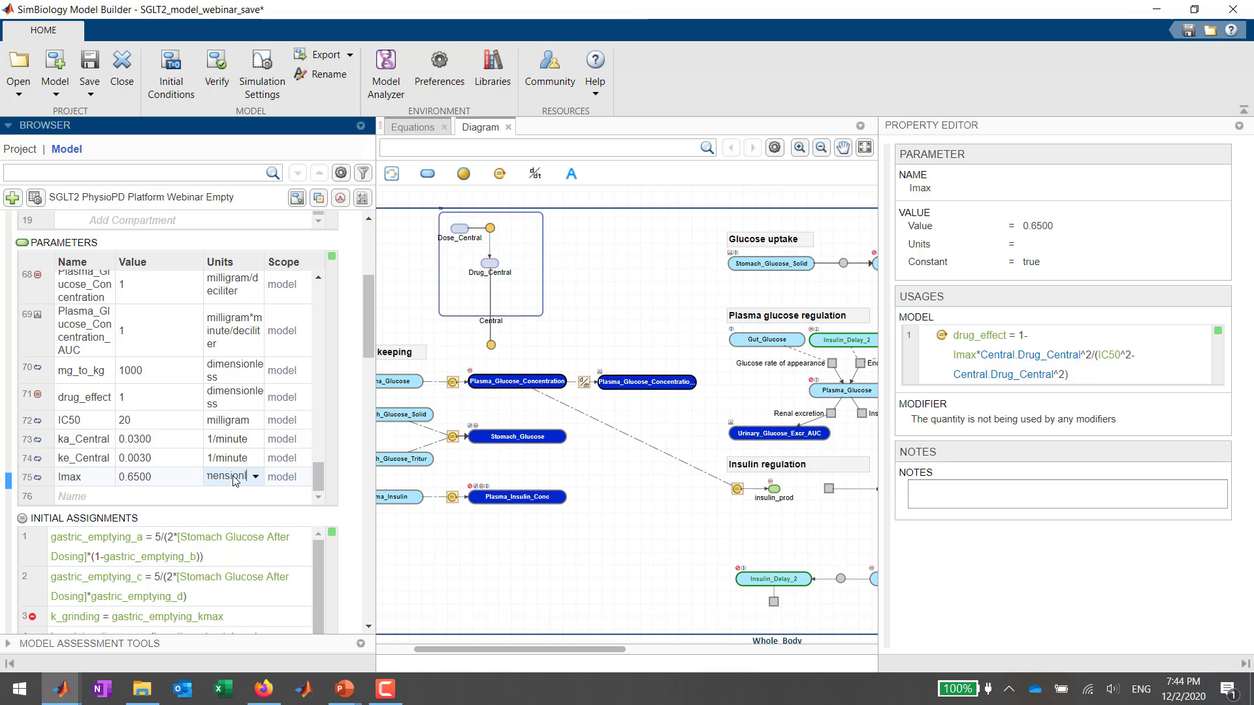
{"action": "type", "text": "ess"}
{"action": "key", "text": "Return"}
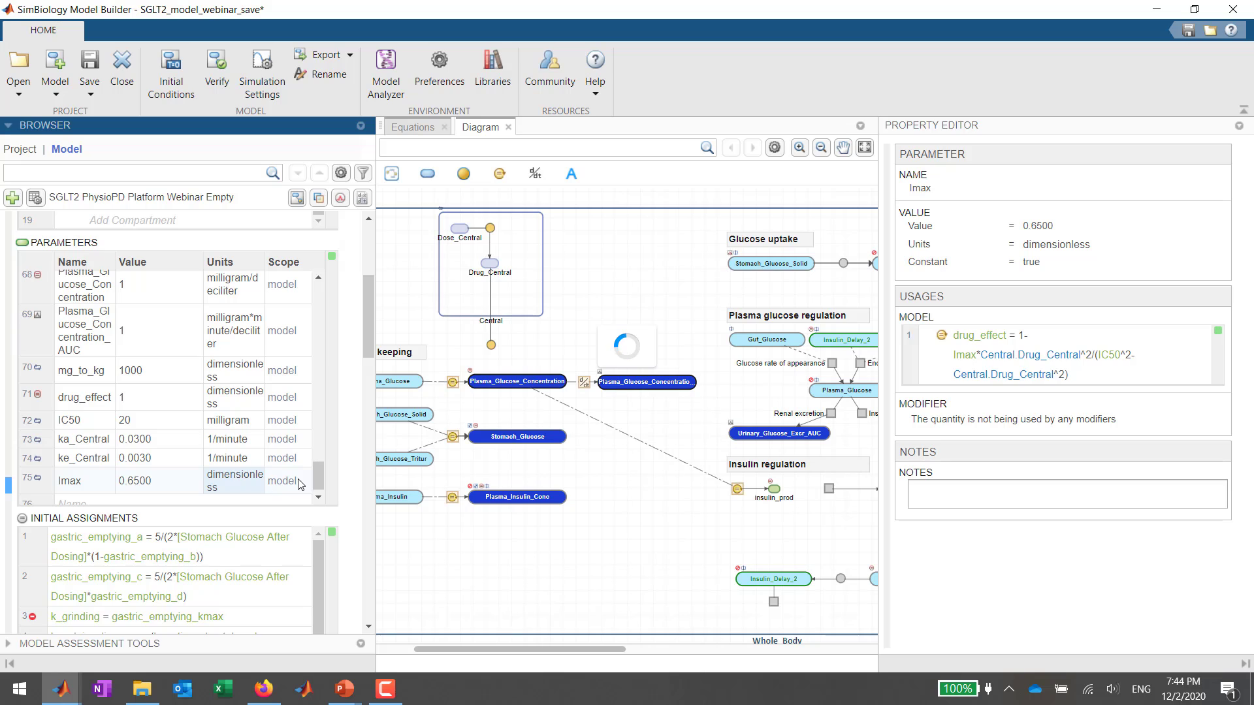
{"action": "left_click", "coordinate": [217, 63]}
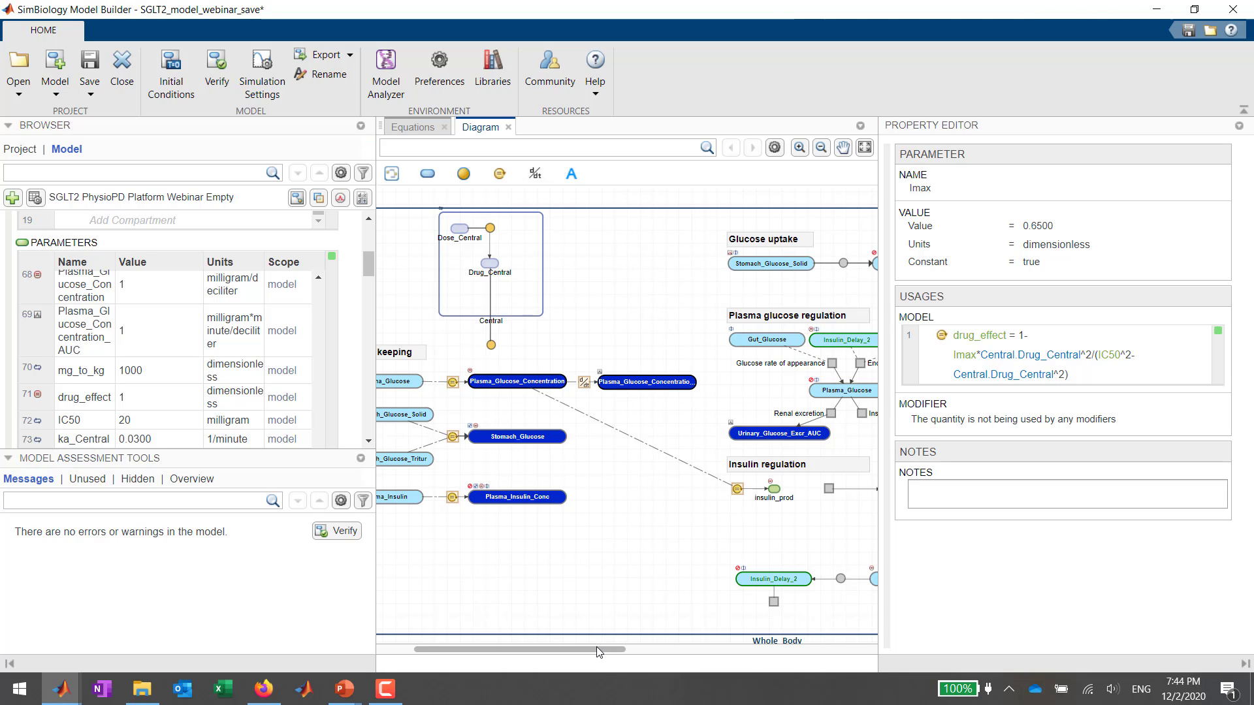
Move the drug_effect parameter and its rule block in the diagram to between the Central compartment and the Plasma glucose regulation group.
{"action": "left_click_drag", "start_coordinate": [598, 647], "coordinate": [842, 661]}
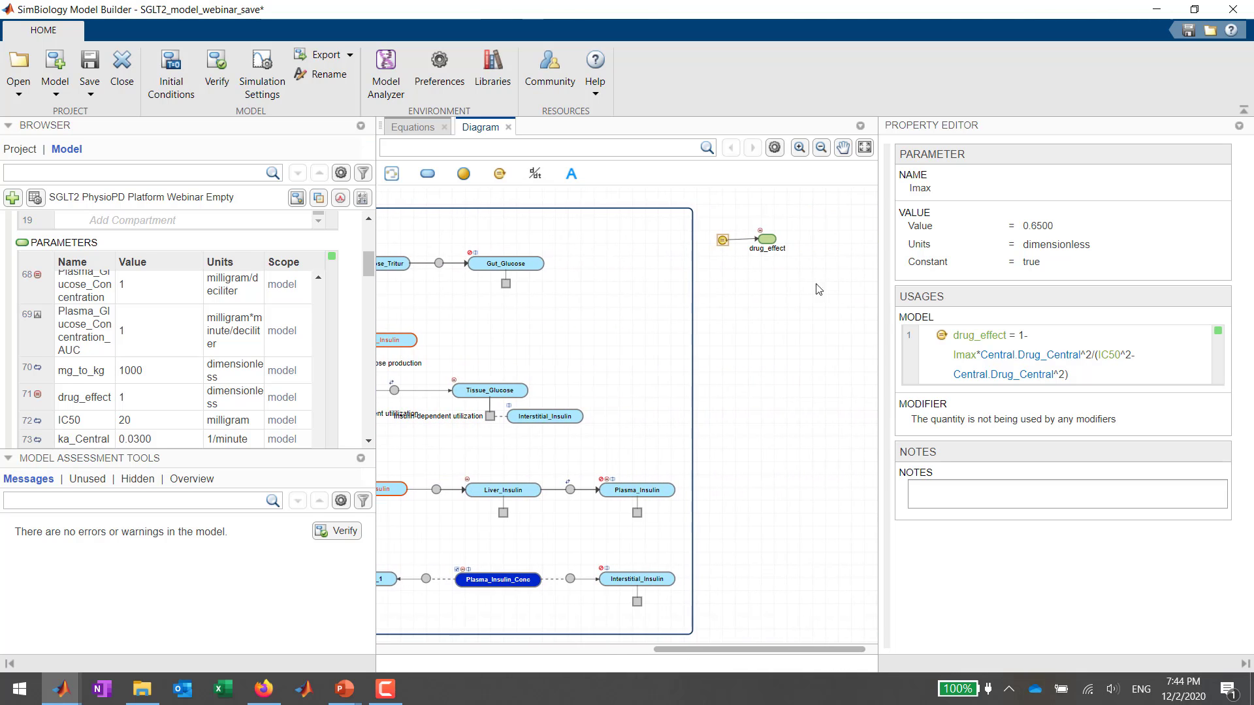
{"action": "double_click", "coordinate": [480, 131]}
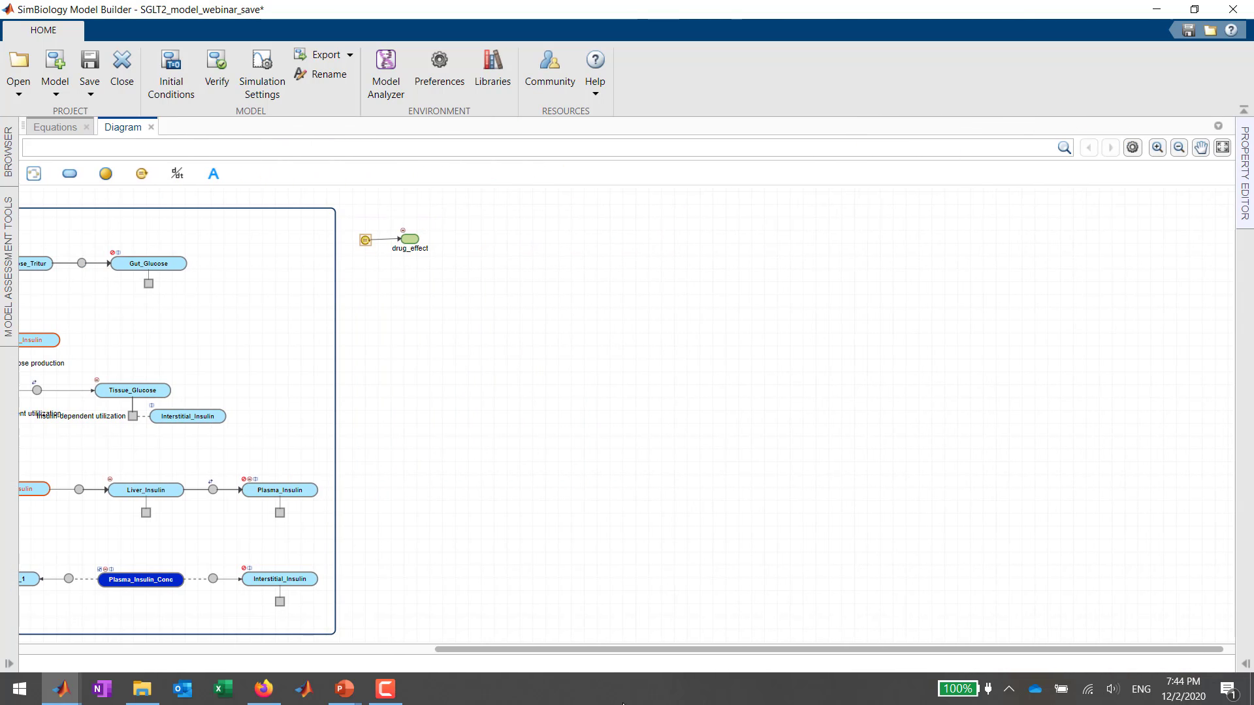
{"action": "left_click_drag", "start_coordinate": [538, 650], "coordinate": [239, 629]}
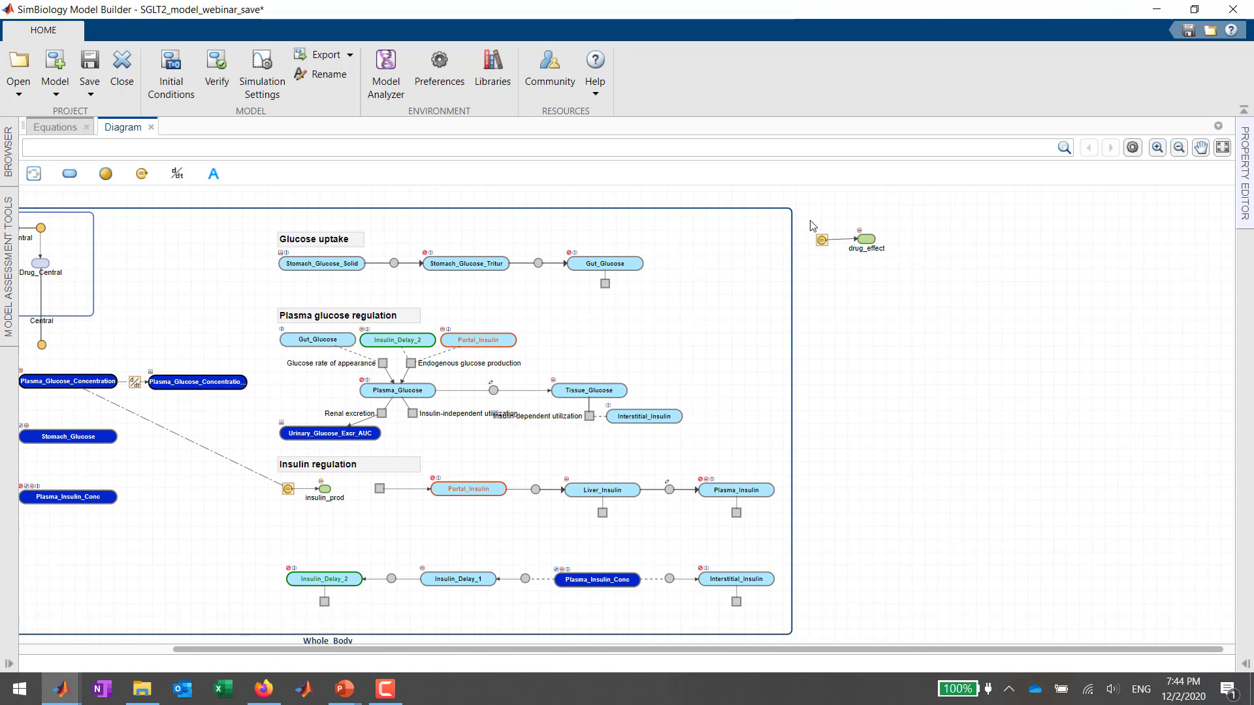
{"action": "left_click_drag", "start_coordinate": [808, 224], "coordinate": [190, 323]}
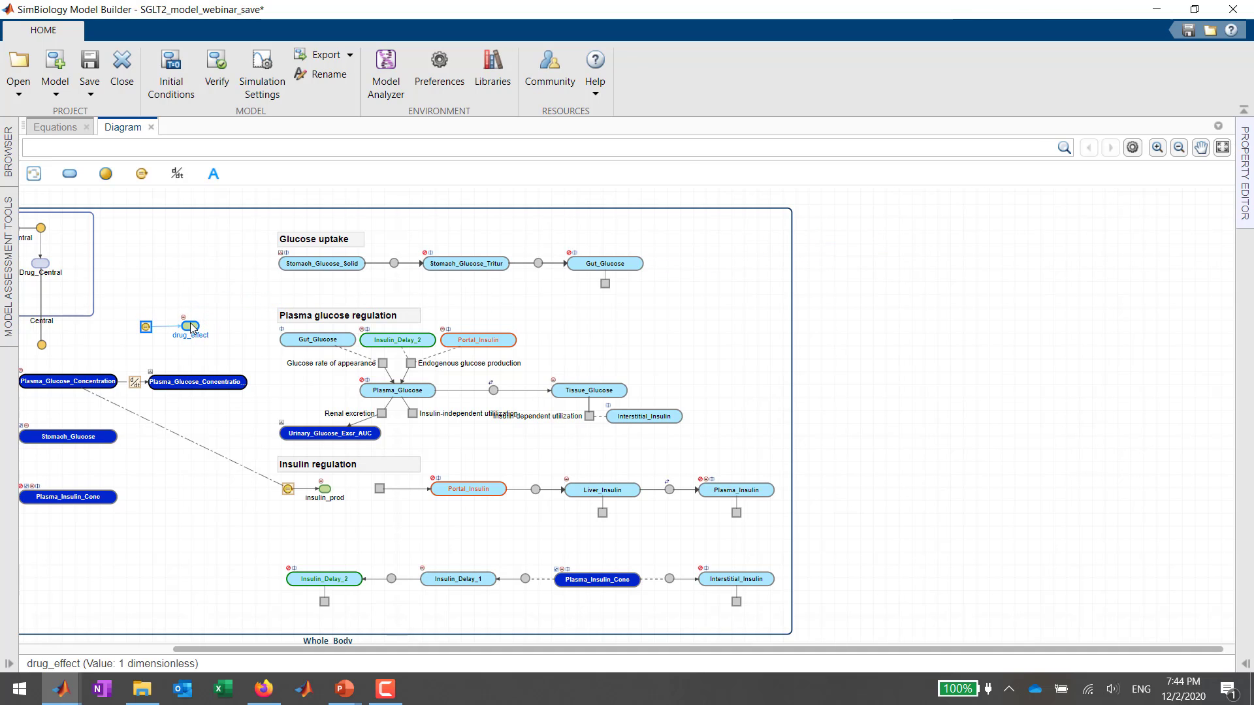
Set the expression lines of the Renal excretion reaction block to hide and back to show to draw its link to drug_effect.
{"action": "left_click", "coordinate": [382, 414]}
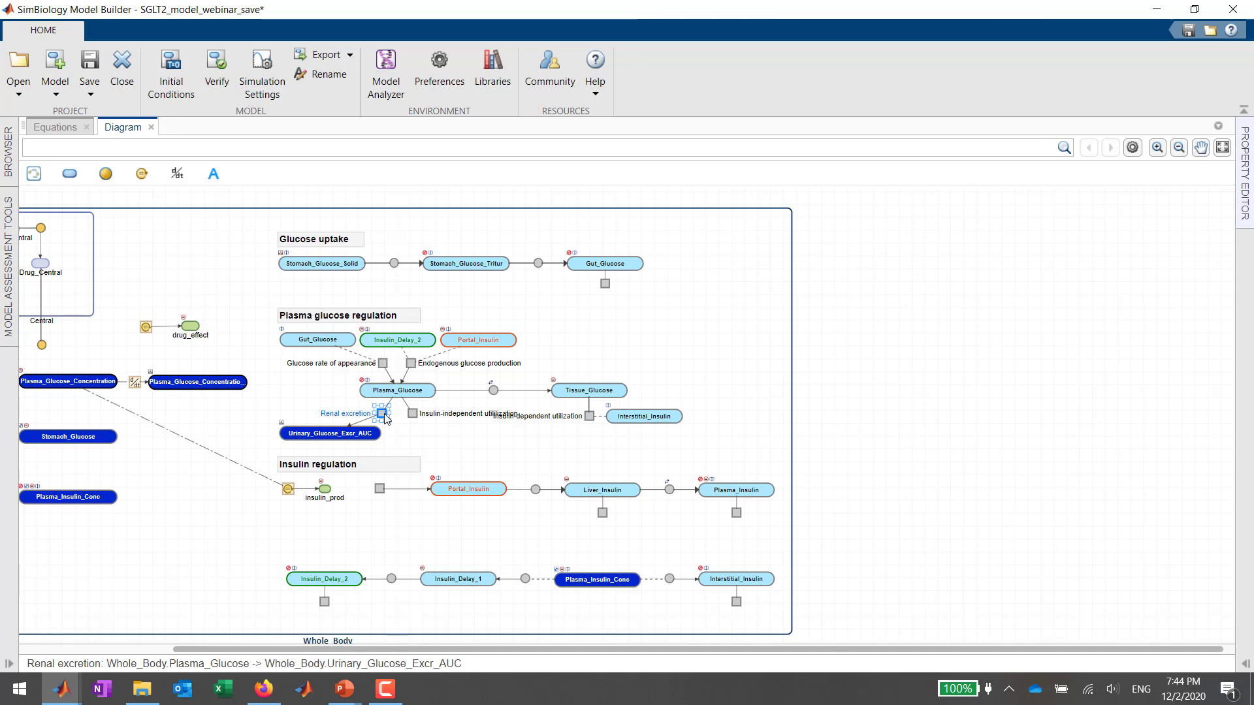
{"action": "double_click", "coordinate": [126, 130]}
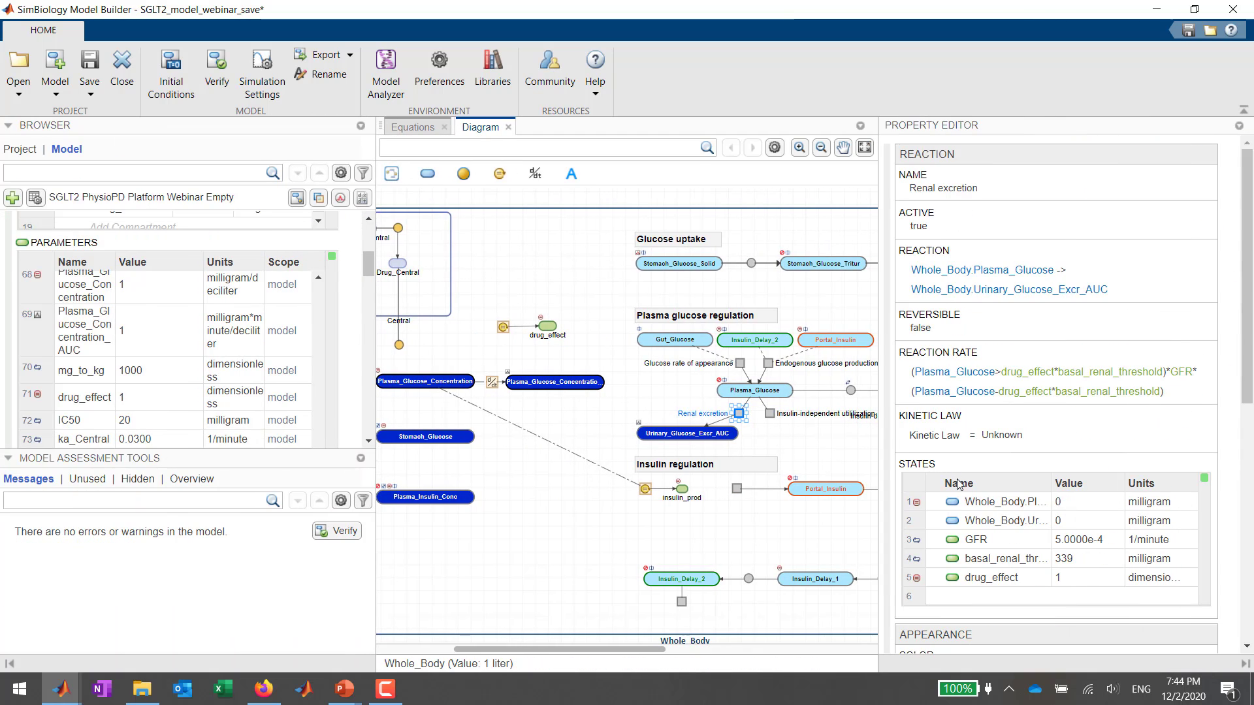
{"action": "scroll", "coordinate": [999, 543], "scroll_direction": "down", "scroll_amount": 10}
{"action": "left_click", "coordinate": [1037, 548]}
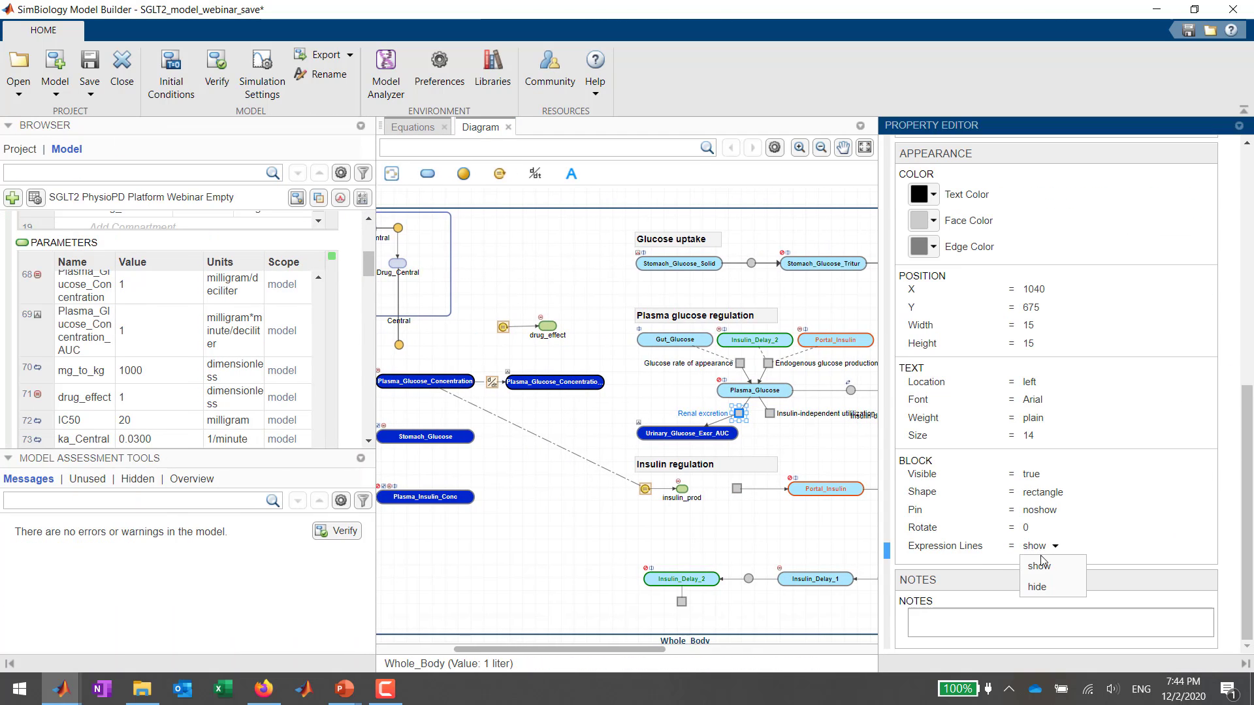
{"action": "left_click", "coordinate": [1045, 590]}
{"action": "left_click", "coordinate": [1037, 548]}
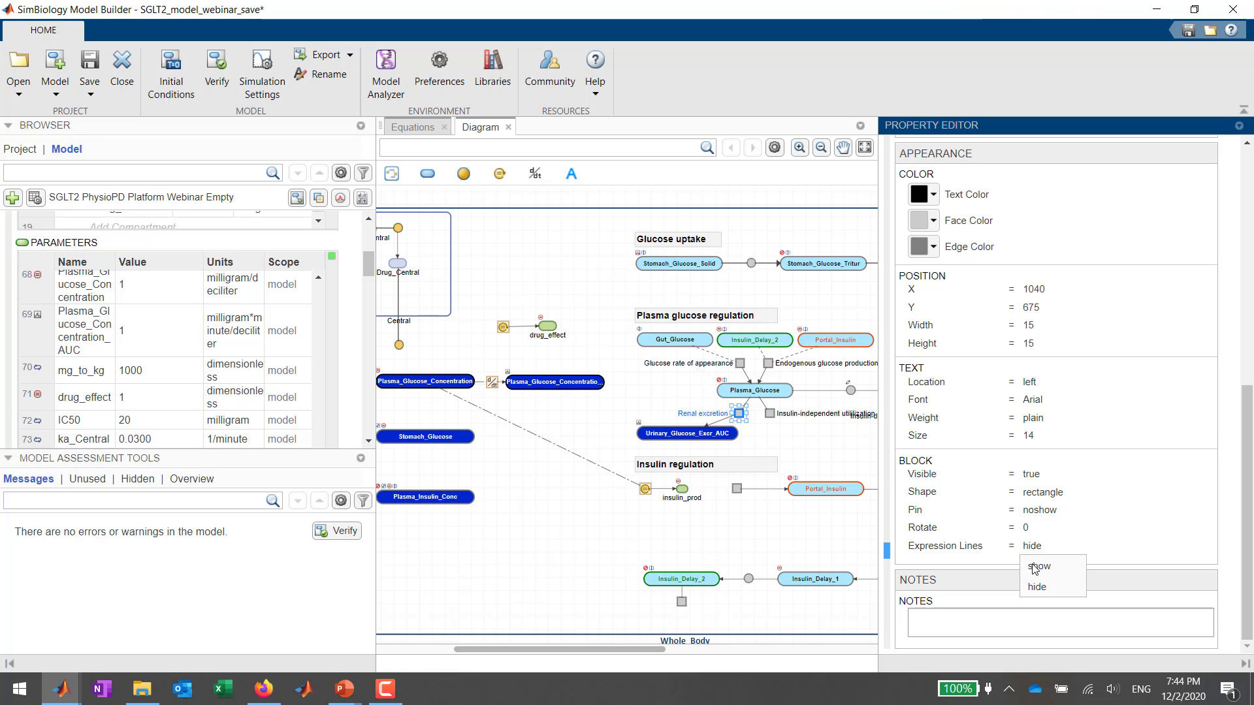
{"action": "left_click", "coordinate": [1038, 573]}
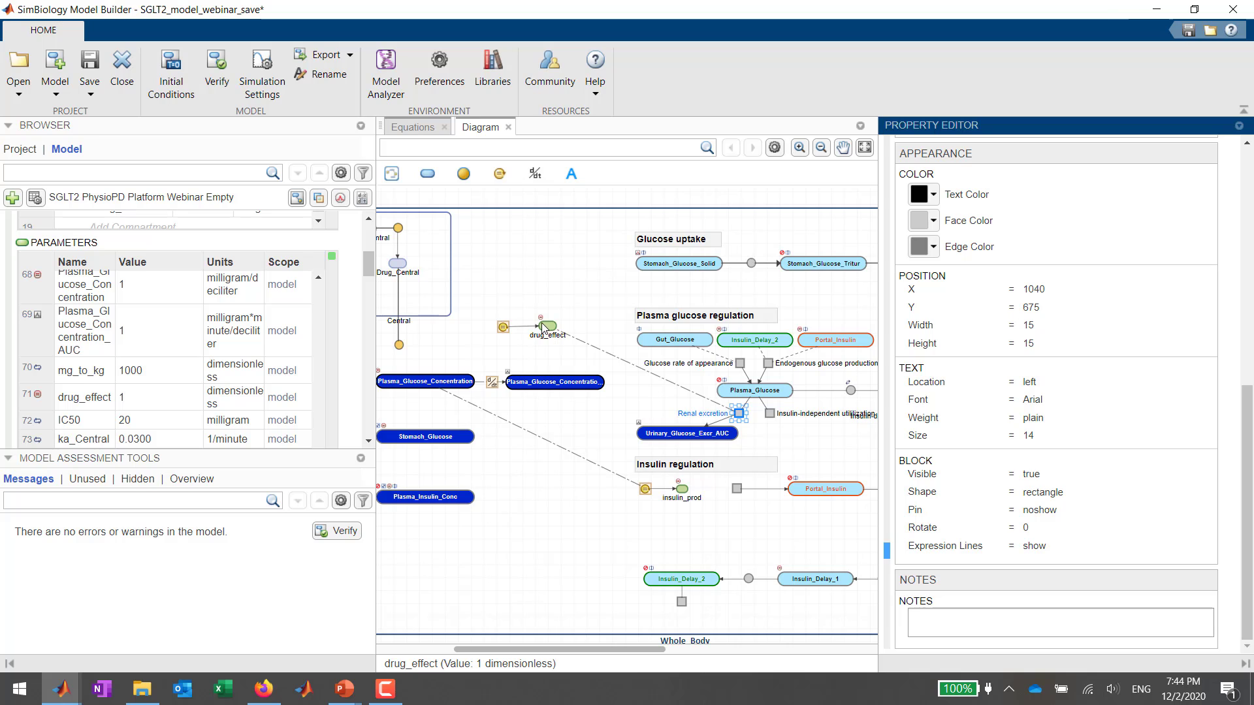
Set the expression lines of the drug_effect rule block to show, linking it to Drug_Central.
{"action": "left_click", "coordinate": [503, 326]}
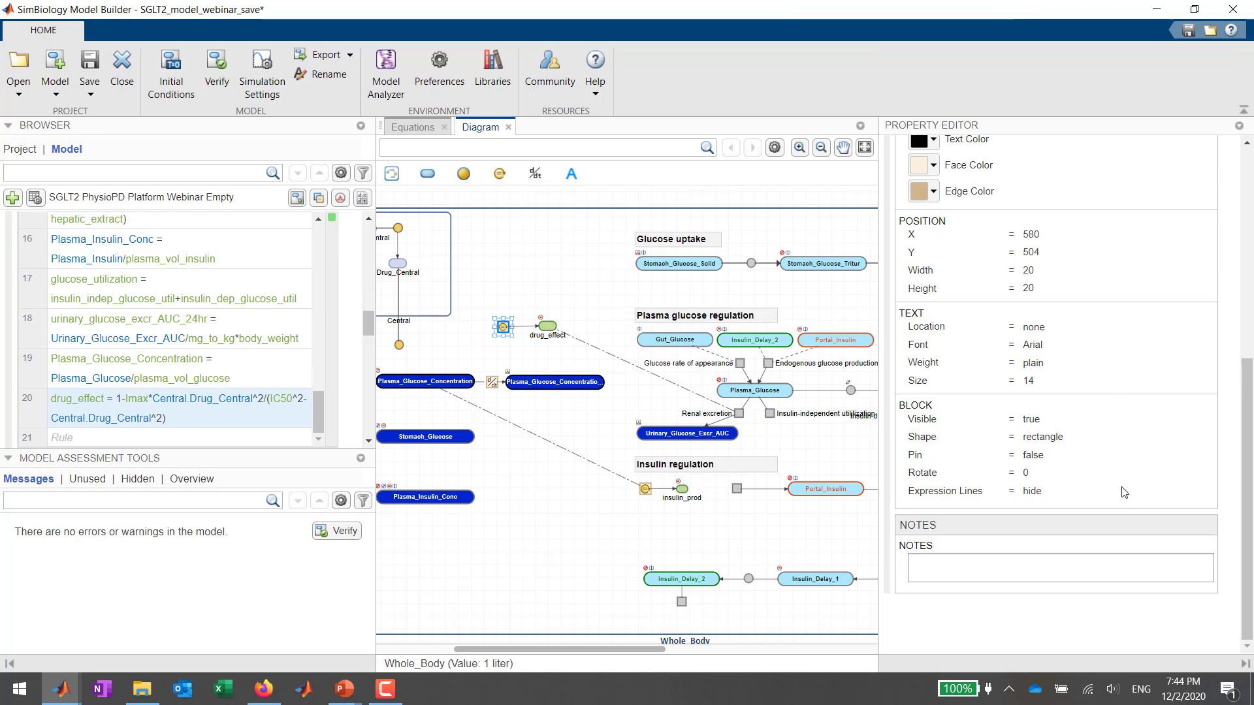
{"action": "left_click", "coordinate": [1035, 492]}
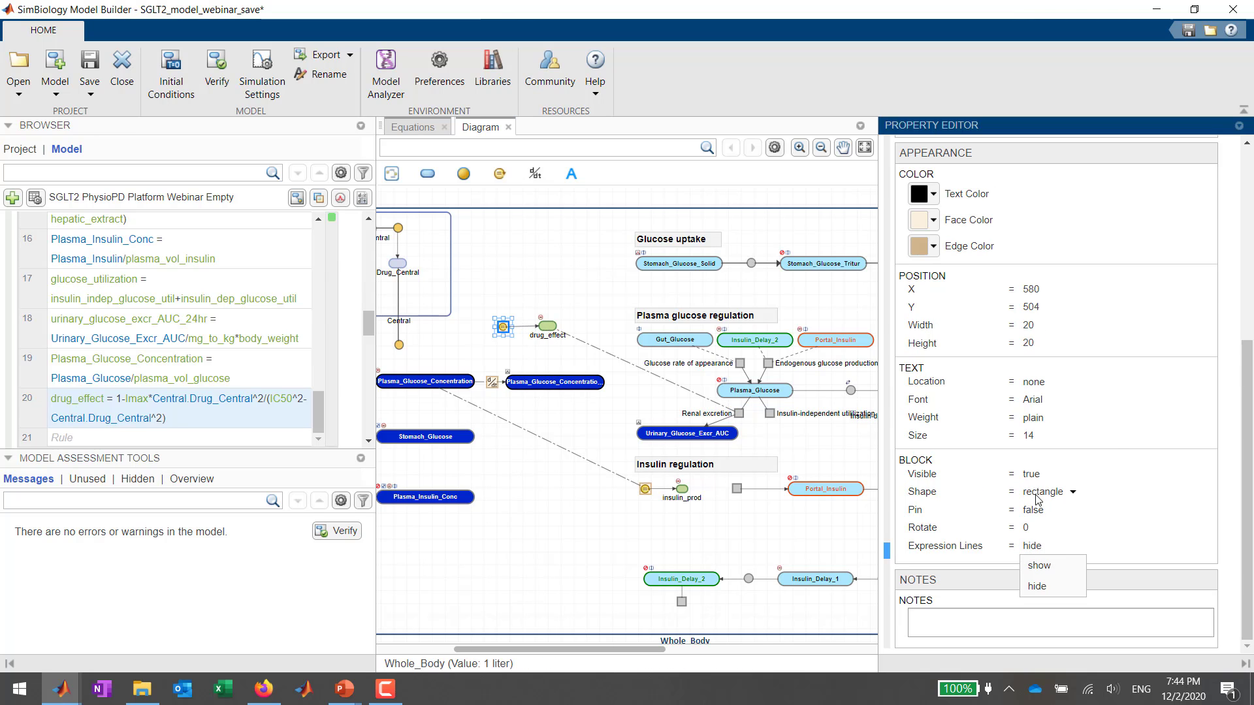
{"action": "left_click", "coordinate": [1041, 567]}
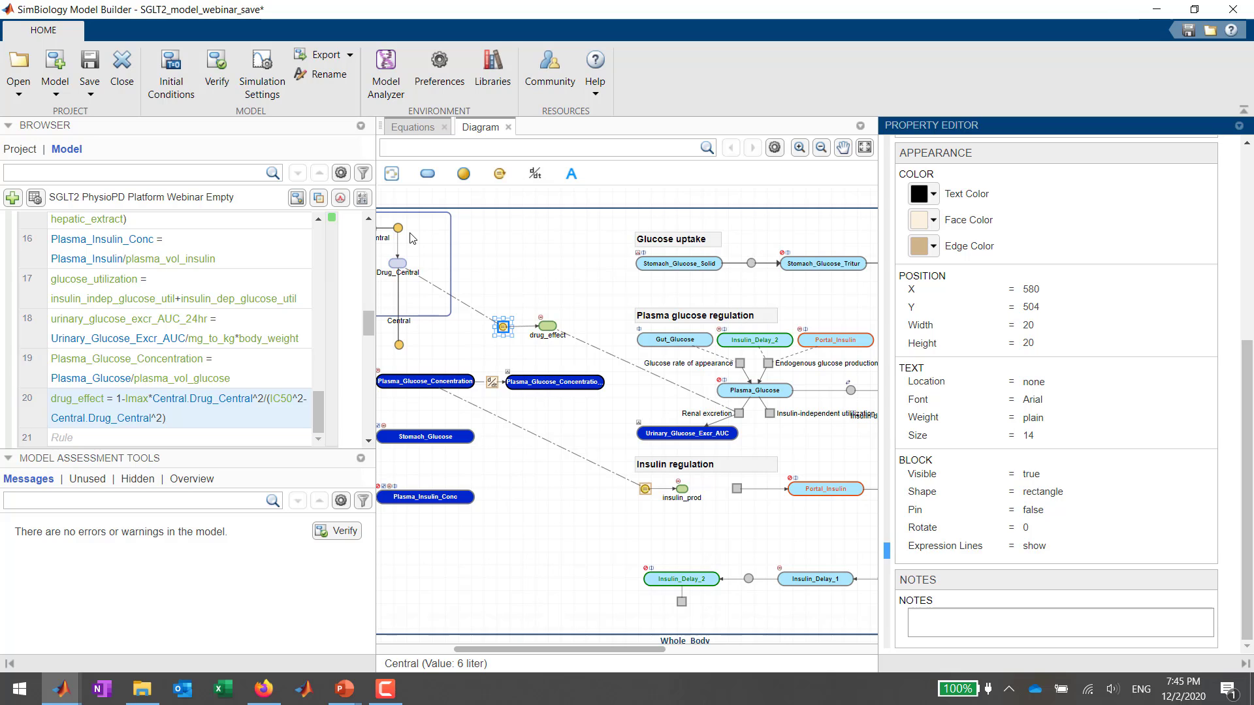
Display the model equations without embedded fluxes and review the fluxes, repeated assignments and ODEs.
{"action": "left_click", "coordinate": [415, 130]}
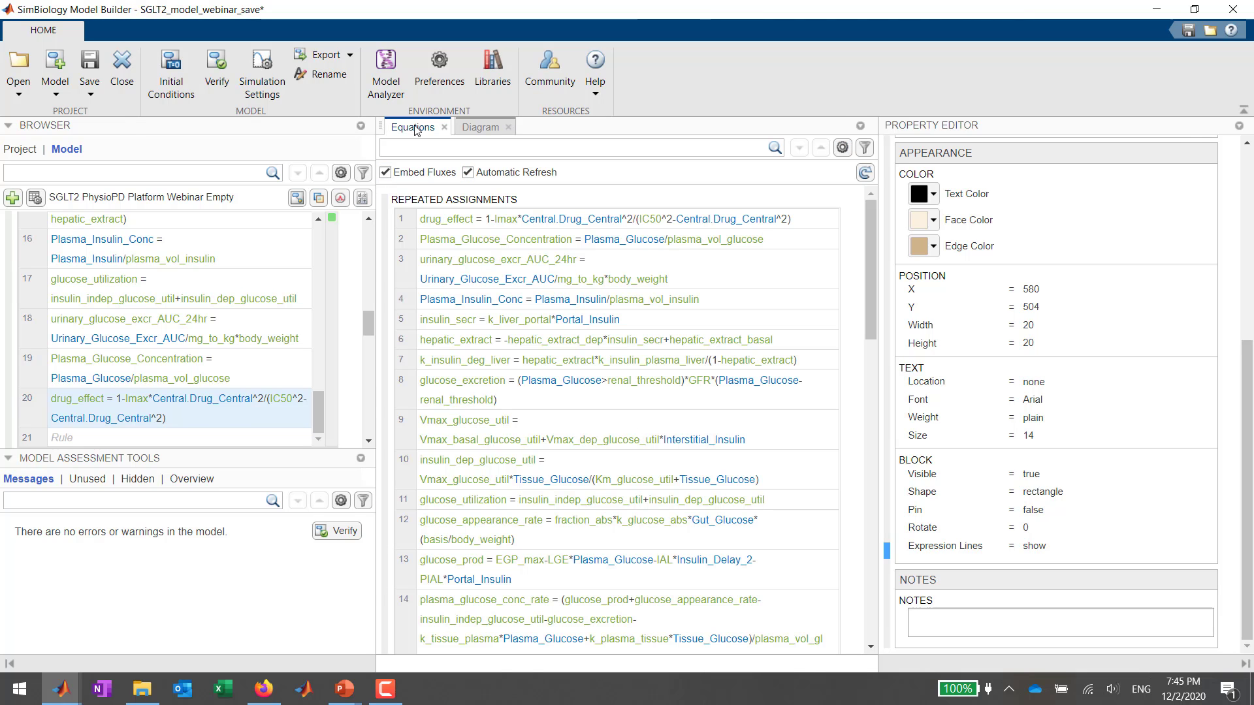
{"action": "left_click", "coordinate": [418, 174]}
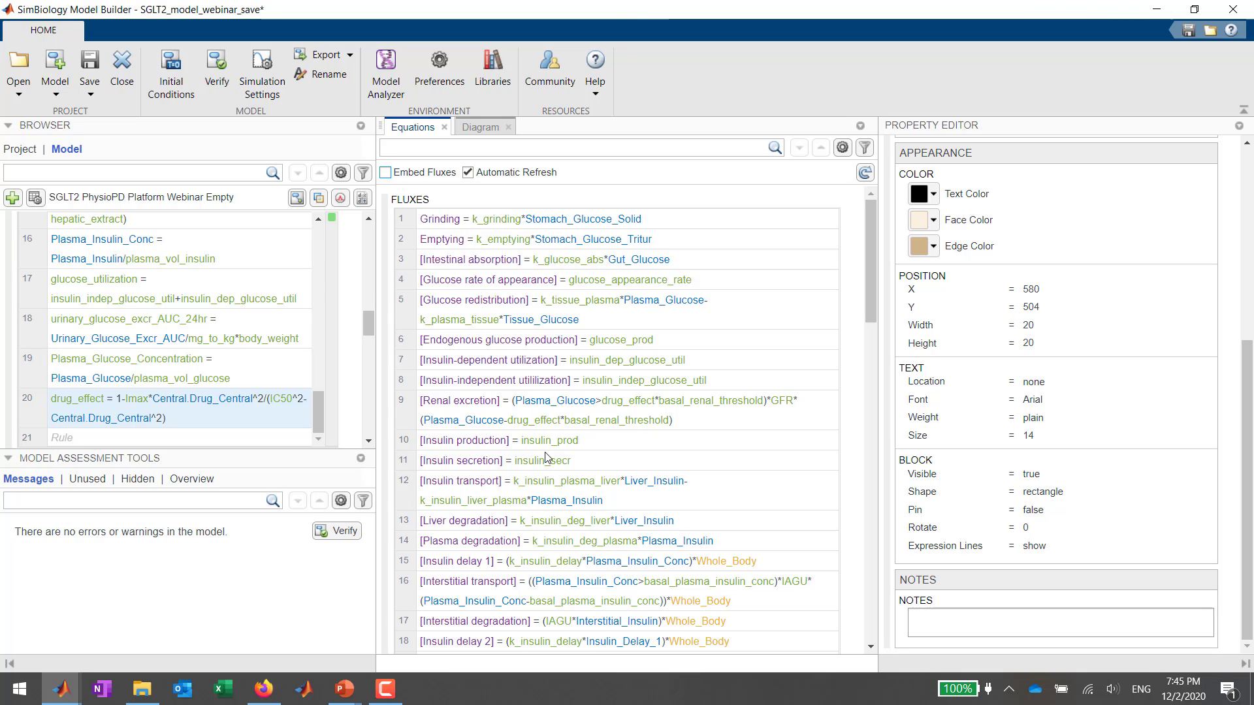
{"action": "scroll", "coordinate": [527, 490], "scroll_direction": "down", "scroll_amount": 10}
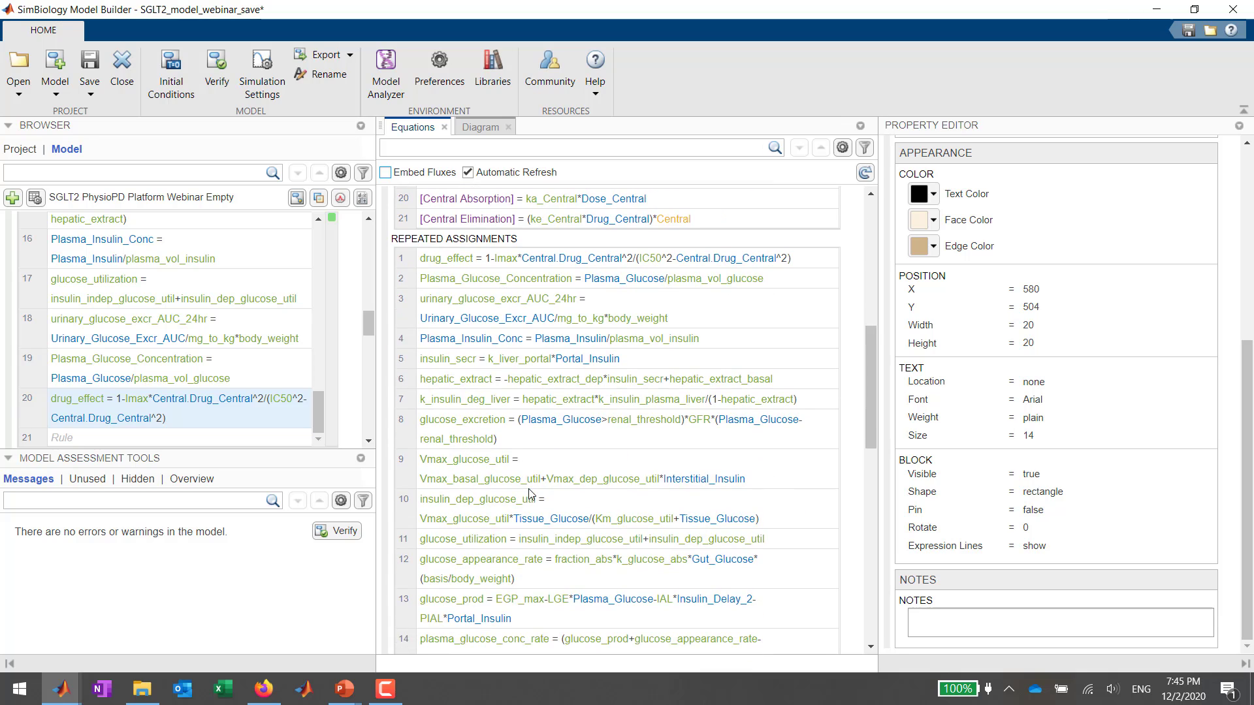
{"action": "scroll", "coordinate": [504, 368], "scroll_direction": "down", "scroll_amount": 10}
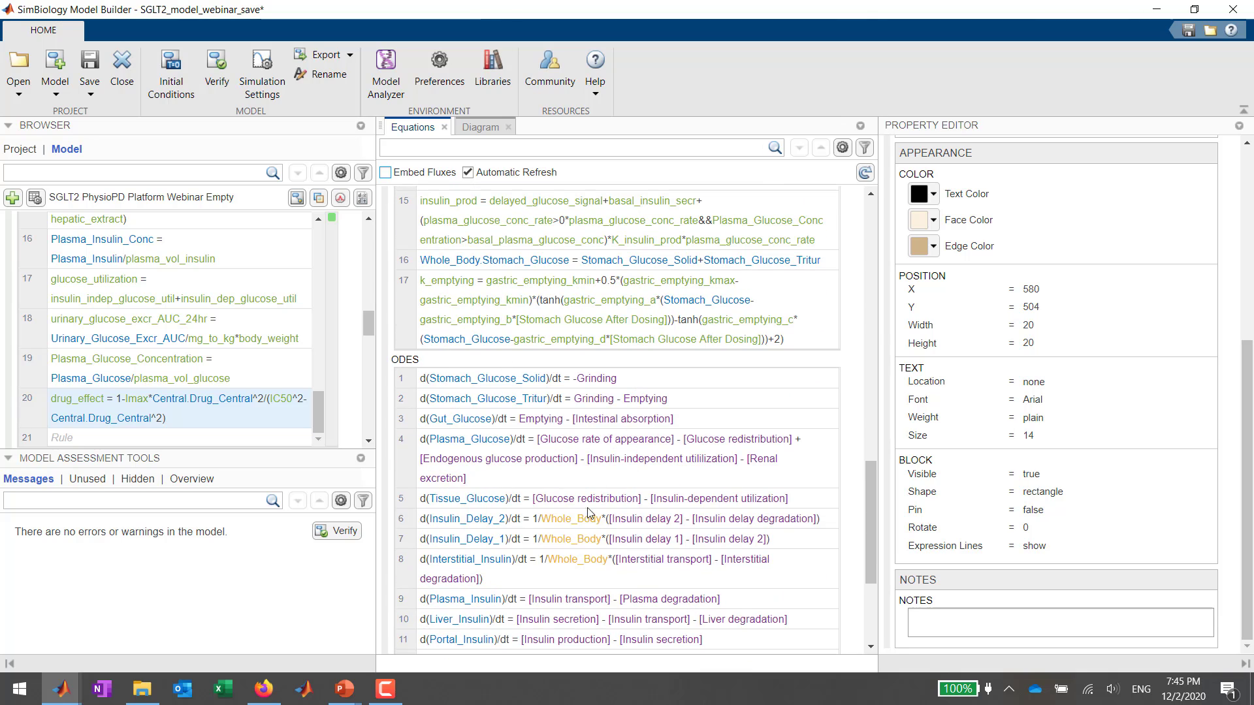
{"action": "scroll", "coordinate": [567, 496], "scroll_direction": "down", "scroll_amount": 3}
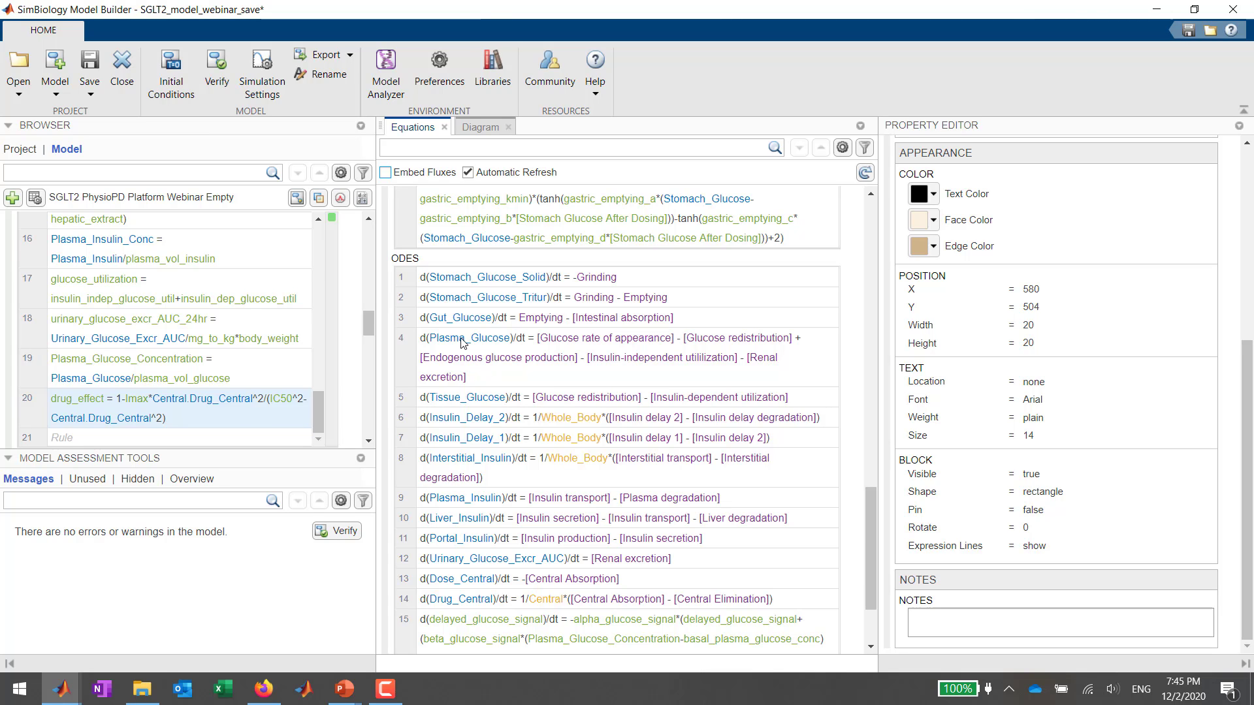
Examine the properties of the SGLT2 inhibitor QD dose and the contents of the Type 2 diabetic and Healthy variants.
{"action": "left_click", "coordinate": [340, 198]}
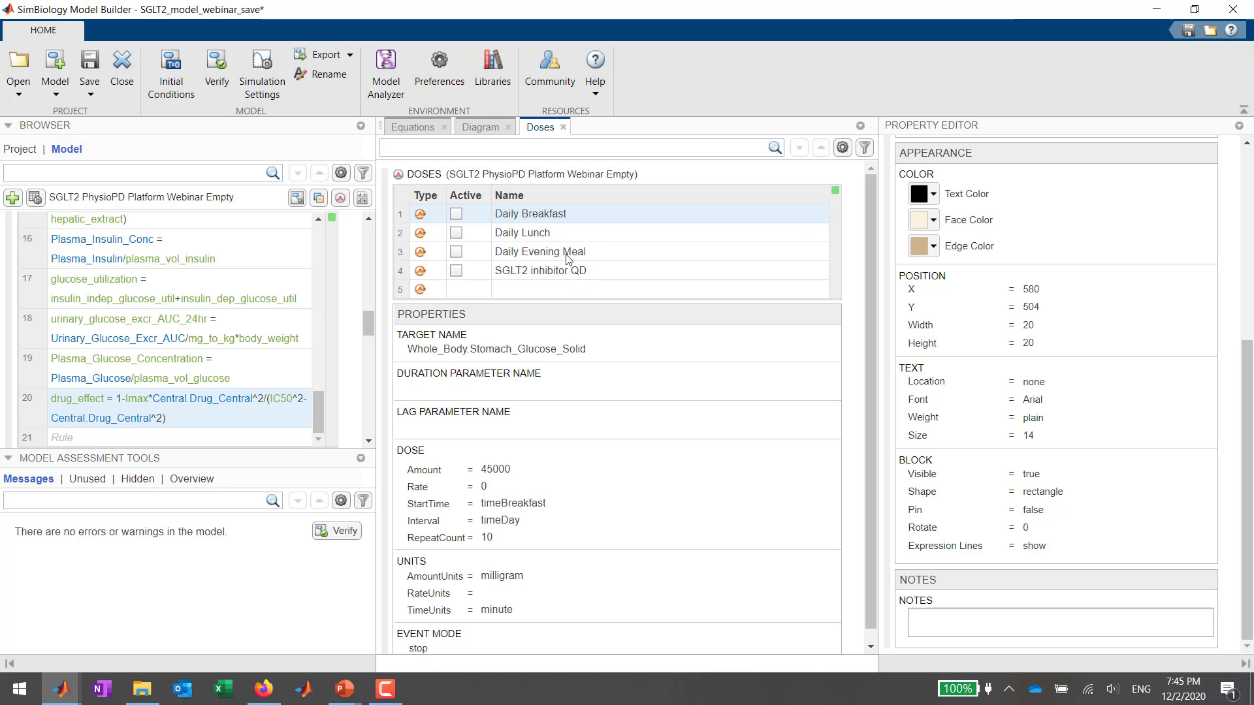
{"action": "left_click", "coordinate": [529, 275]}
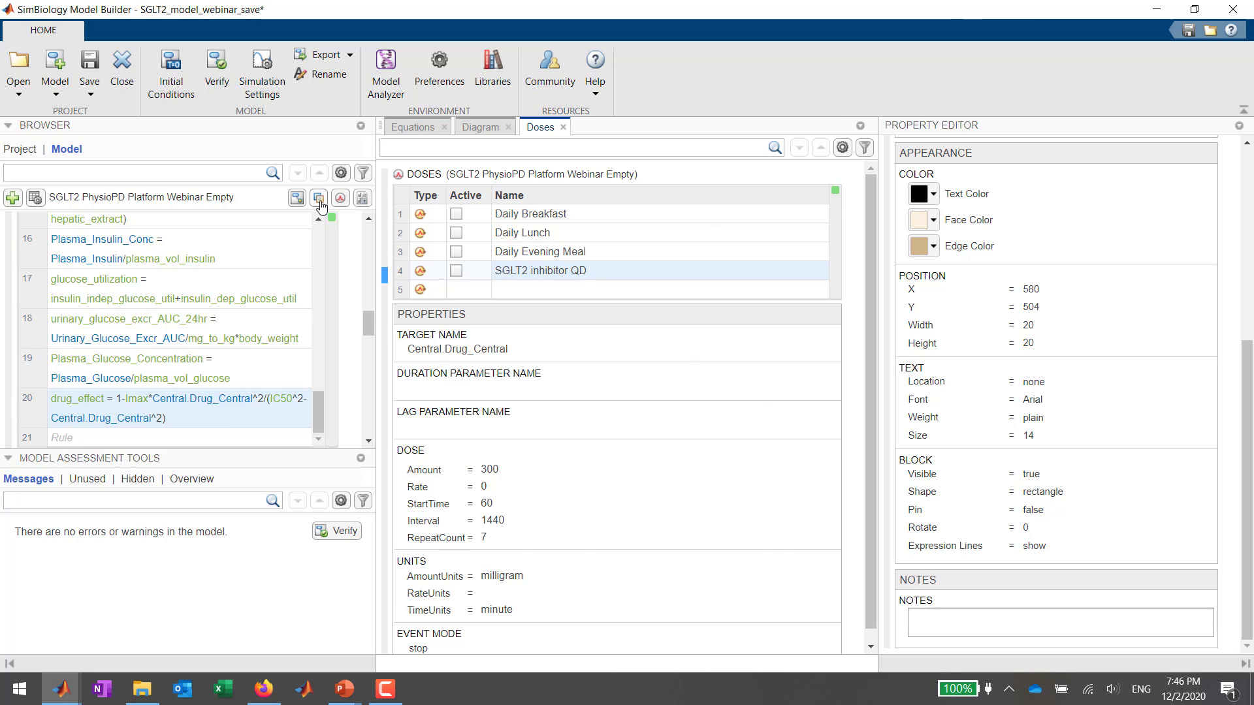
{"action": "left_click", "coordinate": [319, 203]}
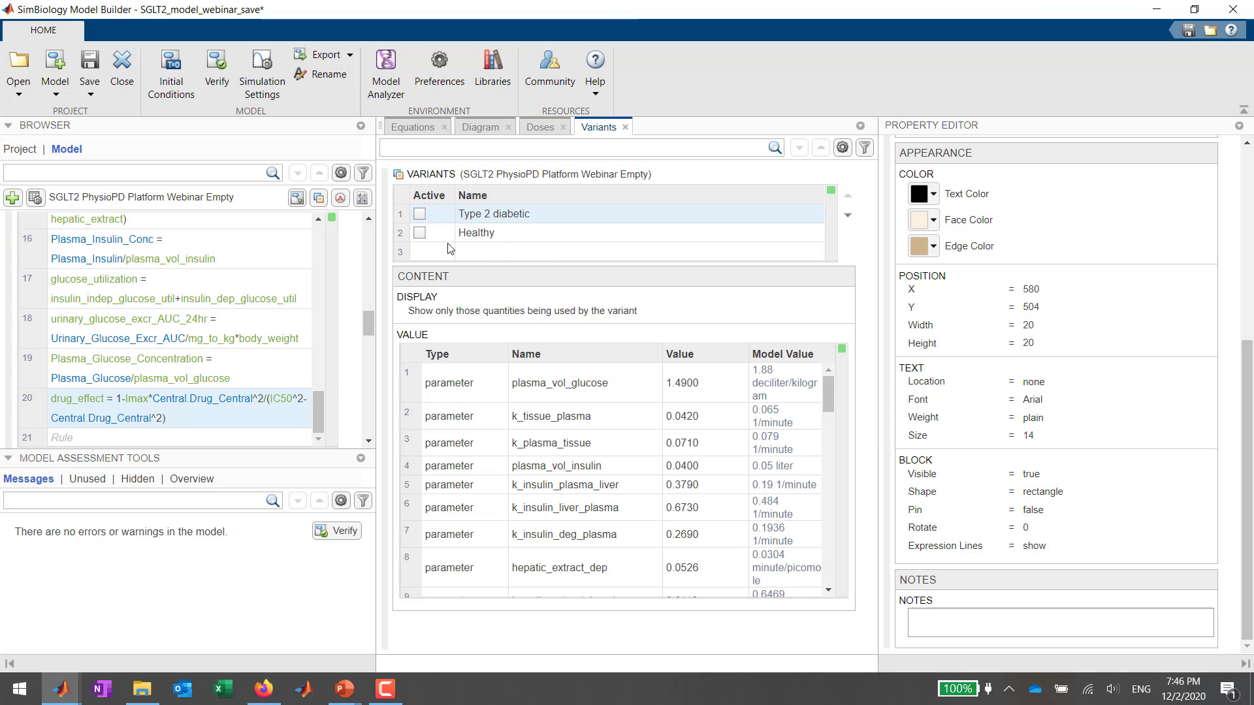
{"action": "left_click", "coordinate": [476, 216]}
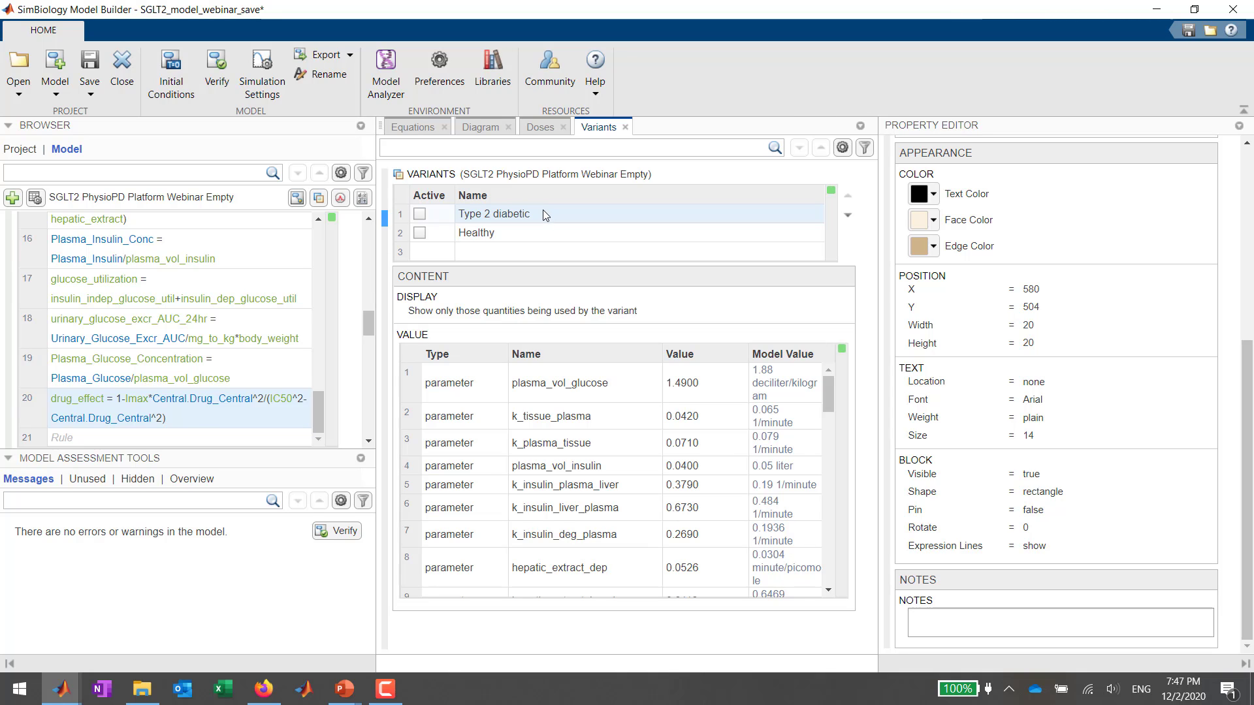
{"action": "left_click", "coordinate": [529, 238]}
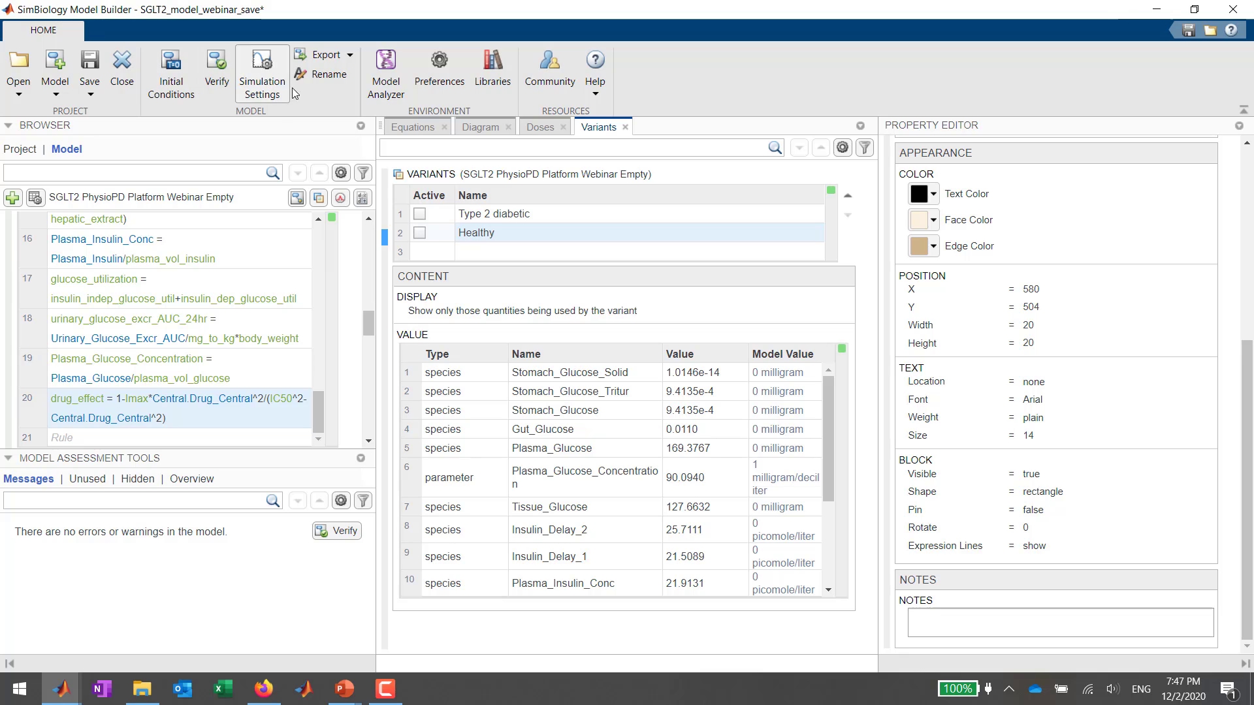
Switch to SimBiology Model Analyzer and add a Simulate Model program to the project.
{"action": "left_click", "coordinate": [390, 73]}
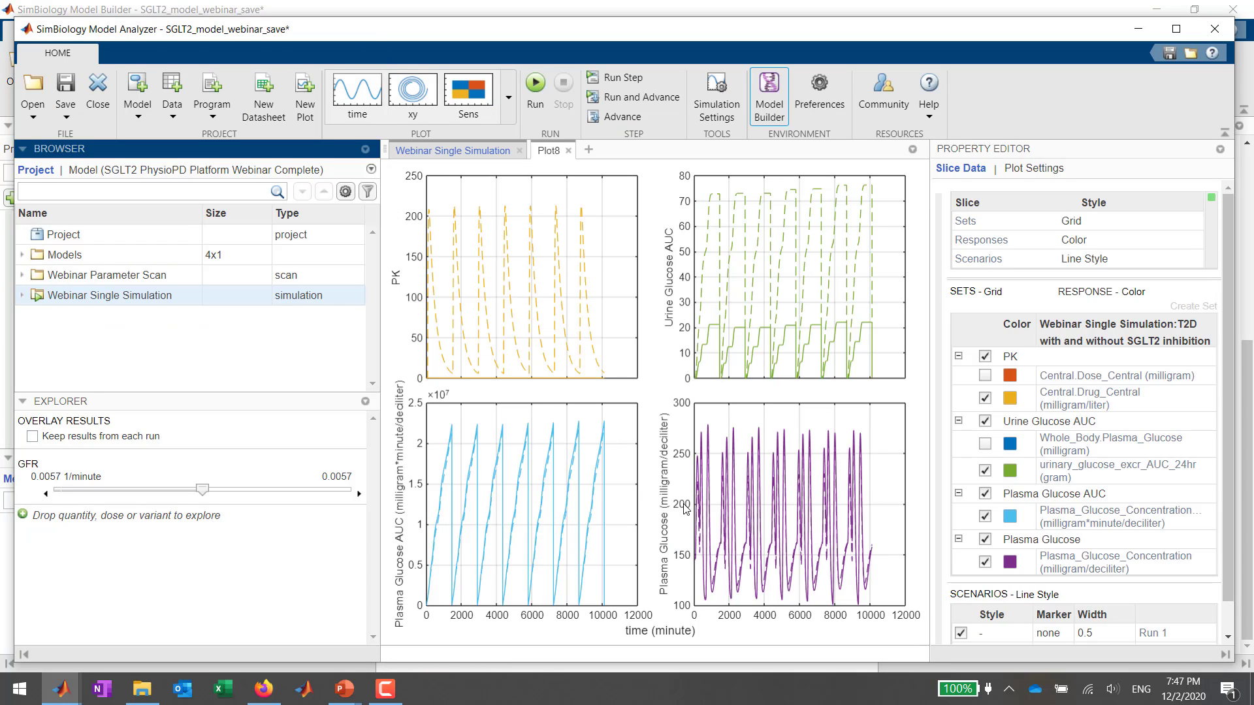
{"action": "left_click", "coordinate": [223, 105]}
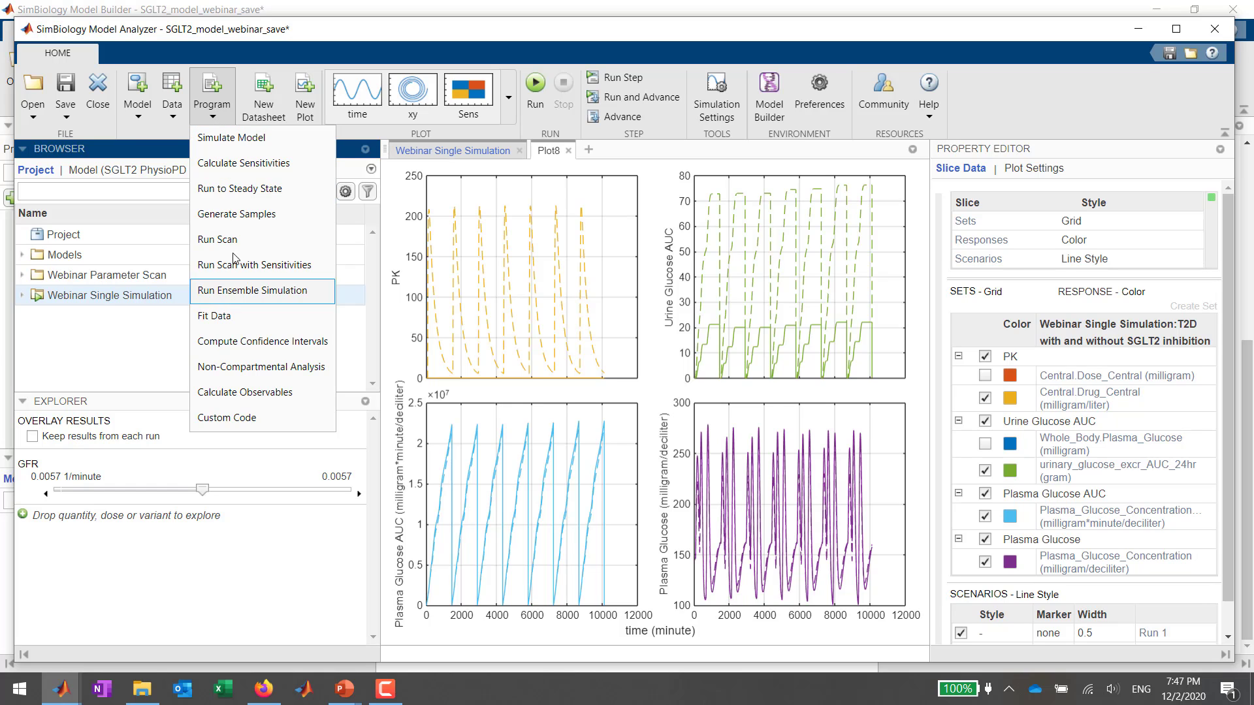
{"action": "left_click", "coordinate": [240, 138]}
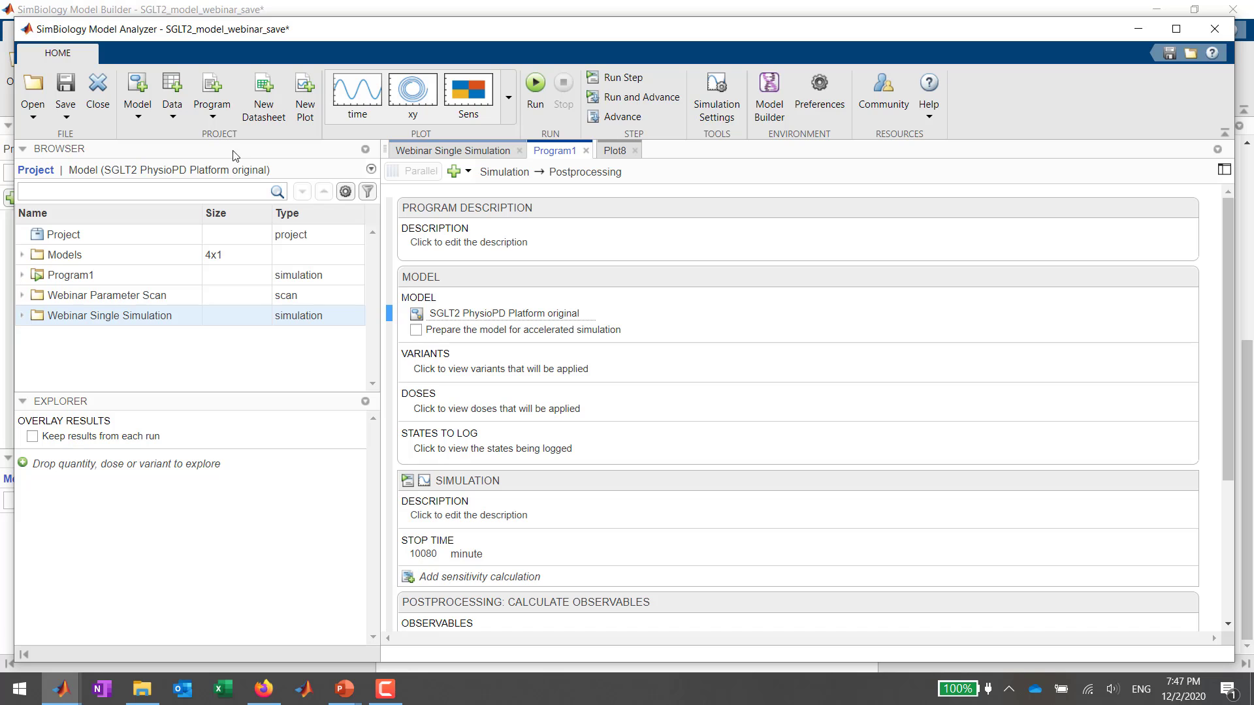
Rename the new simulation program as Single Simulation.
{"action": "right_click", "coordinate": [70, 275]}
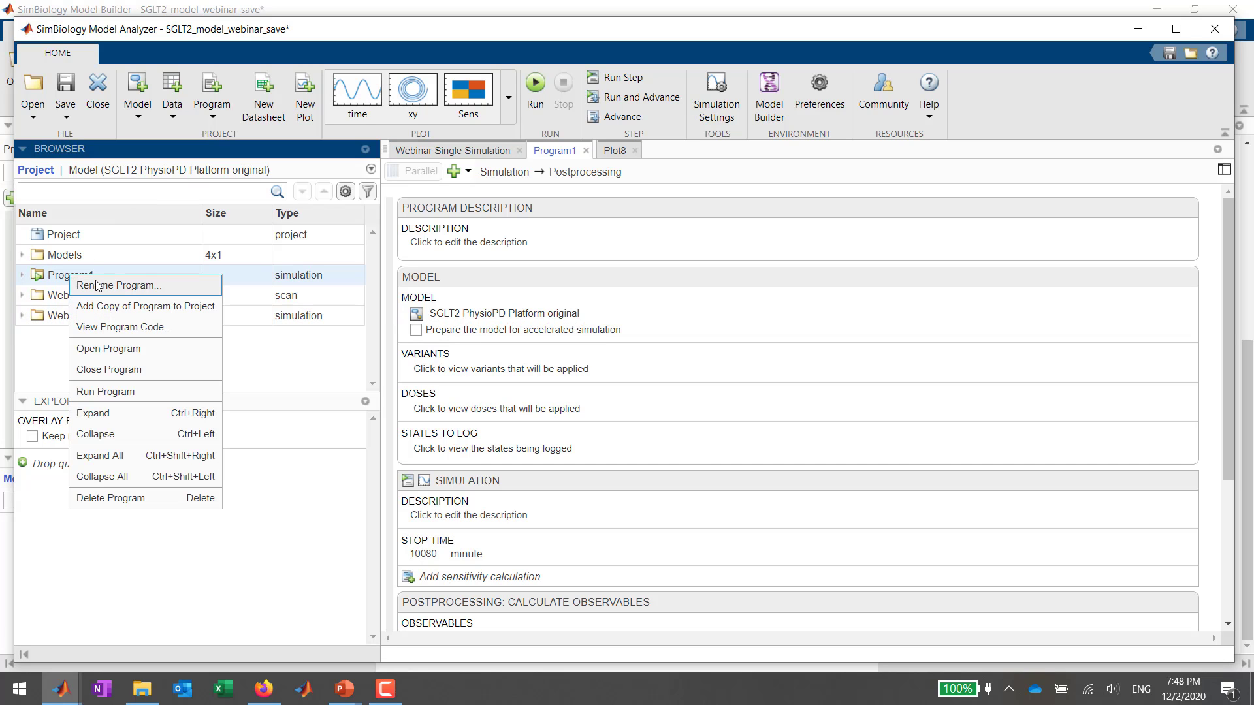
{"action": "left_click", "coordinate": [96, 282]}
{"action": "type", "text": "Single"}
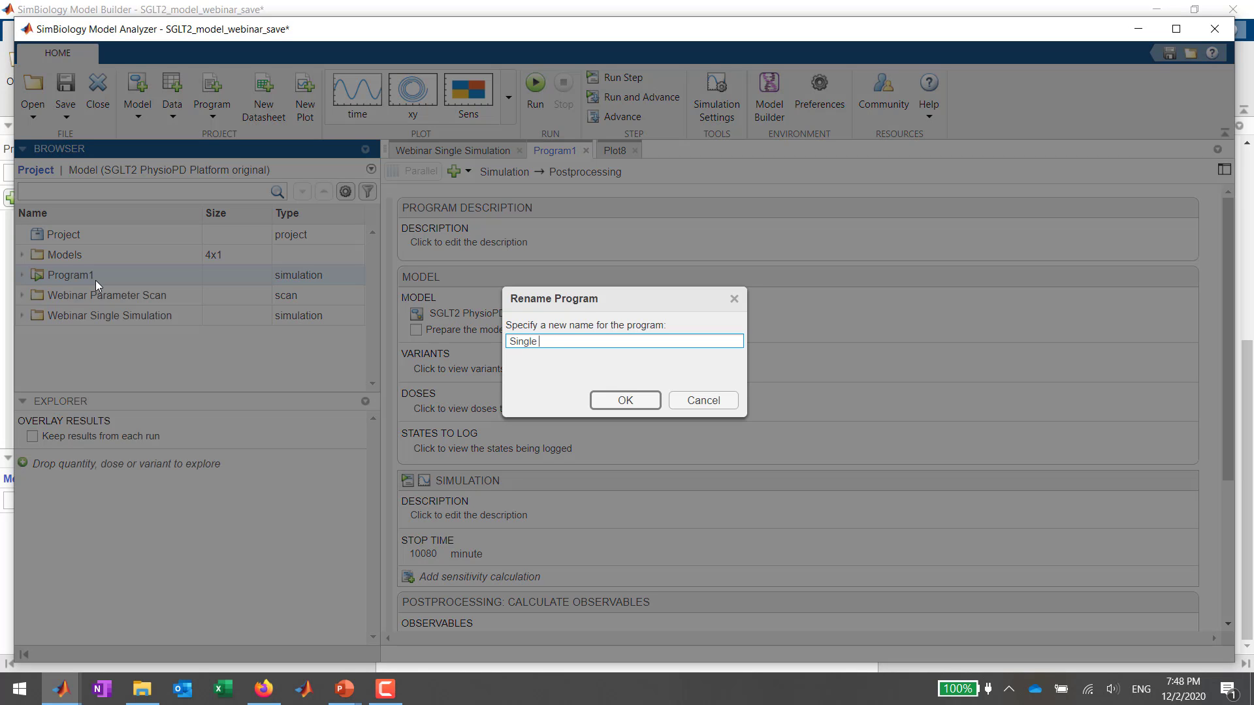
{"action": "type", "text": " Simulation"}
{"action": "key", "text": "Return"}
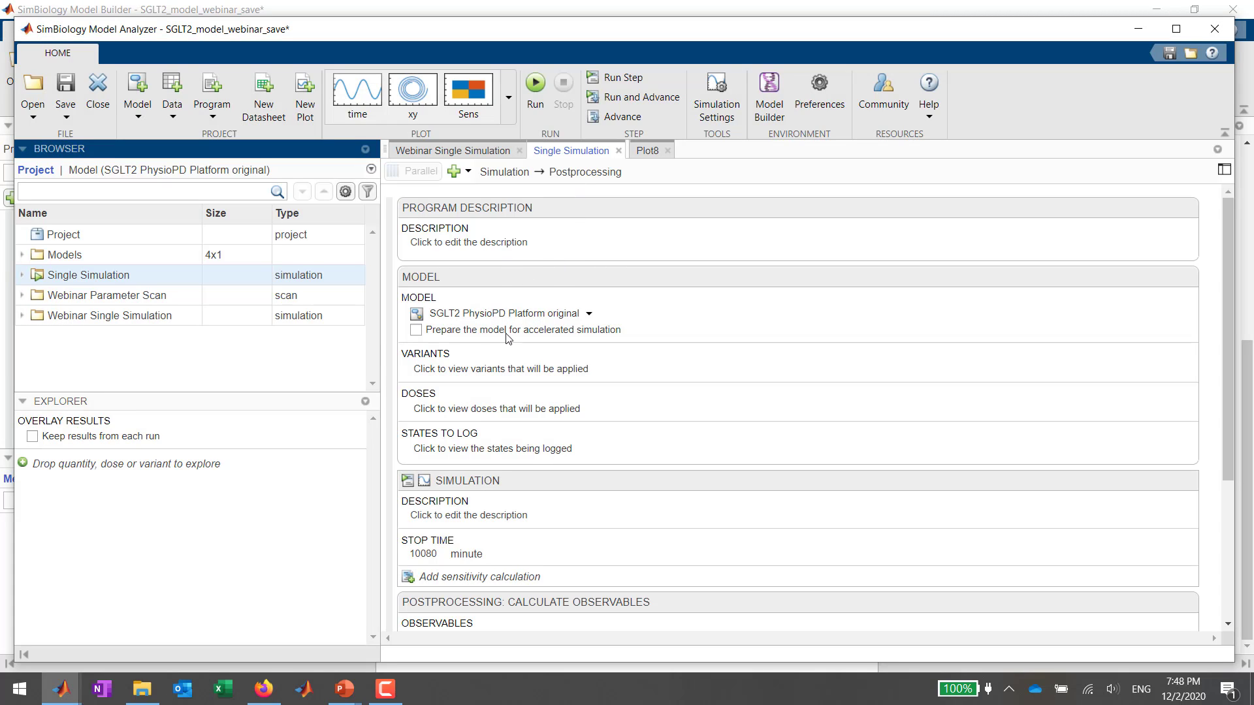
Set the Single Simulation program to use the SGLT2 PhysioPD Platform Webinar Empty model, checking it against the model open in Model Builder.
{"action": "scroll", "coordinate": [502, 360], "scroll_direction": "down", "scroll_amount": 5}
{"action": "scroll", "coordinate": [502, 360], "scroll_direction": "up", "scroll_amount": 5}
{"action": "left_click", "coordinate": [535, 318]}
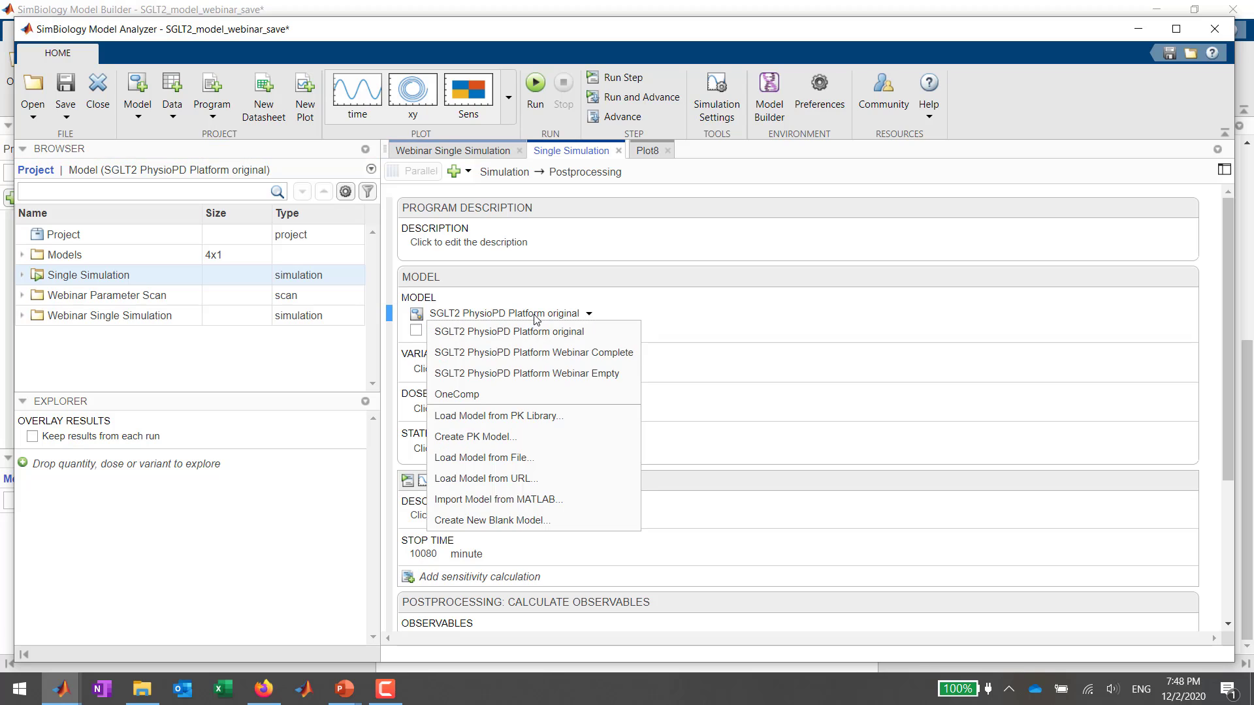
{"action": "left_click", "coordinate": [574, 375]}
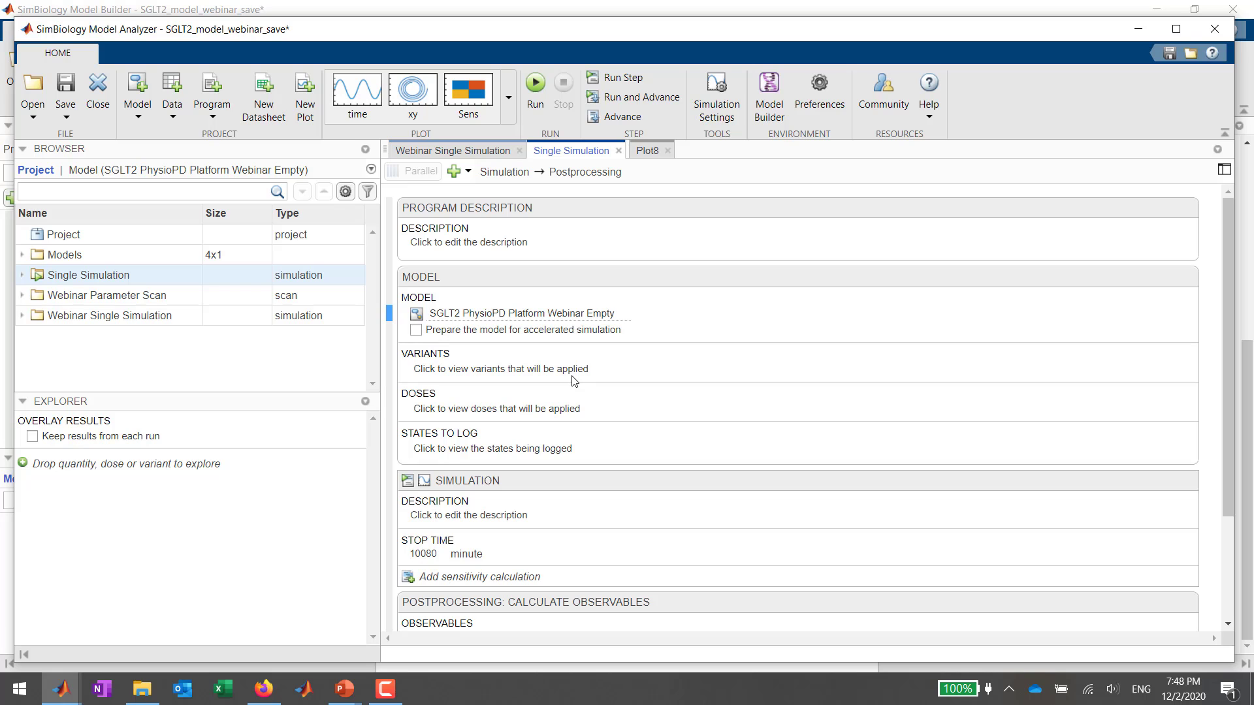
{"action": "left_click", "coordinate": [763, 118]}
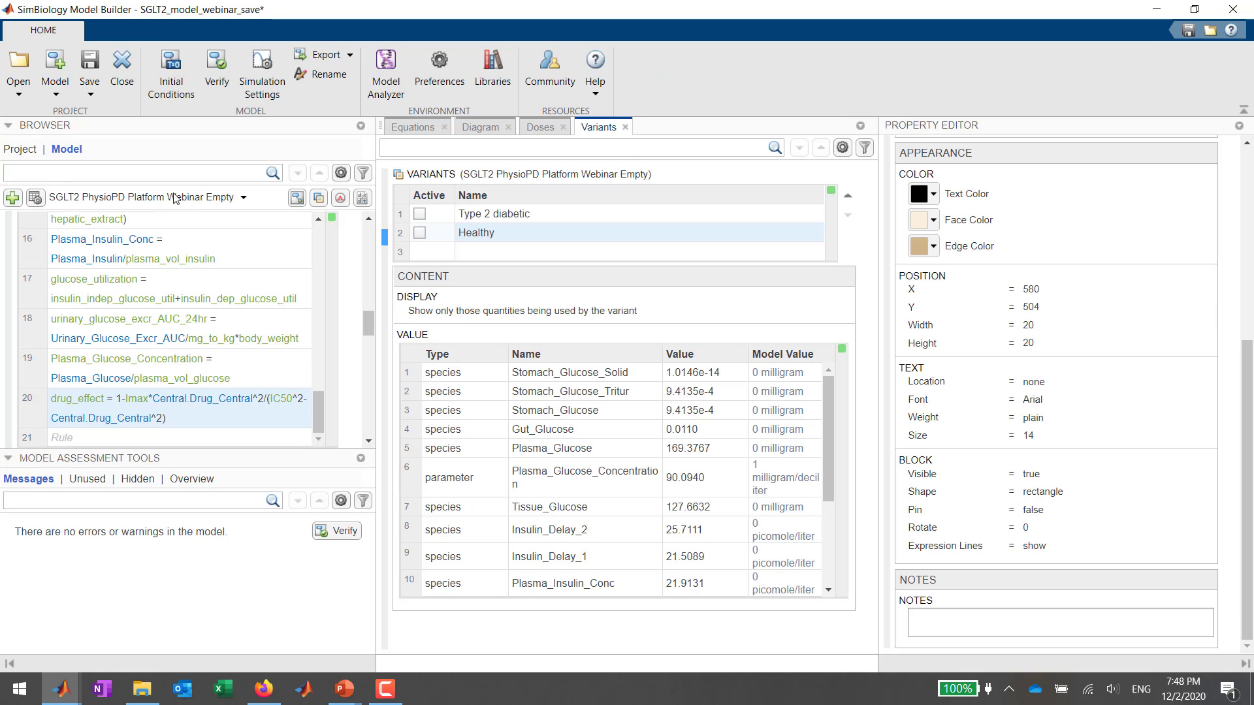
{"action": "left_click", "coordinate": [386, 72]}
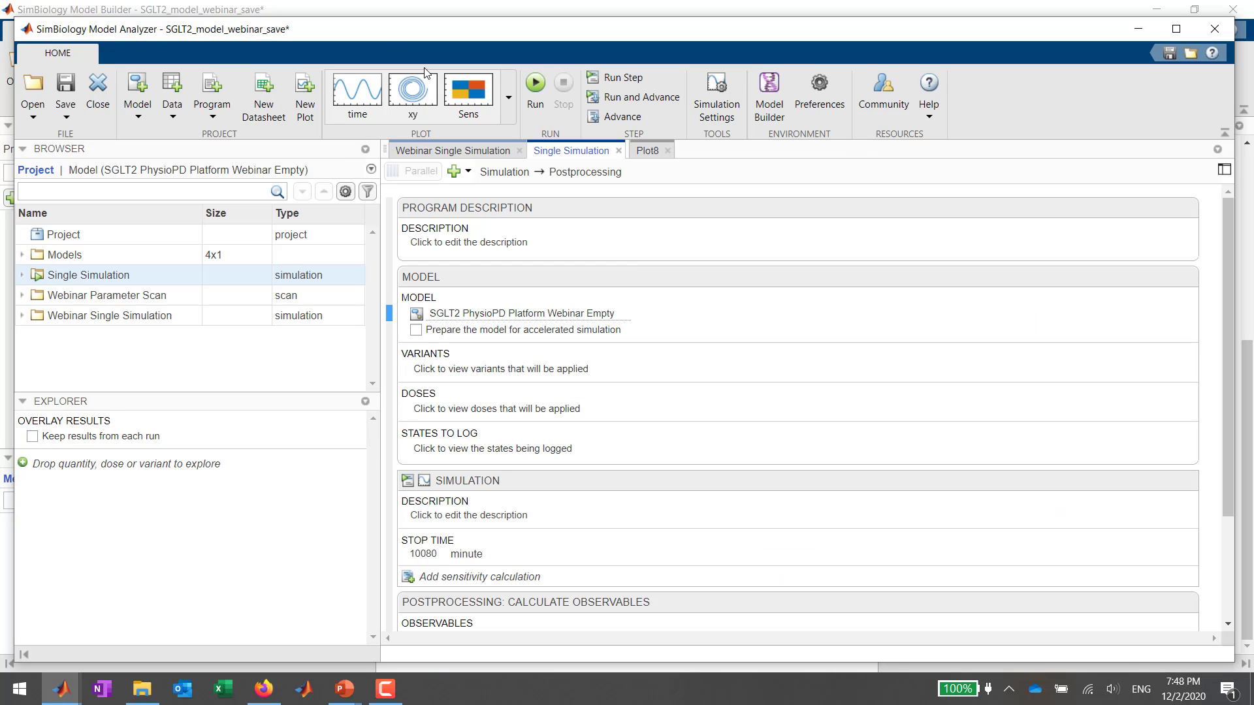
Apply the Type 2 diabetic variant and the Daily Breakfast, Daily Lunch and Daily Evening Meal doses to the simulation.
{"action": "left_click", "coordinate": [478, 370]}
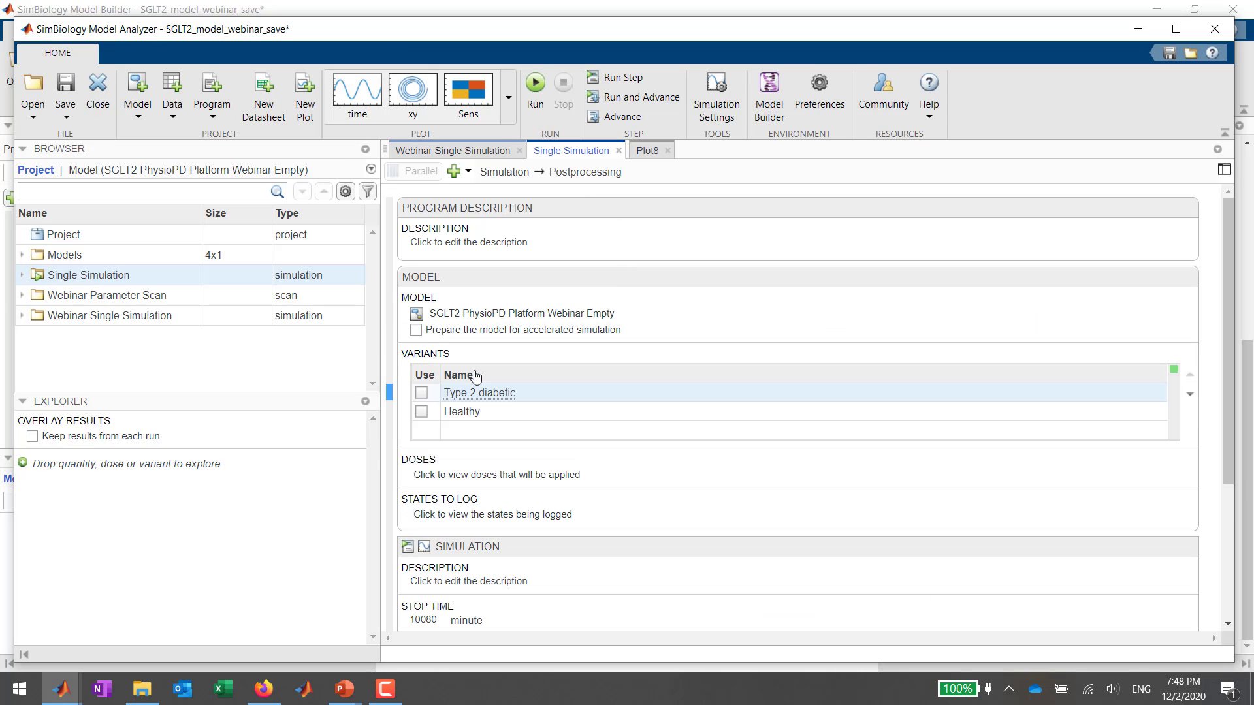
{"action": "left_click", "coordinate": [422, 393]}
{"action": "left_click", "coordinate": [428, 475]}
{"action": "left_click", "coordinate": [423, 498]}
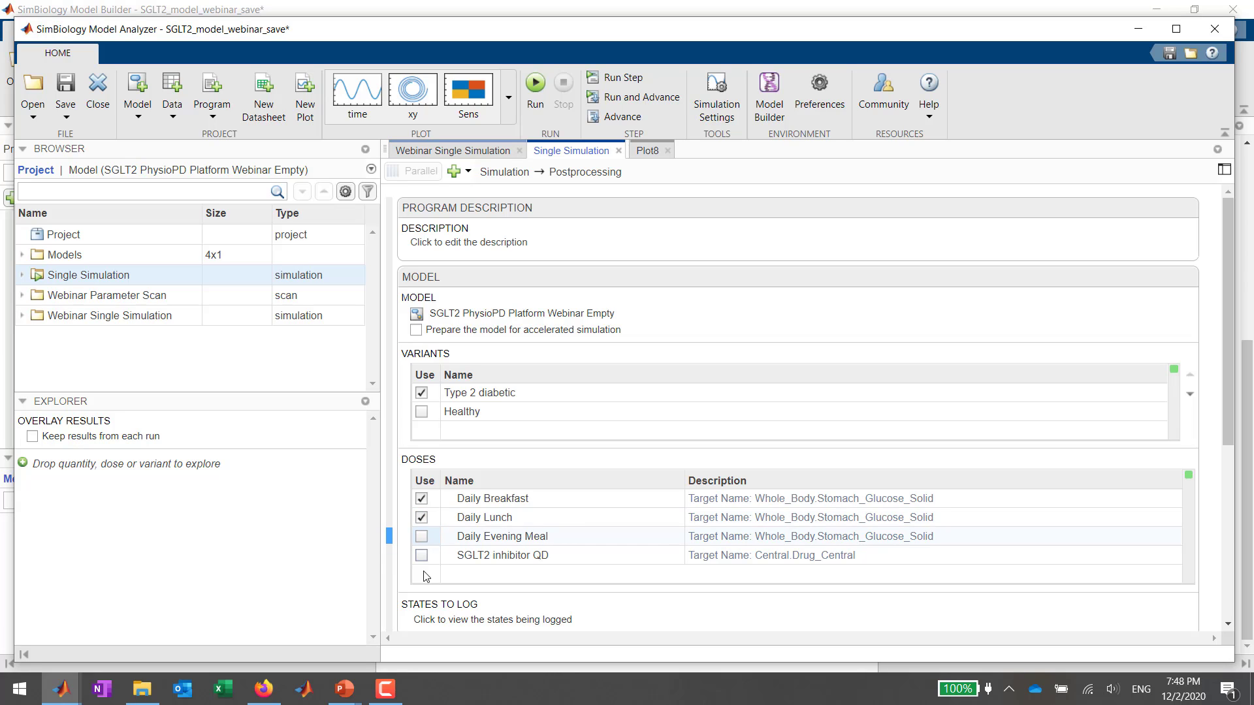
{"action": "left_click", "coordinate": [419, 537]}
Exclude Whole_Body.Plasma_Glucose from the states to log and add Central.Drug_Central to them.
{"action": "scroll", "coordinate": [540, 439], "scroll_direction": "down", "scroll_amount": 4}
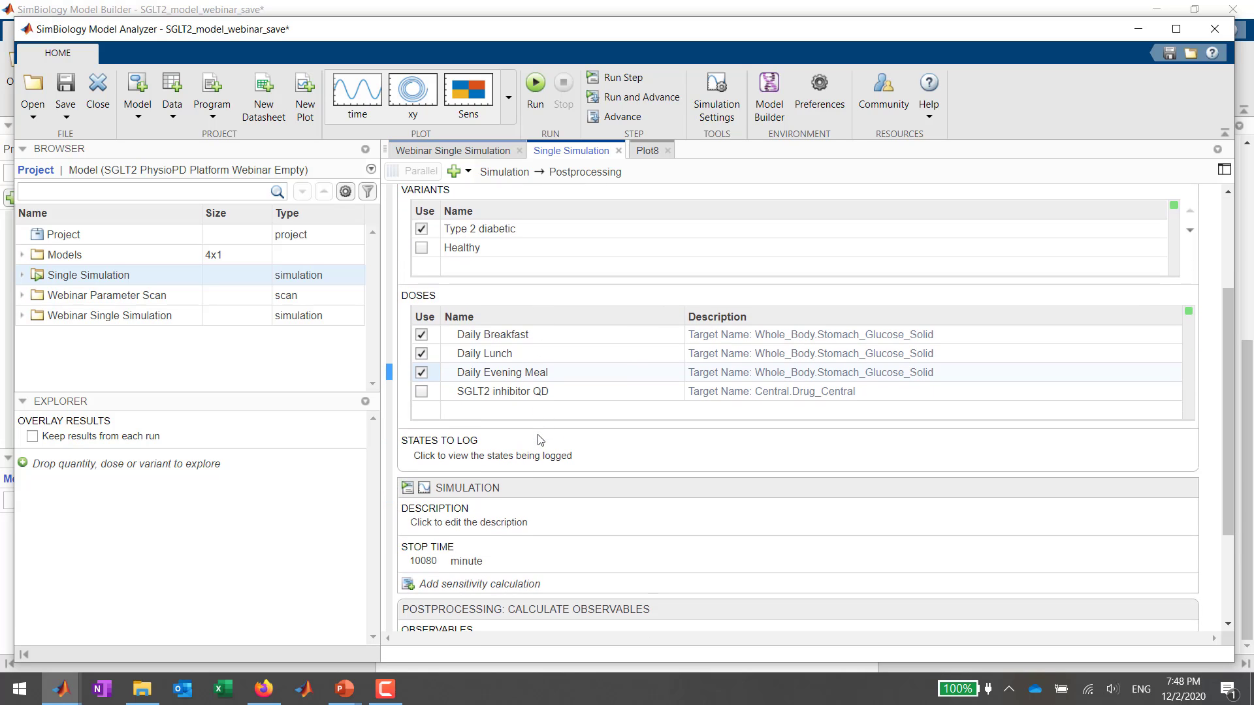
{"action": "left_click", "coordinate": [467, 451]}
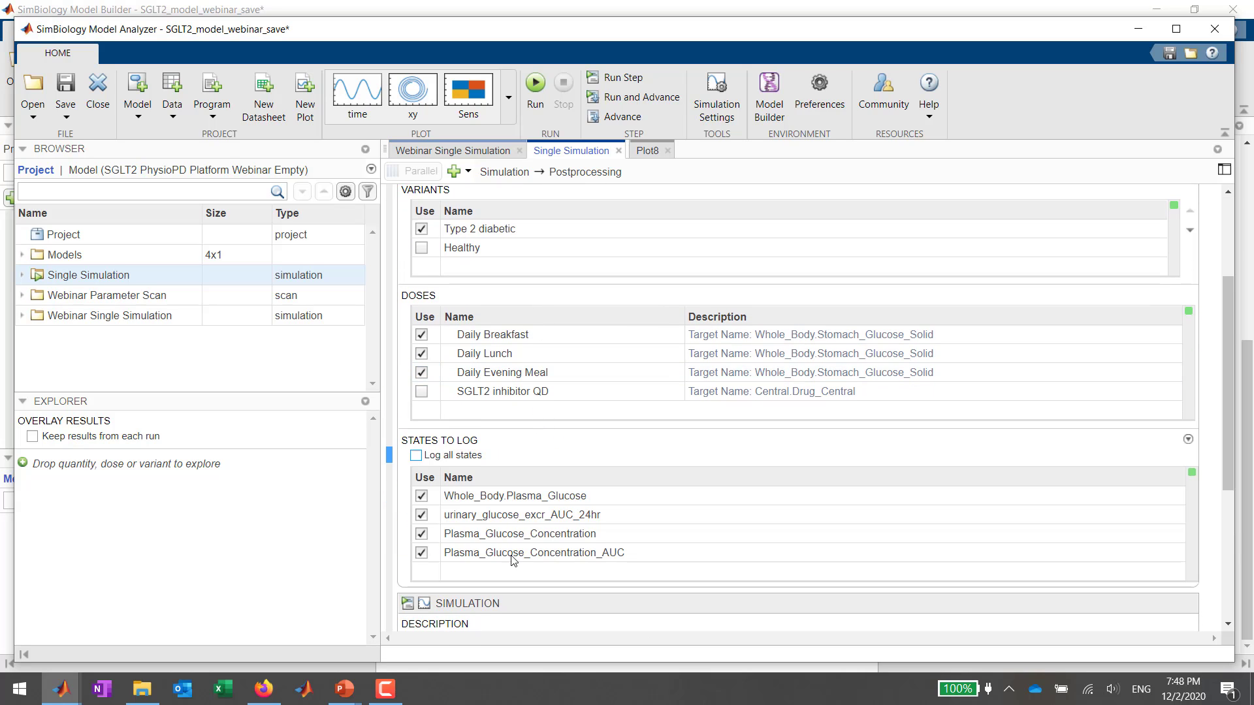
{"action": "left_click", "coordinate": [421, 497]}
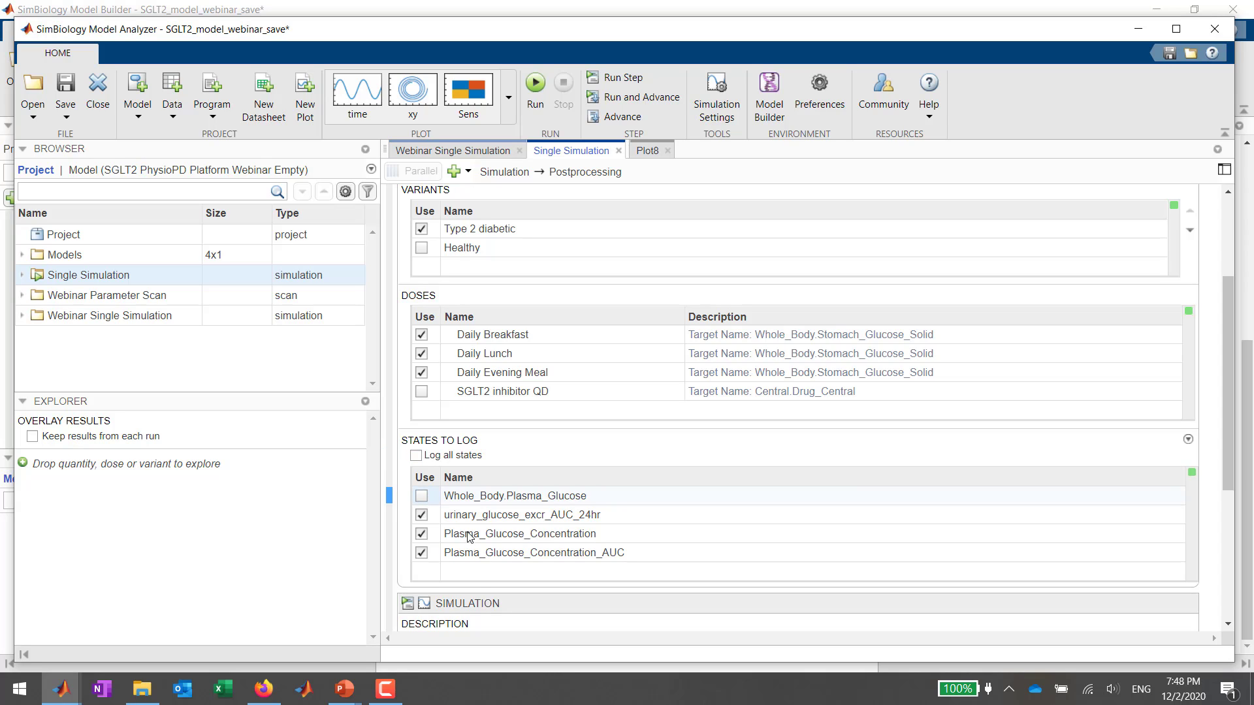
{"action": "left_click", "coordinate": [481, 572]}
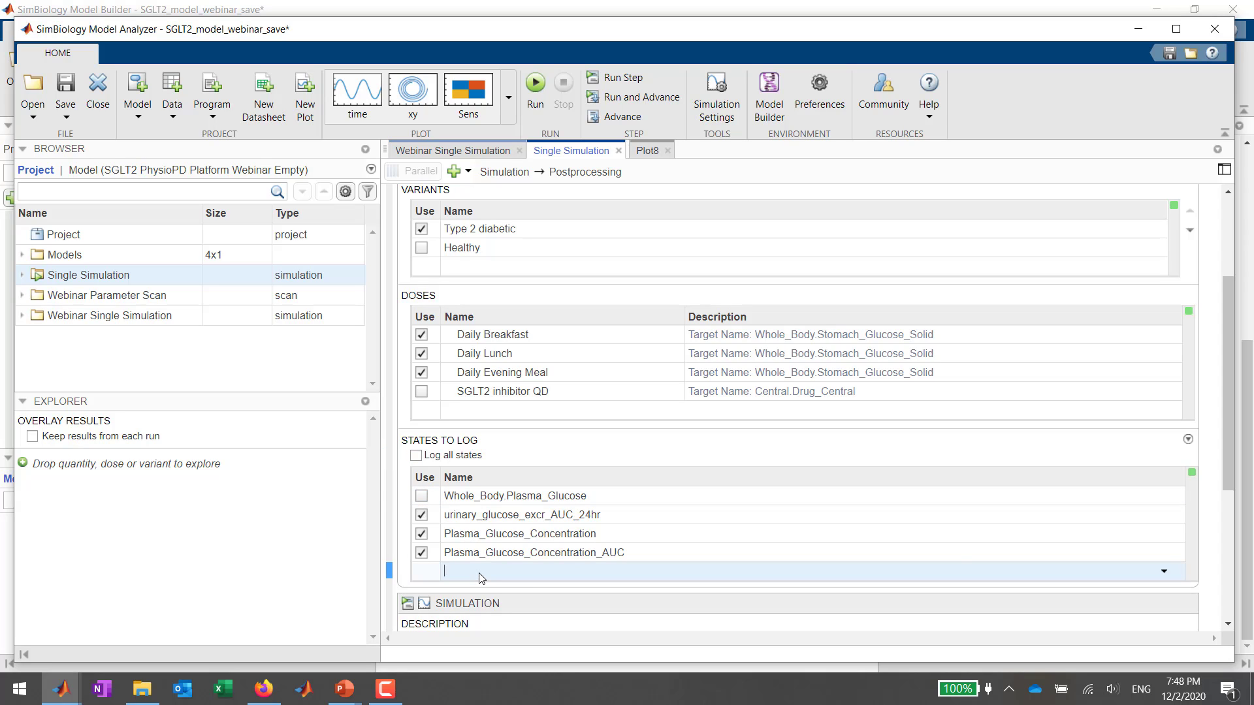
{"action": "type", "text": "Cen"}
{"action": "key", "text": "Down"}
{"action": "key", "text": "Down"}
{"action": "key", "text": "Down"}
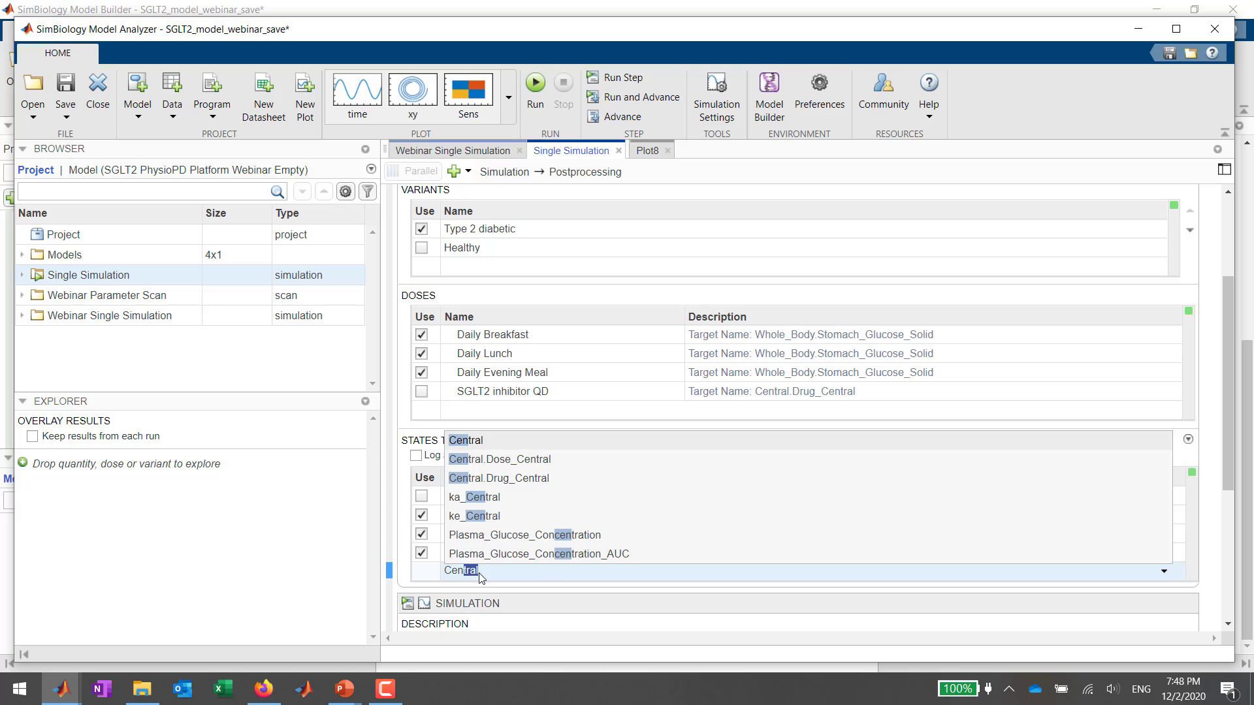
{"action": "key", "text": "Return"}
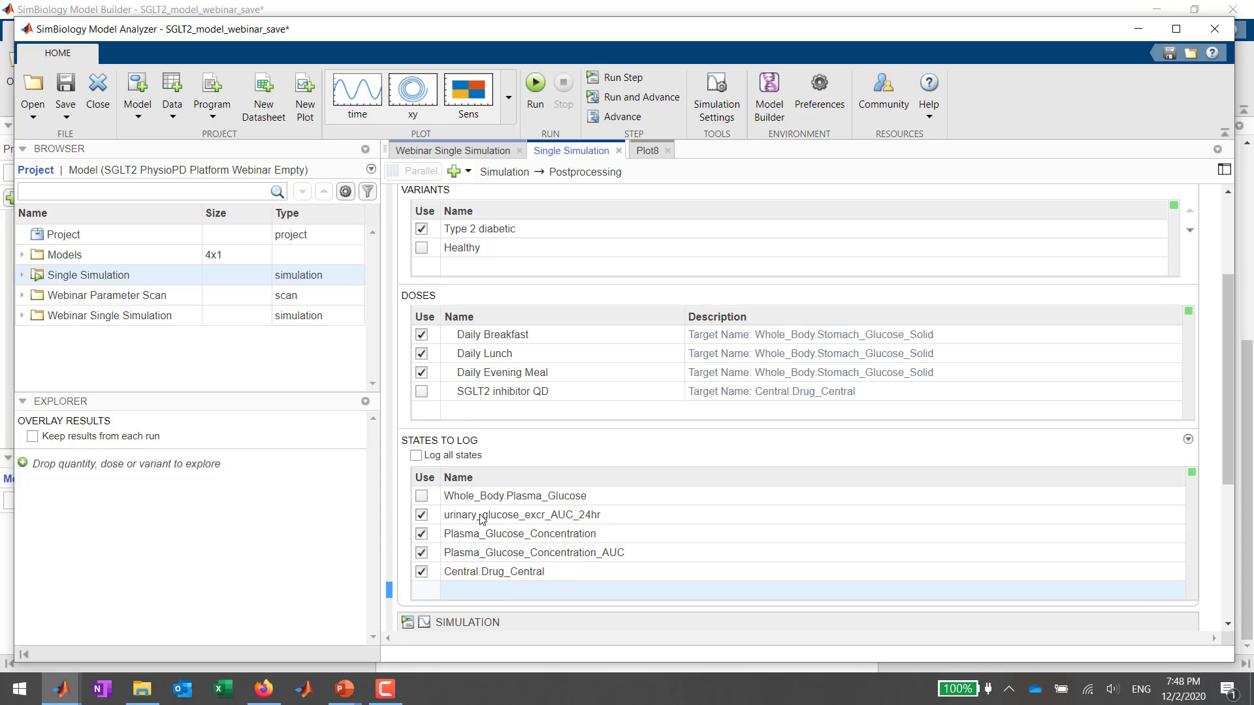
Disable the max_urinary_AUC observable and run the Single Simulation program.
{"action": "scroll", "coordinate": [515, 544], "scroll_direction": "down", "scroll_amount": 4}
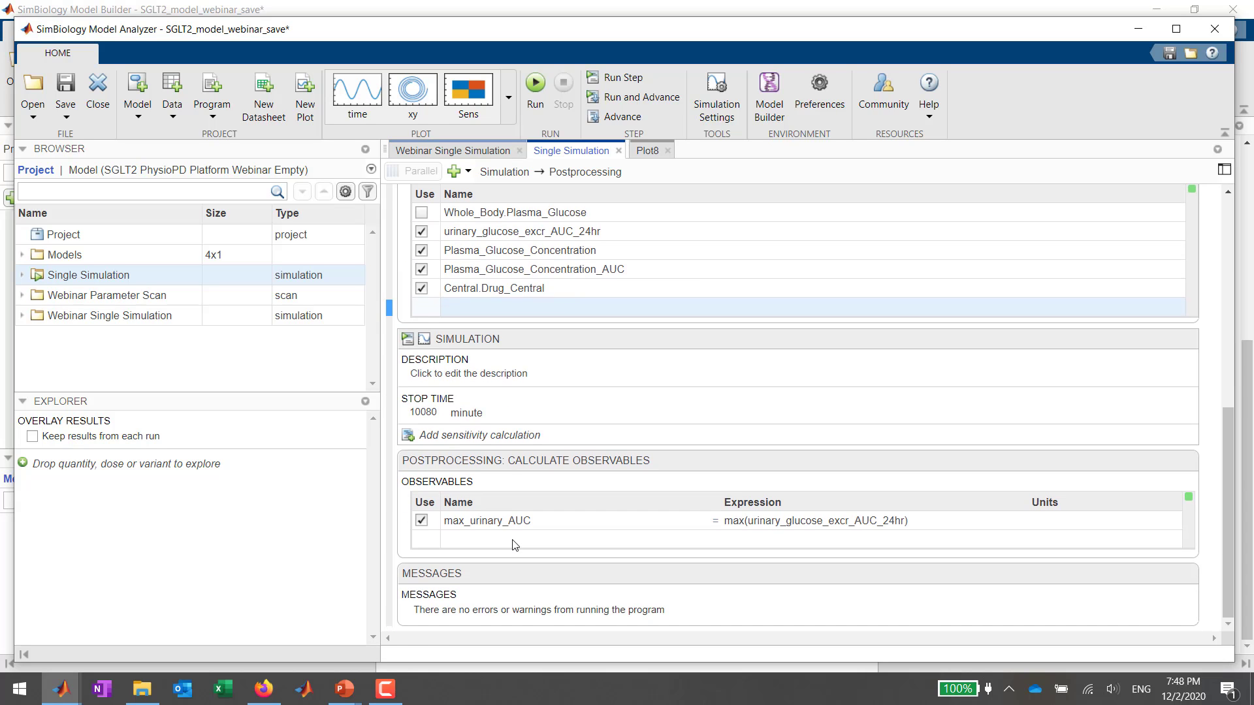
{"action": "left_click", "coordinate": [421, 521]}
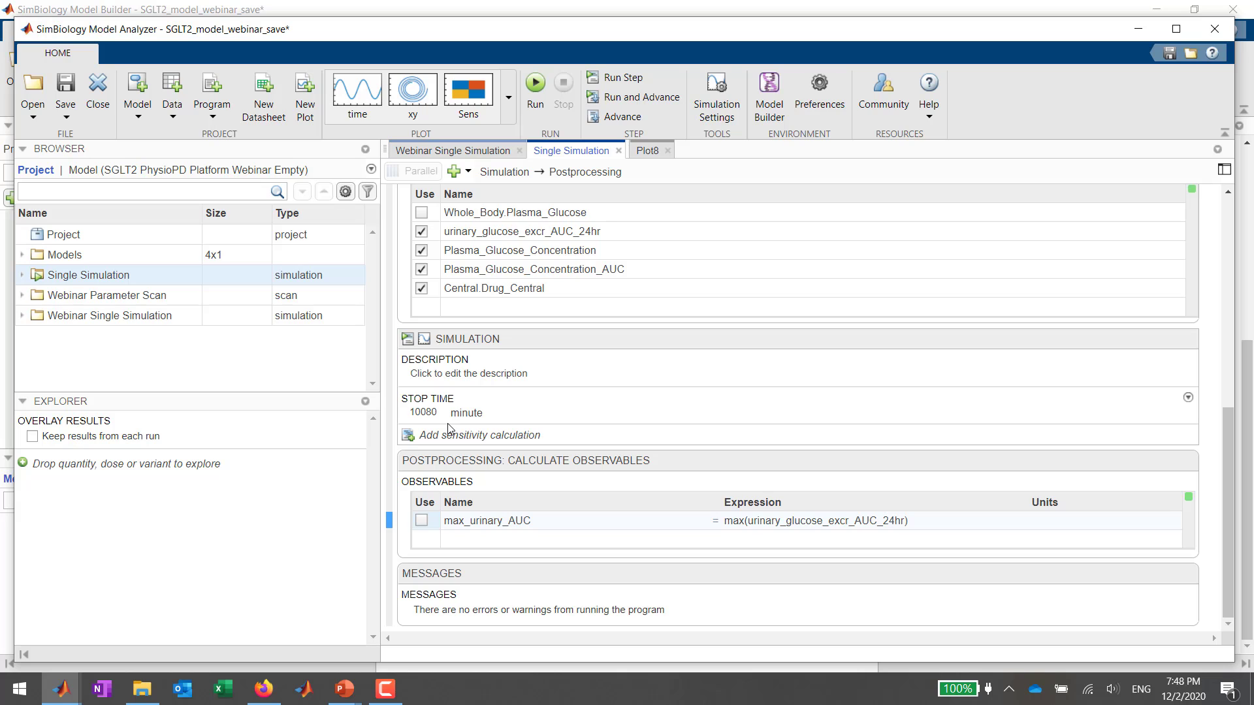
{"action": "left_click", "coordinate": [536, 91]}
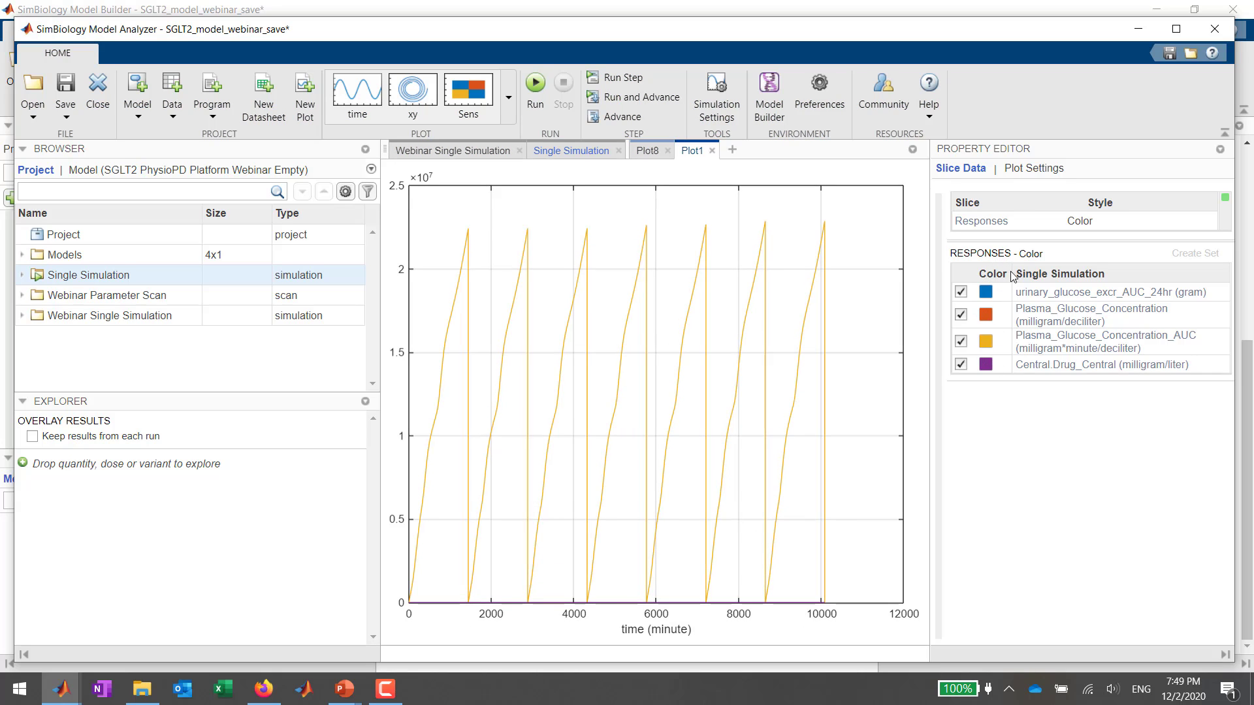
Change the slice style of the plot's responses to Grid so each response has its own axes.
{"action": "left_click", "coordinate": [1037, 254]}
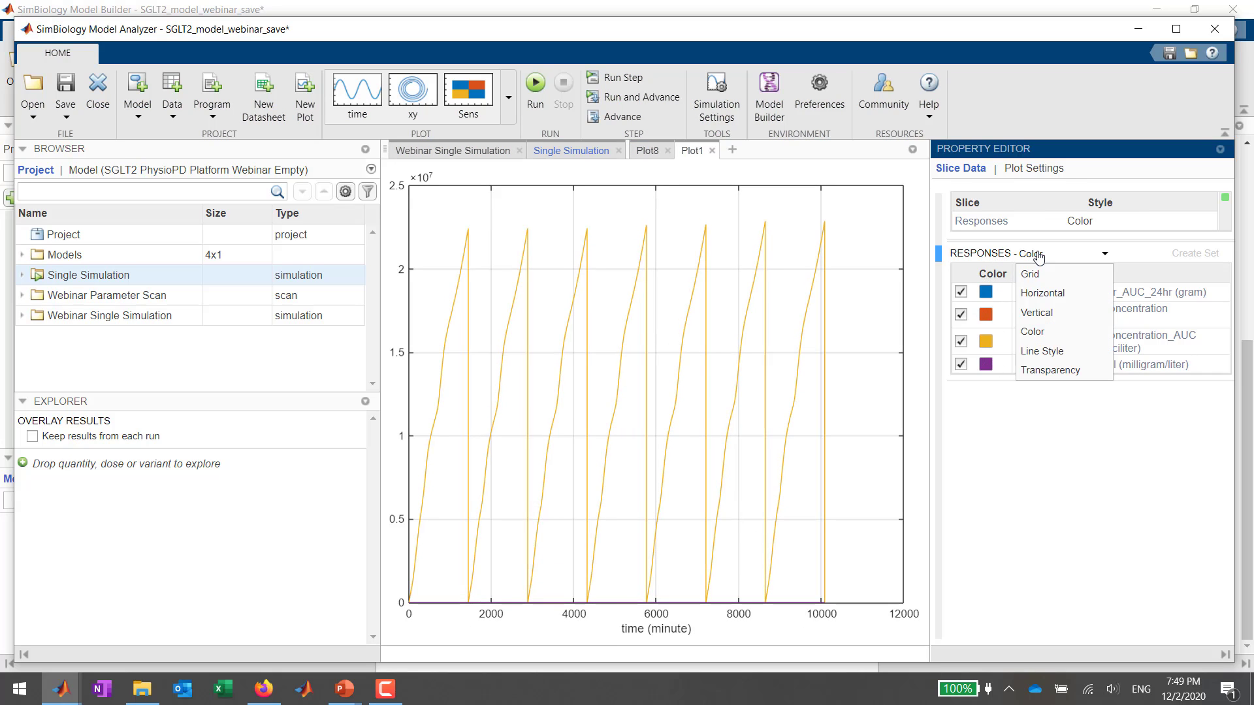
{"action": "left_click", "coordinate": [1038, 255]}
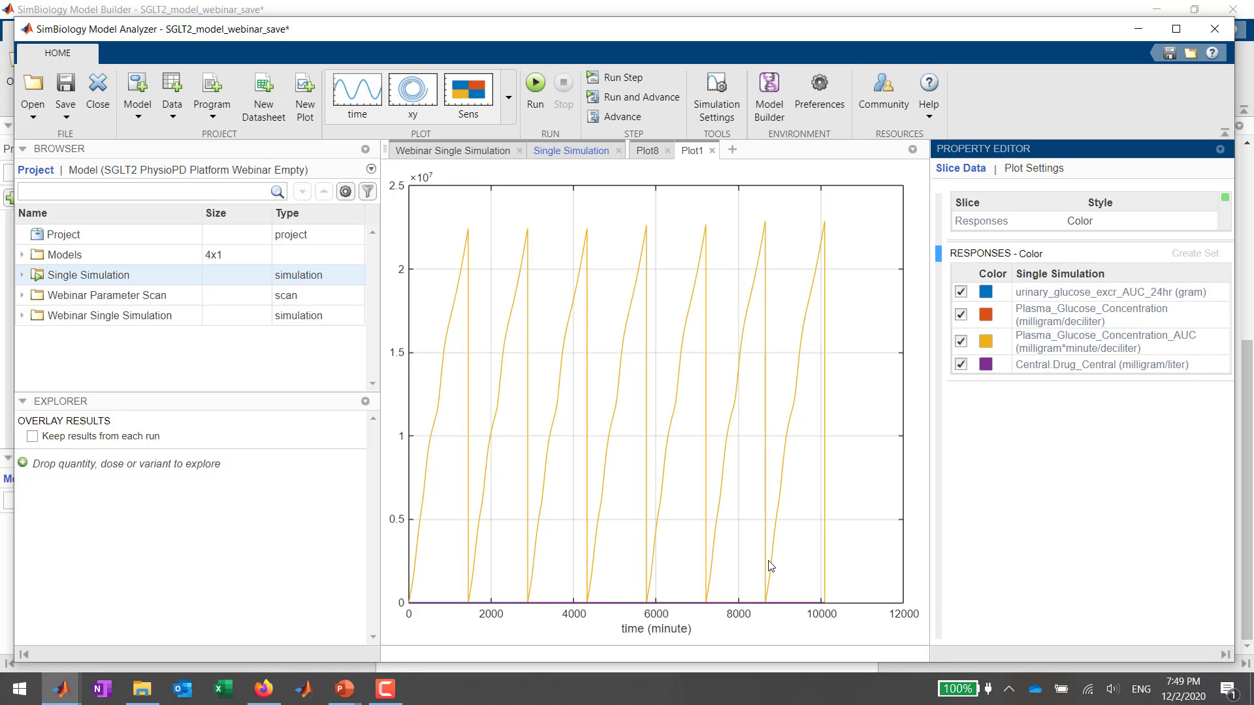
{"action": "left_click", "coordinate": [1081, 221]}
{"action": "left_click", "coordinate": [1081, 220]}
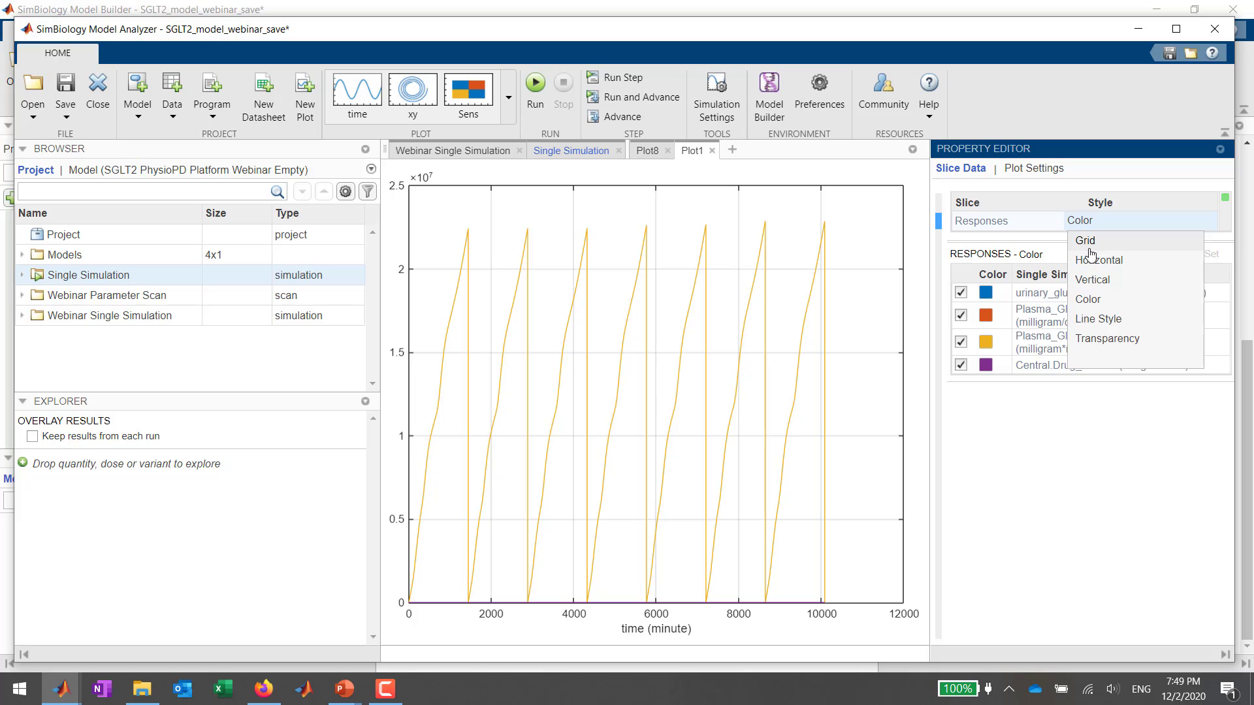
{"action": "left_click", "coordinate": [1089, 246]}
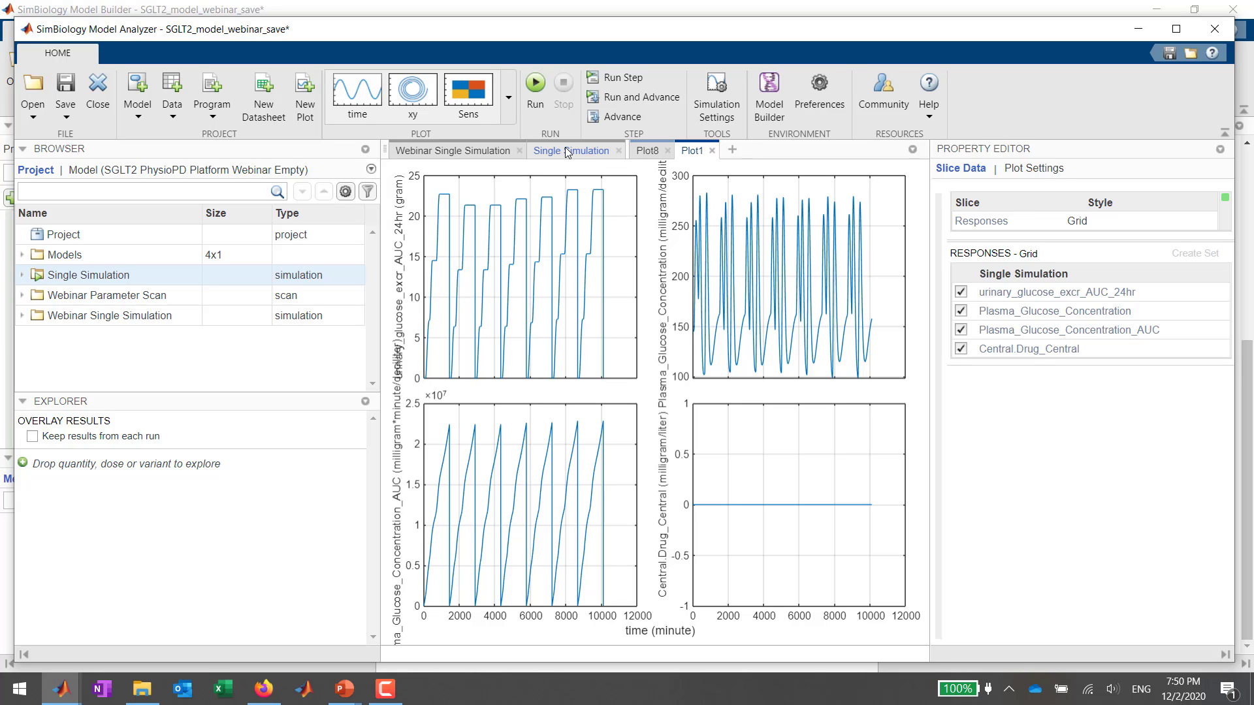
Keep the results from each run, include the SGLT2 inhibitor QD dose and run the simulation again.
{"action": "left_click", "coordinate": [32, 437]}
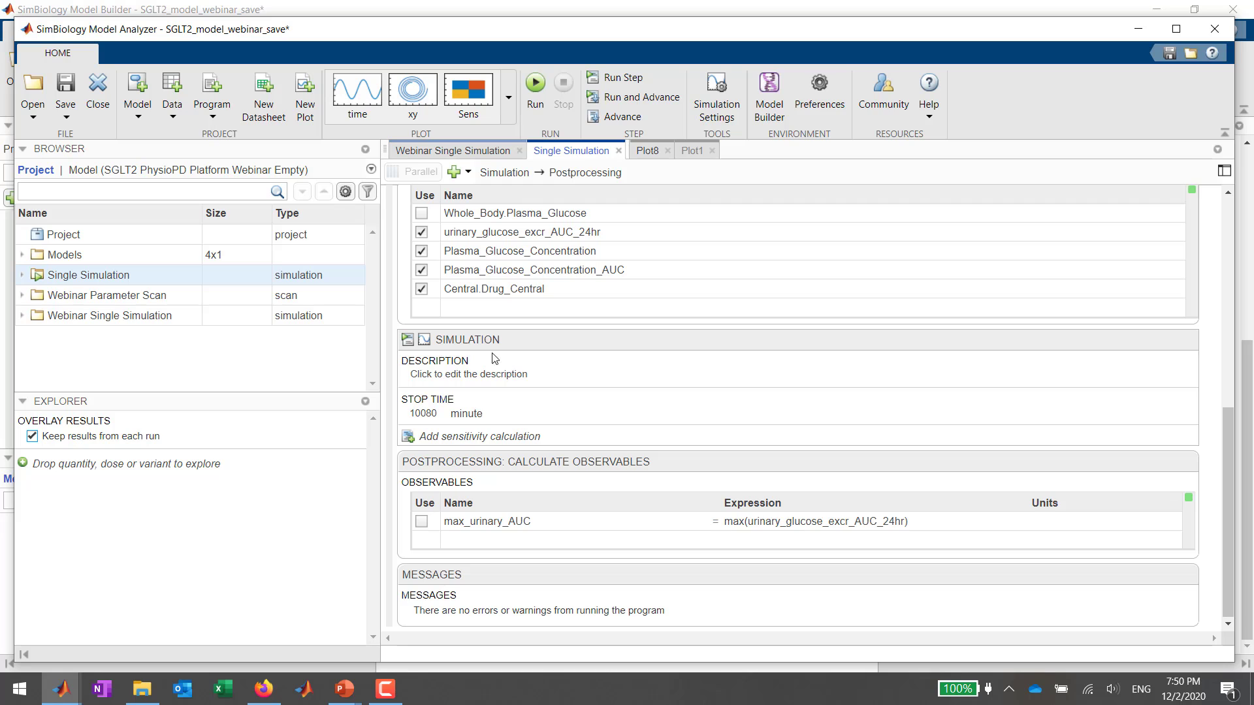
{"action": "scroll", "coordinate": [450, 271], "scroll_direction": "up", "scroll_amount": 5}
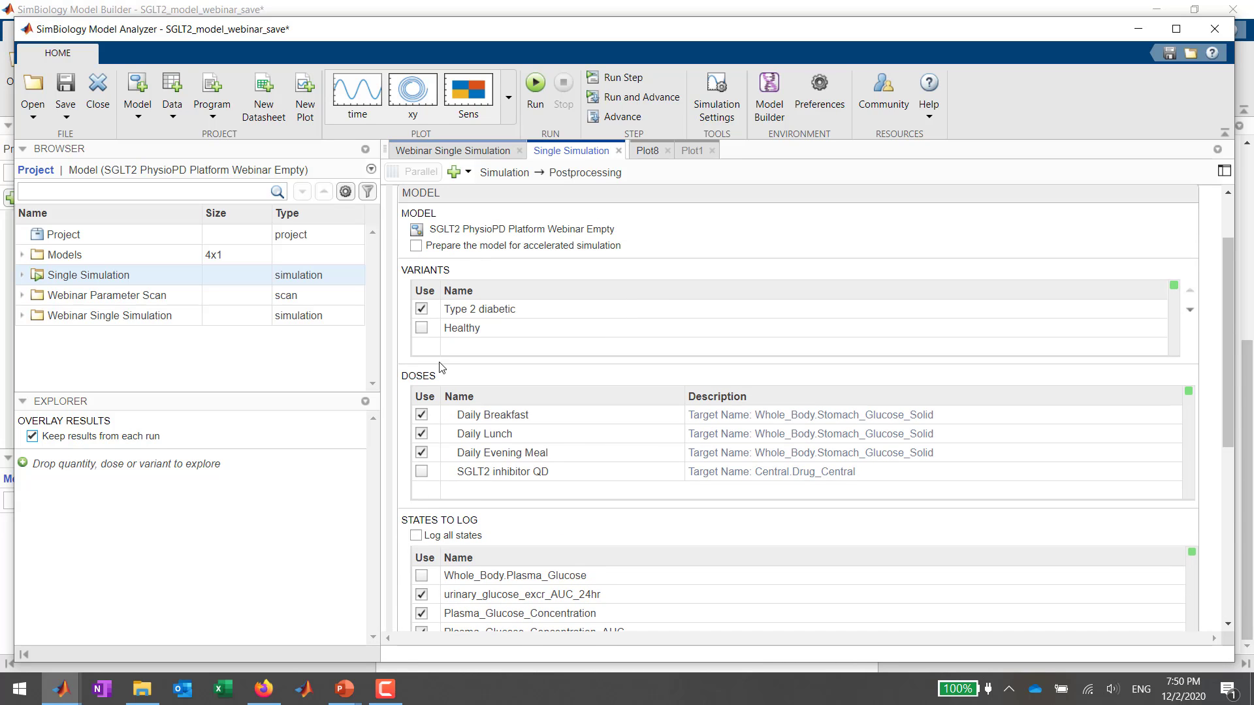
{"action": "left_click", "coordinate": [421, 472]}
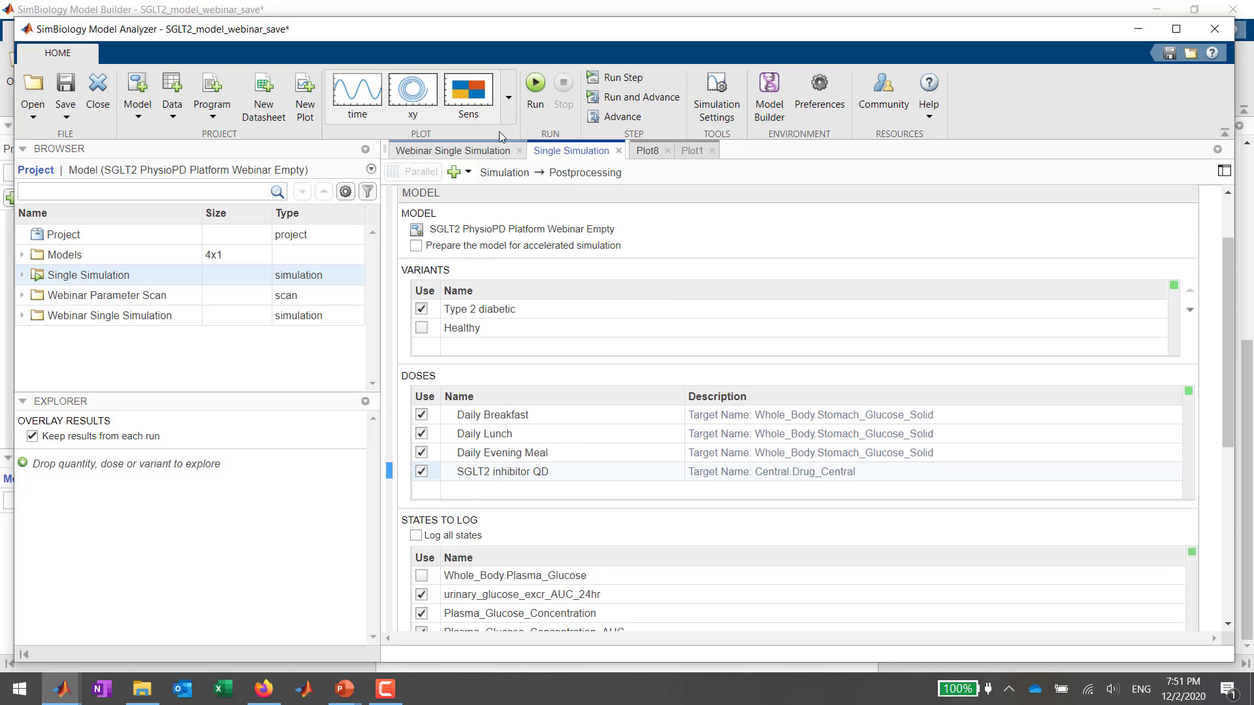
{"action": "left_click", "coordinate": [537, 85]}
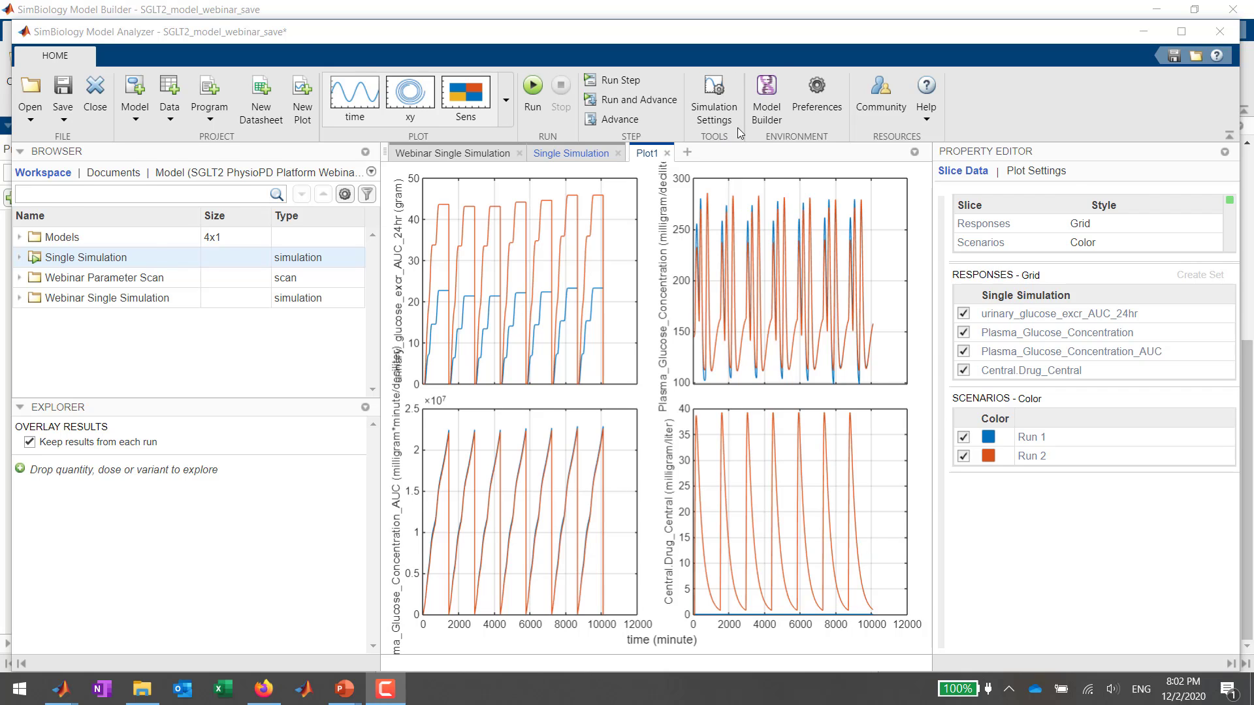
Switch to Model Builder and examine the drug_effect rule, the drug_effect parameter and the Renal excretion reaction in the diagram.
{"action": "left_click", "coordinate": [763, 104]}
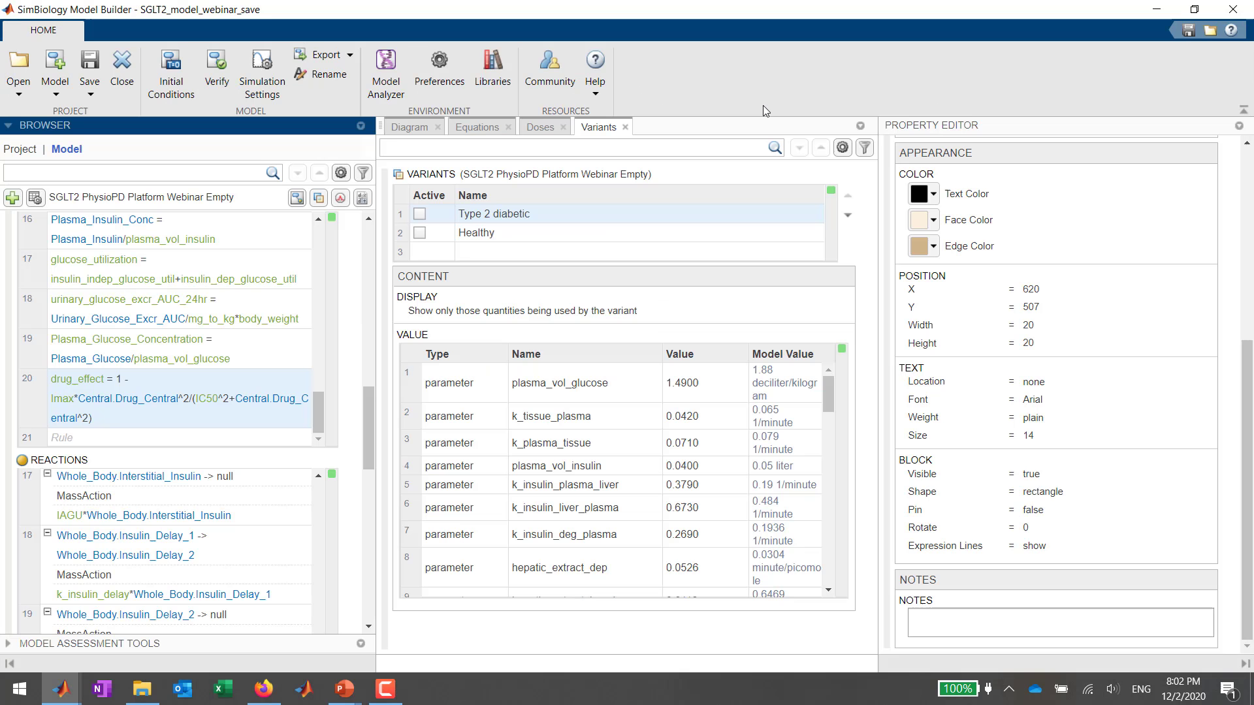
{"action": "left_click", "coordinate": [406, 127]}
{"action": "left_click", "coordinate": [740, 329]}
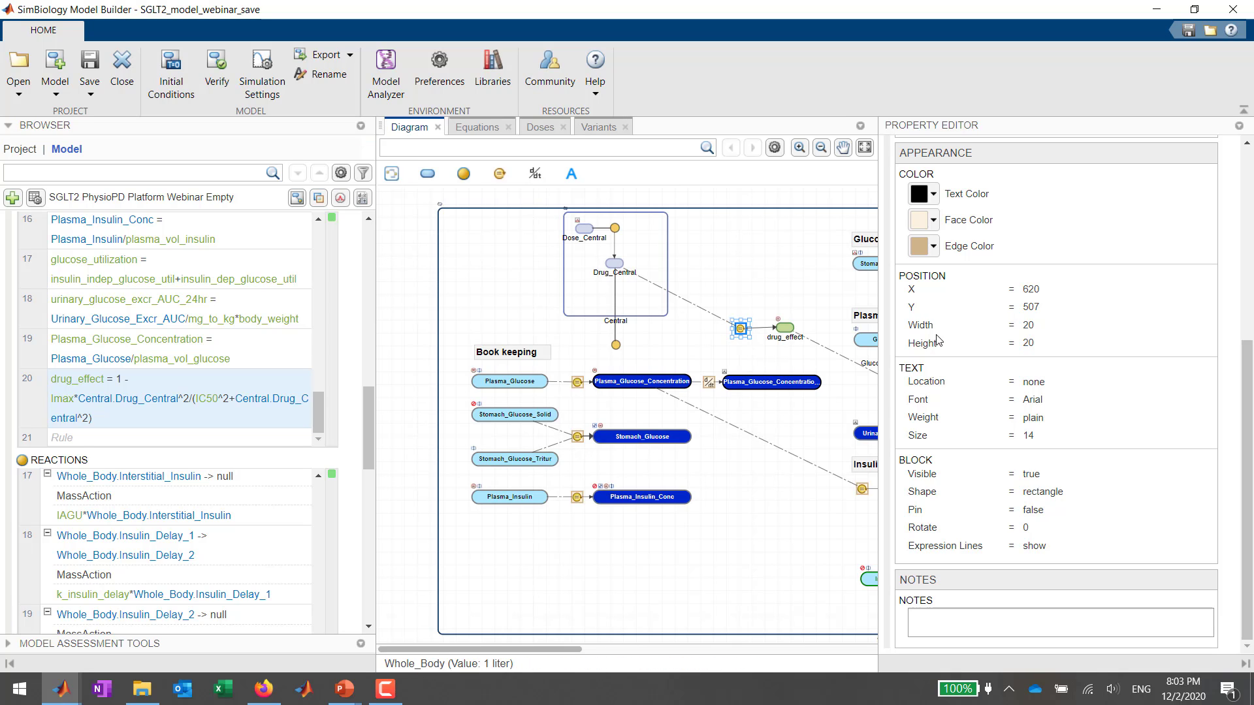
{"action": "scroll", "coordinate": [700, 622], "scroll_direction": "right", "scroll_amount": 5}
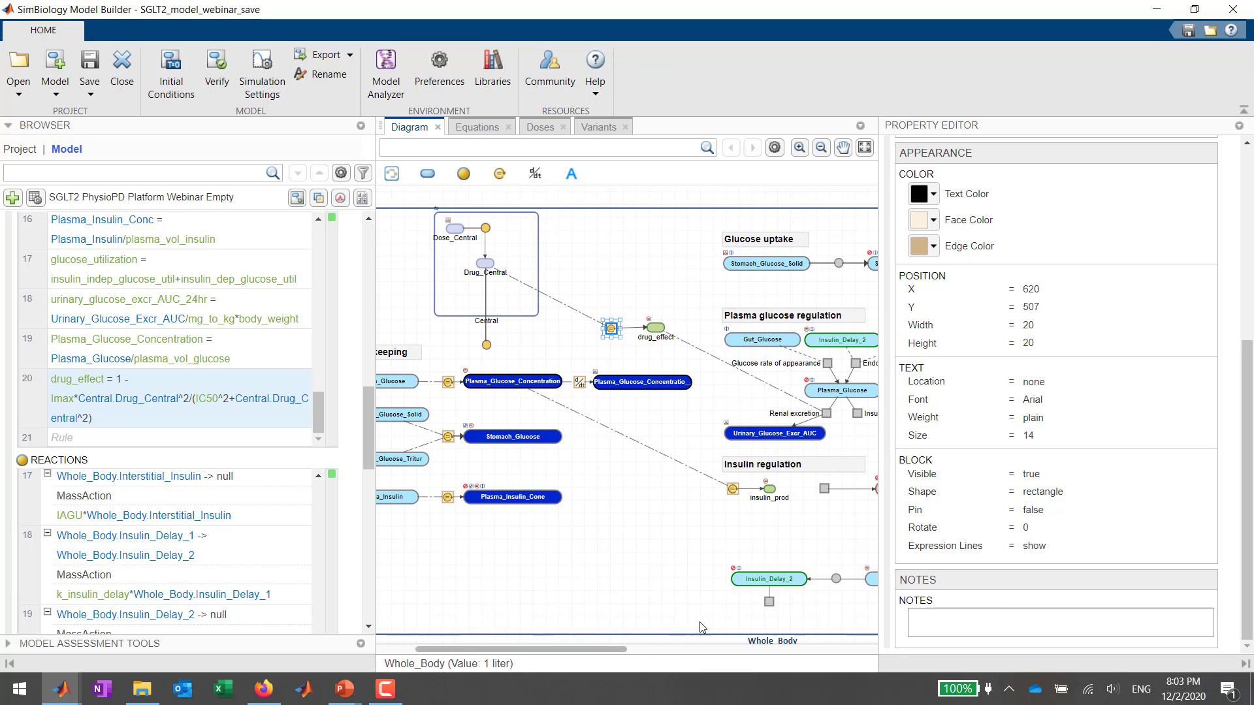
{"action": "left_click", "coordinate": [758, 413]}
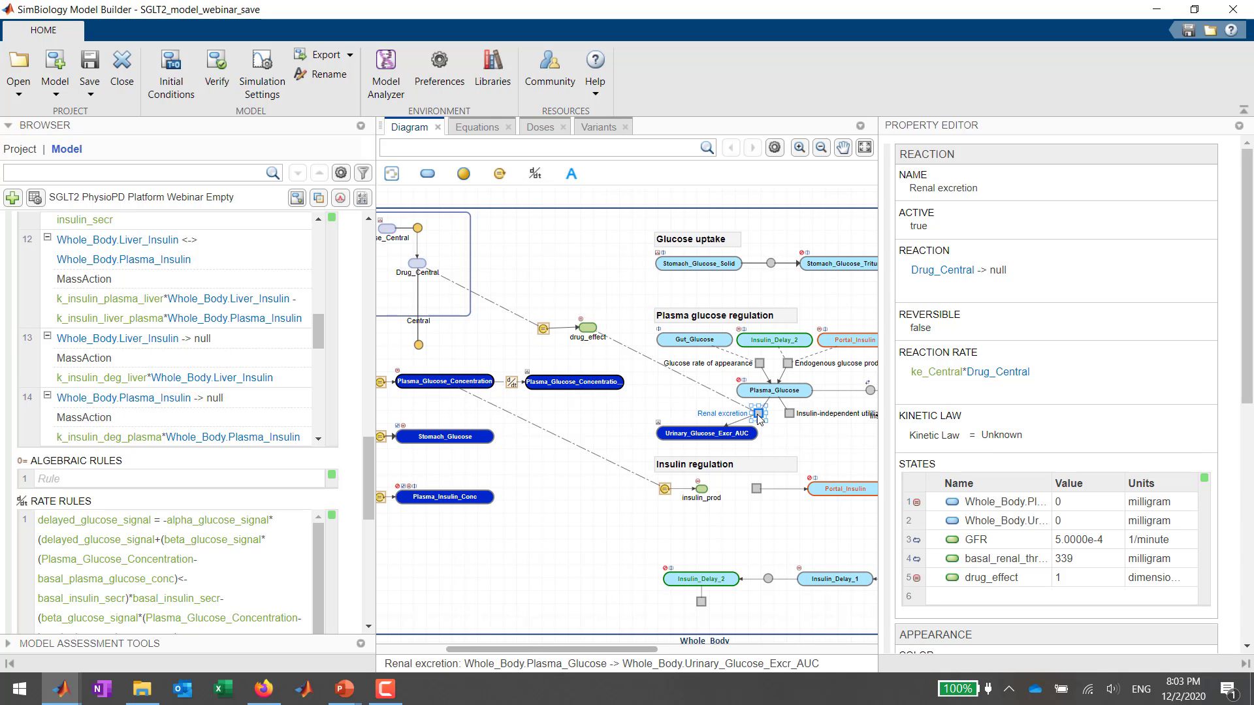
{"action": "left_click", "coordinate": [588, 329]}
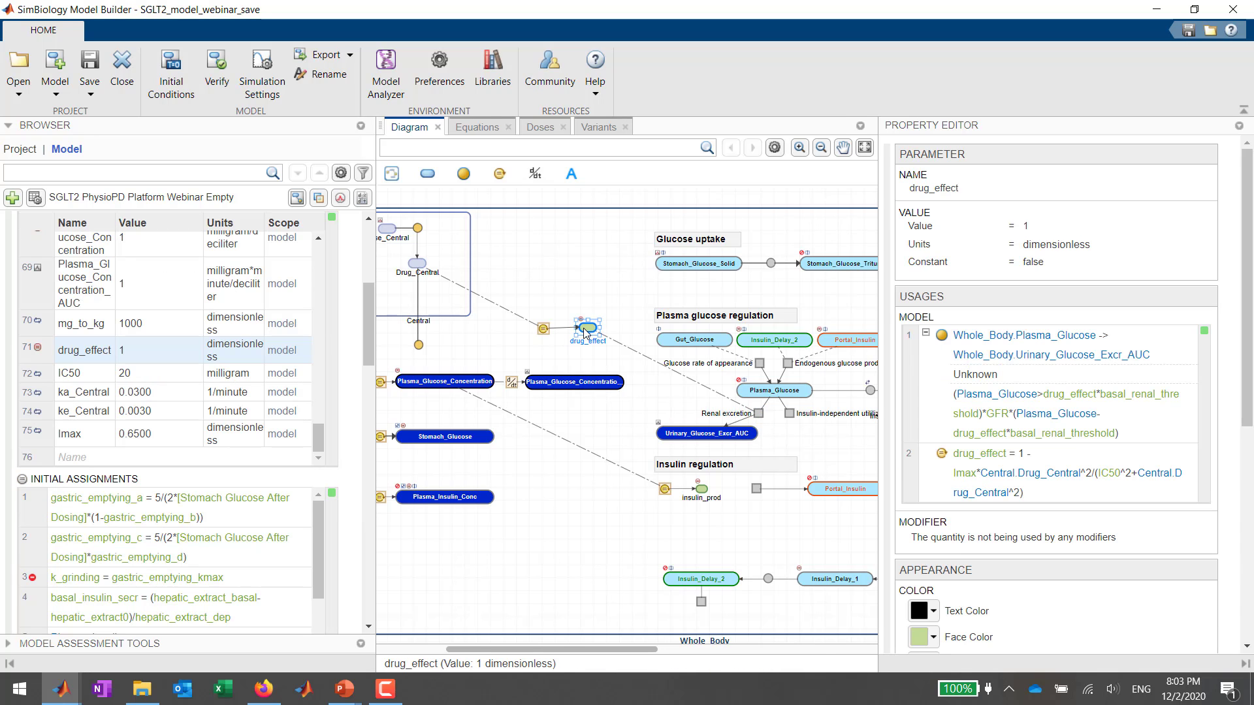
{"action": "left_click", "coordinate": [758, 413]}
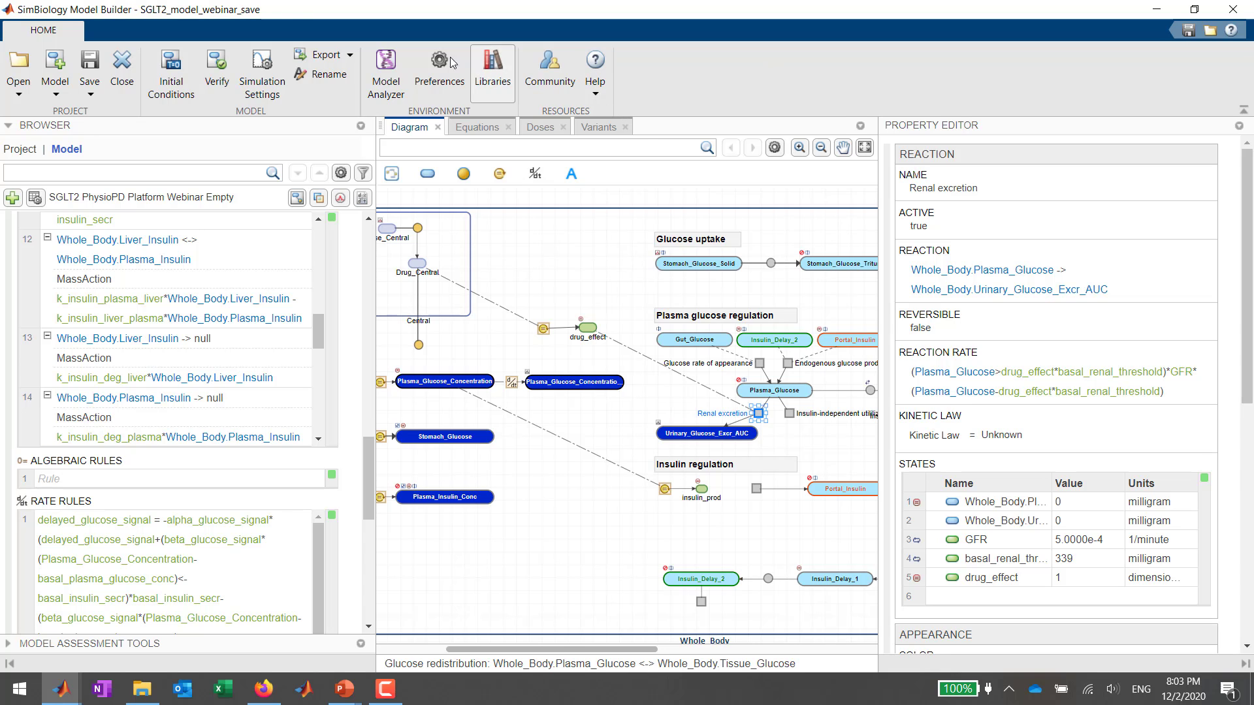
Switch back to Model Analyzer and add the model's GFR parameter to the Explorer as a slider.
{"action": "left_click", "coordinate": [386, 72]}
{"action": "left_click", "coordinate": [180, 171]}
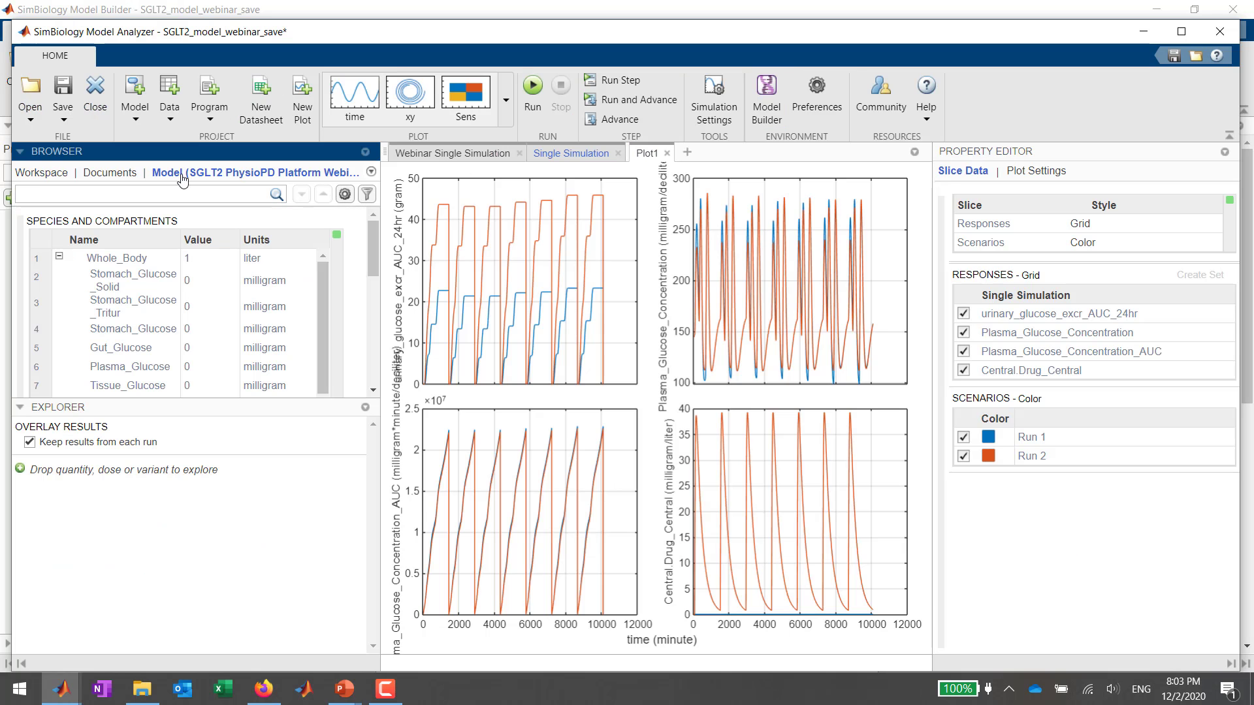
{"action": "scroll", "coordinate": [354, 330], "scroll_direction": "down", "scroll_amount": 6}
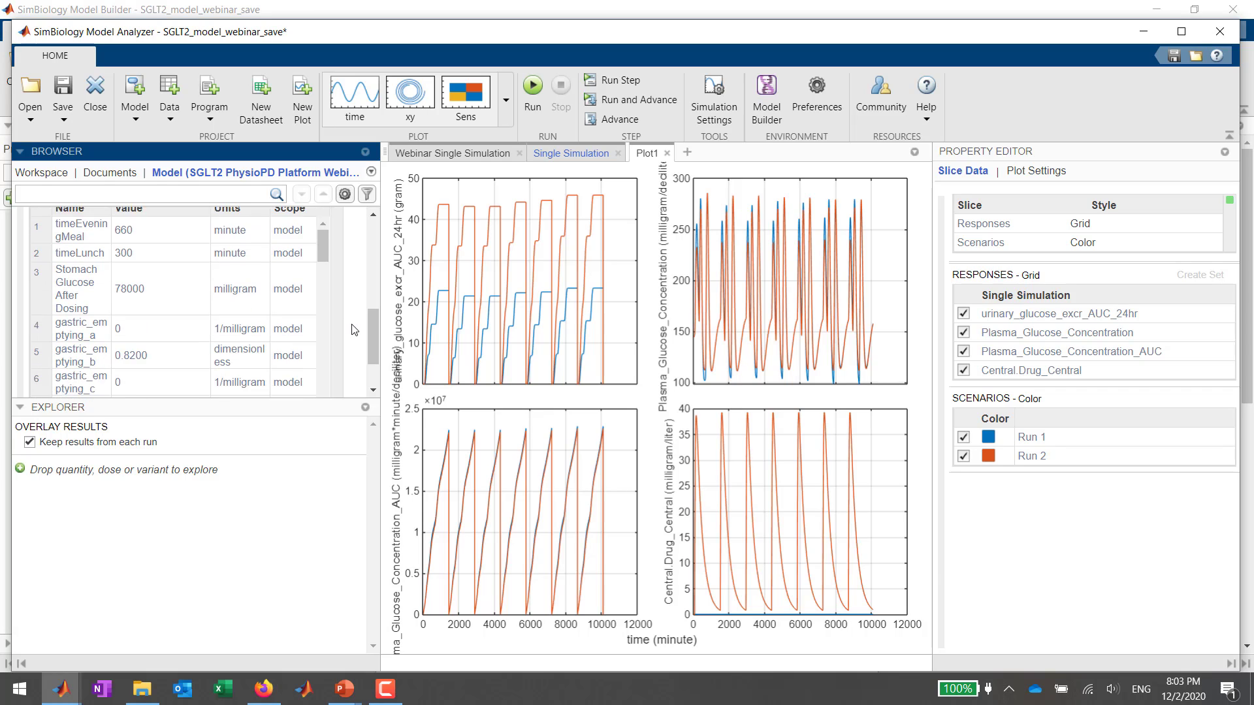
{"action": "scroll", "coordinate": [222, 327], "scroll_direction": "down", "scroll_amount": 3}
{"action": "scroll", "coordinate": [218, 321], "scroll_direction": "down", "scroll_amount": 2}
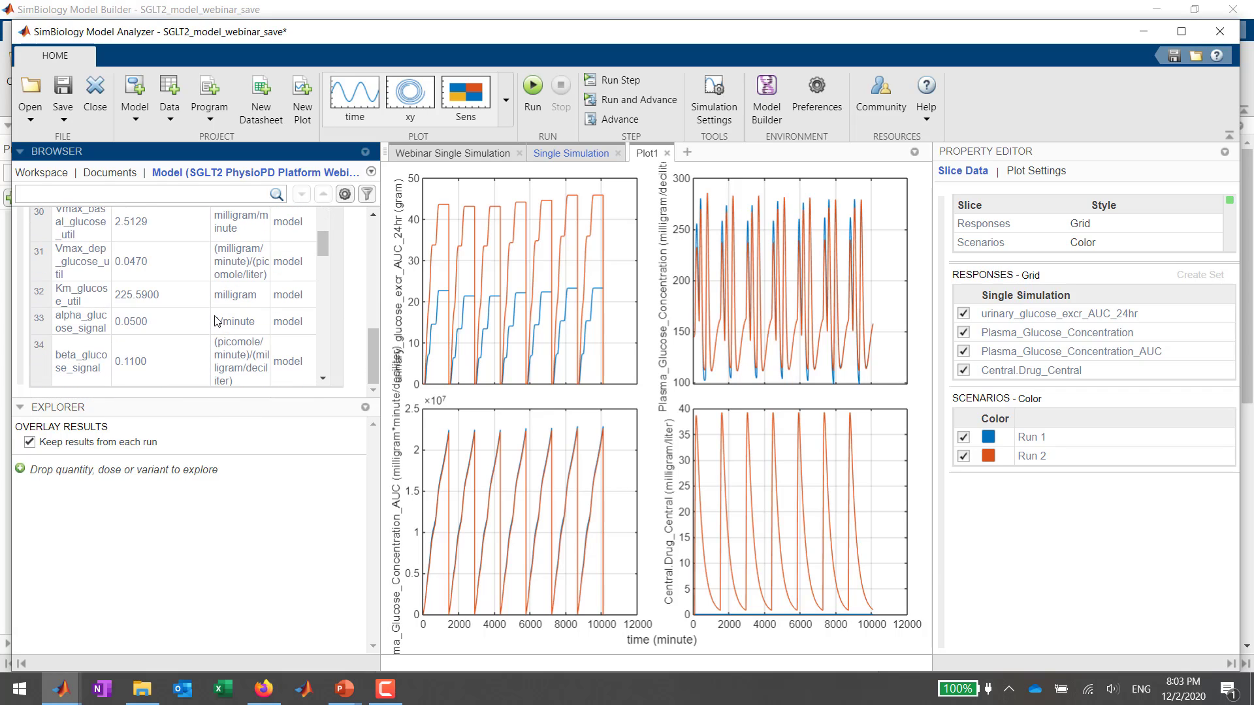
{"action": "scroll", "coordinate": [87, 250], "scroll_direction": "down", "scroll_amount": 3}
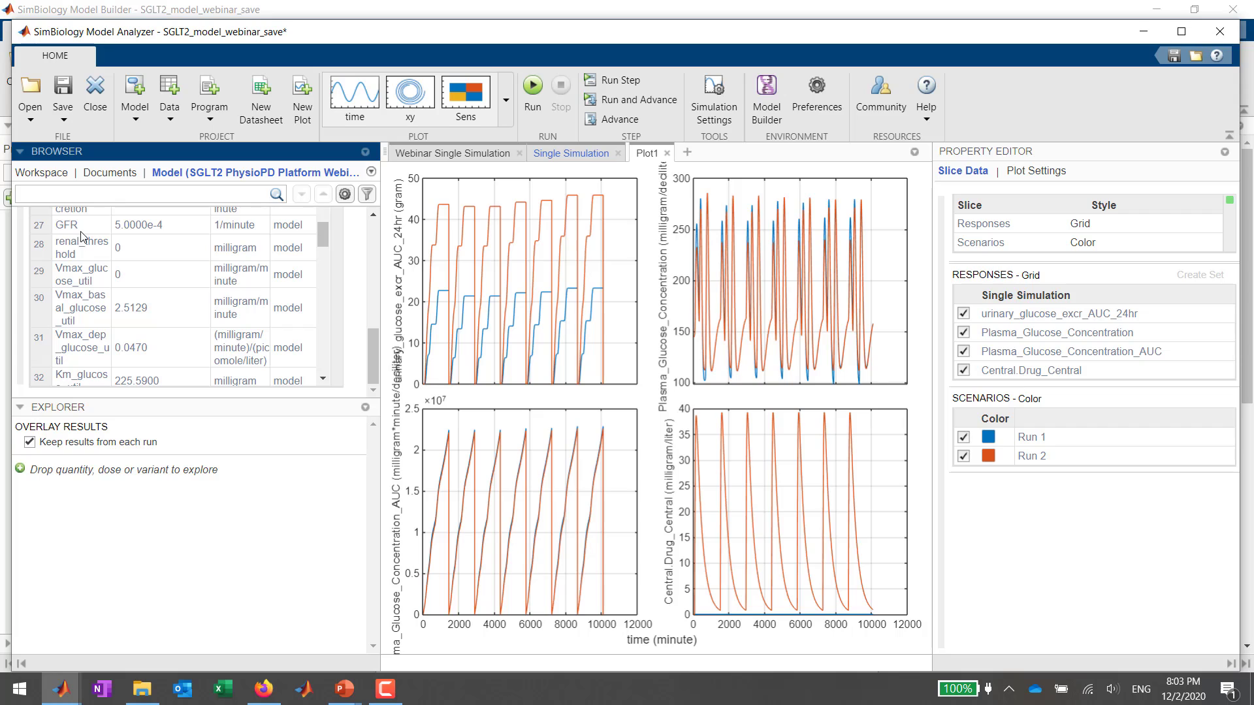
{"action": "left_click", "coordinate": [81, 230]}
{"action": "left_click_drag", "start_coordinate": [81, 230], "coordinate": [143, 508]}
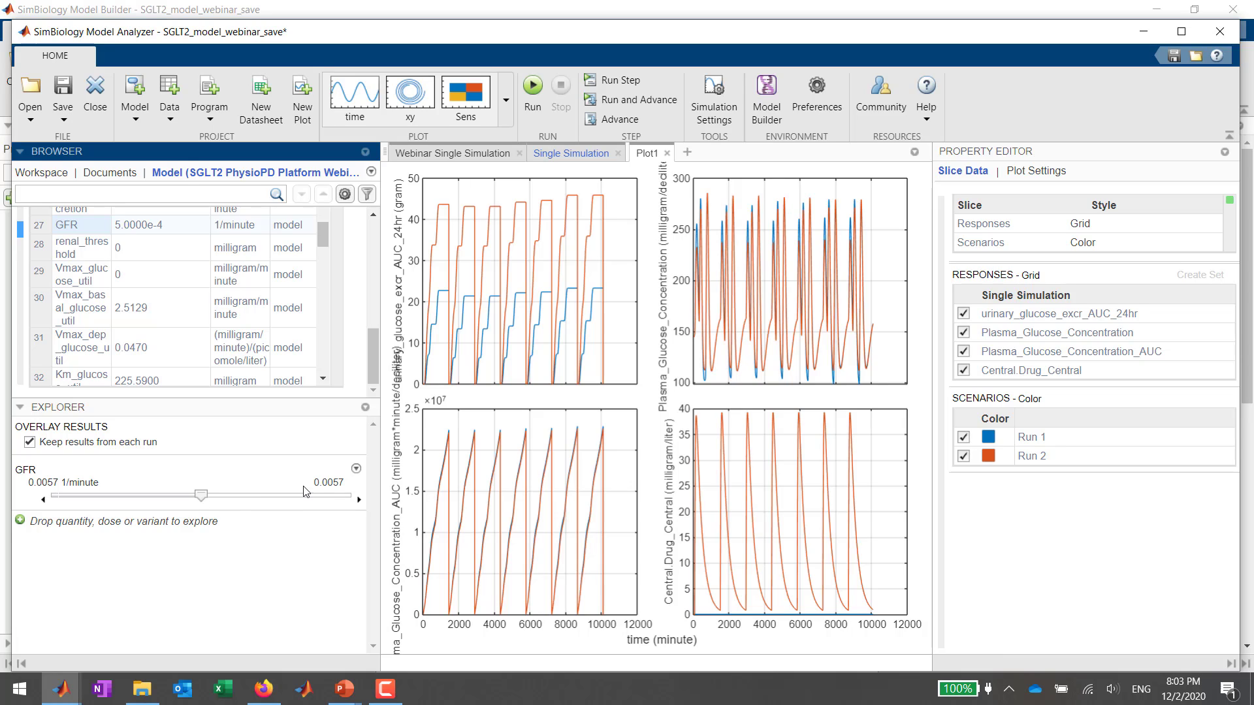
Set the explored GFR value to 0.01 and overlay the resulting simulation on the plots.
{"action": "left_click", "coordinate": [330, 481]}
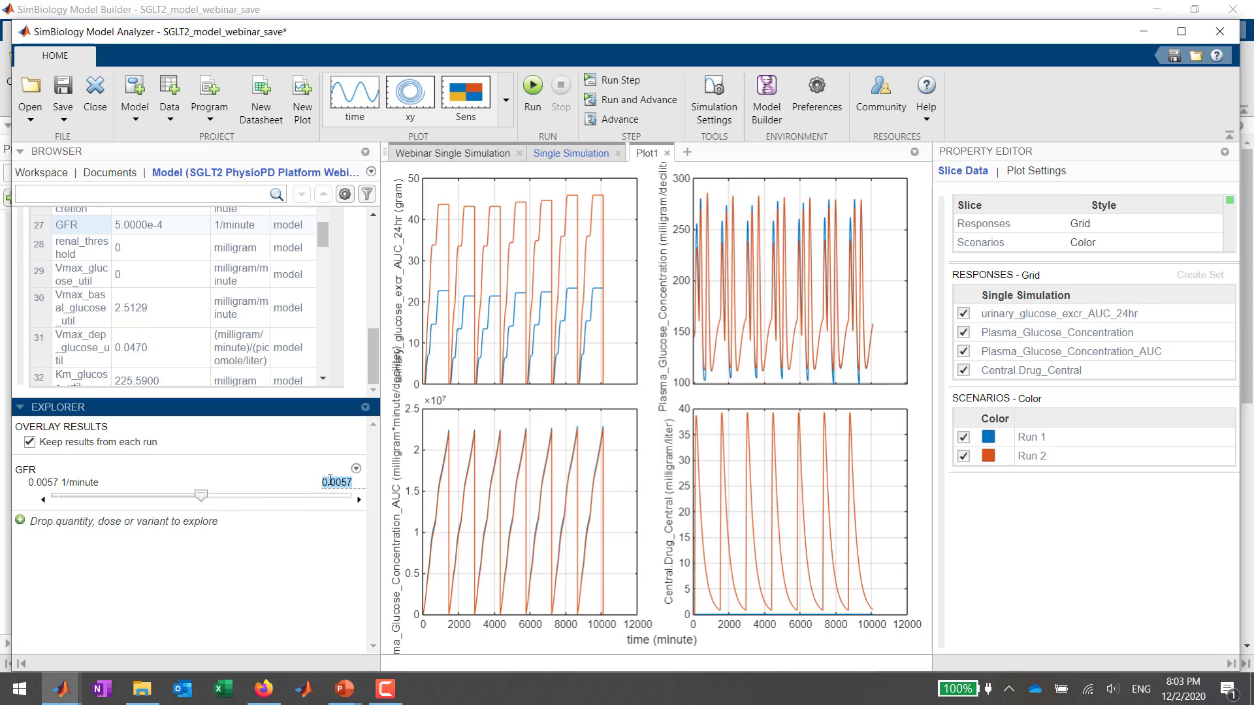
{"action": "type", "text": "0.01"}
{"action": "key", "text": "Return"}
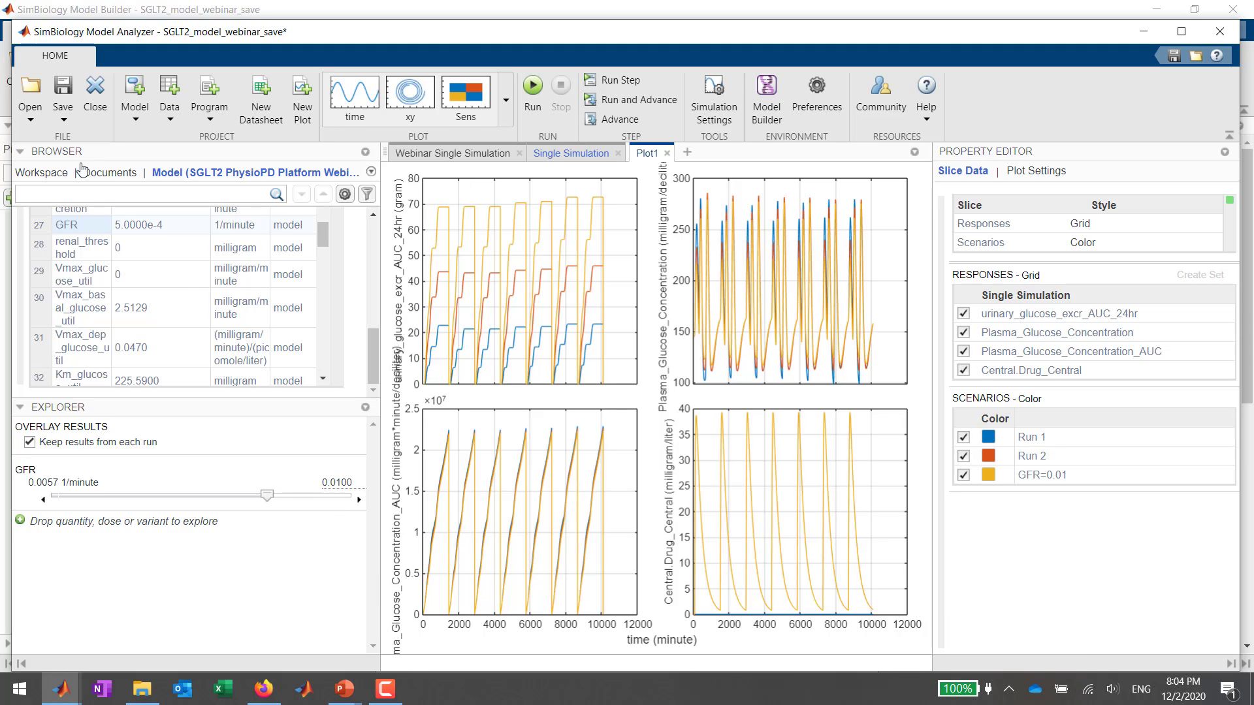
Add a copy of the Single Simulation program to the project and rename it "Explore IC50 and ke".
{"action": "left_click", "coordinate": [47, 172]}
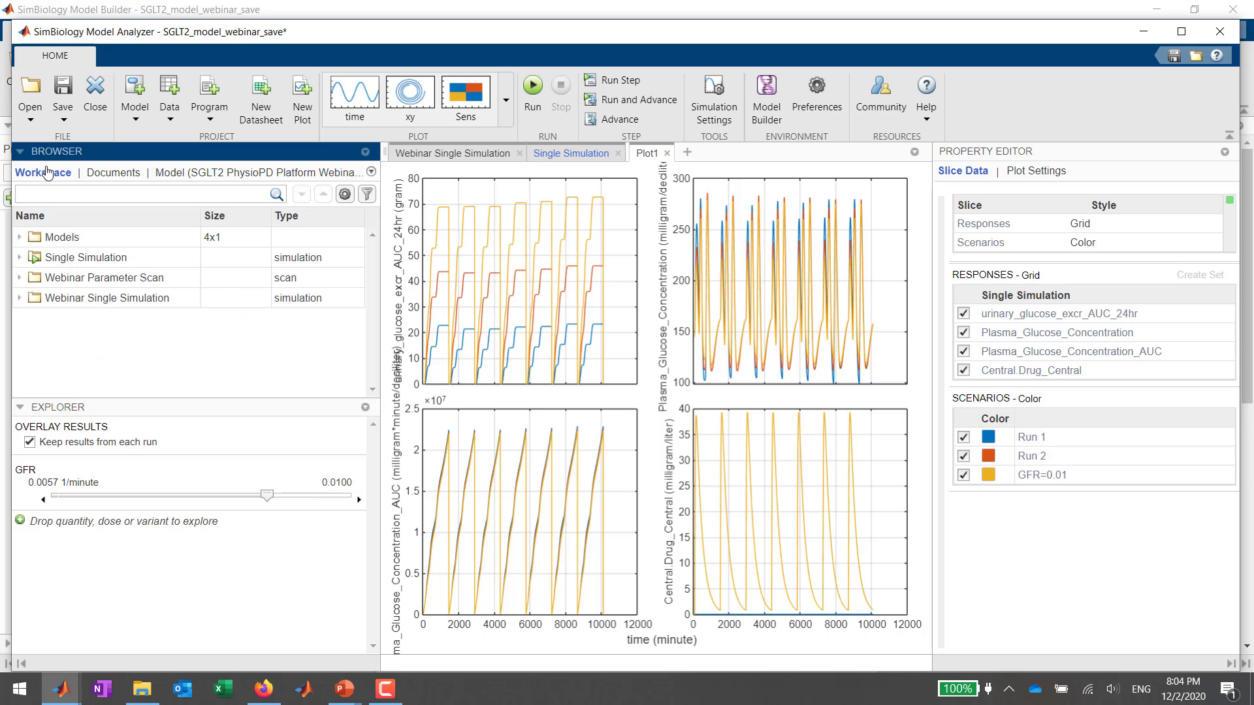
{"action": "right_click", "coordinate": [77, 260]}
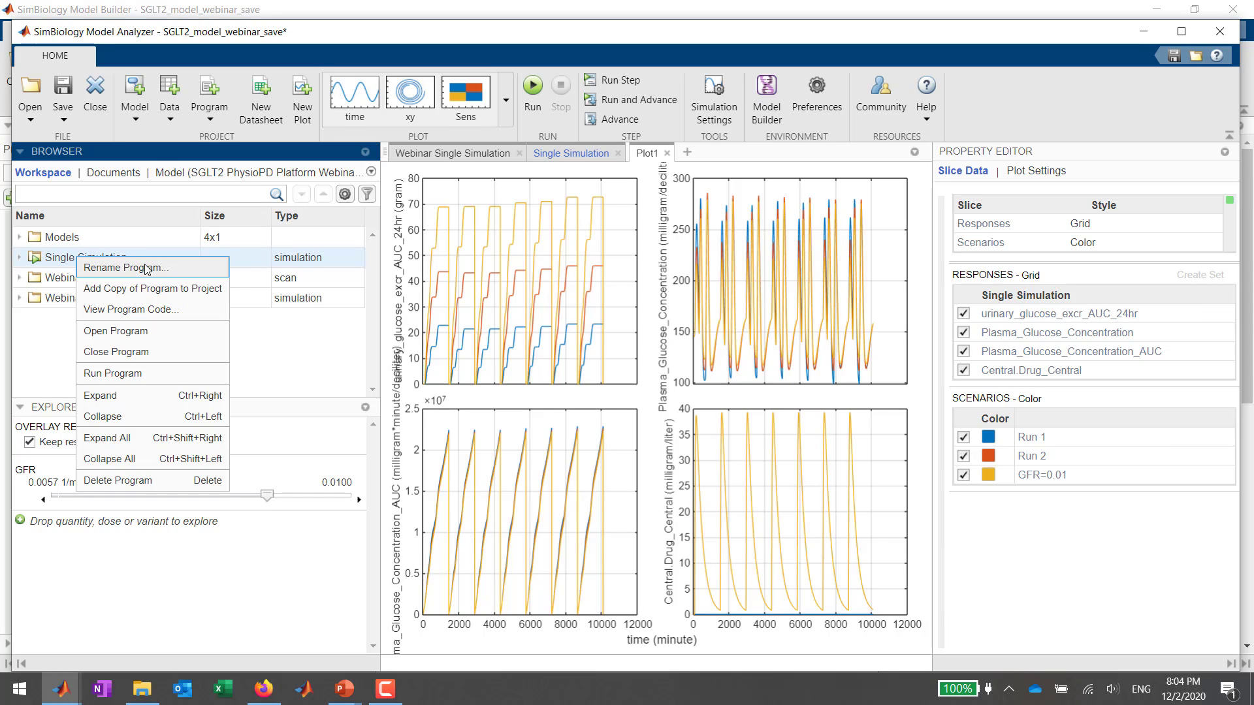
{"action": "left_click", "coordinate": [176, 289]}
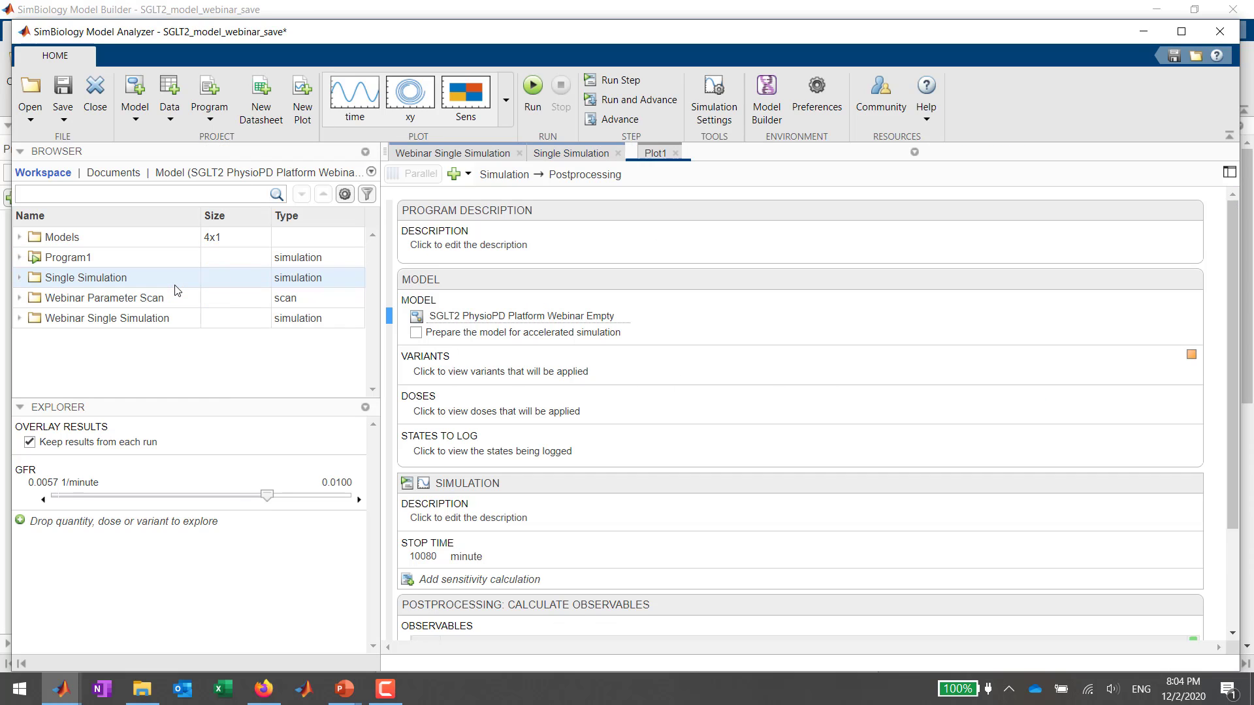
{"action": "right_click", "coordinate": [64, 256]}
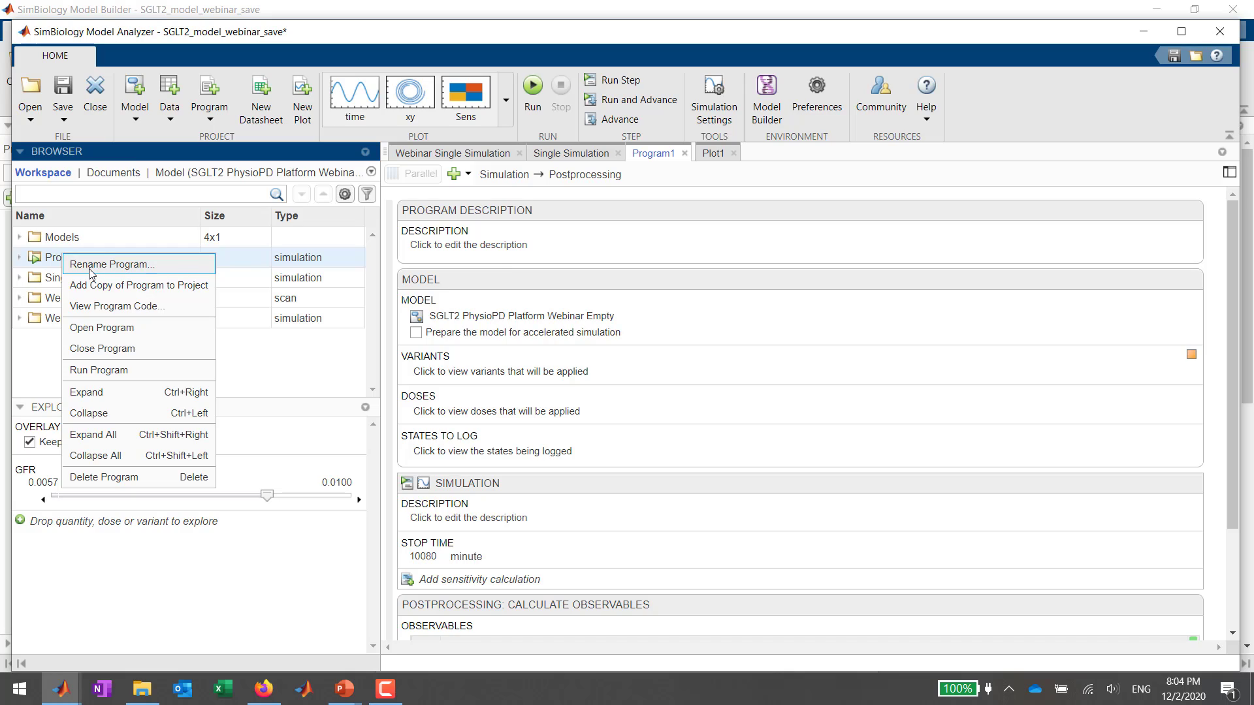
{"action": "left_click", "coordinate": [89, 268]}
{"action": "key", "text": "BackSpace"}
{"action": "type", "text": "Ex"}
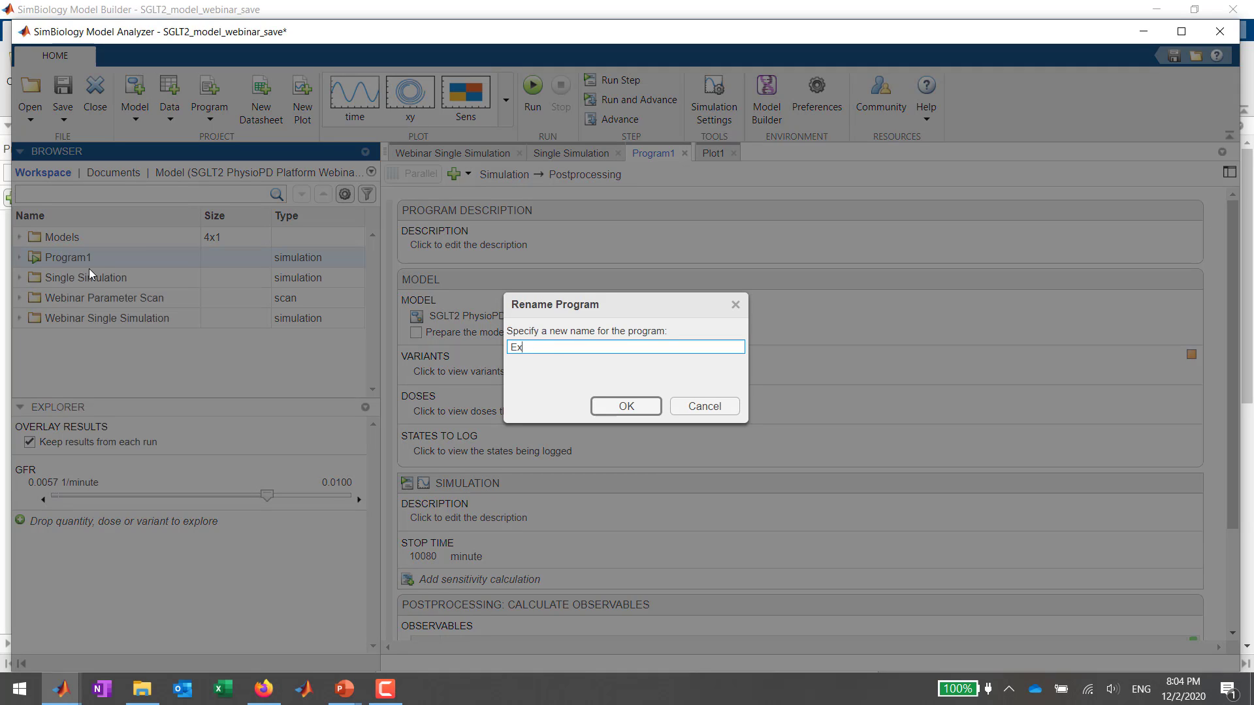
{"action": "type", "text": "plore IC50 and ke"}
{"action": "key", "text": "Return"}
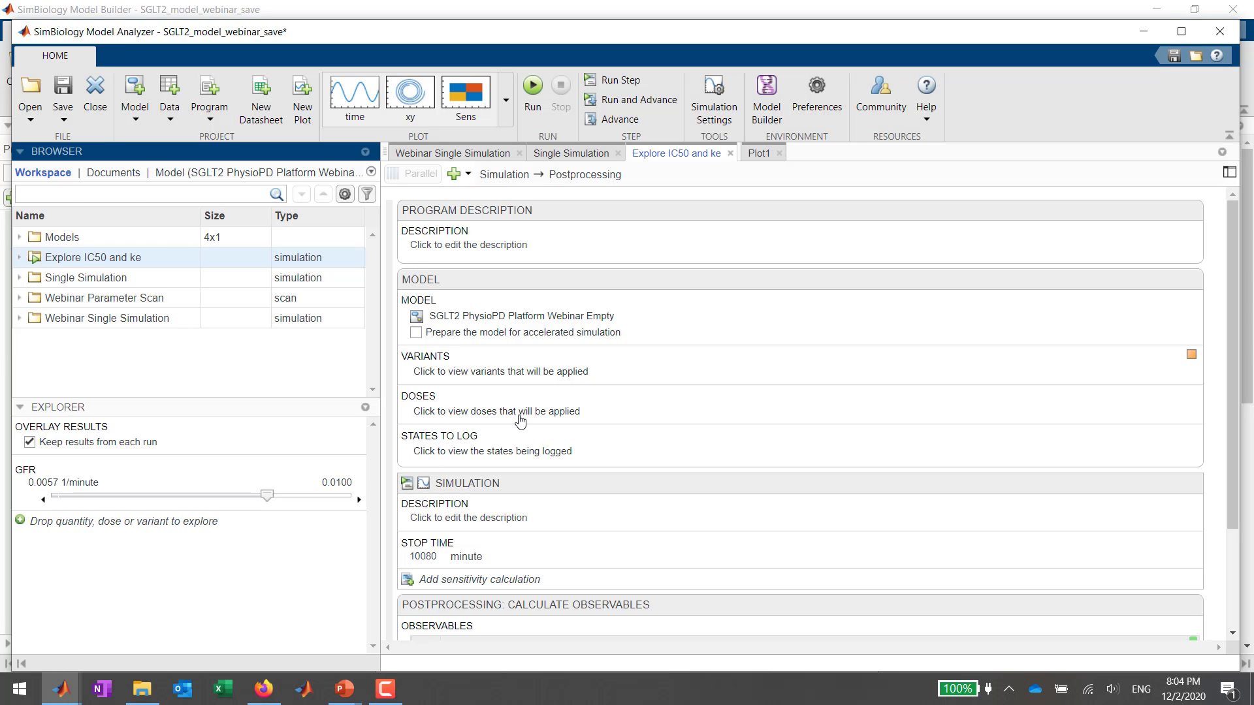
Add a Generate Samples step to the Explore IC50 and ke program.
{"action": "scroll", "coordinate": [520, 421], "scroll_direction": "down", "scroll_amount": 1}
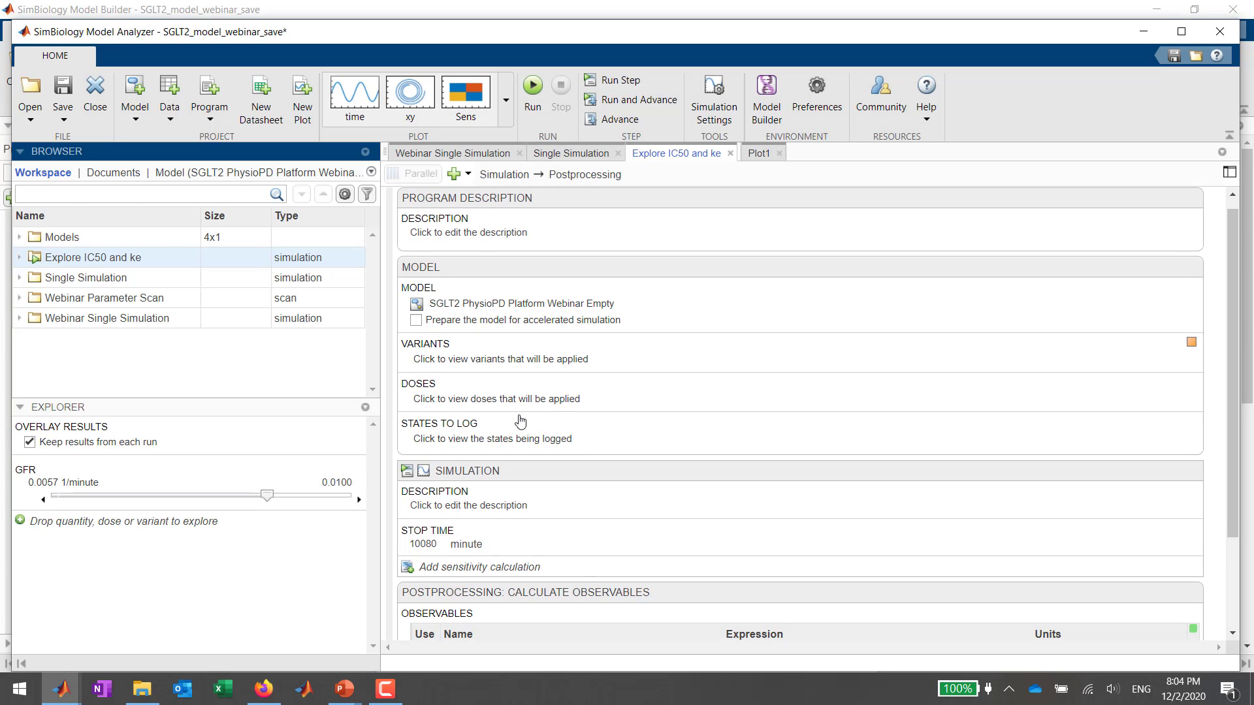
{"action": "left_click", "coordinate": [455, 176]}
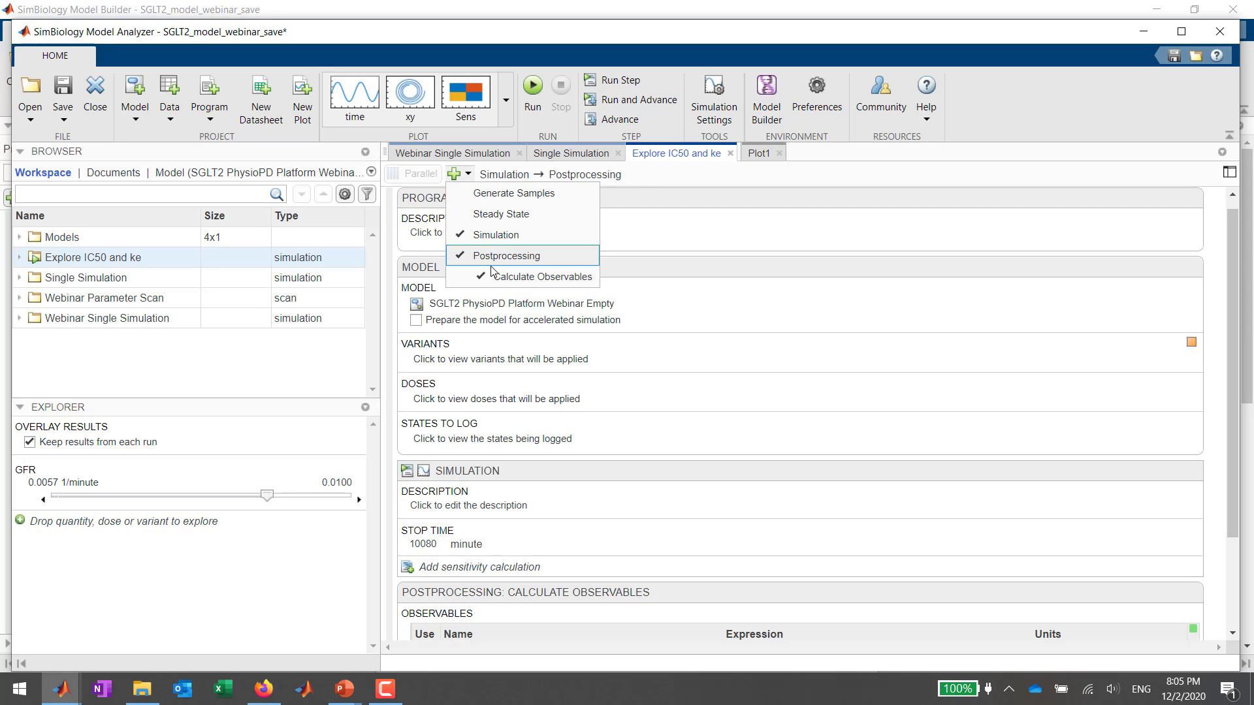
{"action": "left_click", "coordinate": [492, 193]}
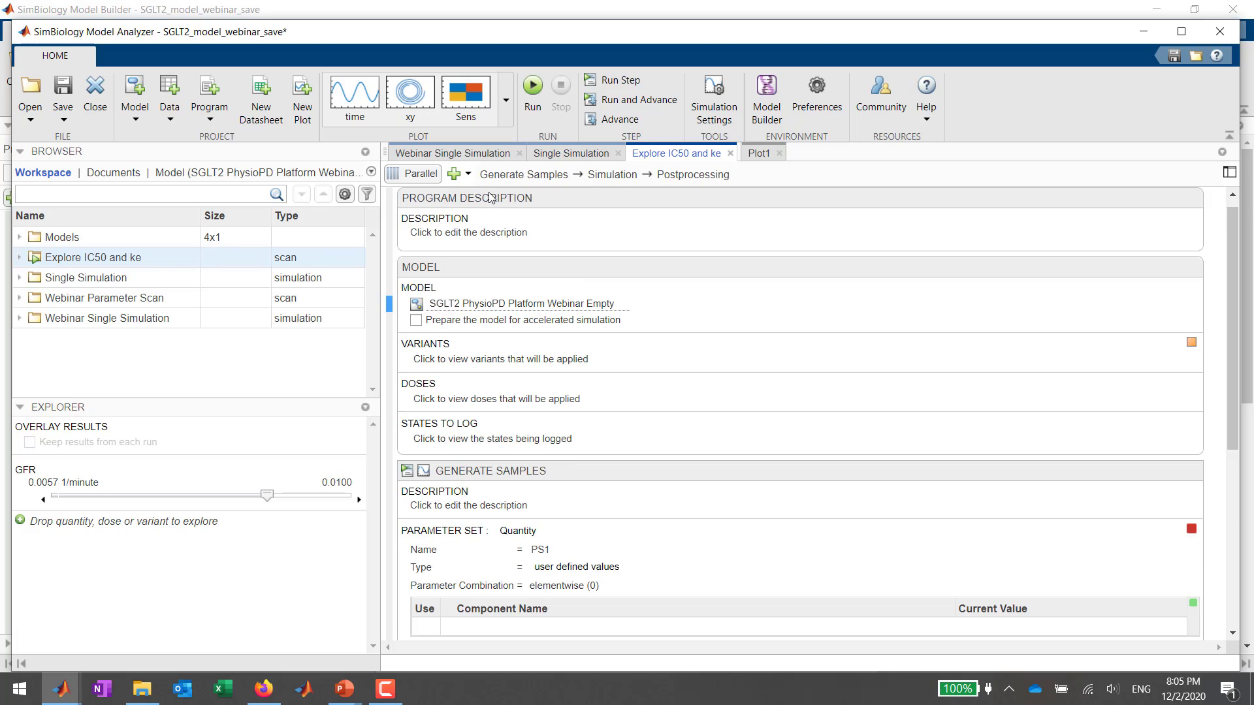
Add the model parameters IC50 and ke_Central to parameter set PS1 of the Generate Samples step.
{"action": "scroll", "coordinate": [530, 390], "scroll_direction": "down", "scroll_amount": 3}
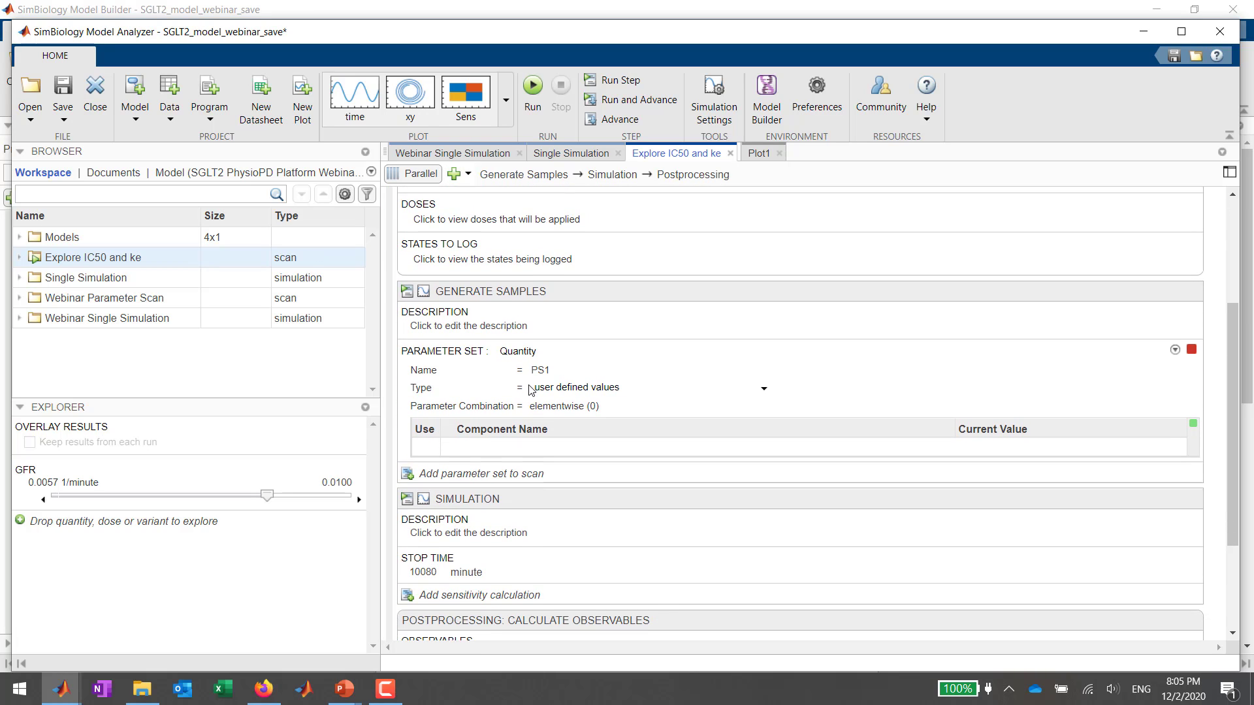
{"action": "left_click", "coordinate": [292, 174]}
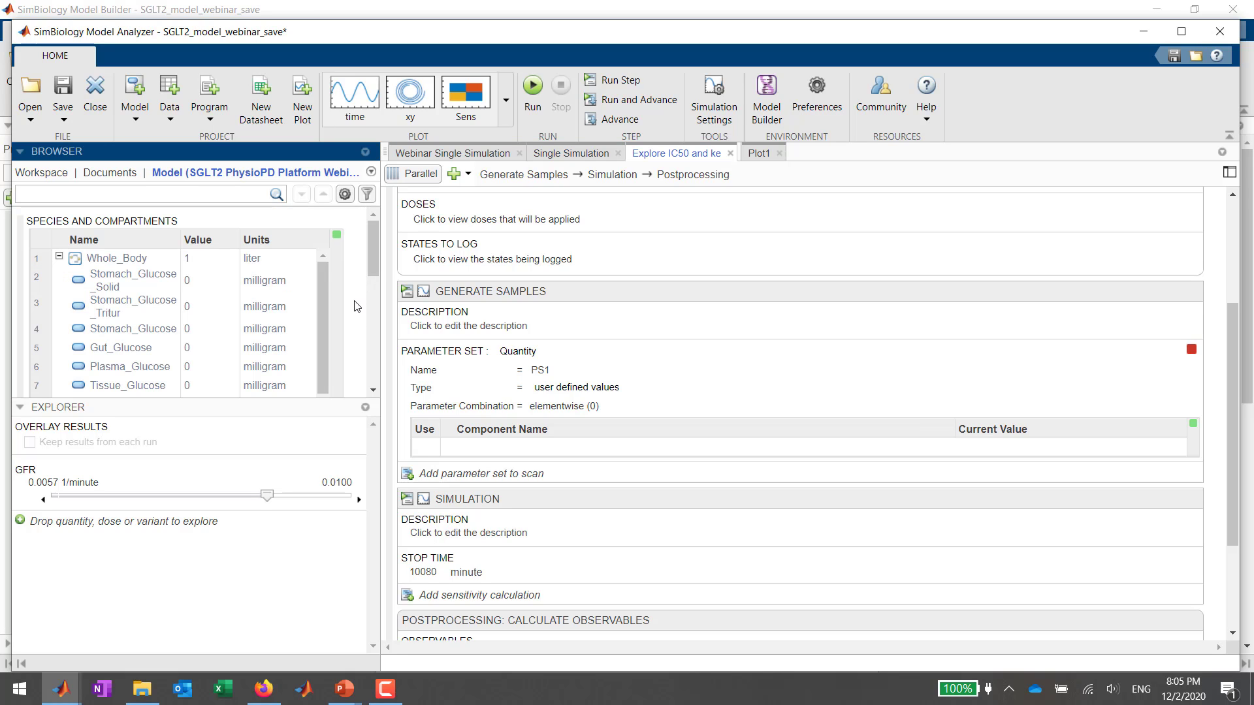
{"action": "scroll", "coordinate": [357, 306], "scroll_direction": "down", "scroll_amount": 10}
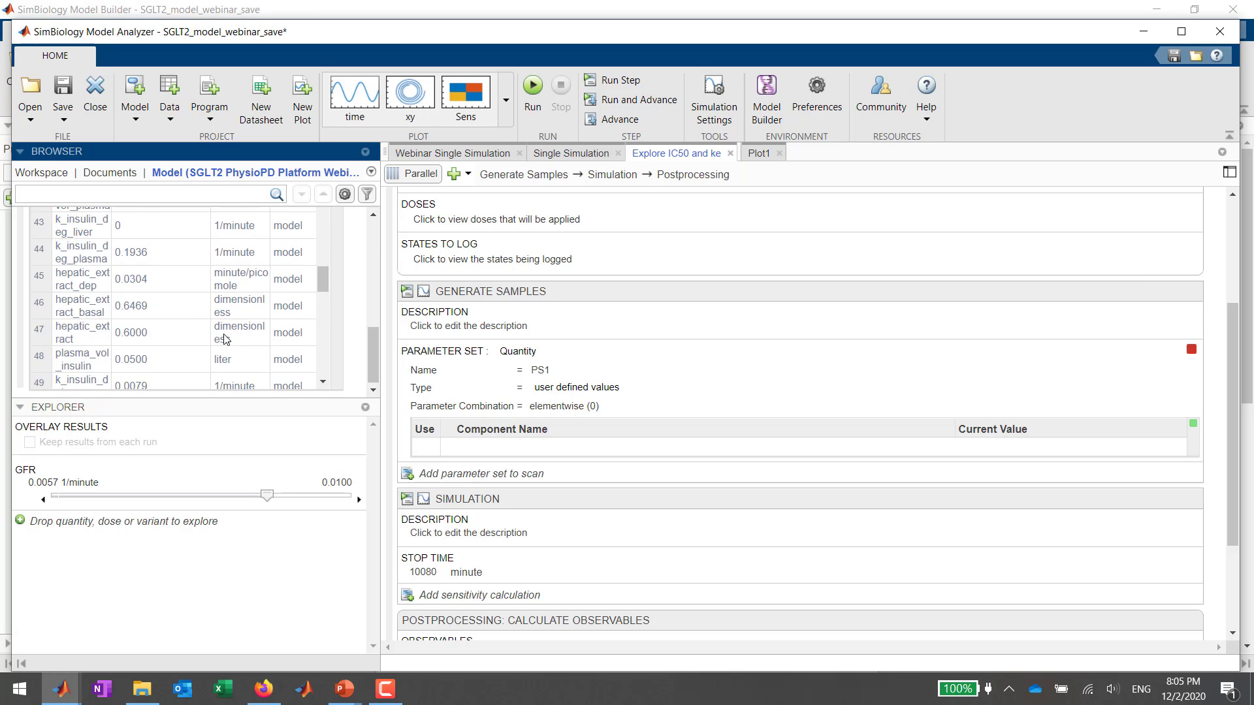
{"action": "scroll", "coordinate": [225, 339], "scroll_direction": "down", "scroll_amount": 8}
{"action": "left_click", "coordinate": [77, 354]}
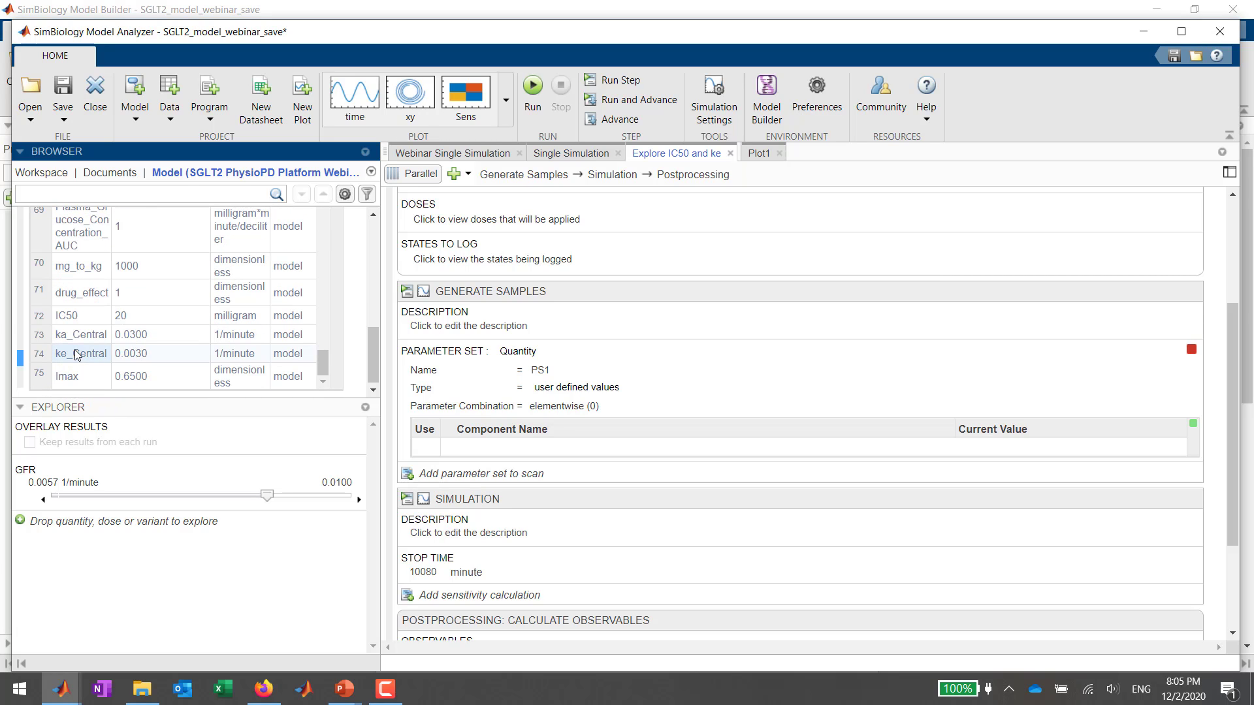
{"action": "left_click_drag", "start_coordinate": [70, 318], "coordinate": [507, 451]}
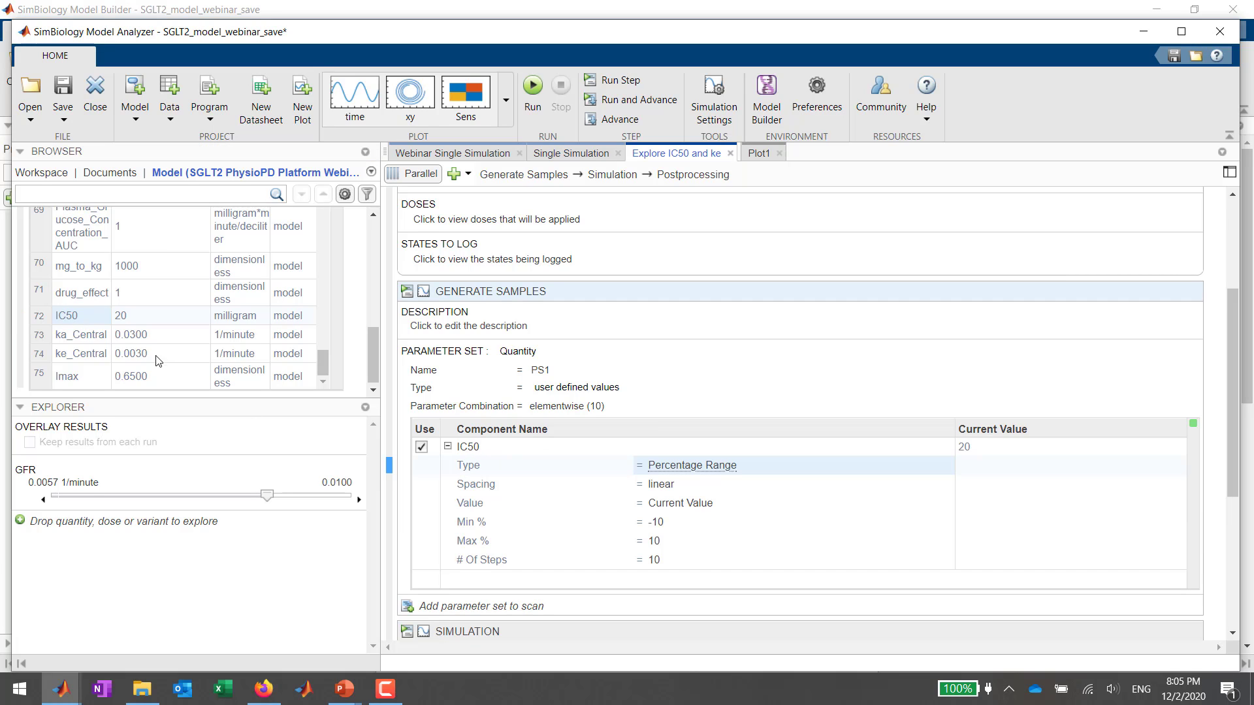
{"action": "left_click_drag", "start_coordinate": [80, 346], "coordinate": [480, 578]}
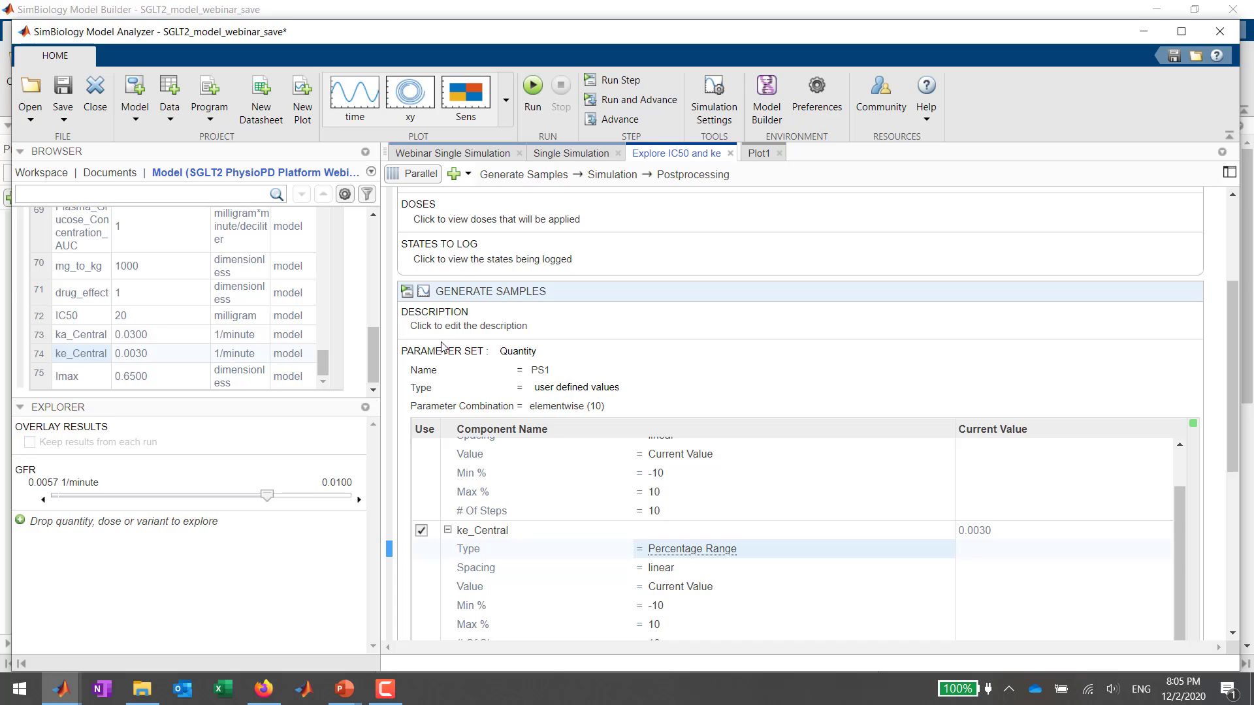
Review which kinds of parameter set and which value types are available for PS1.
{"action": "left_click", "coordinate": [532, 352]}
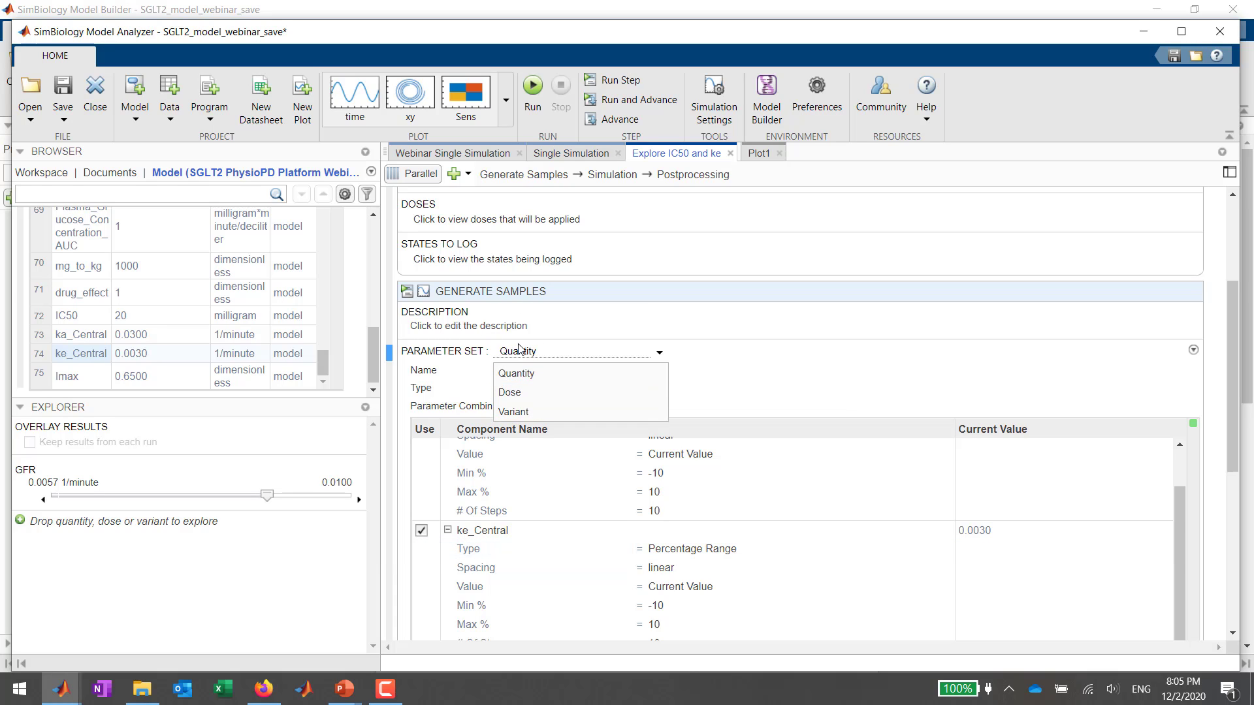
{"action": "left_click", "coordinate": [519, 349]}
{"action": "scroll", "coordinate": [708, 418], "scroll_direction": "down", "scroll_amount": 3}
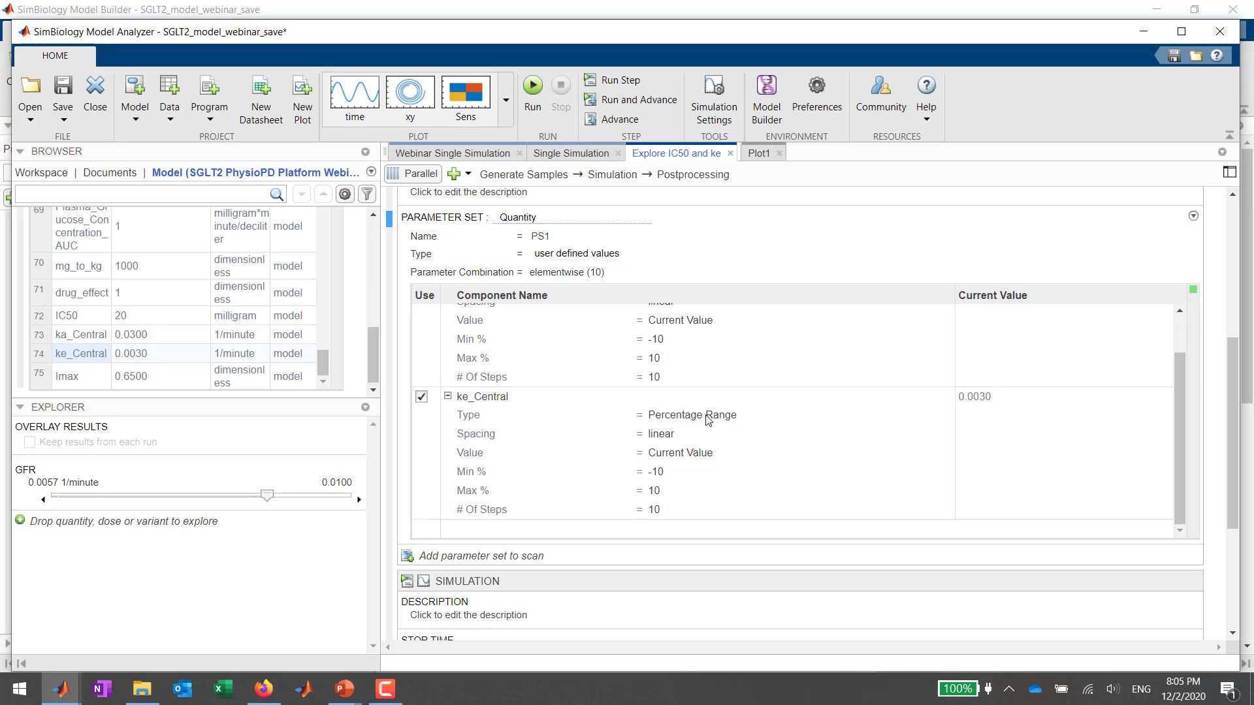
{"action": "left_click", "coordinate": [588, 255]}
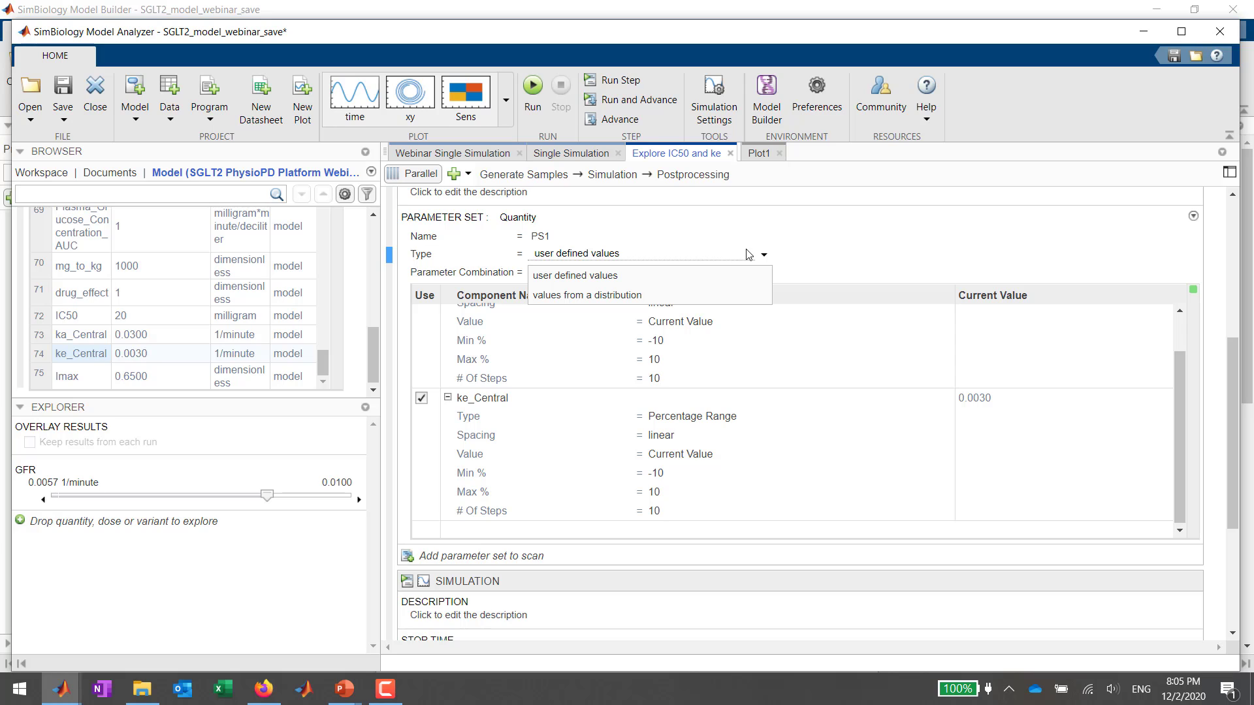
{"action": "left_click", "coordinate": [759, 255]}
Define IC50 as a Range Of Values with minimum 10, maximum 190 and 5 steps.
{"action": "scroll", "coordinate": [688, 323], "scroll_direction": "up", "scroll_amount": 1}
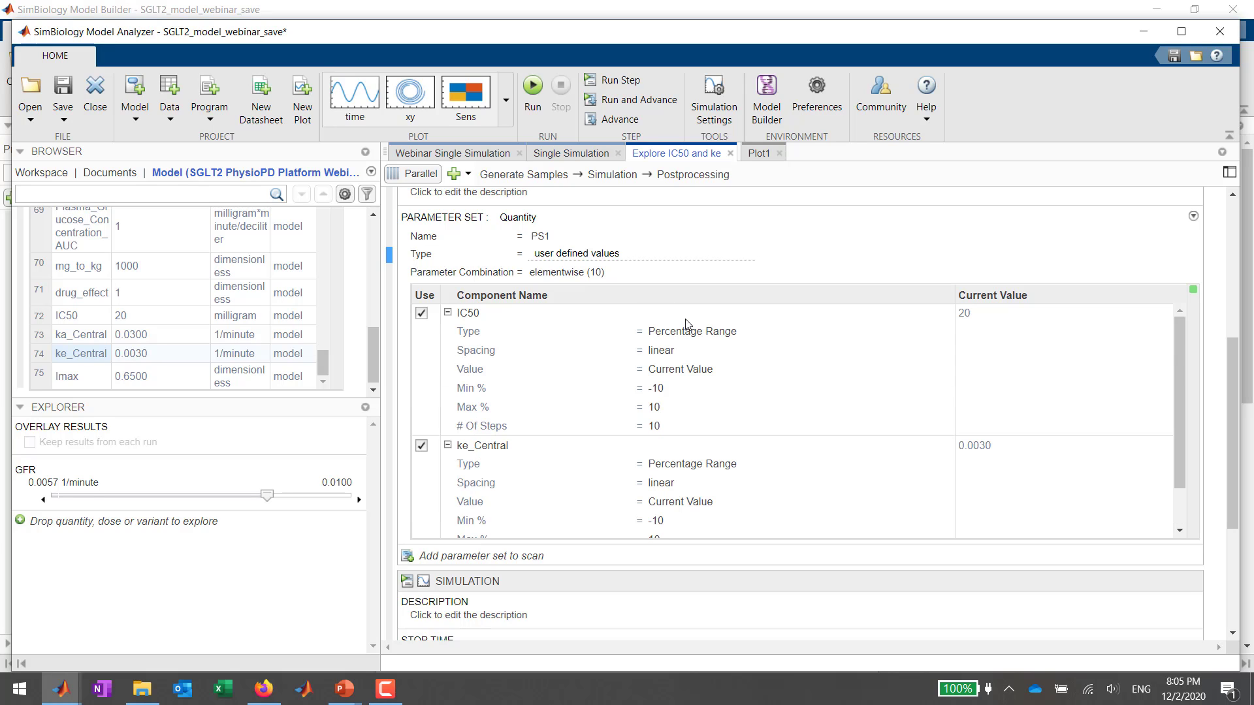
{"action": "left_click", "coordinate": [696, 333]}
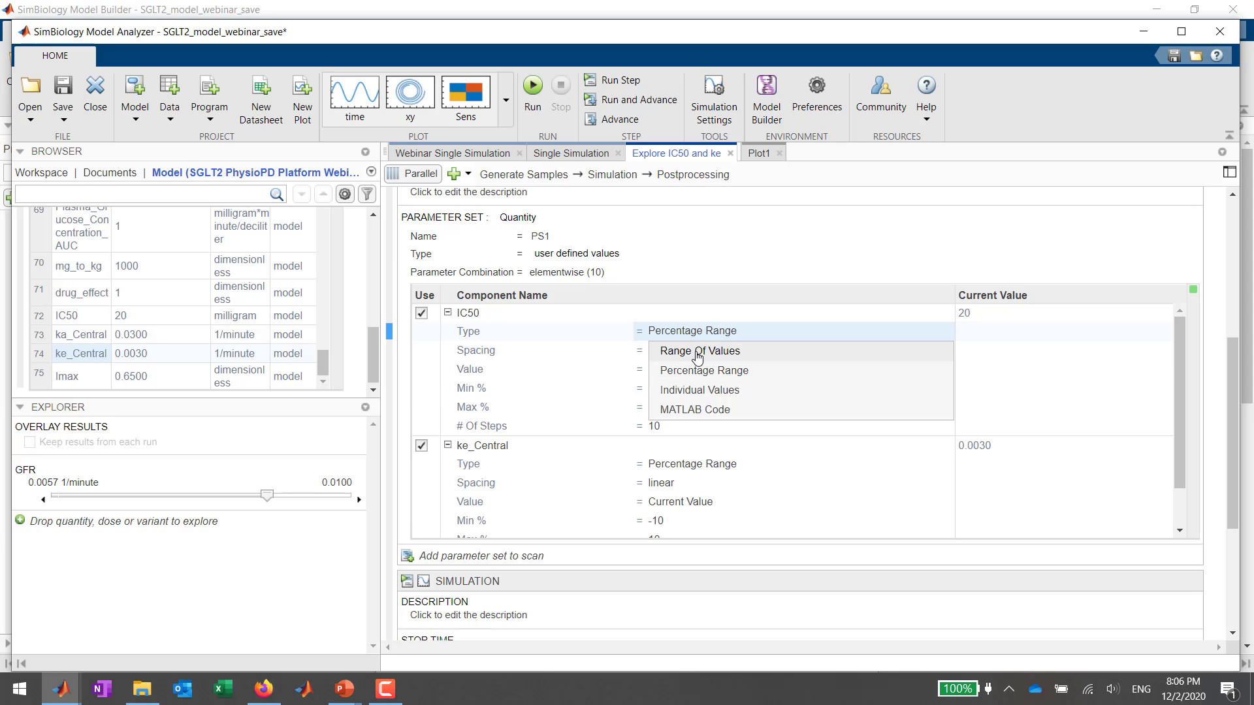
{"action": "left_click", "coordinate": [697, 351]}
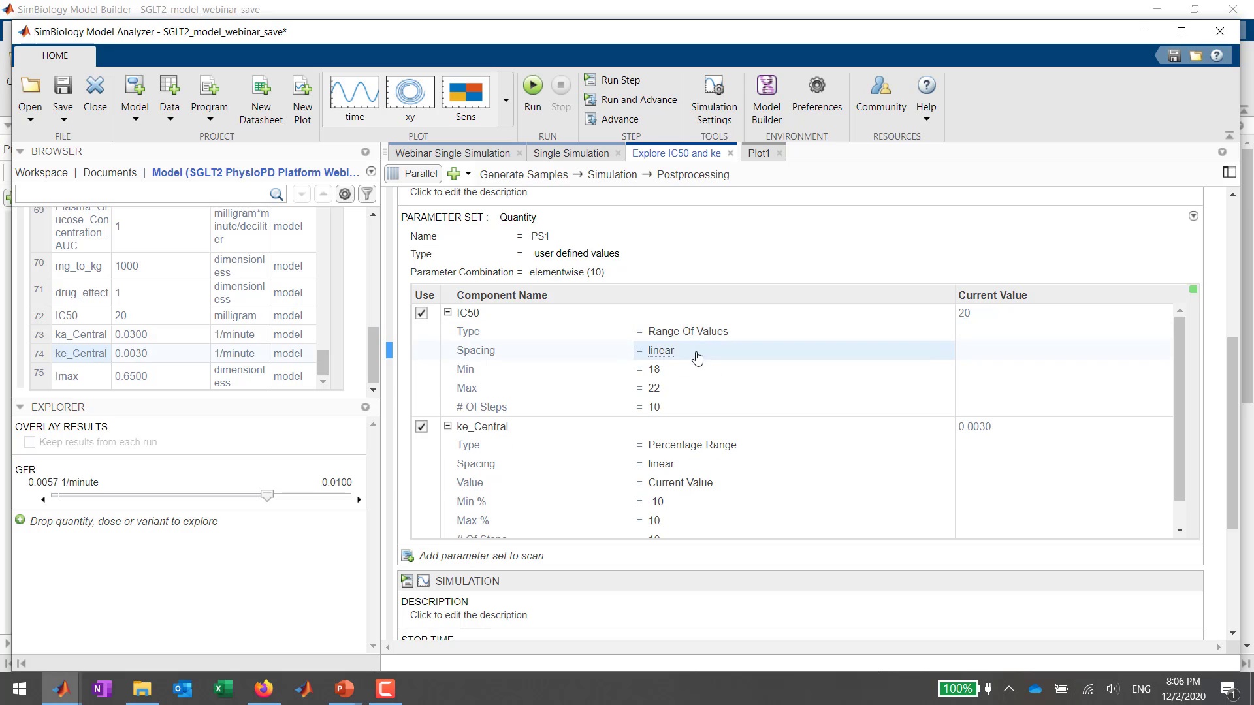
{"action": "left_click", "coordinate": [655, 390]}
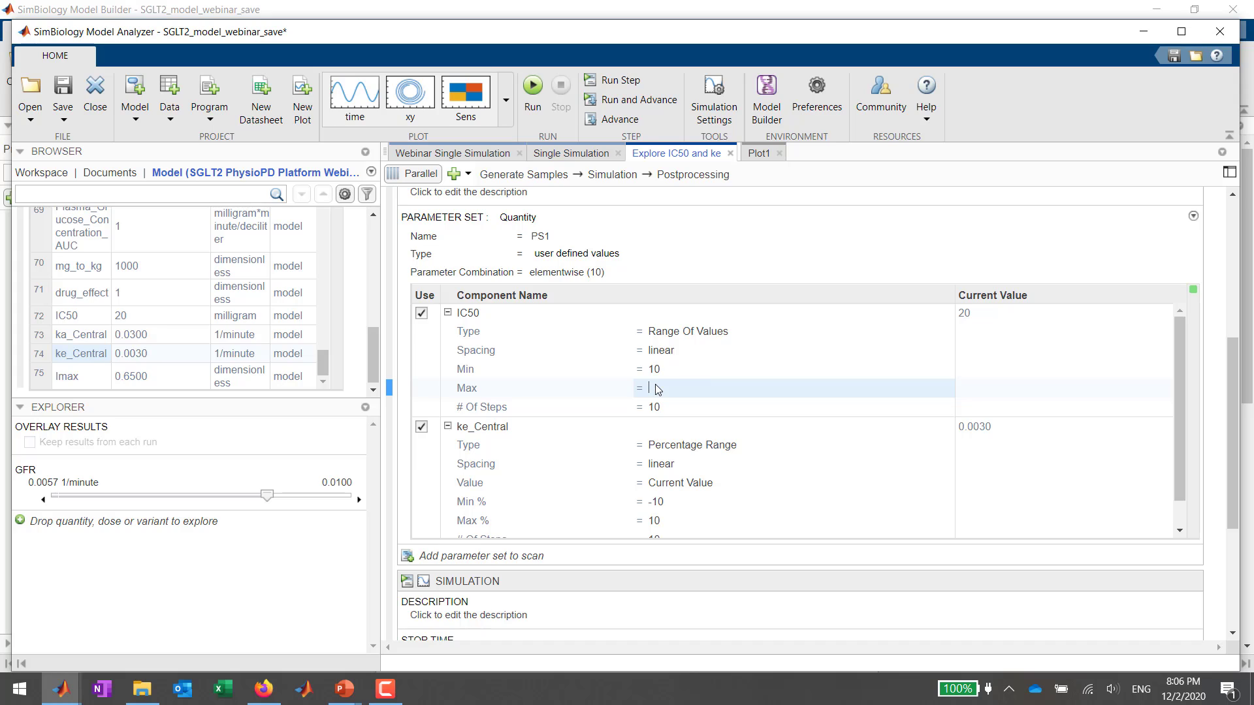
{"action": "type", "text": "100"}
{"action": "key", "text": "Return"}
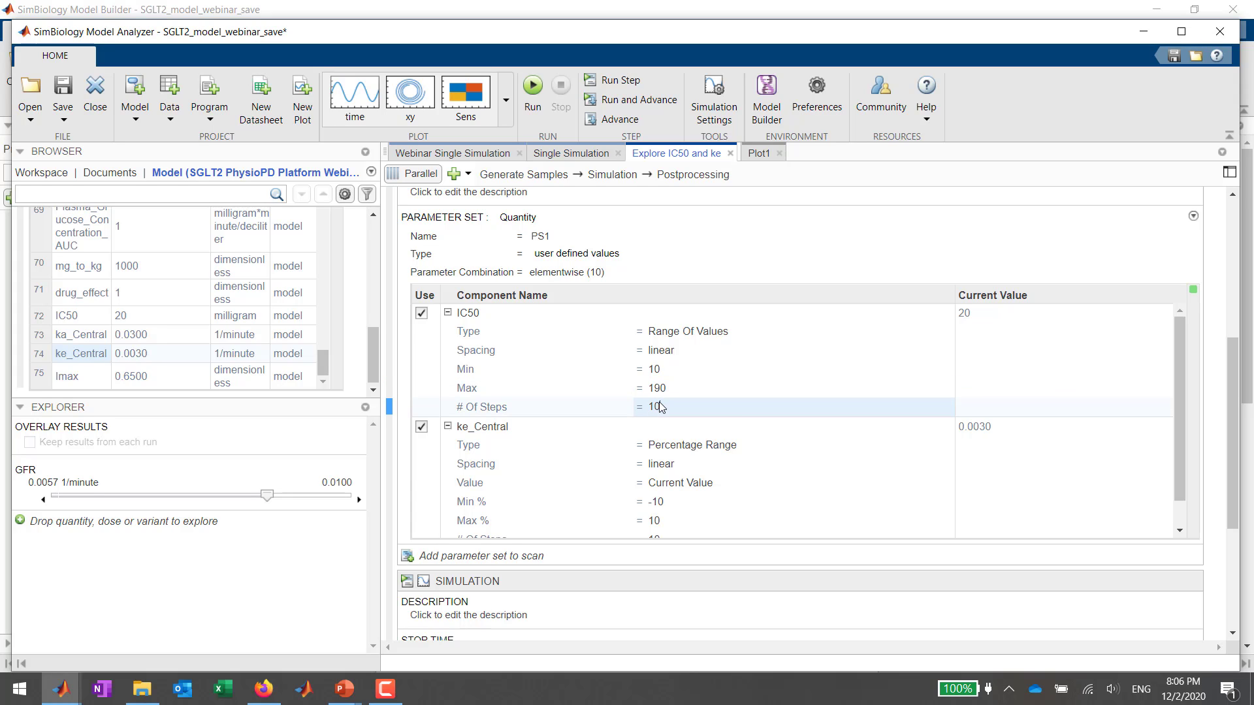
{"action": "key", "text": "BackSpace"}
{"action": "type", "text": "5"}
{"action": "key", "text": "Return"}
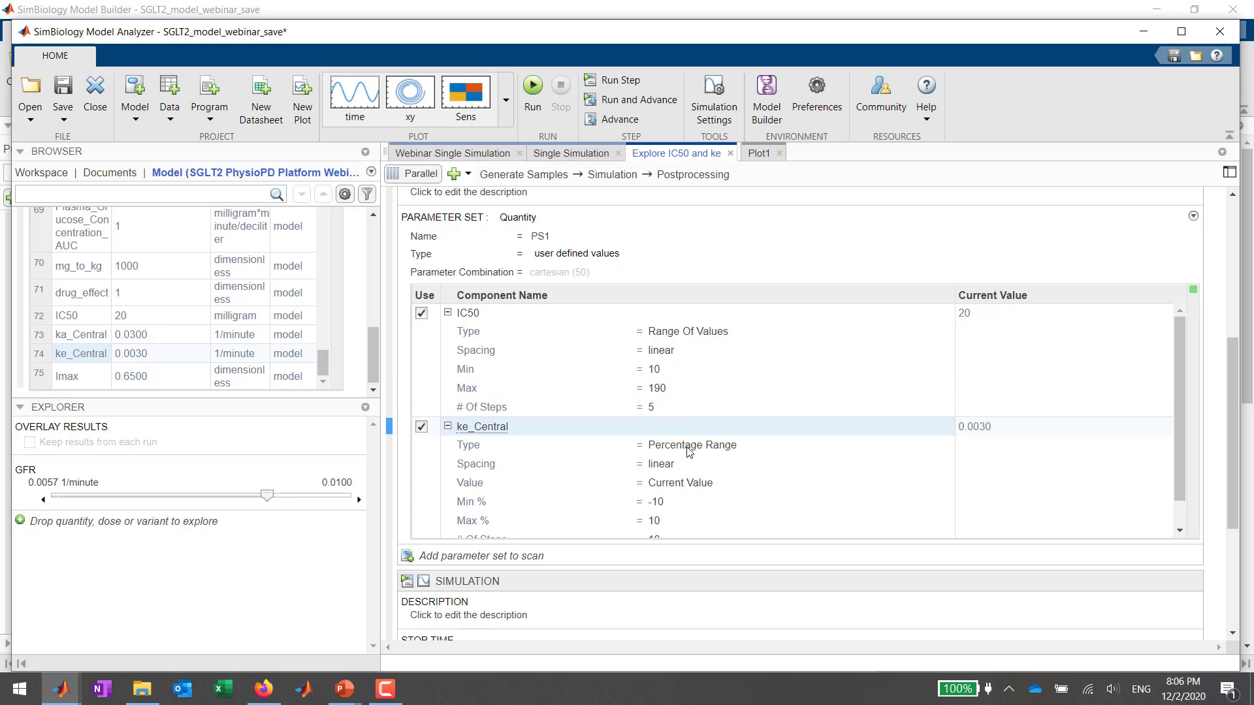
Define ke_Central as a Range Of Values with minimum 0.001 and maximum 0.01.
{"action": "left_click", "coordinate": [692, 446]}
{"action": "left_click", "coordinate": [701, 466]}
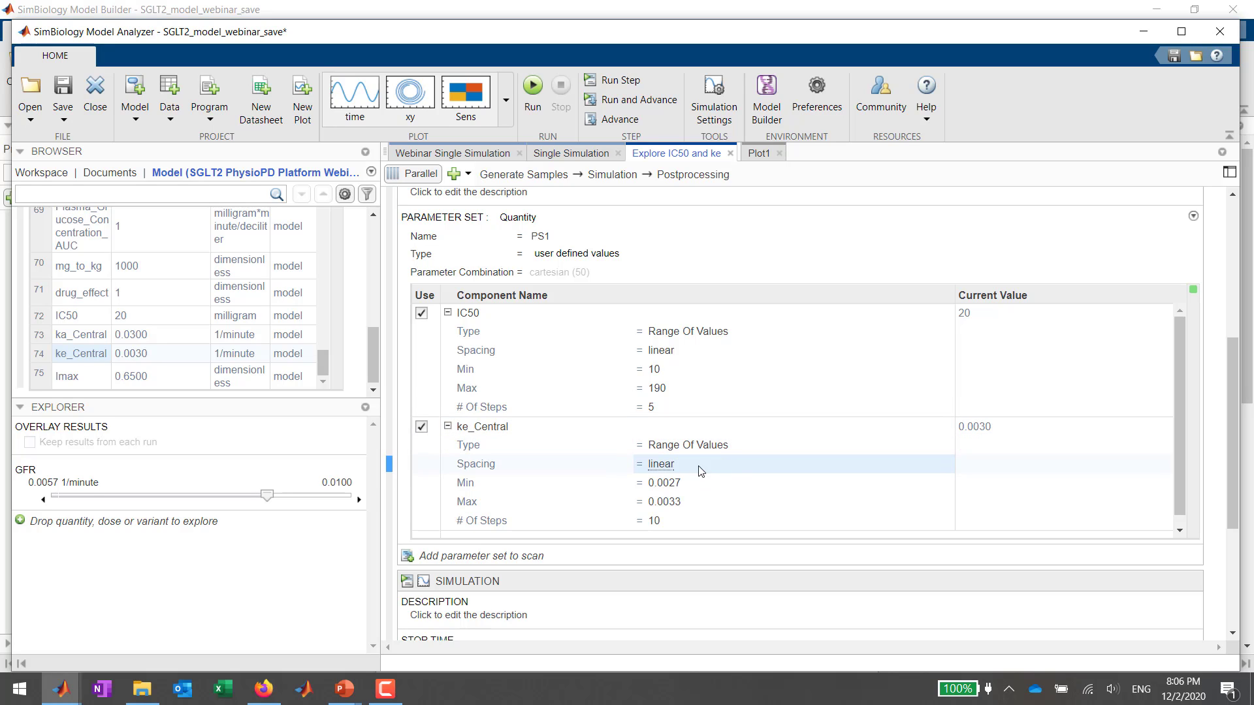
{"action": "left_click", "coordinate": [669, 484]}
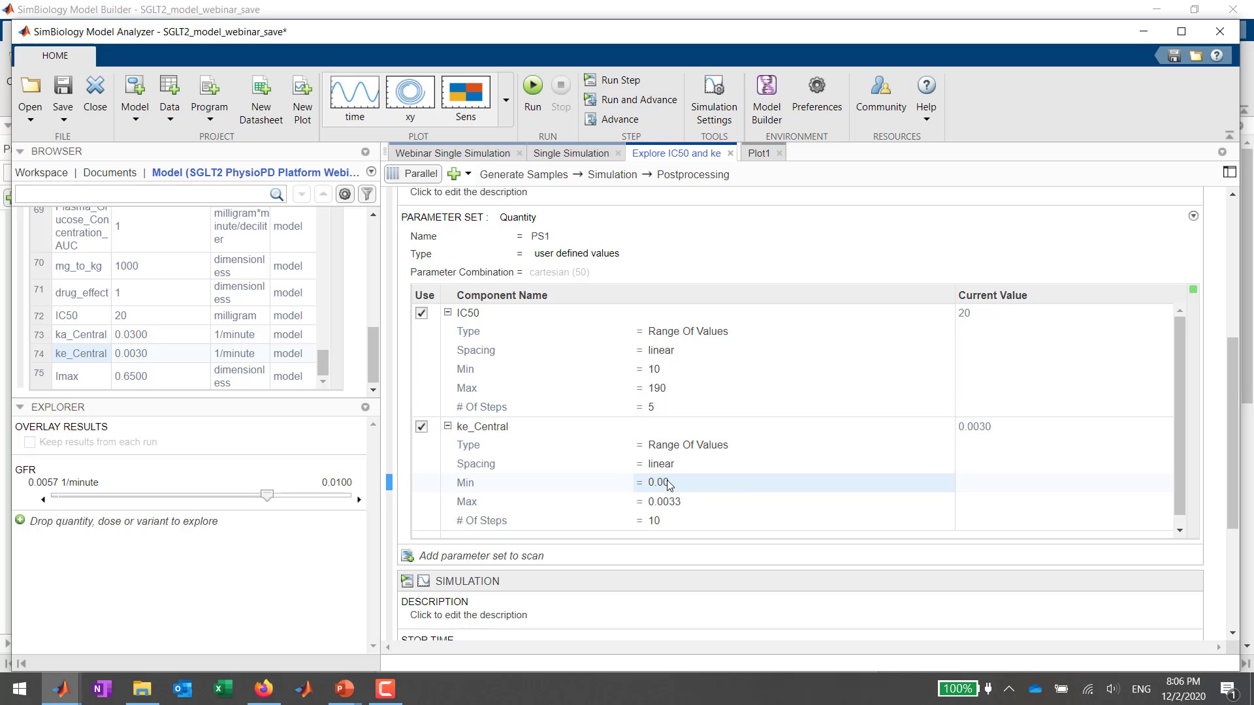
{"action": "key", "text": "Return"}
{"action": "left_click", "coordinate": [673, 508]}
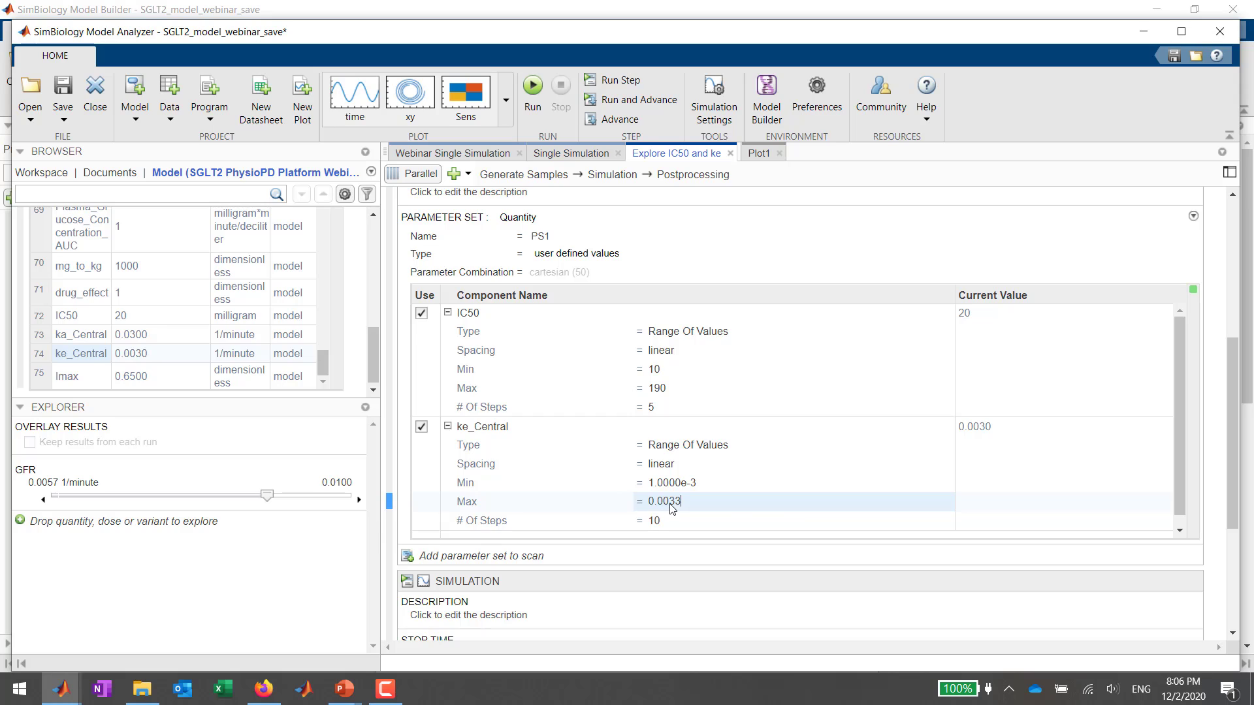
{"action": "type", "text": "100"}
{"action": "key", "text": "Return"}
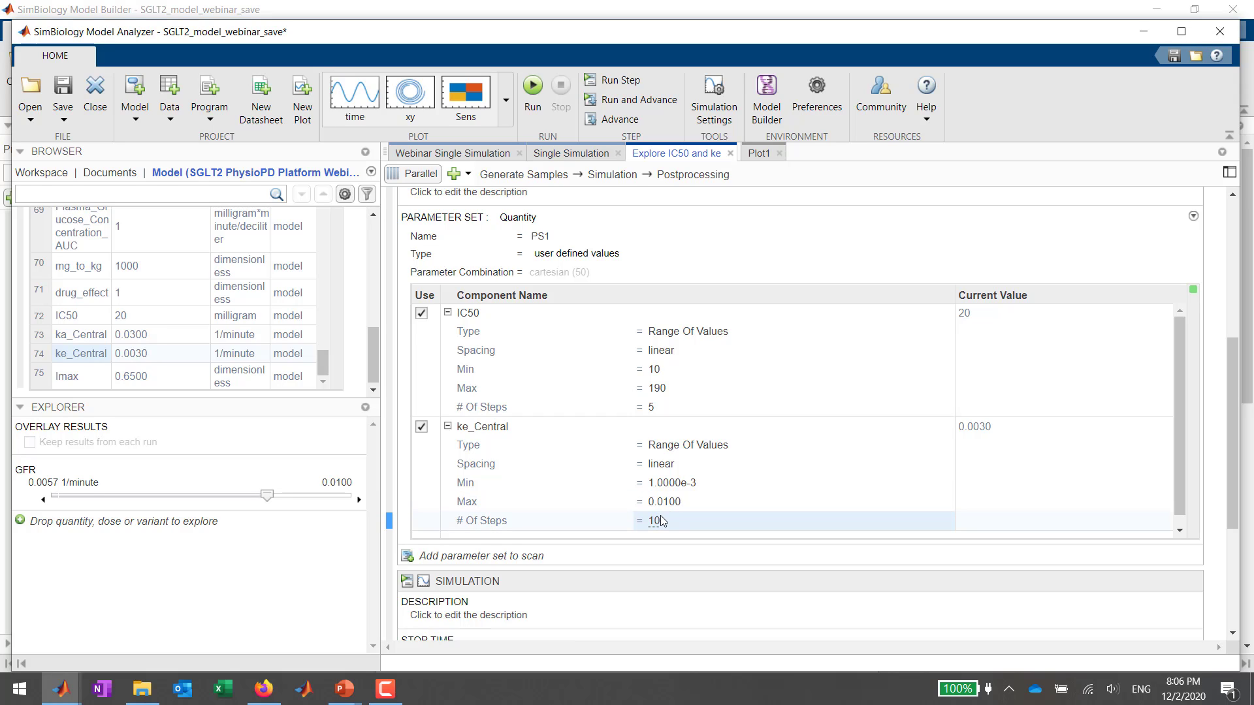
Set the number of steps for the ke_Central range to 5.
{"action": "key", "text": "BackSpace"}
{"action": "type", "text": "5"}
{"action": "key", "text": "Return"}
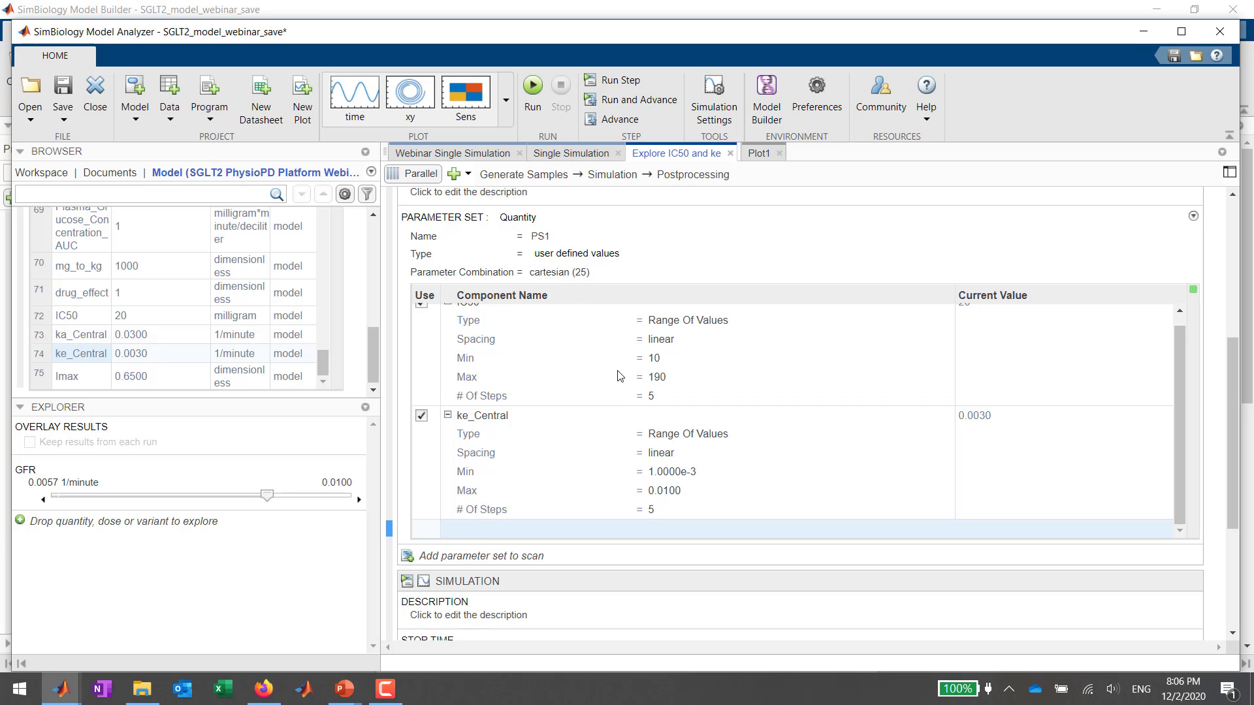
Turn off plot generation for the Generate Samples and Simulation steps of the program.
{"action": "scroll", "coordinate": [620, 377], "scroll_direction": "up", "scroll_amount": 1}
{"action": "scroll", "coordinate": [624, 251], "scroll_direction": "up", "scroll_amount": 5}
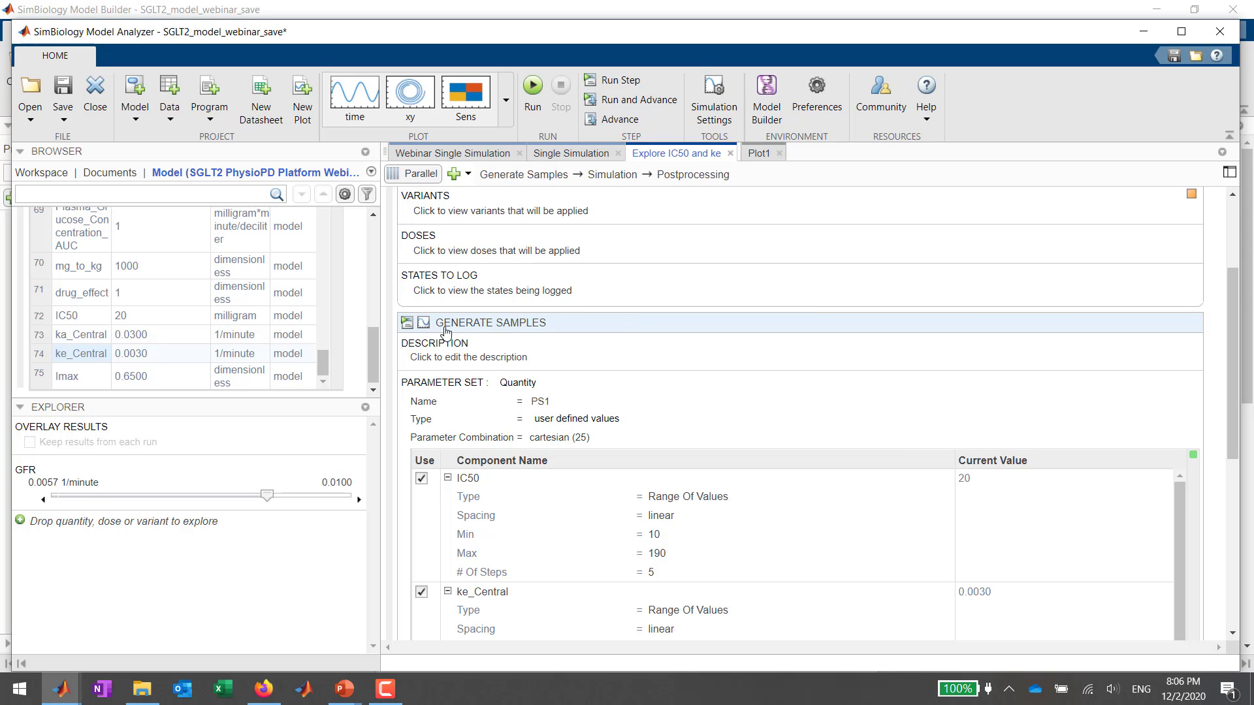
{"action": "left_click", "coordinate": [424, 325]}
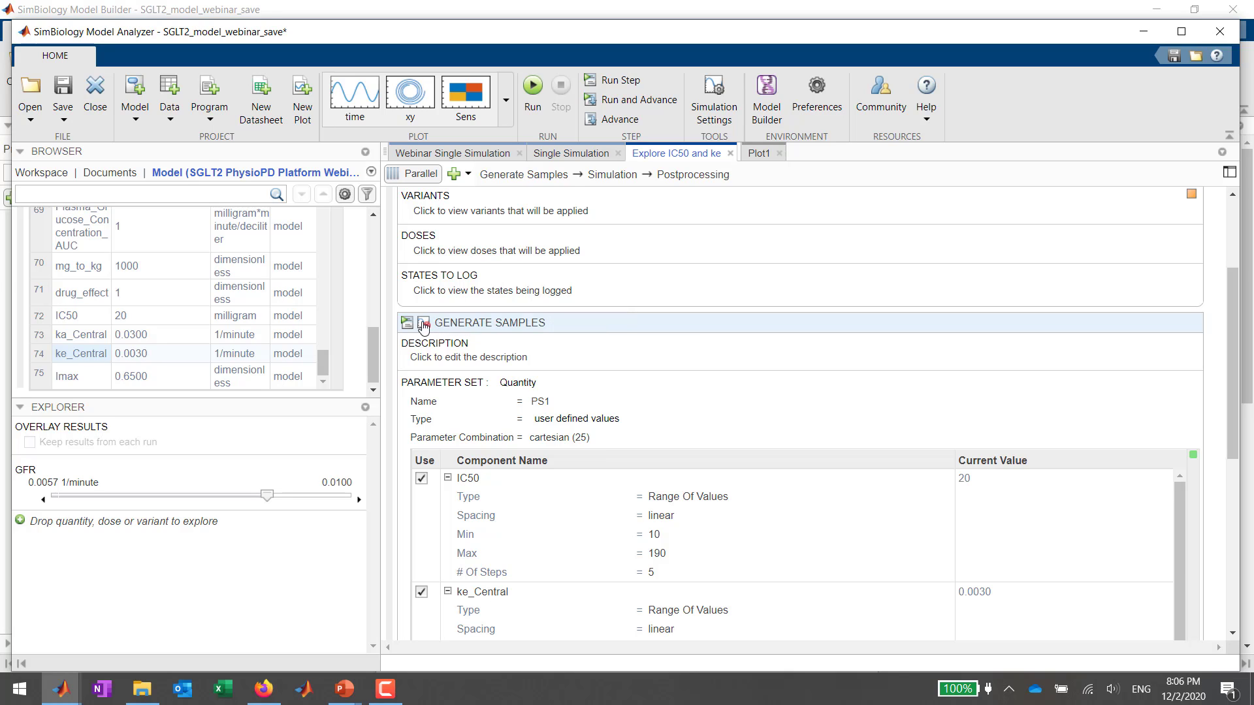
{"action": "left_click", "coordinate": [408, 324]}
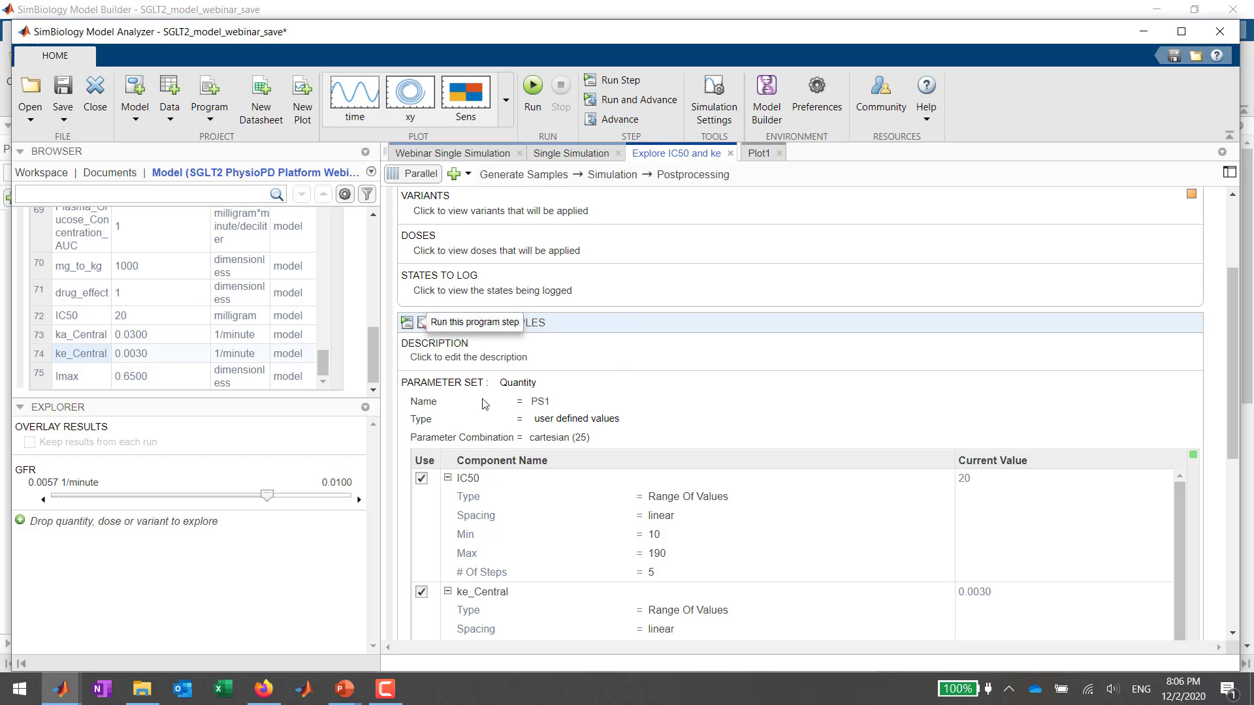
{"action": "scroll", "coordinate": [549, 393], "scroll_direction": "down", "scroll_amount": 5}
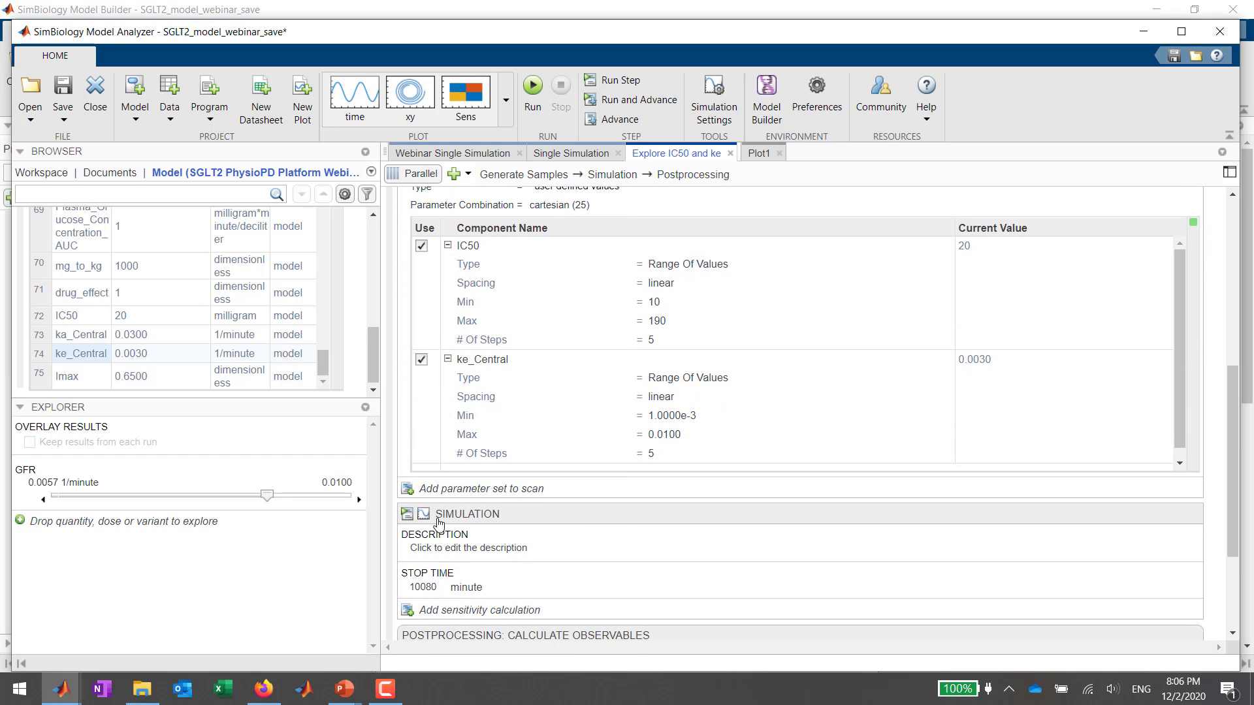
{"action": "left_click", "coordinate": [424, 515]}
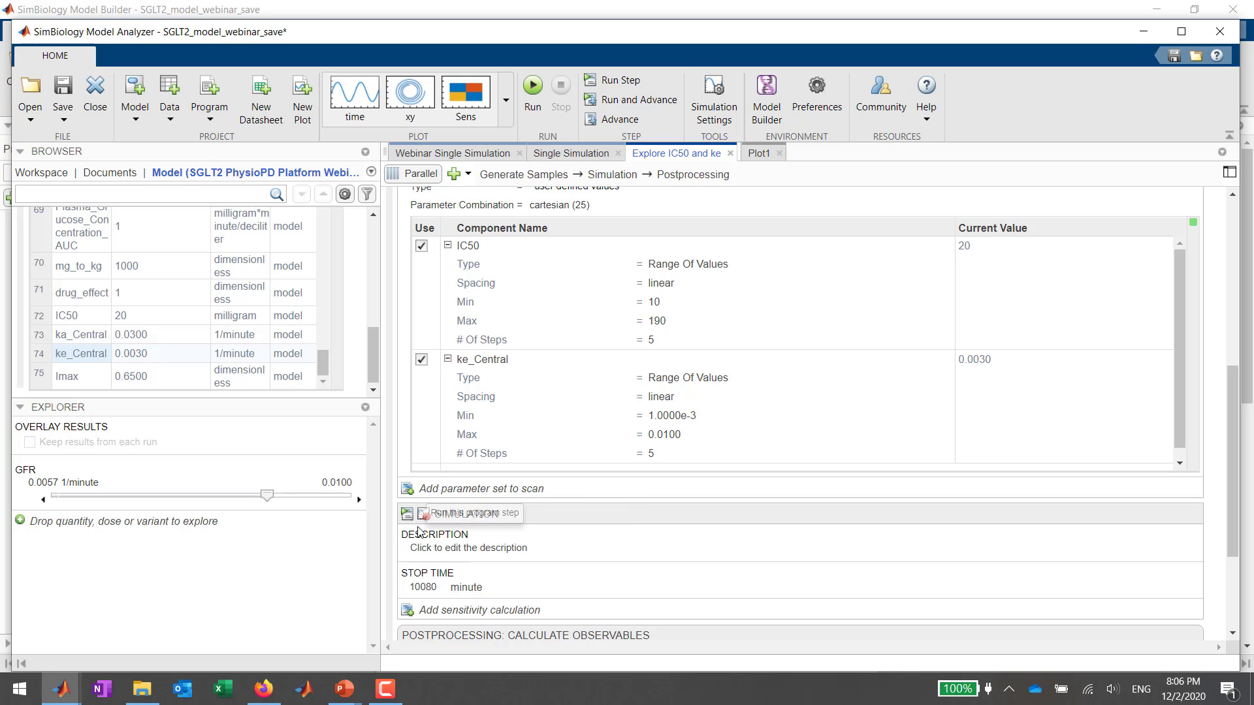
Include the max_urinary_AUC observable in the postprocessing and run the Simulation step of the scan.
{"action": "scroll", "coordinate": [491, 576], "scroll_direction": "down", "scroll_amount": 3}
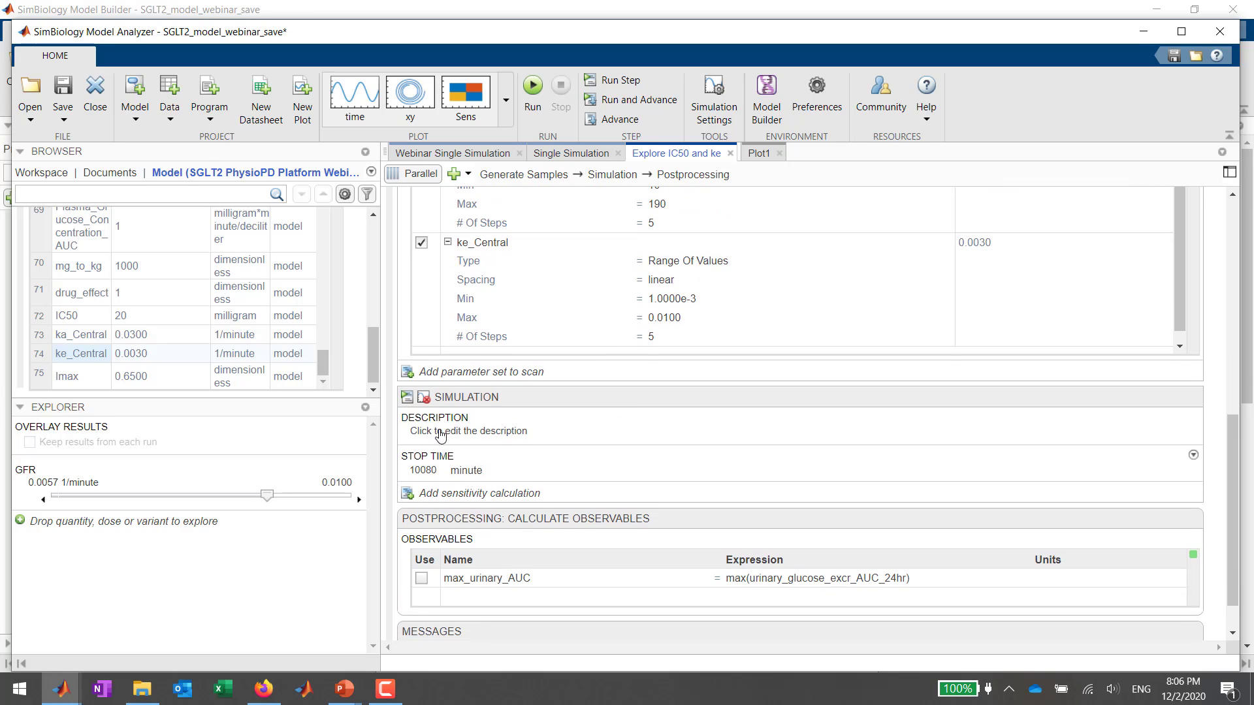
{"action": "left_click", "coordinate": [421, 579]}
{"action": "left_click", "coordinate": [407, 398]}
Expand the LastRun results of the Explore IC50 and ke program in the workspace.
{"action": "left_click", "coordinate": [58, 173]}
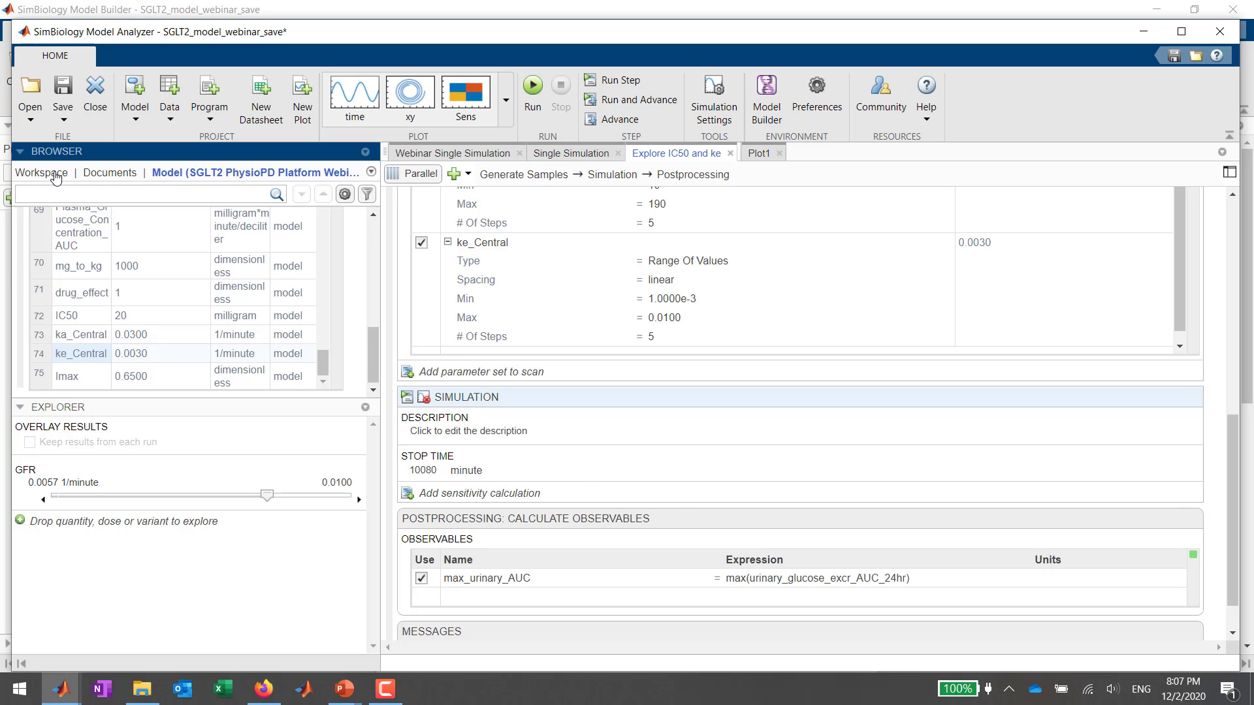
{"action": "left_click", "coordinate": [23, 262]}
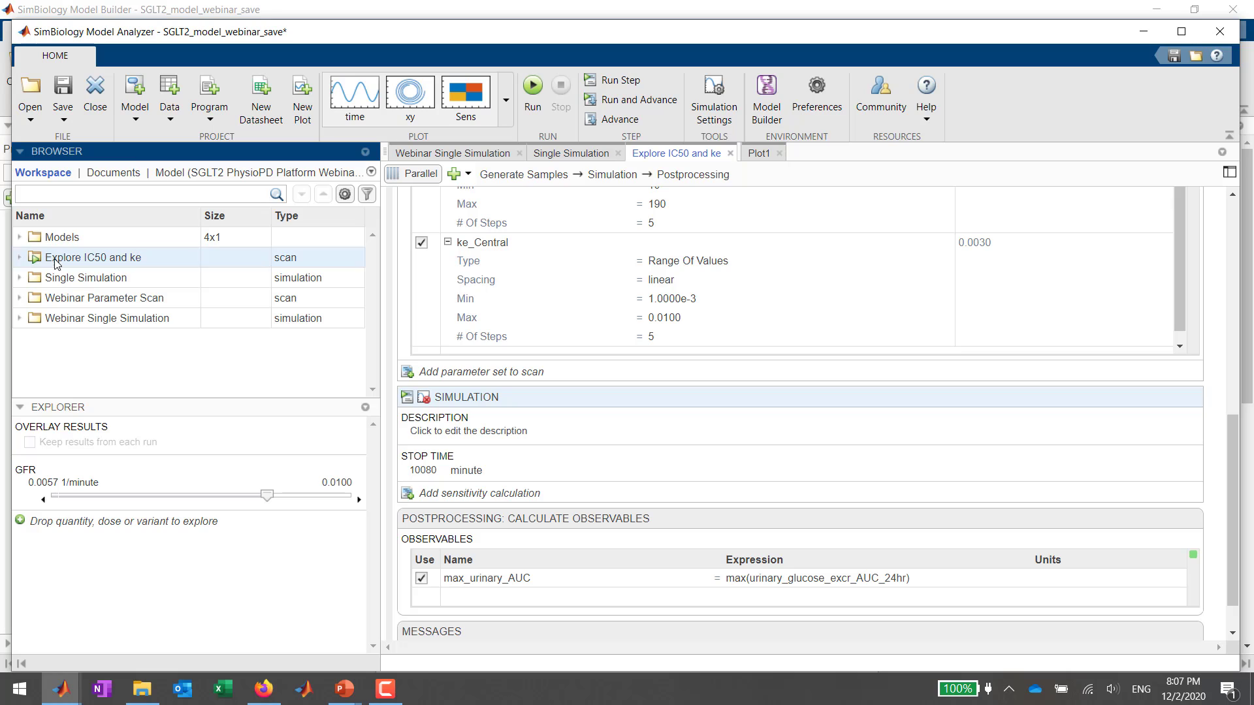
{"action": "left_click", "coordinate": [20, 259]}
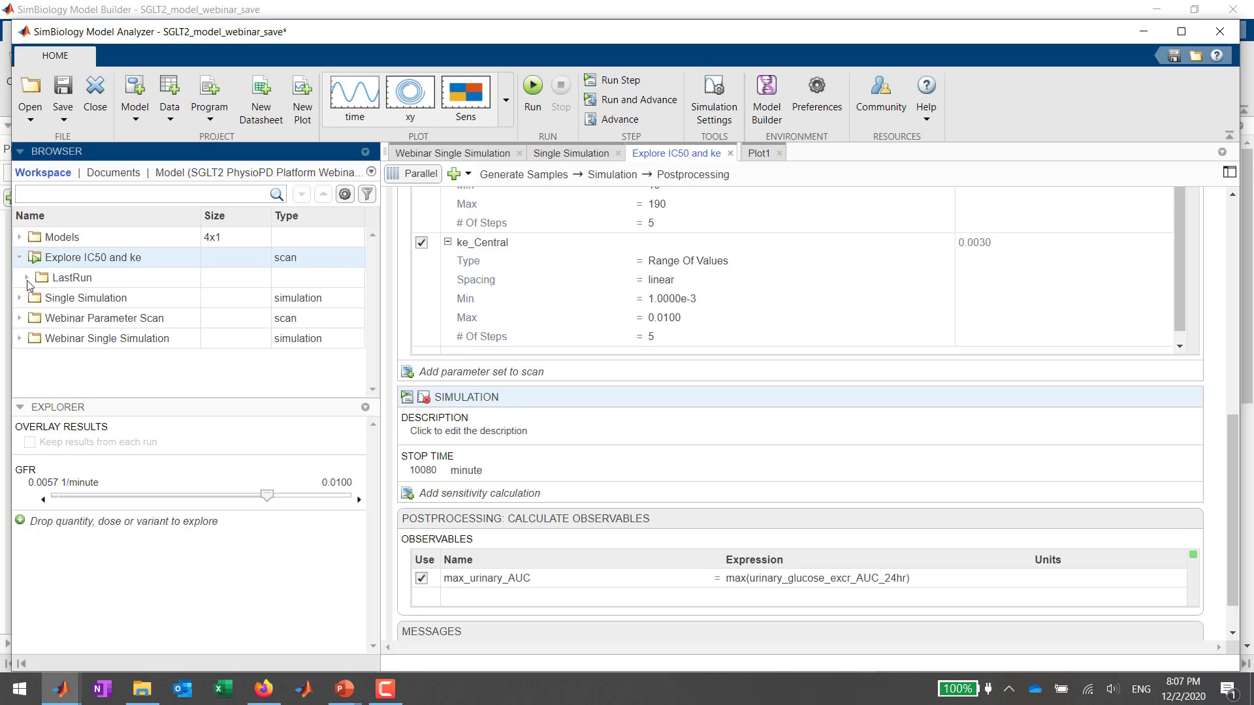
{"action": "left_click", "coordinate": [26, 278]}
{"action": "double_click", "coordinate": [52, 318]}
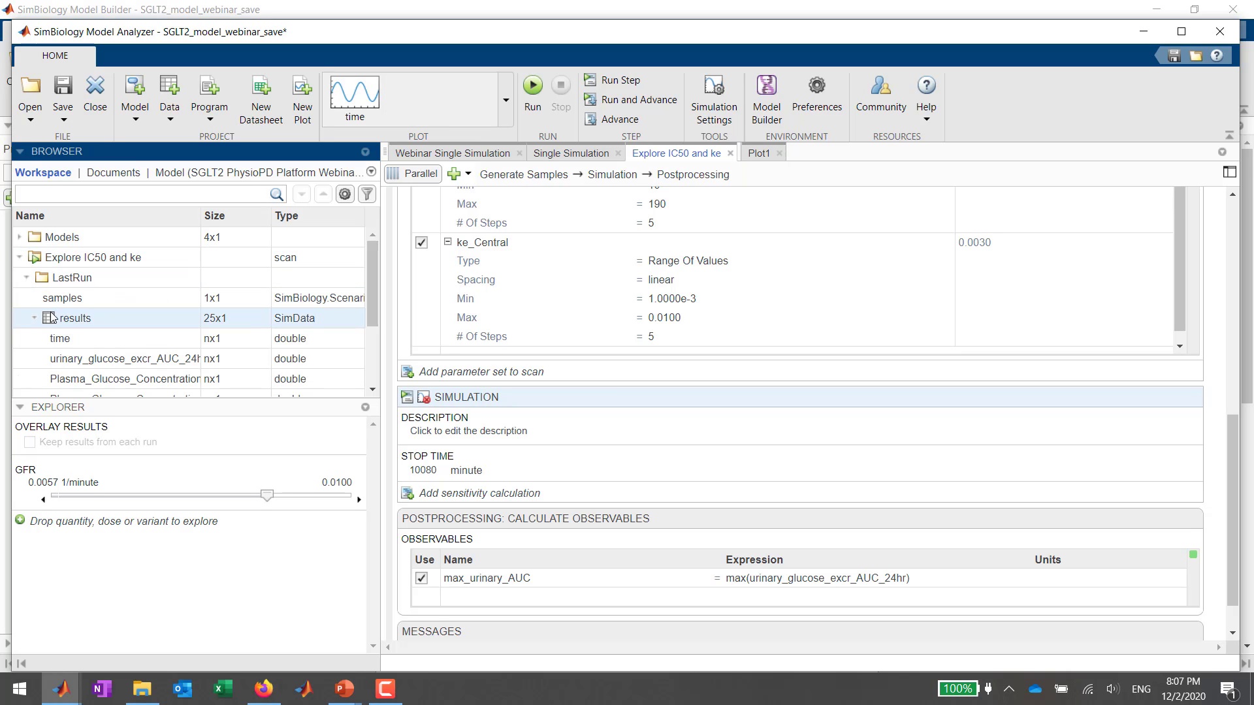
Create a Plot Matrix from the last run's samples and scalars, relating max_urinary_AUC to IC50 and ke_Central.
{"action": "left_click", "coordinate": [97, 302]}
{"action": "scroll", "coordinate": [97, 302], "scroll_direction": "down", "scroll_amount": 2}
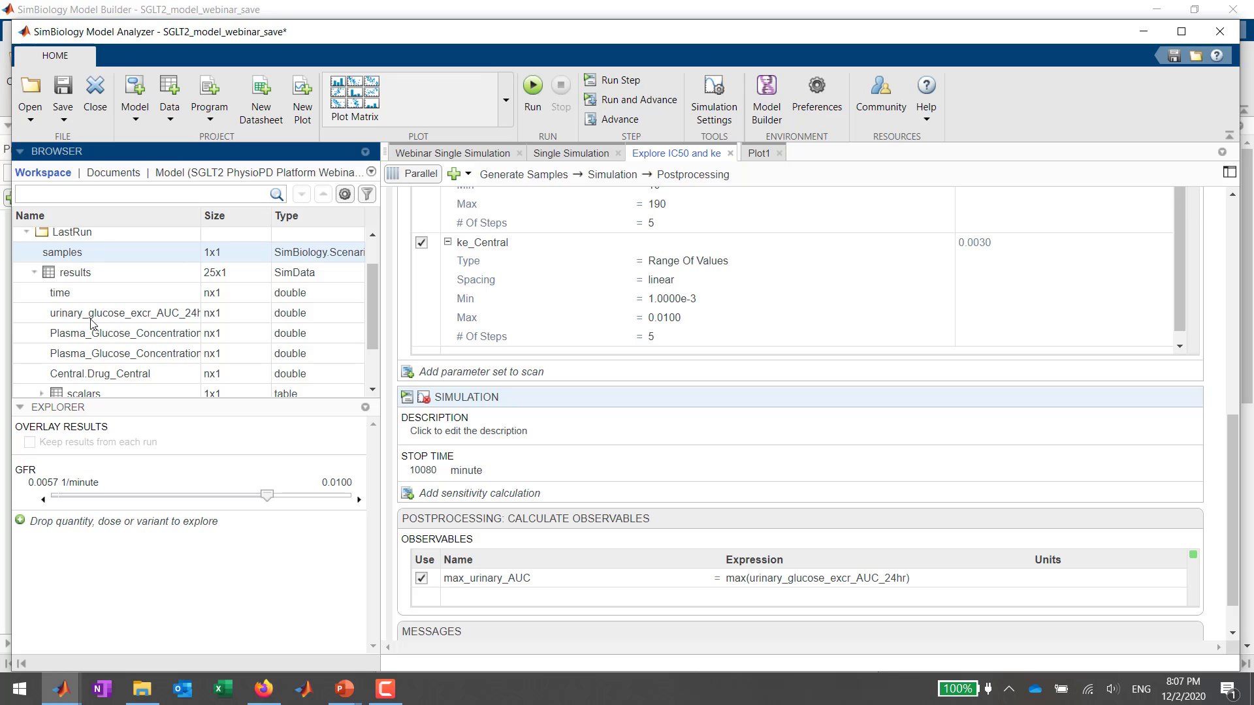
{"action": "scroll", "coordinate": [92, 325], "scroll_direction": "down", "scroll_amount": 2}
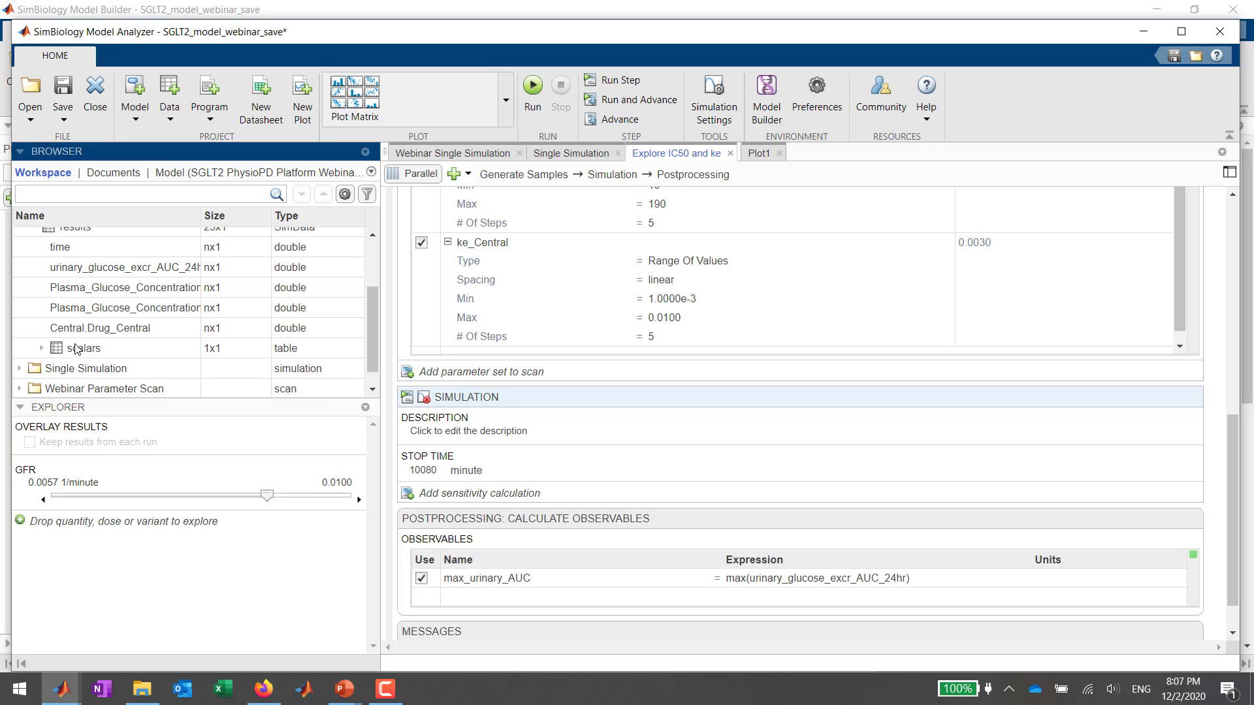
{"action": "left_click", "coordinate": [76, 349]}
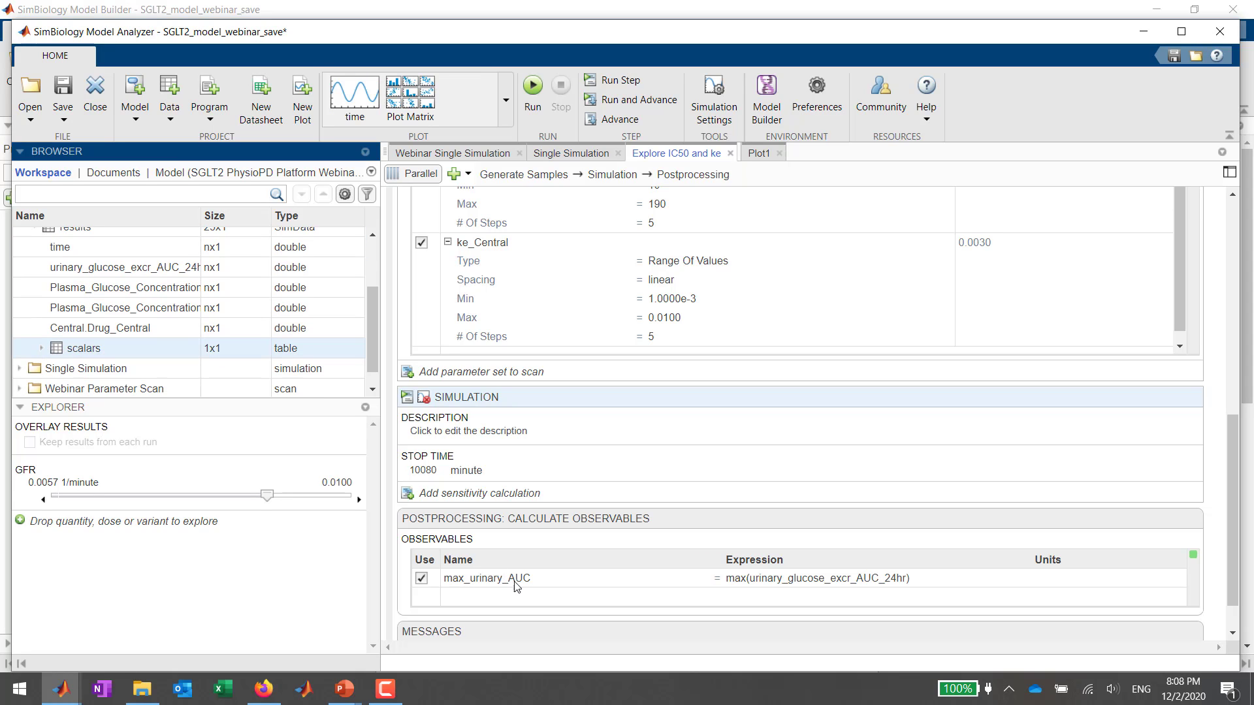
{"action": "left_click", "coordinate": [42, 348]}
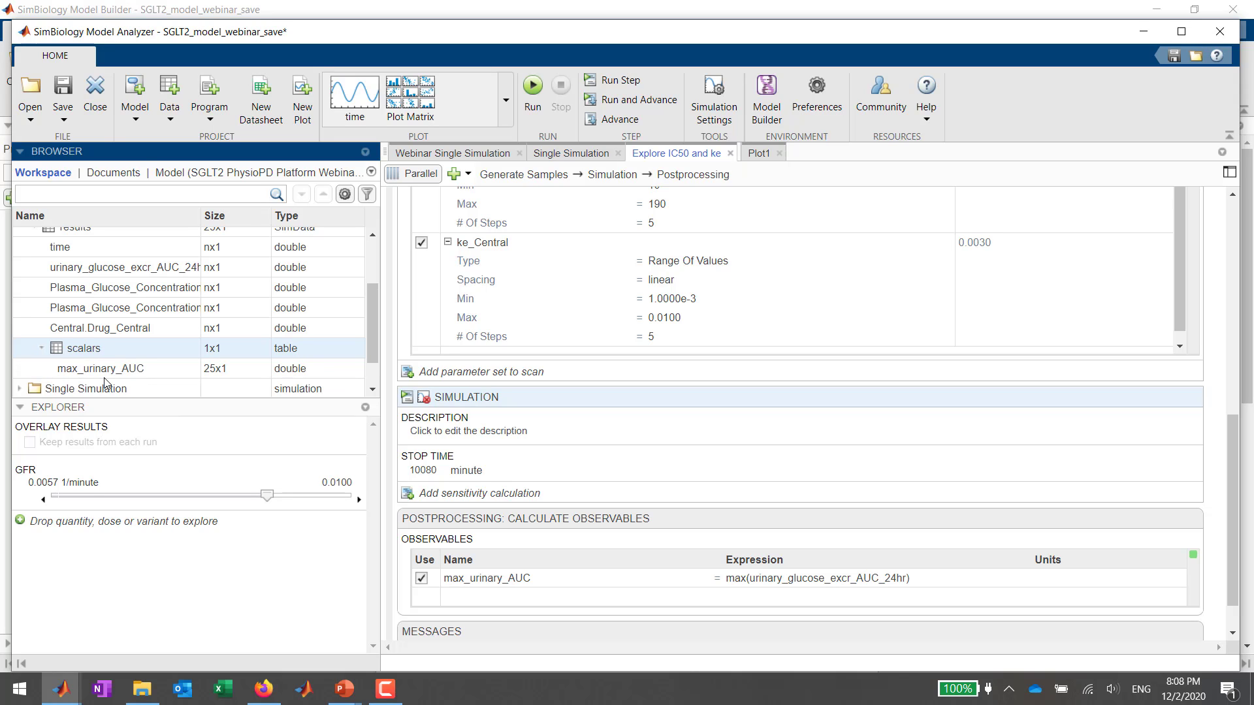
{"action": "left_click", "coordinate": [41, 348]}
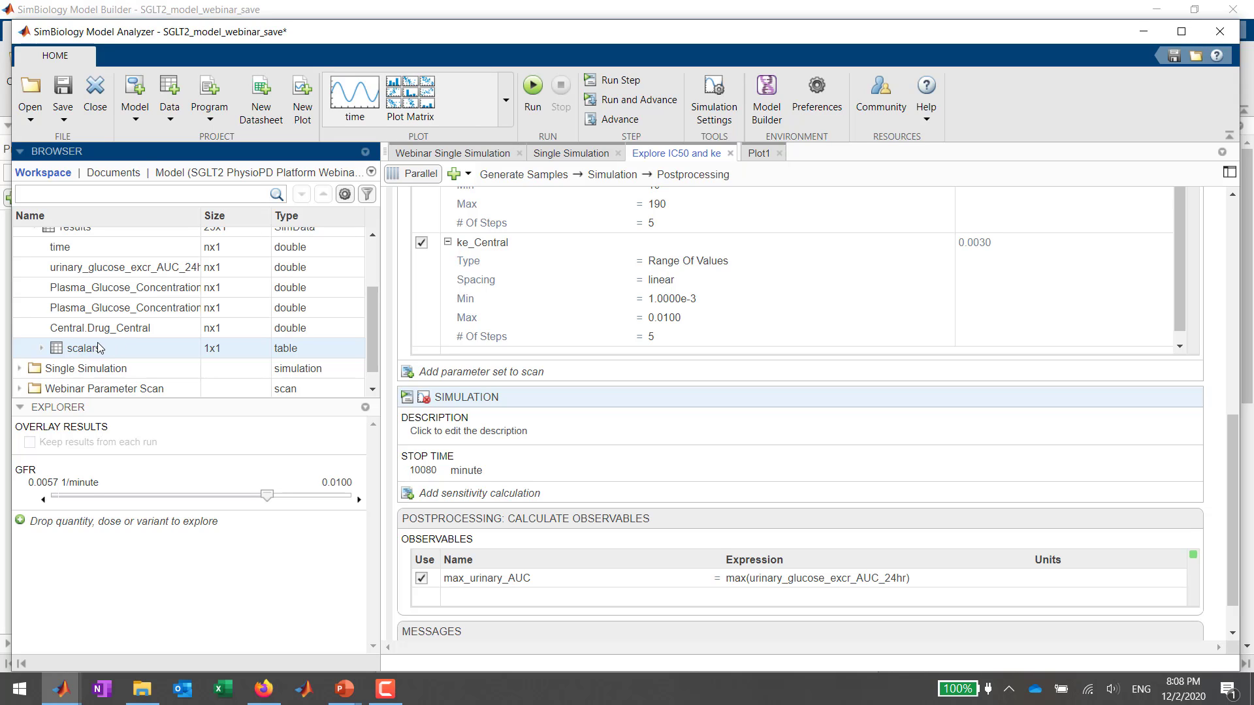
{"action": "left_click", "coordinate": [418, 109]}
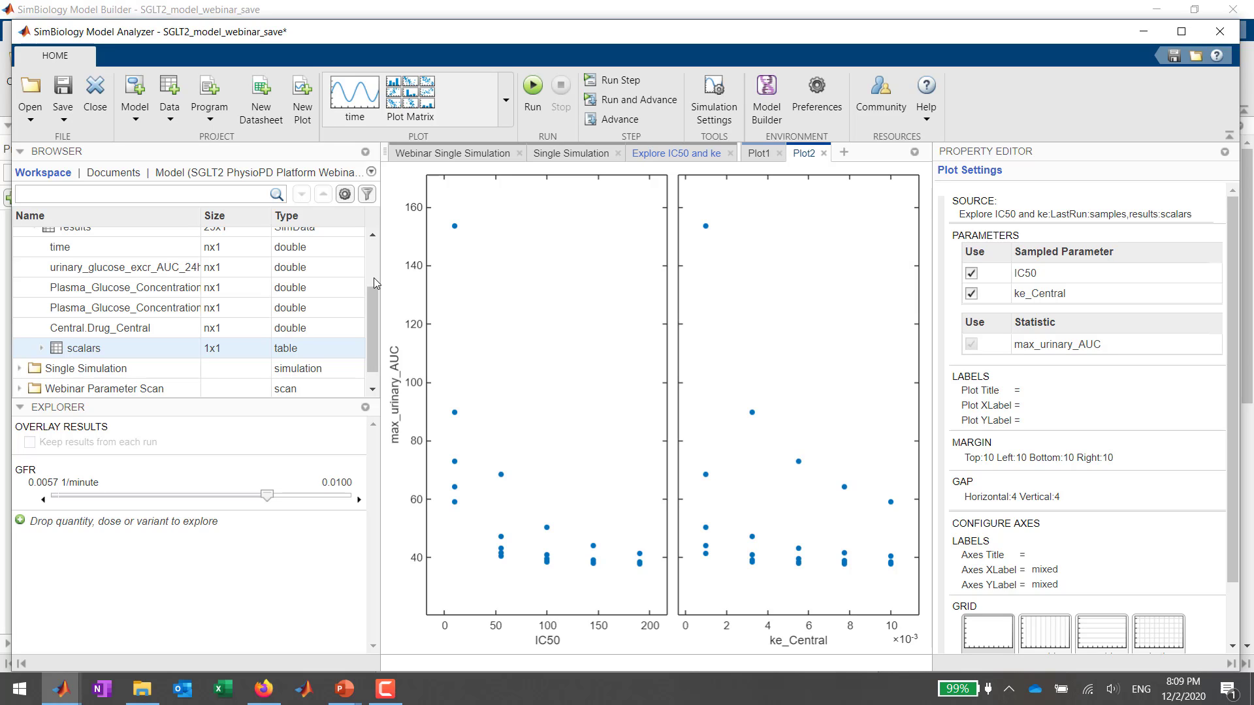
Import calibrationData.xlsx as a data table, treating its first row as header information.
{"action": "left_click", "coordinate": [165, 116]}
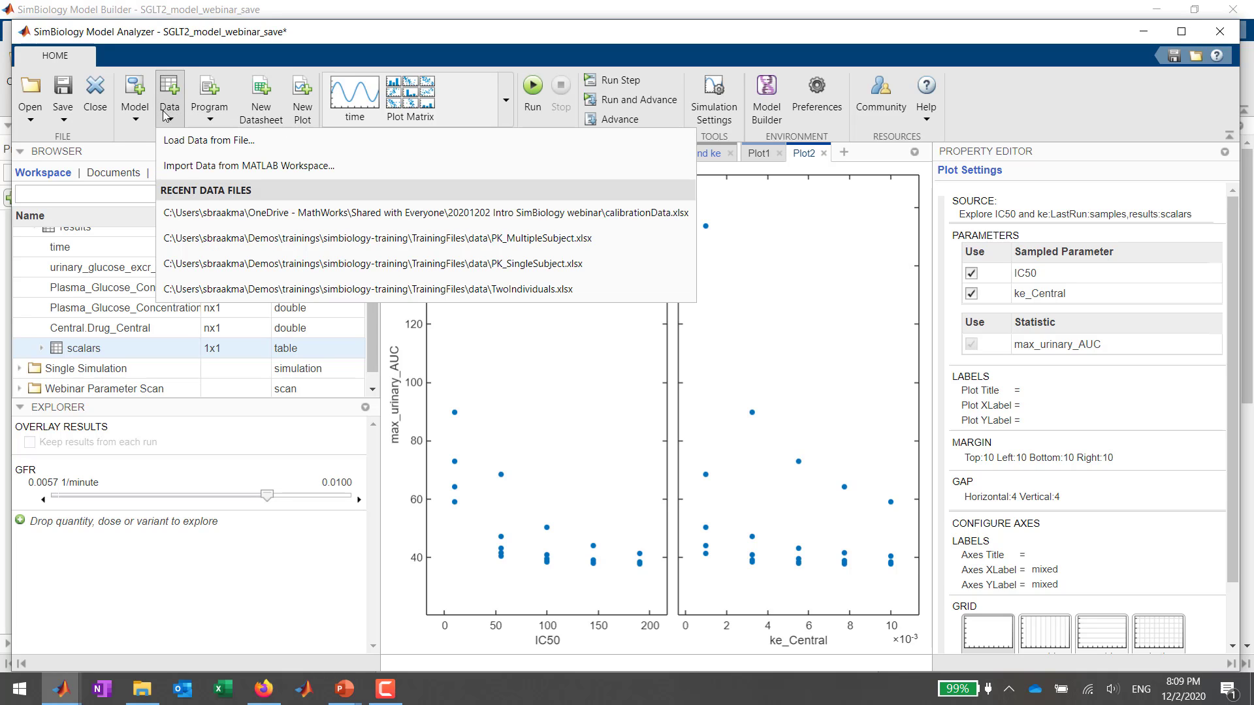
{"action": "left_click", "coordinate": [226, 147]}
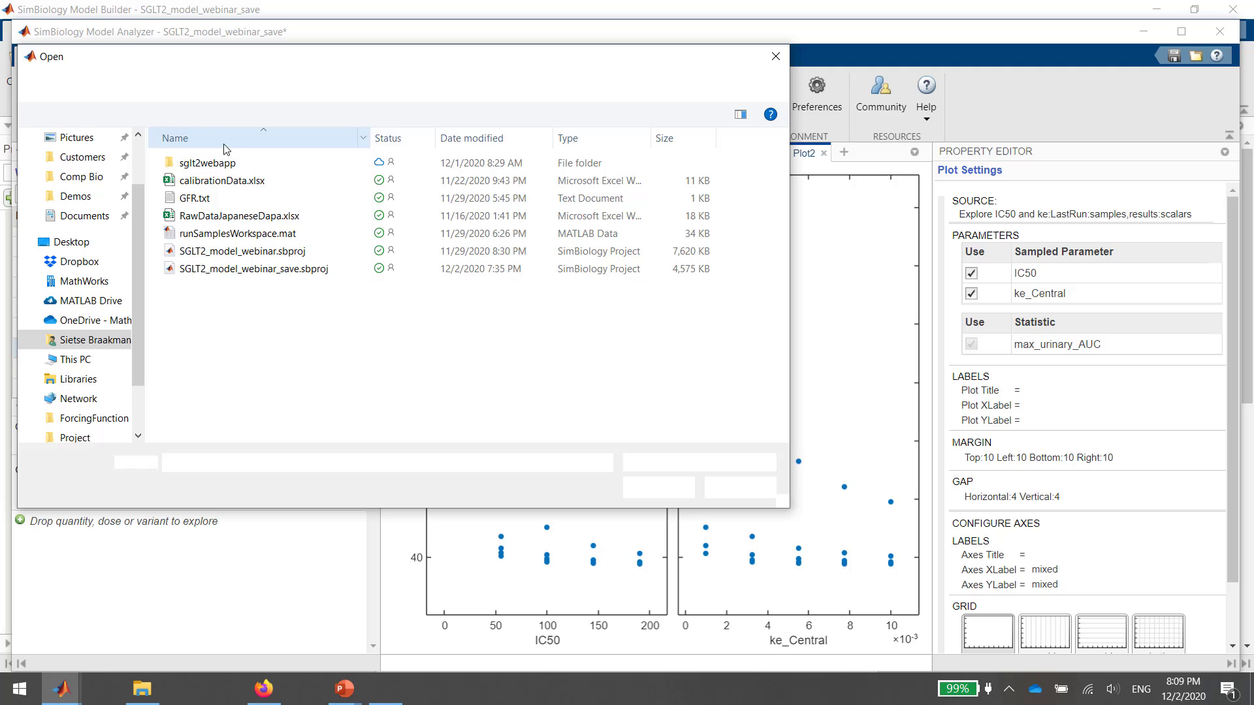
{"action": "left_click", "coordinate": [255, 184]}
{"action": "left_click", "coordinate": [648, 488]}
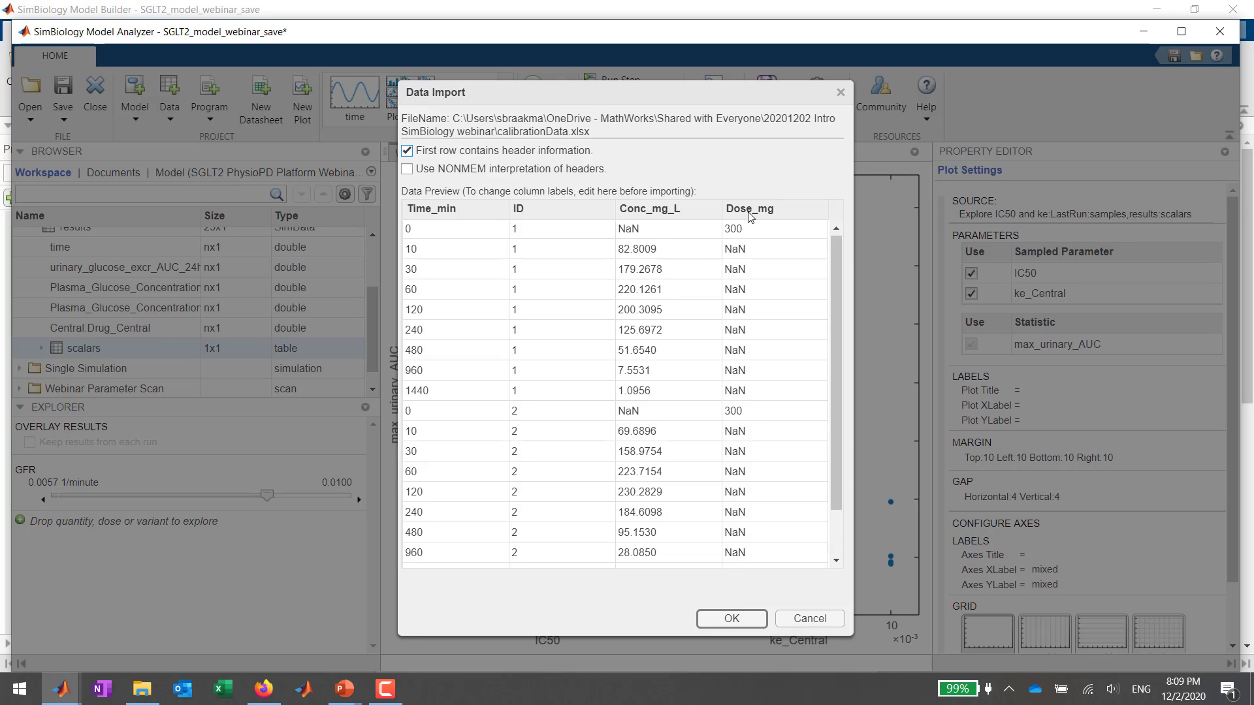
{"action": "left_click", "coordinate": [725, 618]}
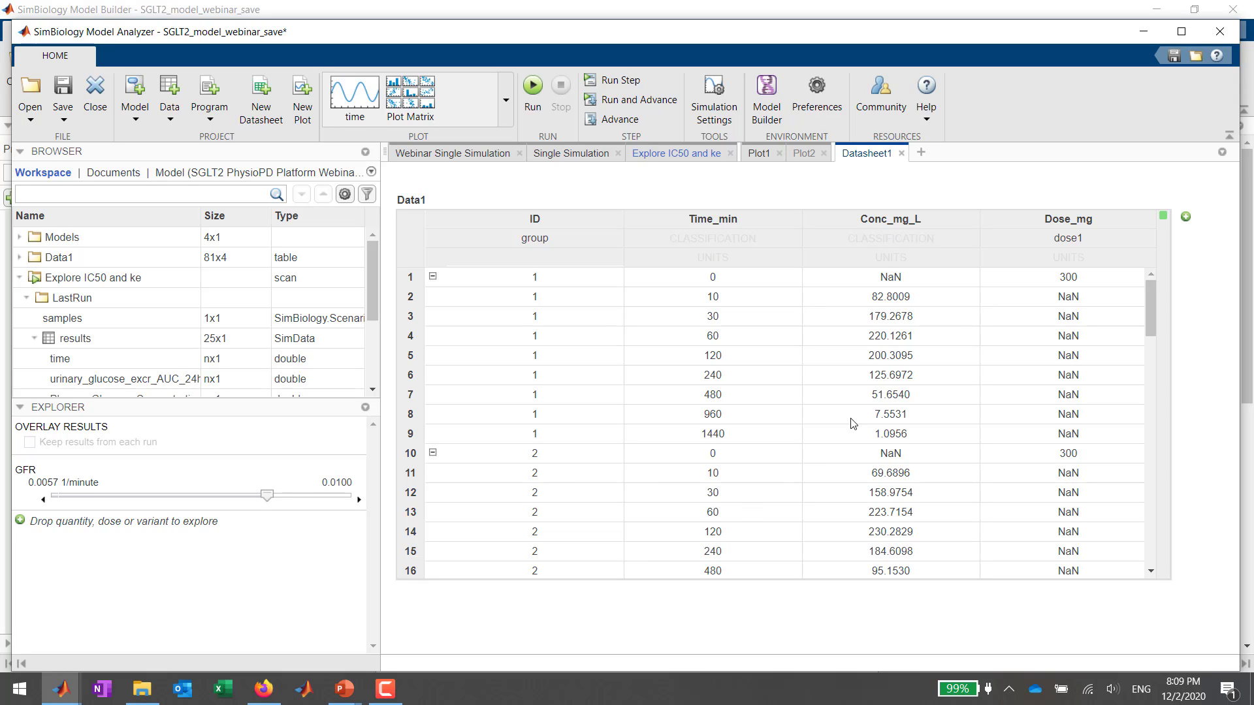
Classify the Conc_mg_L column as dependent and the Time_min column as independent.
{"action": "left_click", "coordinate": [900, 240]}
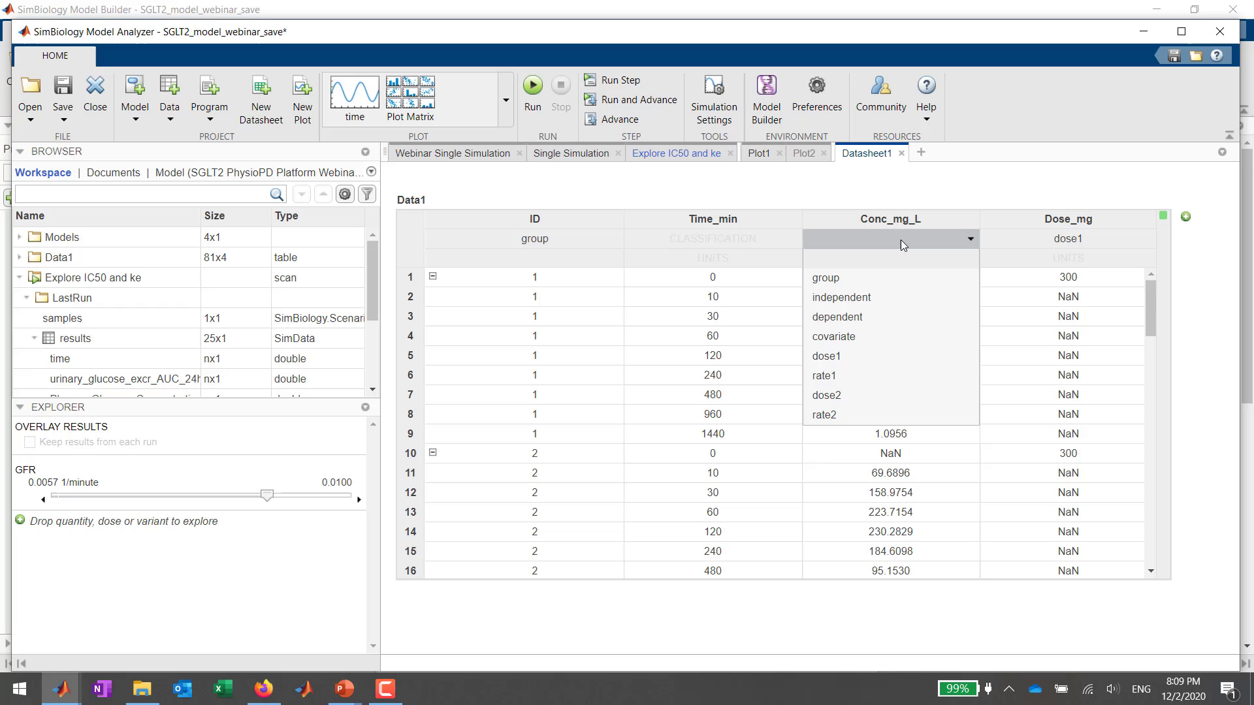
{"action": "left_click", "coordinate": [839, 317]}
{"action": "left_click", "coordinate": [737, 239]}
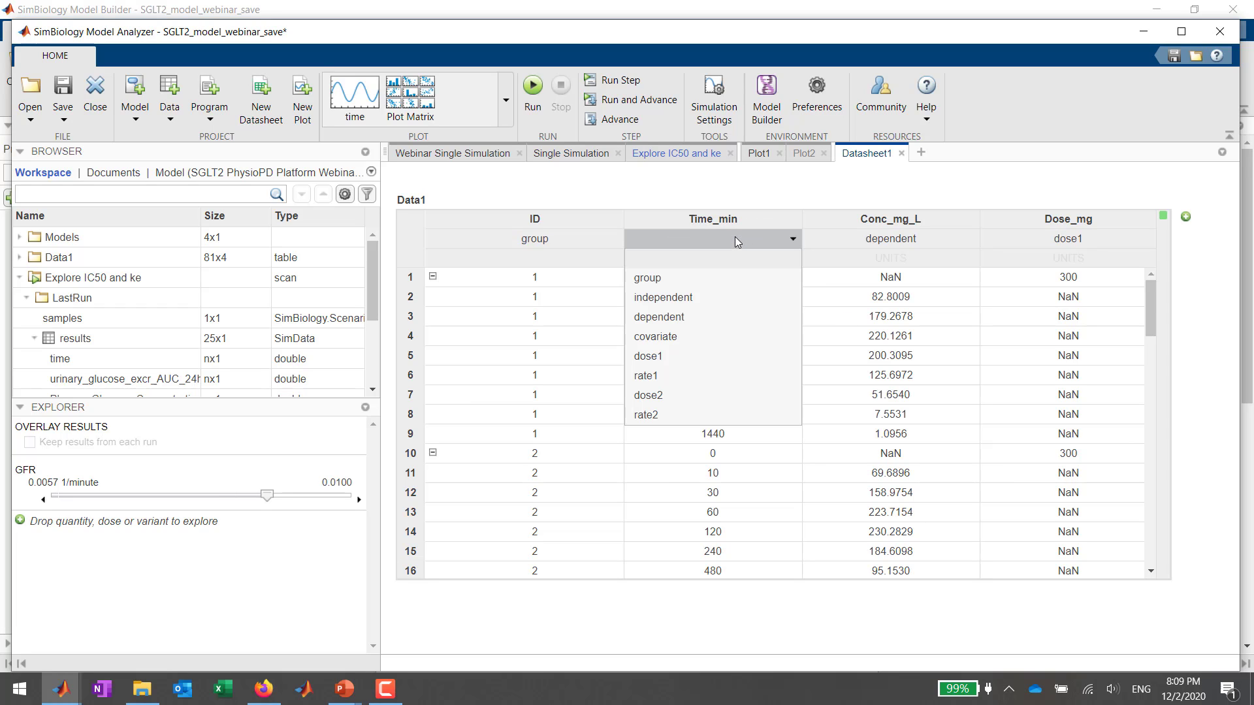
{"action": "key", "text": "i"}
{"action": "key", "text": "Tab"}
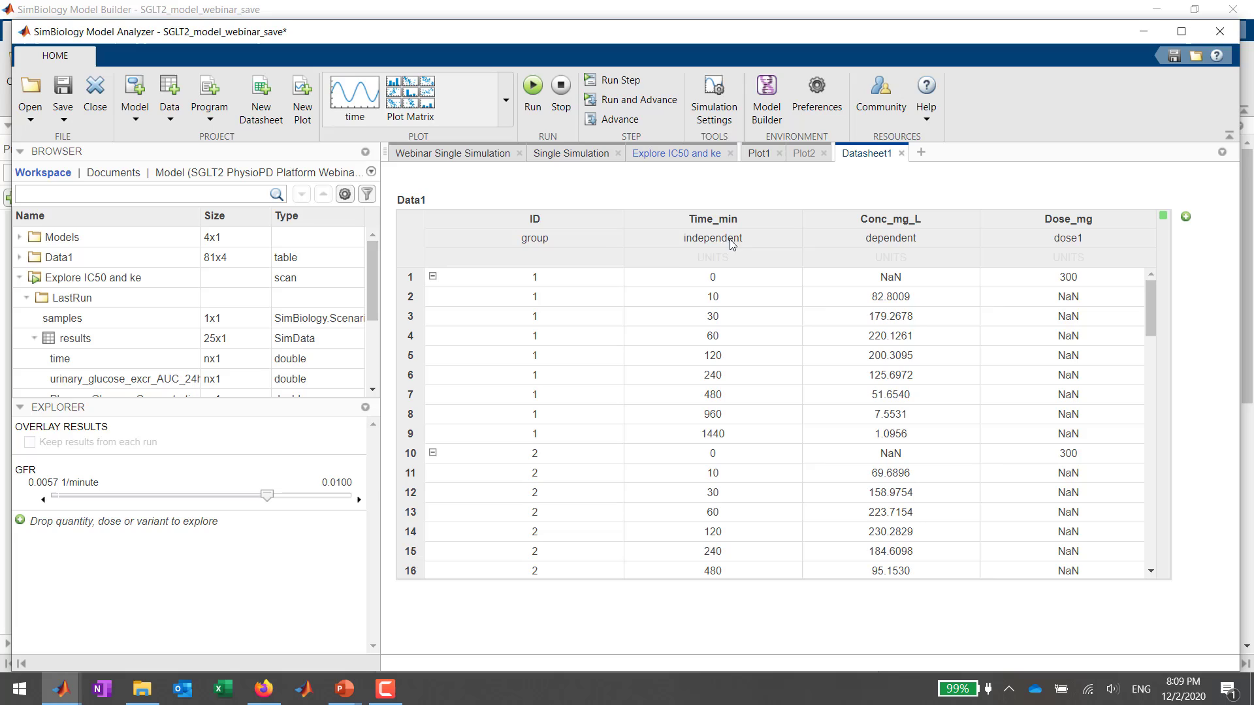
Set the unit of the Time_min column to minute.
{"action": "left_click", "coordinate": [696, 259]}
{"action": "type", "text": "mn"}
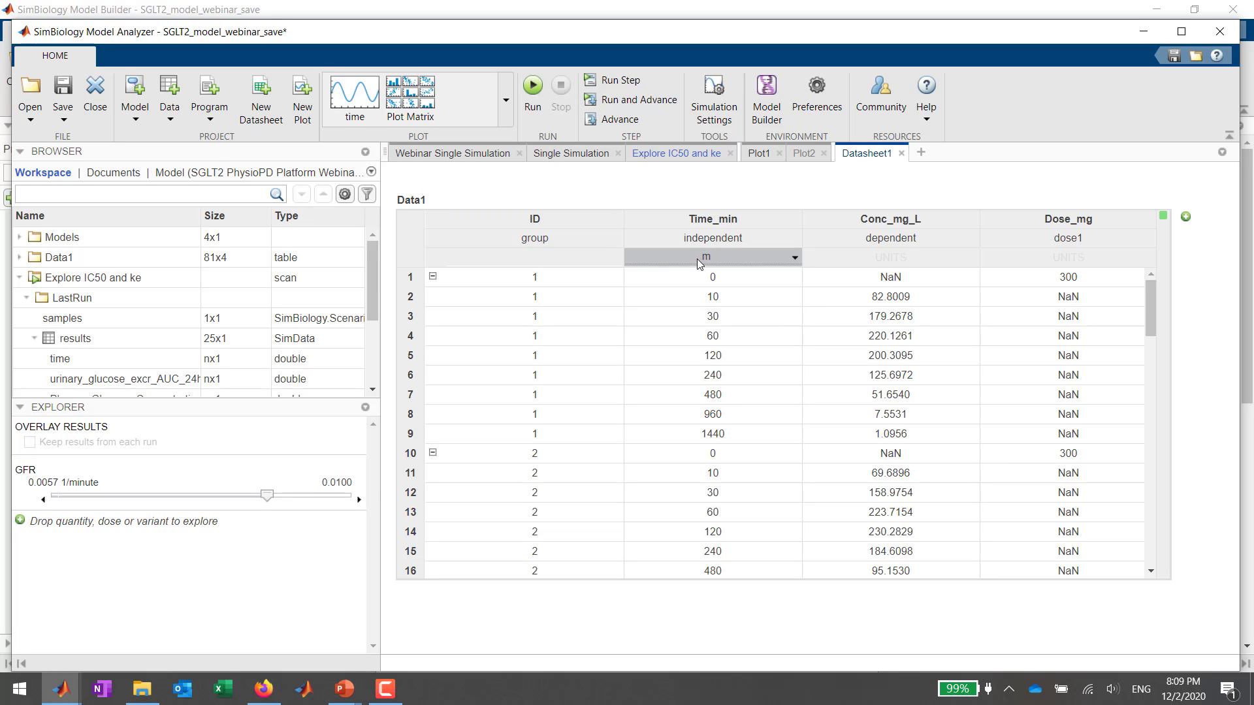
{"action": "key", "text": "BackSpace"}
{"action": "type", "text": "inute"}
{"action": "key", "text": "Return"}
Assign the units milligram/liter to the Conc_mg_L column and milligram to the Dose_mg column.
{"action": "left_click", "coordinate": [849, 256]}
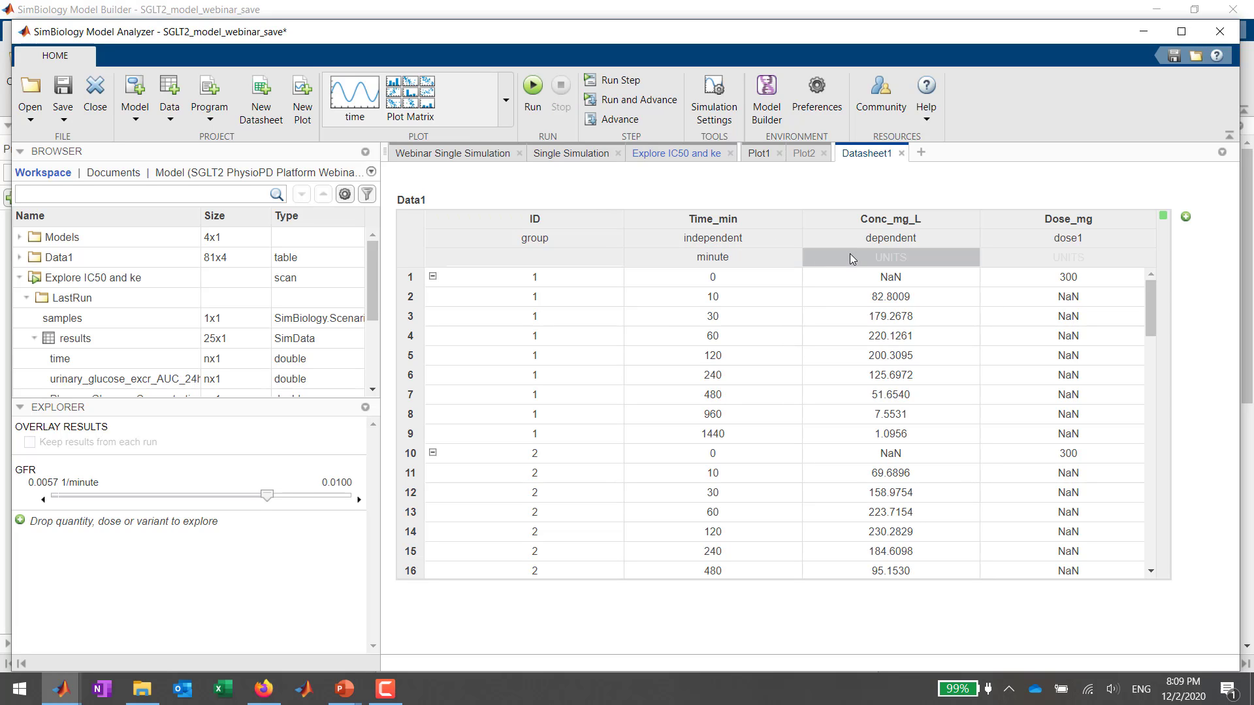
{"action": "type", "text": "milligram"}
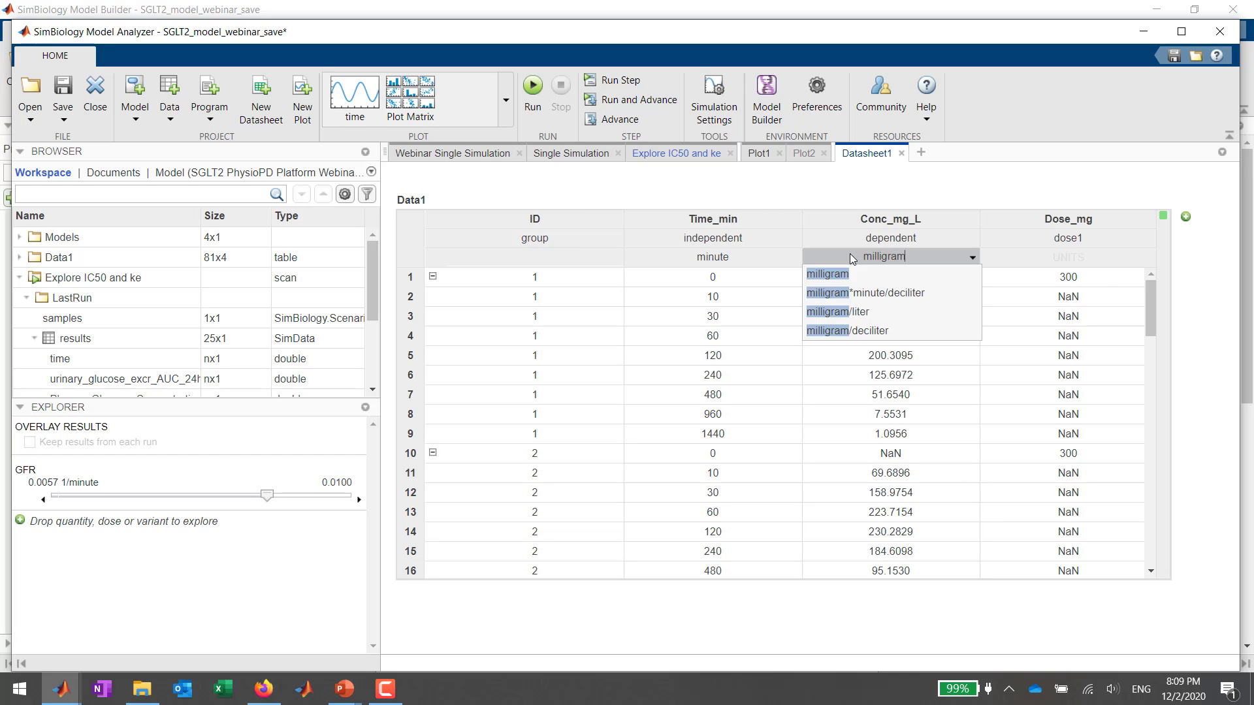
{"action": "type", "text": "/liter"}
{"action": "key", "text": "Return"}
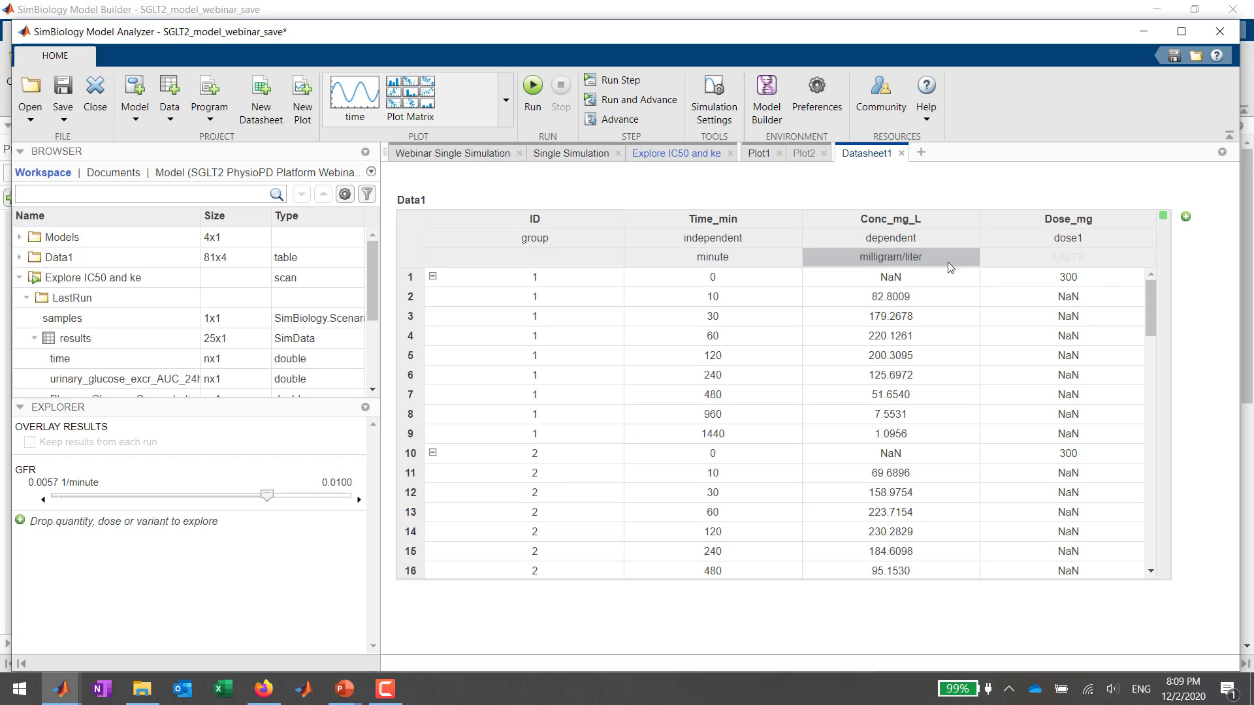
{"action": "left_click", "coordinate": [1056, 262]}
{"action": "type", "text": "mill"}
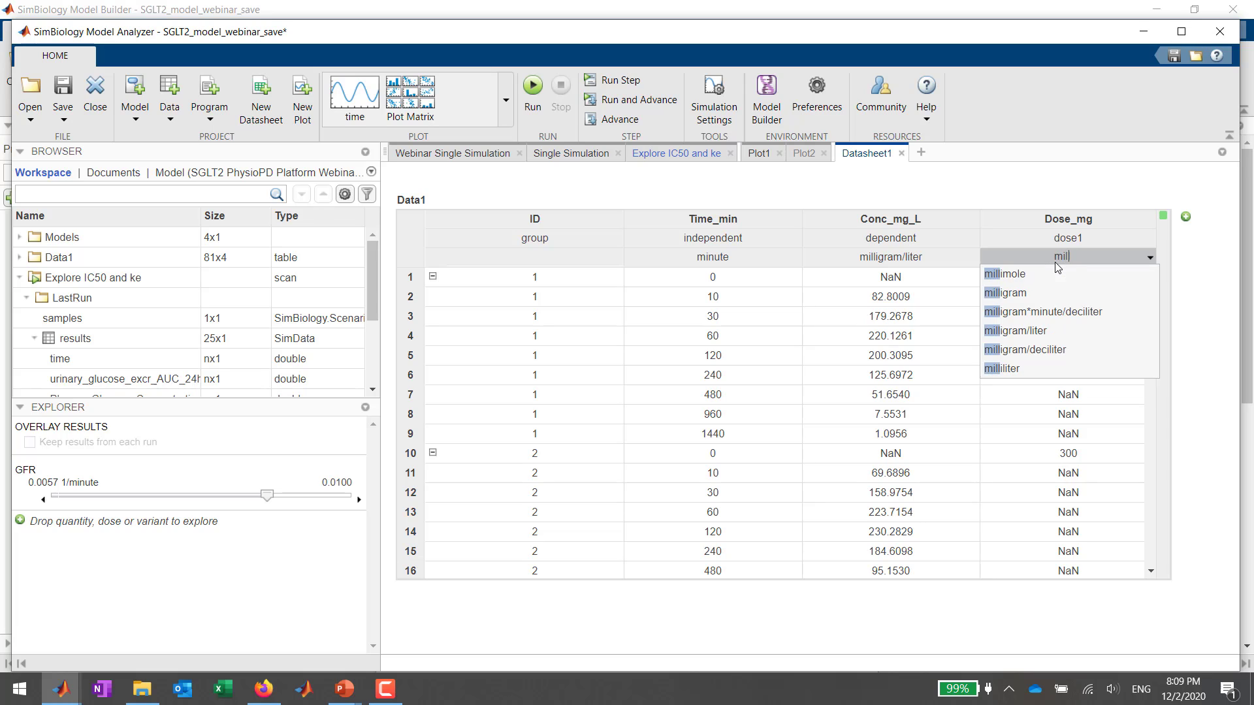
{"action": "type", "text": "igram"}
{"action": "key", "text": "Return"}
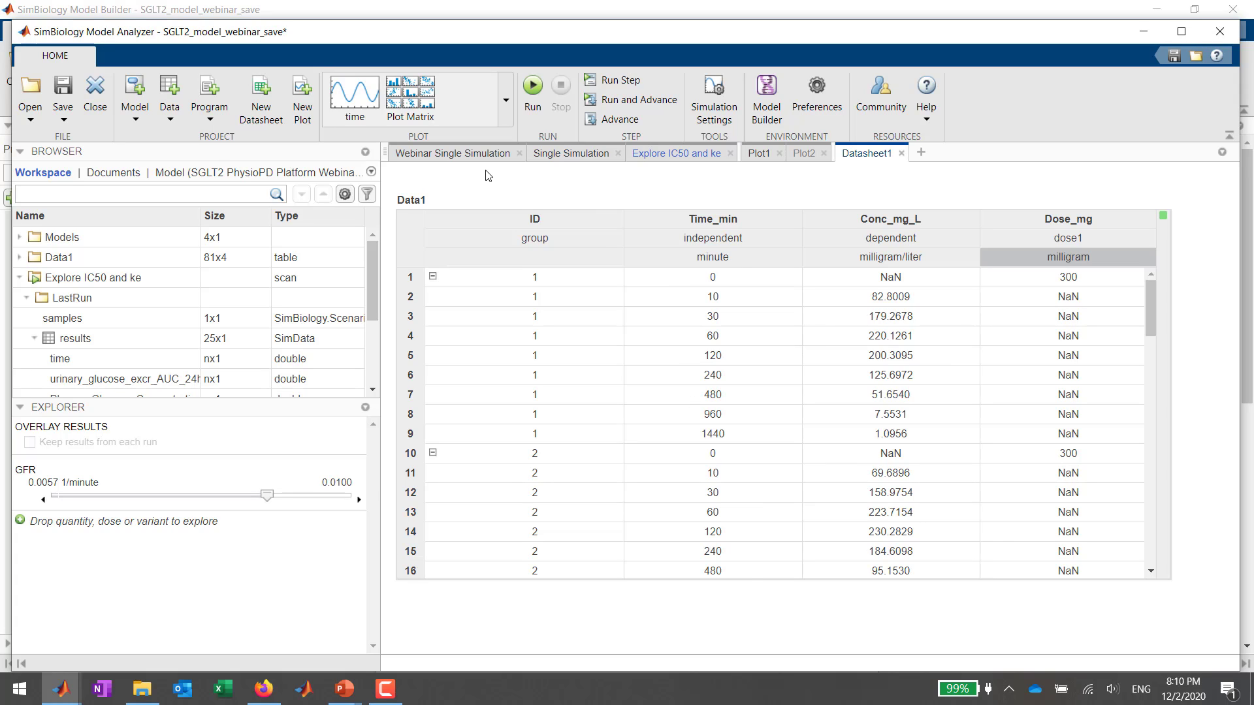
Rename the imported dataset Data1 as CalibrationData.
{"action": "right_click", "coordinate": [52, 256]}
{"action": "left_click", "coordinate": [84, 263]}
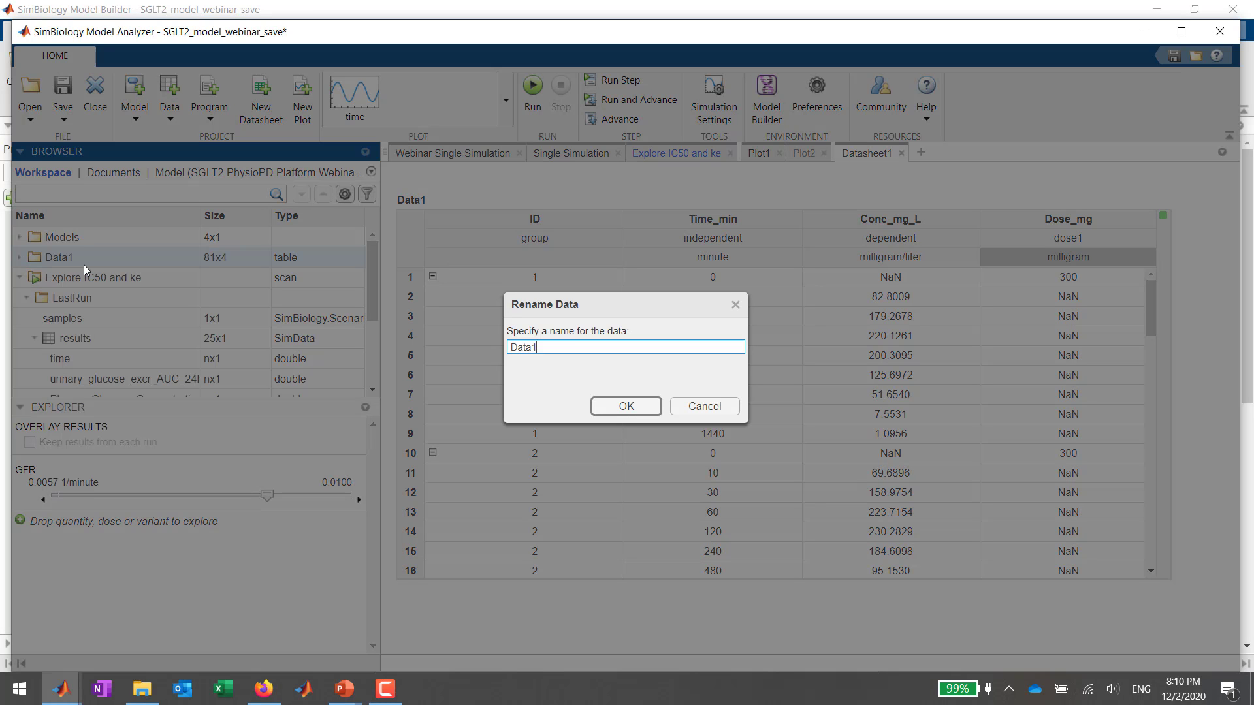
{"action": "key", "text": "BackSpace"}
{"action": "key", "text": "BackSpace"}
{"action": "key", "text": "BackSpace"}
{"action": "key", "text": "BackSpace"}
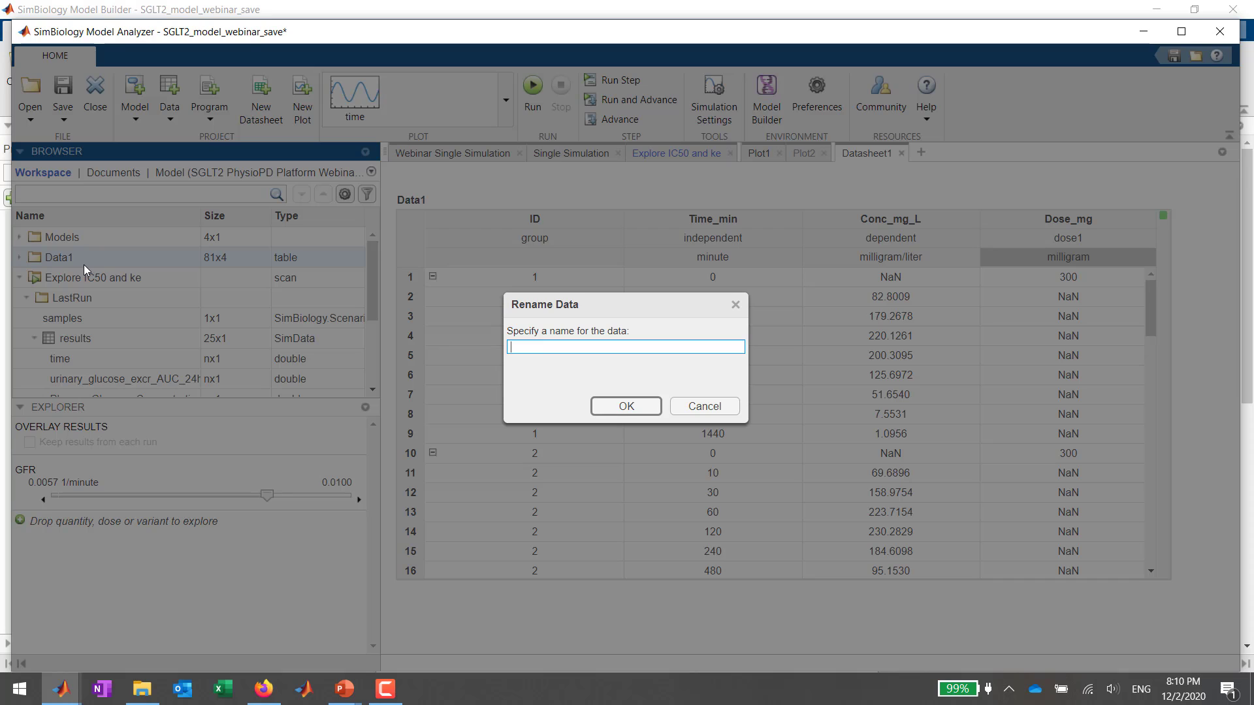
{"action": "type", "text": "CalibrationData"}
{"action": "key", "text": "Return"}
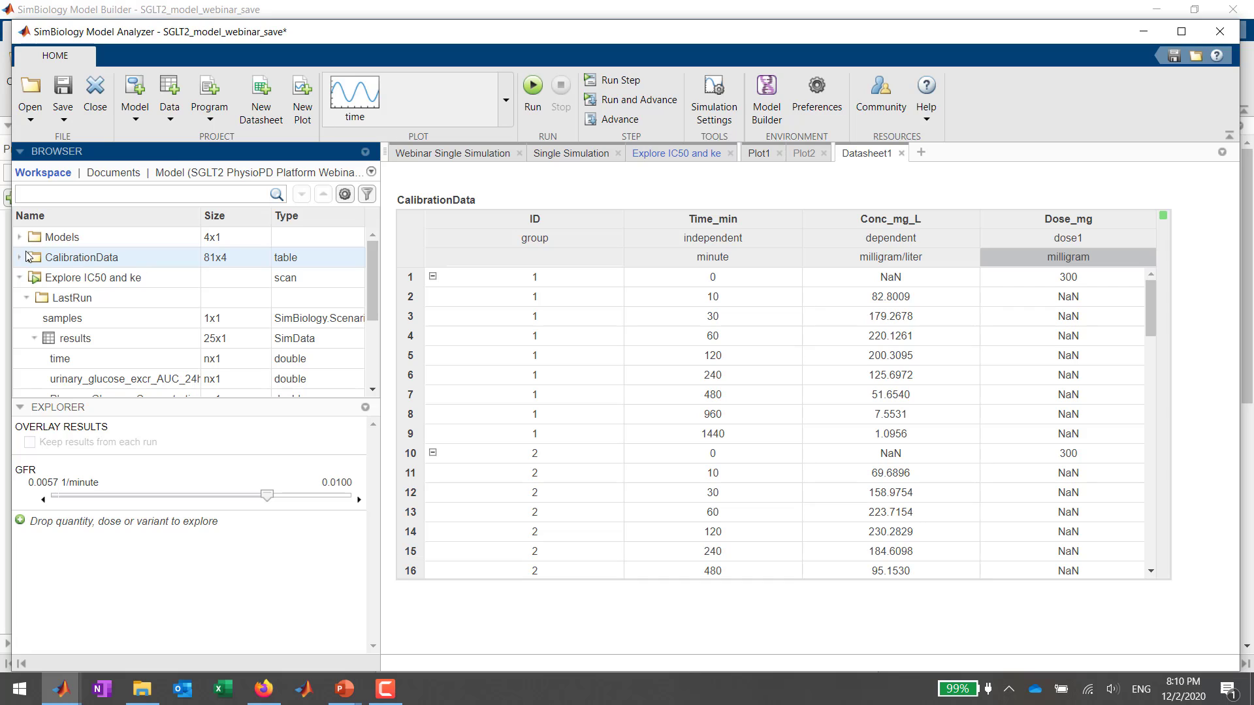
Plot the CalibrationData against time and change the plot's axis scale to semilogy.
{"action": "left_click", "coordinate": [365, 93]}
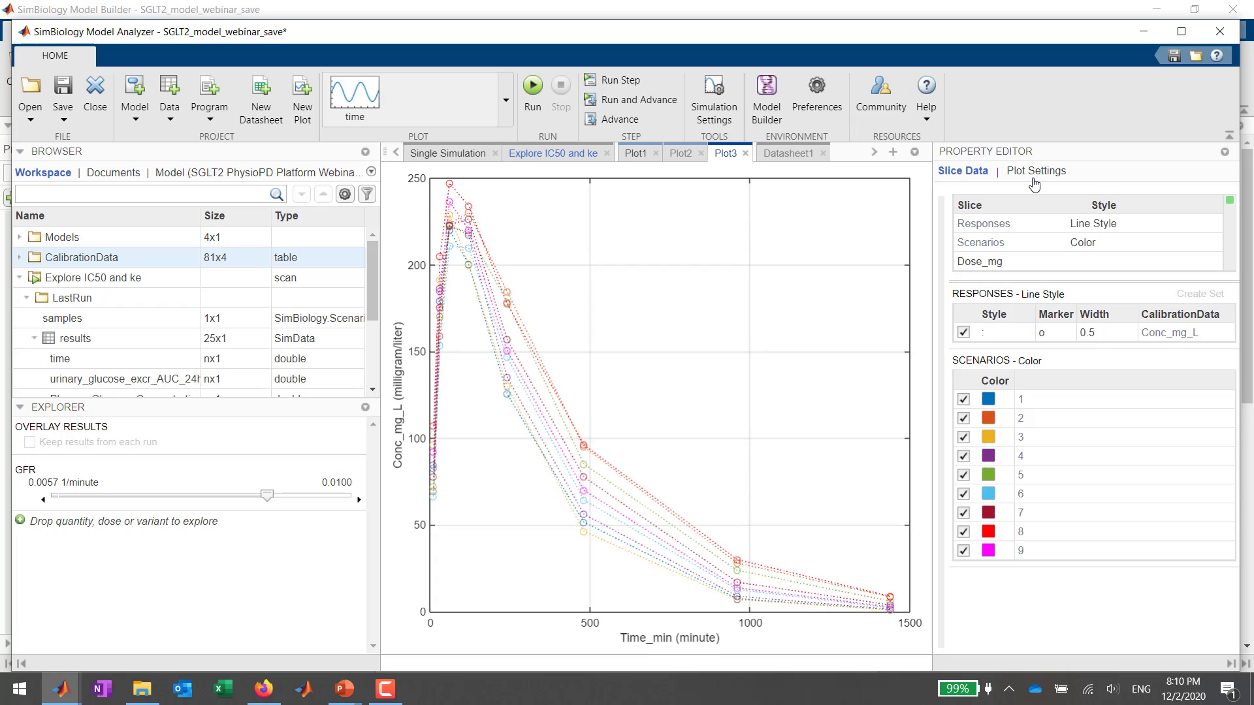
{"action": "left_click", "coordinate": [1036, 171]}
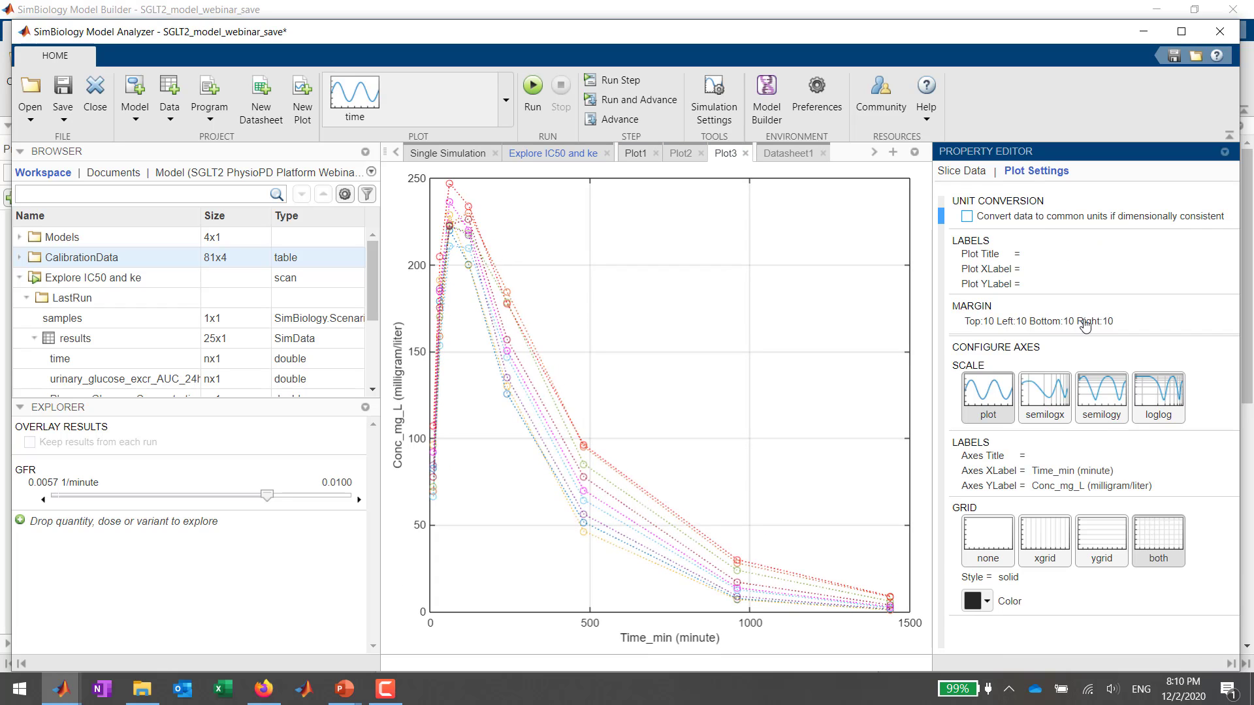
{"action": "left_click", "coordinate": [1097, 395]}
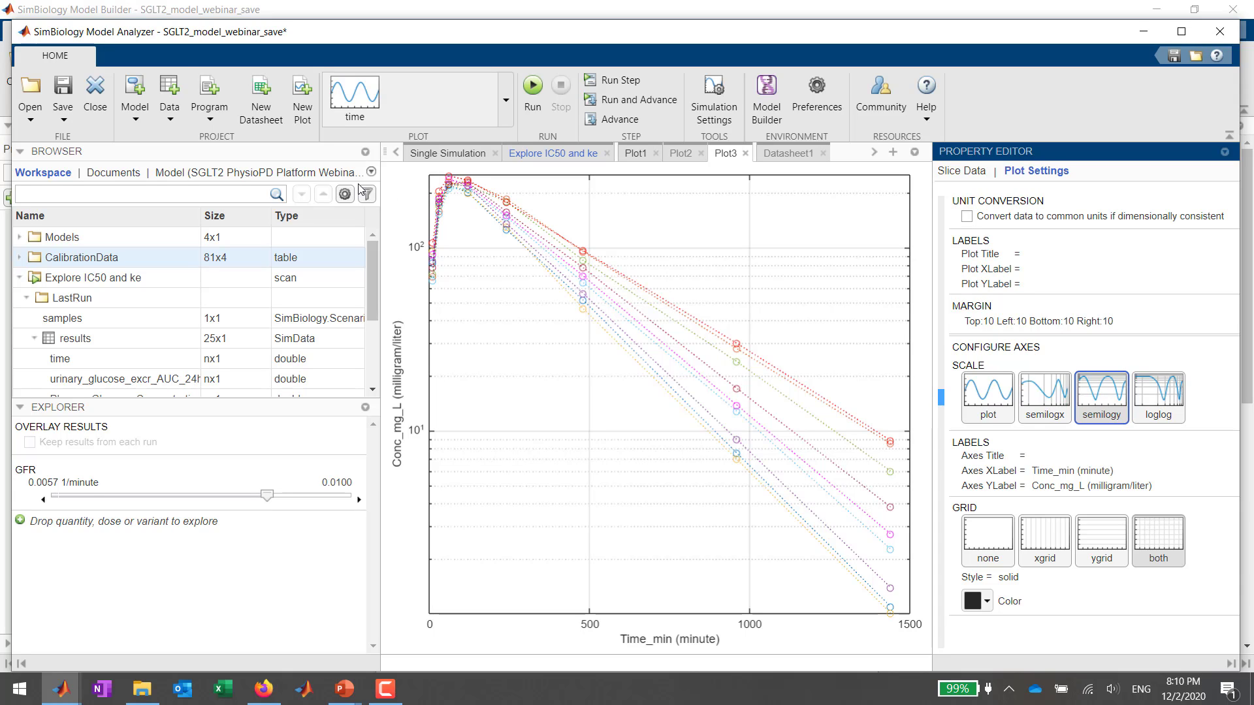
Create a Fit Data program that uses the CalibrationData dataset and the OneComp model.
{"action": "left_click", "coordinate": [211, 115]}
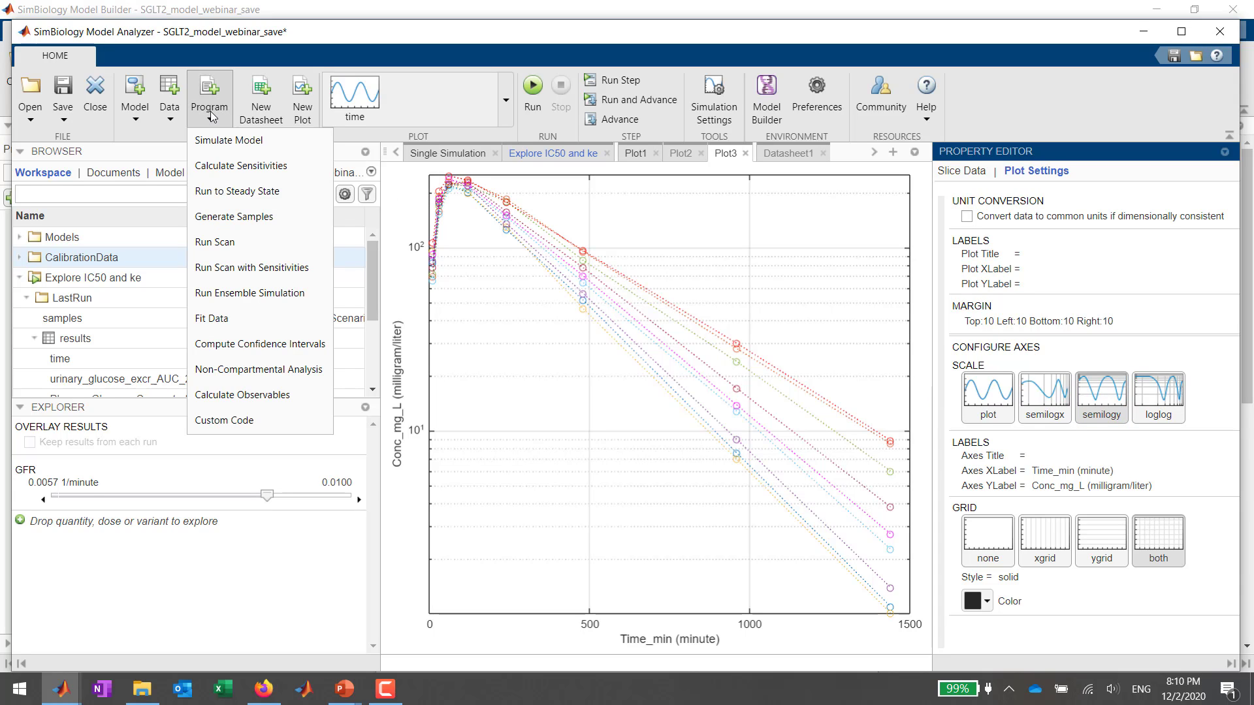
{"action": "left_click", "coordinate": [211, 318]}
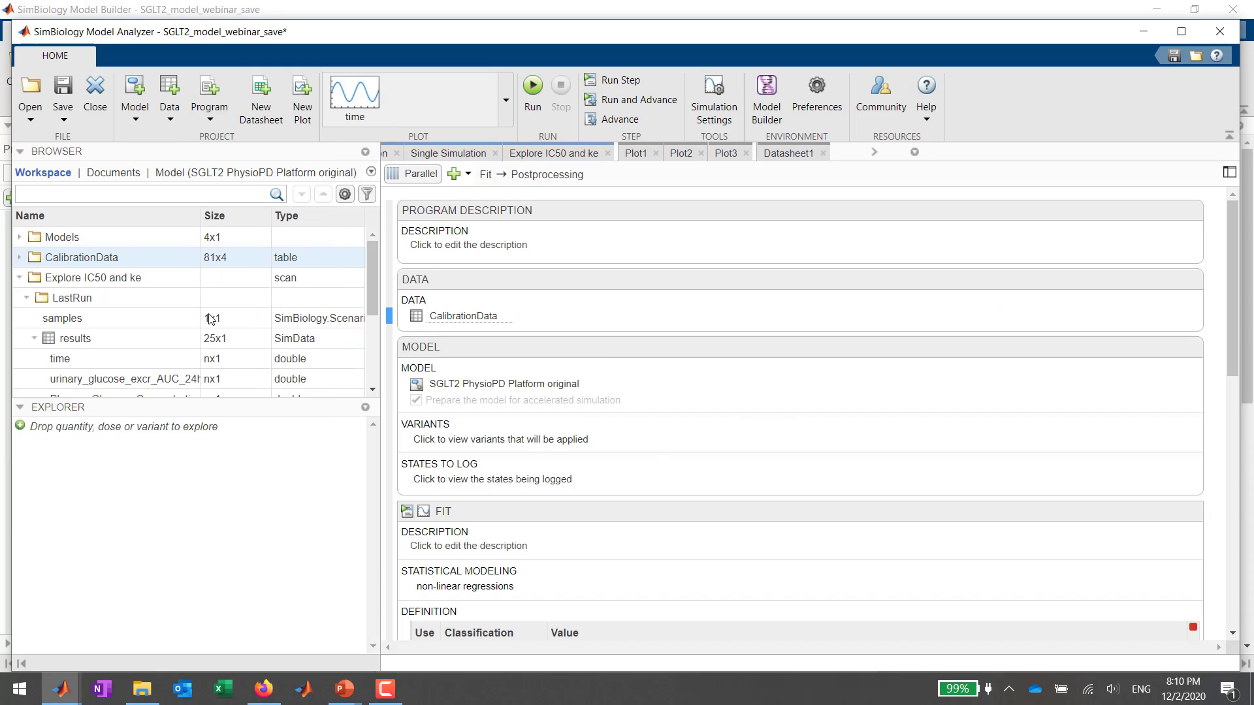
{"action": "left_click", "coordinate": [470, 316]}
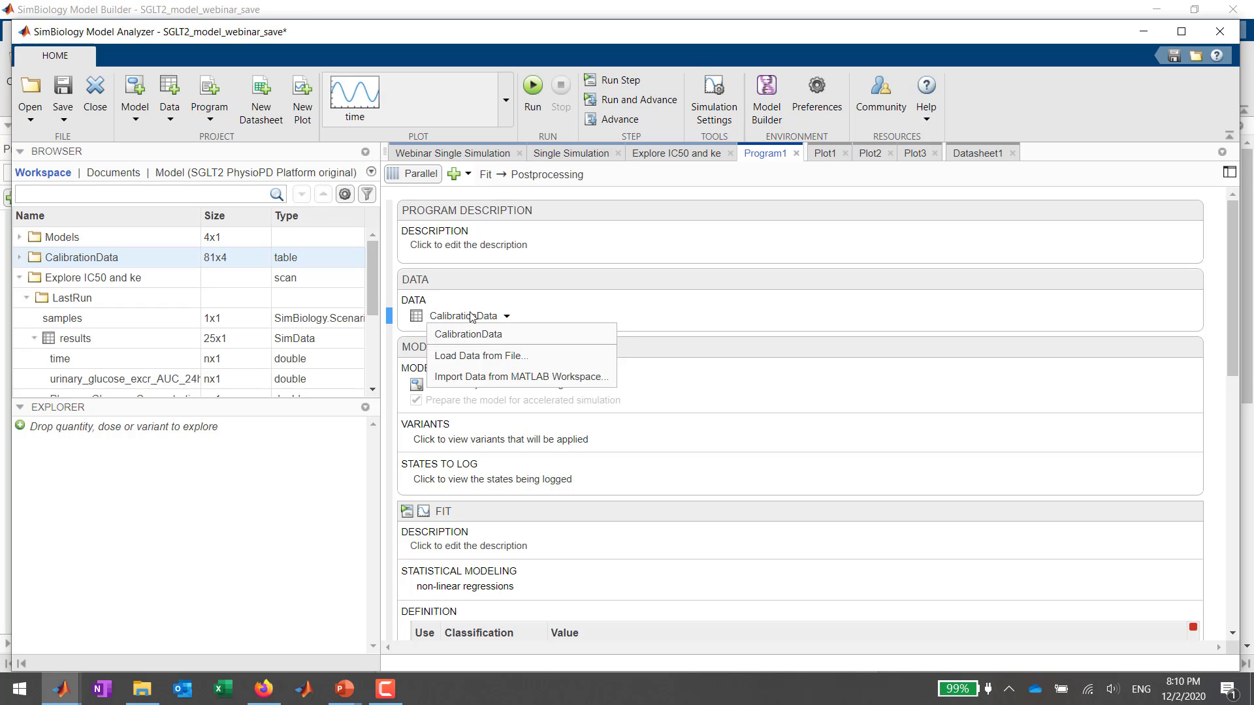
{"action": "left_click", "coordinate": [458, 334]}
{"action": "left_click", "coordinate": [451, 385]}
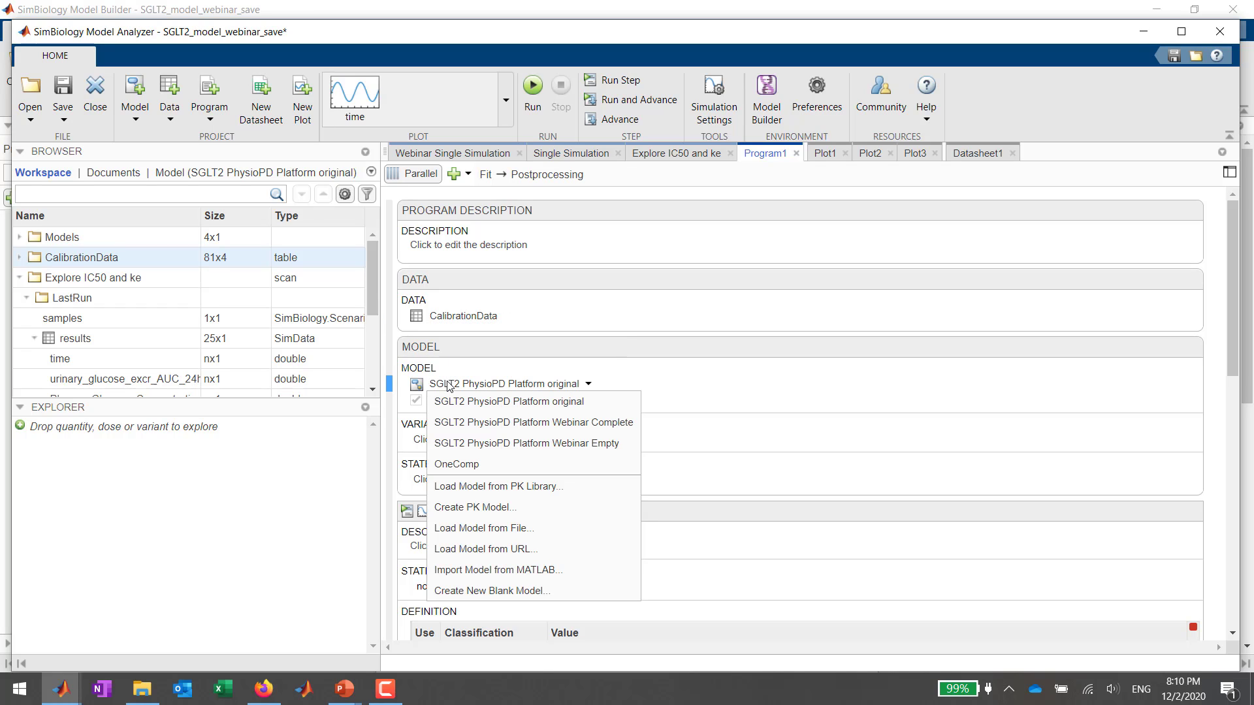
{"action": "left_click", "coordinate": [470, 466]}
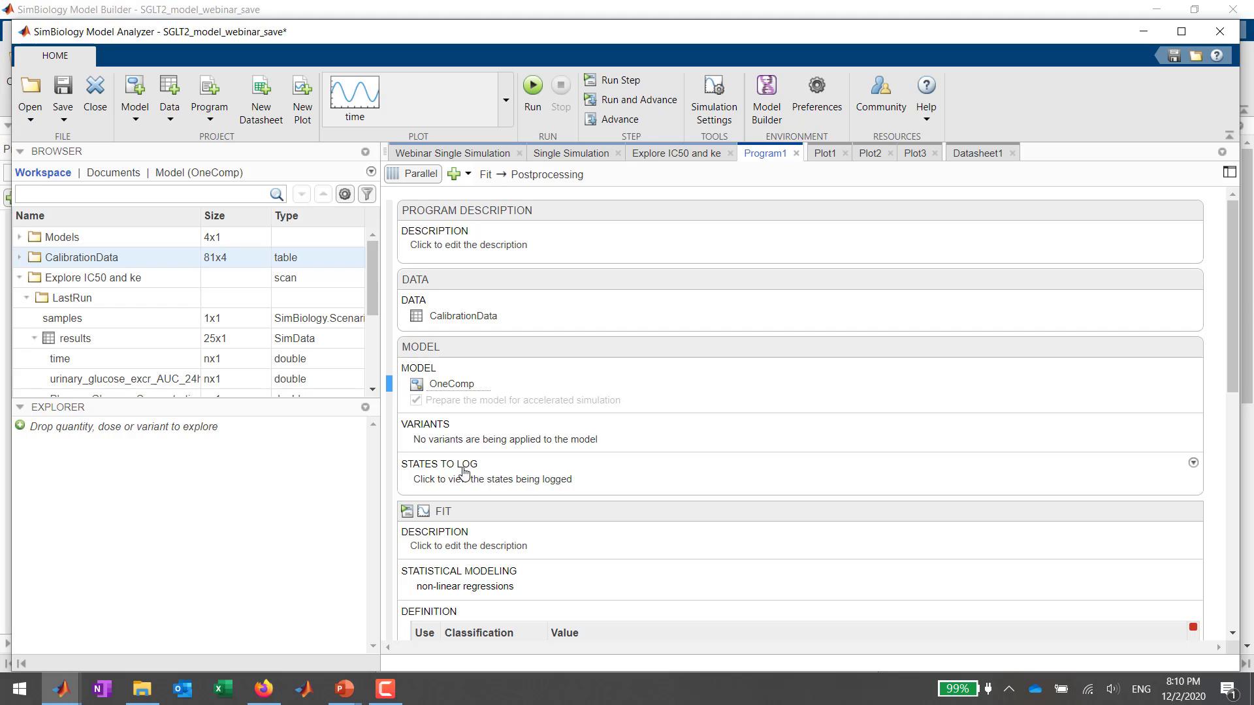
Check the fit definition rows and compare them with the column classifications and groups in the CalibrationData datasheet.
{"action": "scroll", "coordinate": [471, 474], "scroll_direction": "down", "scroll_amount": 5}
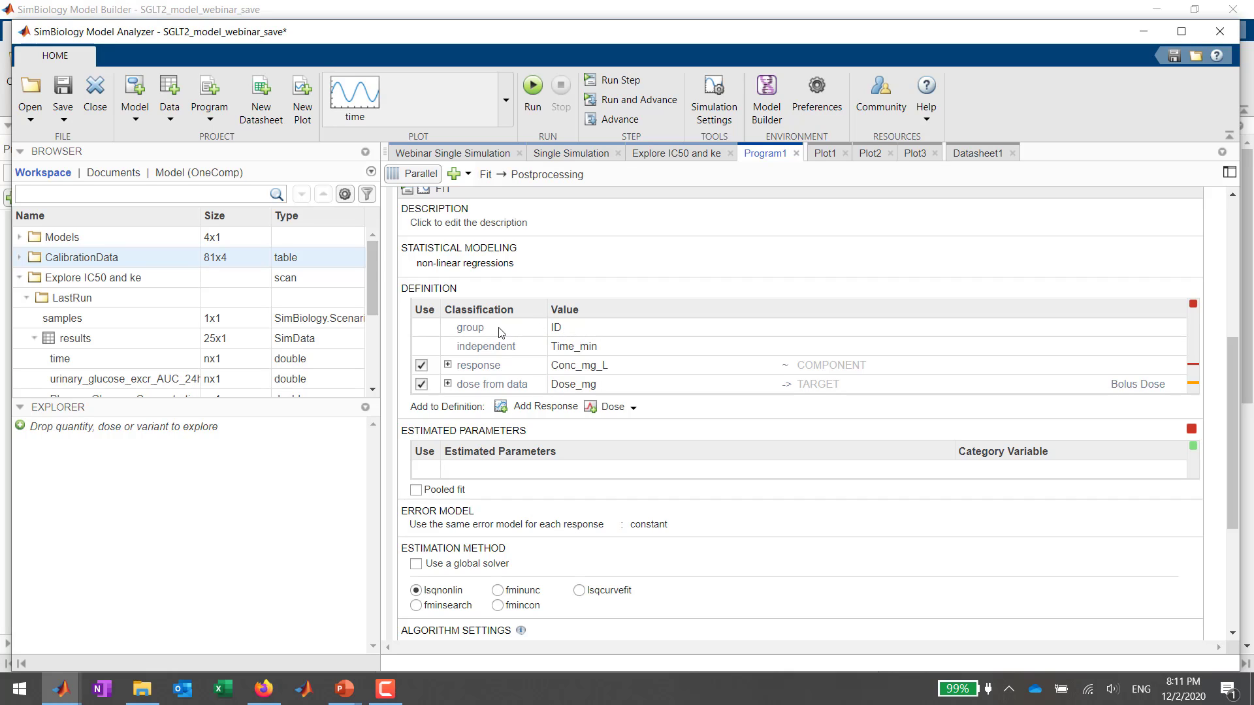
{"action": "left_click", "coordinate": [989, 152]}
{"action": "scroll", "coordinate": [680, 386], "scroll_direction": "down", "scroll_amount": 15}
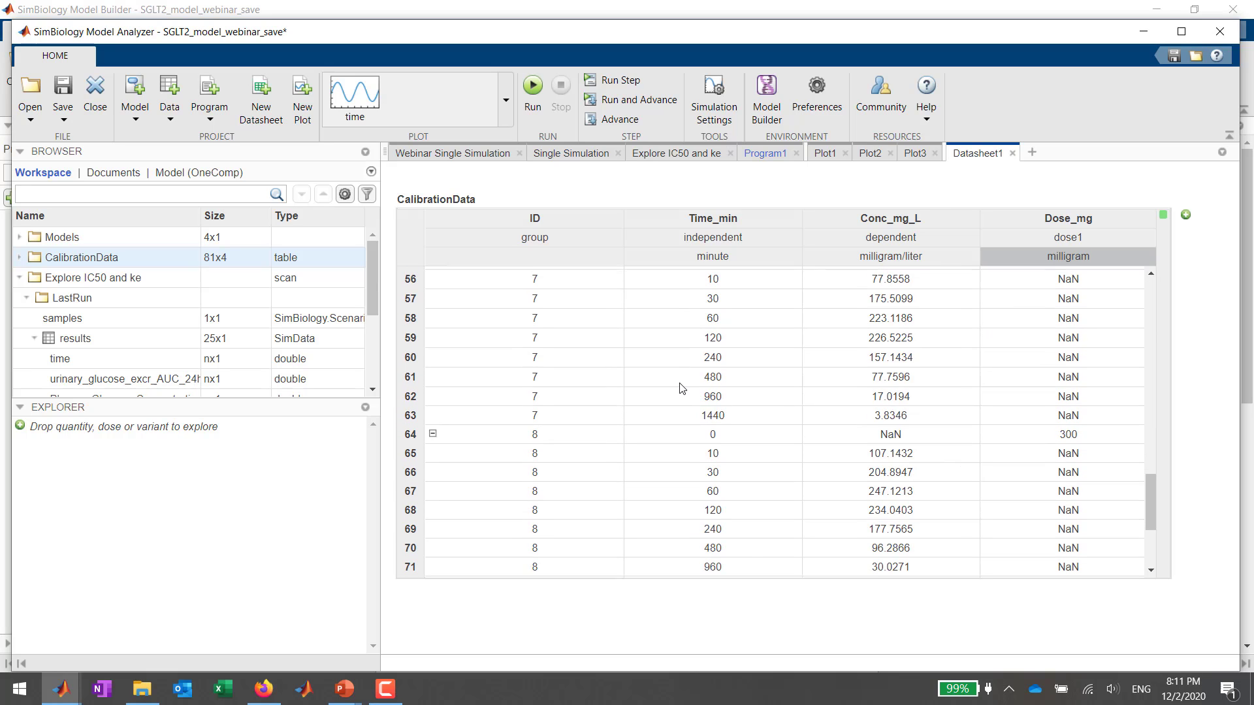
{"action": "scroll", "coordinate": [680, 388], "scroll_direction": "down", "scroll_amount": 3}
{"action": "left_click", "coordinate": [771, 159]}
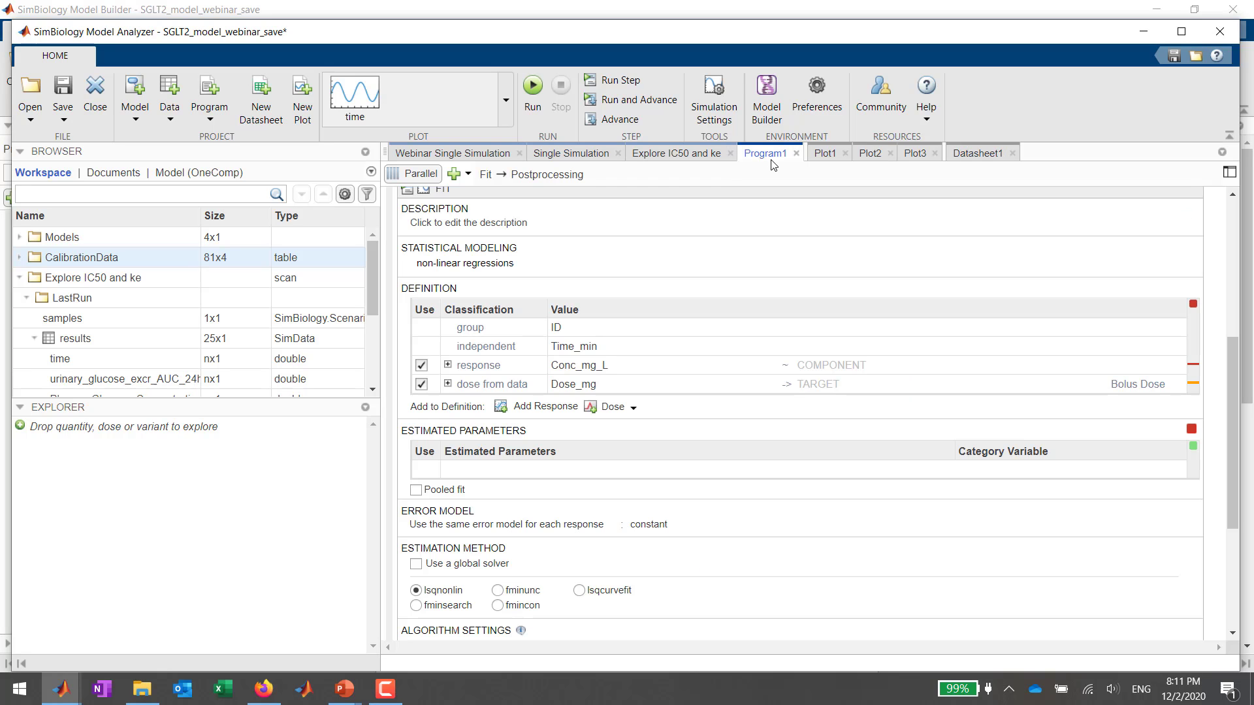
Rename the fit program Program1 as Calibrate.
{"action": "scroll", "coordinate": [118, 320], "scroll_direction": "down", "scroll_amount": 3}
{"action": "right_click", "coordinate": [74, 328]}
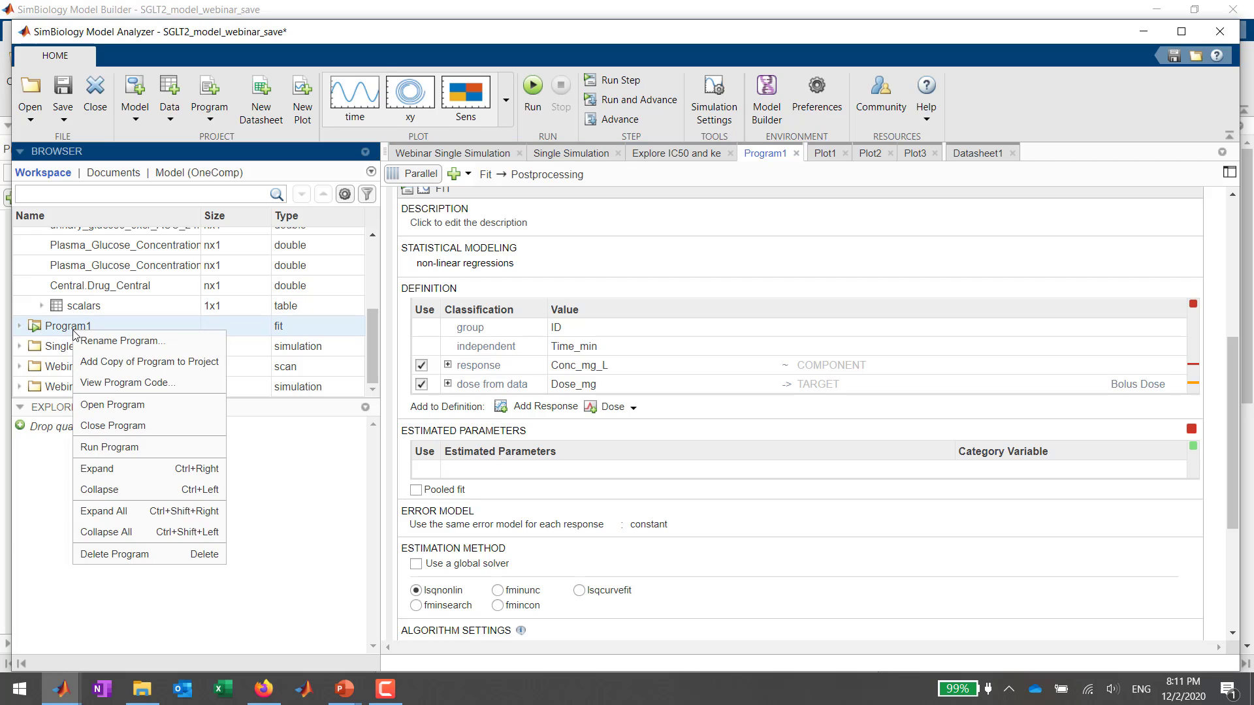
{"action": "left_click", "coordinate": [103, 341]}
{"action": "type", "text": "C"}
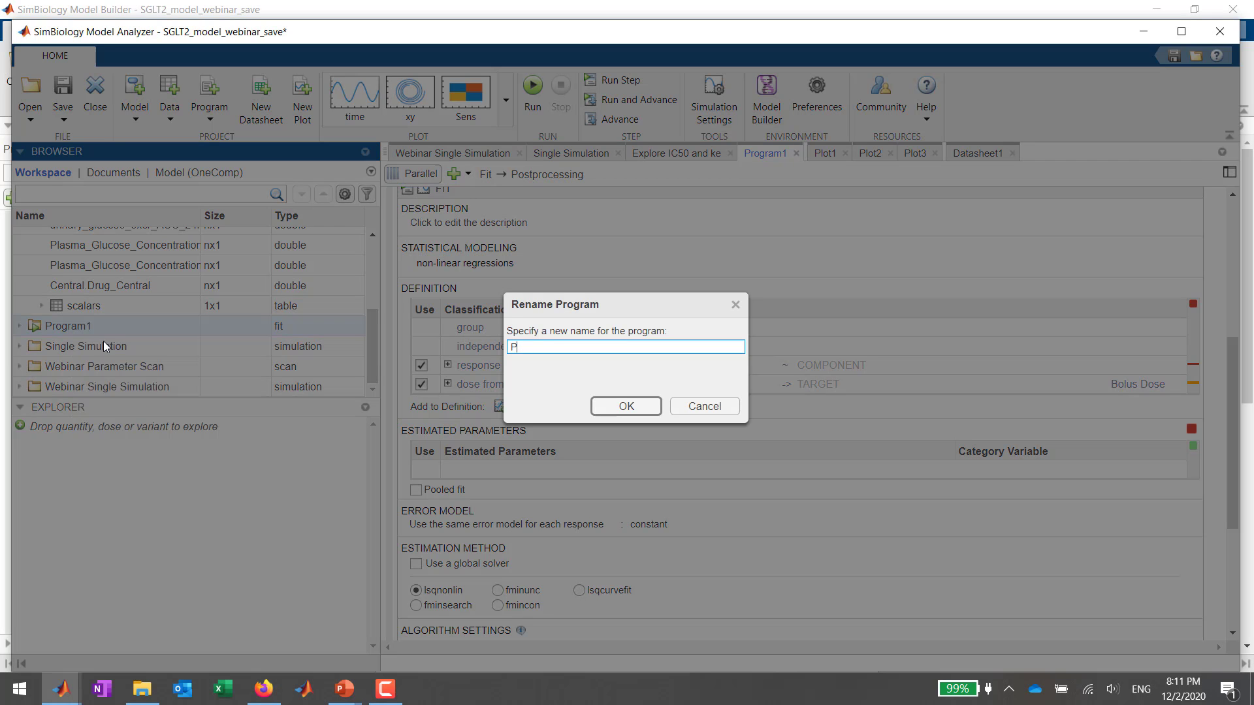
{"action": "type", "text": "alibrate"}
{"action": "key", "text": "Return"}
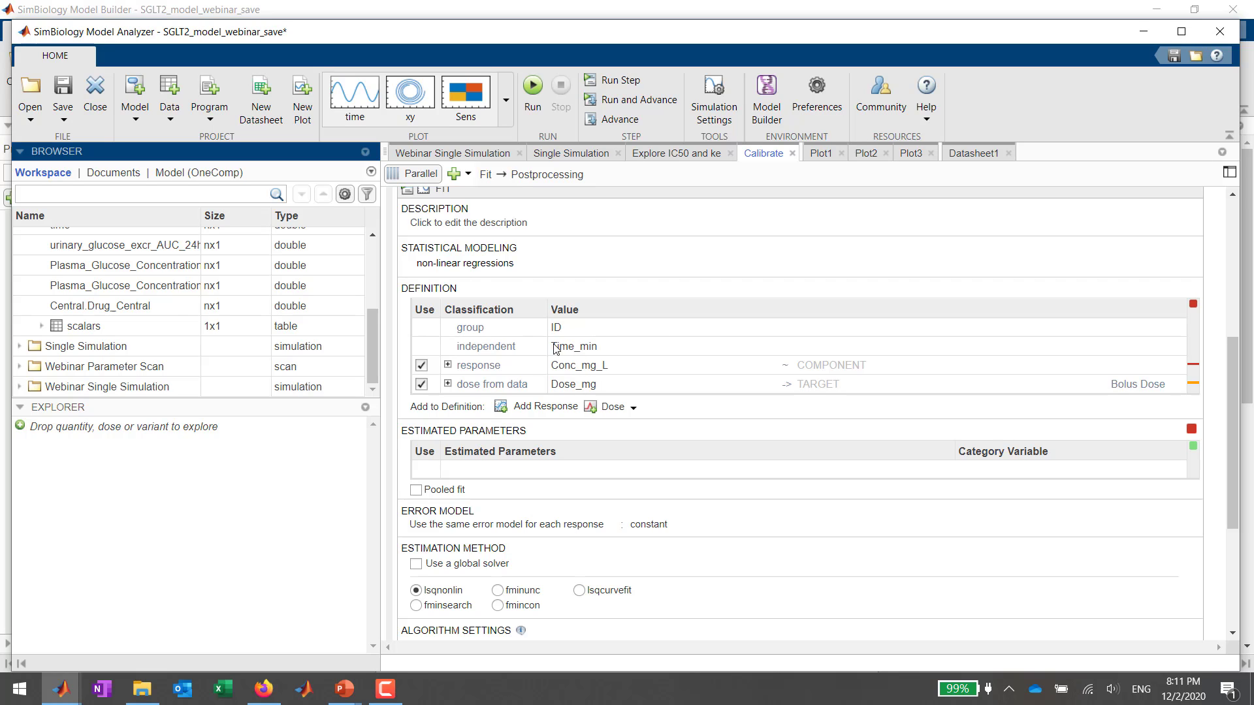
Map the Conc_mg_L response to Central.Drug_Central and the Dose_mg dose to Central.Dose_Central in the fit definition.
{"action": "left_click", "coordinate": [594, 367]}
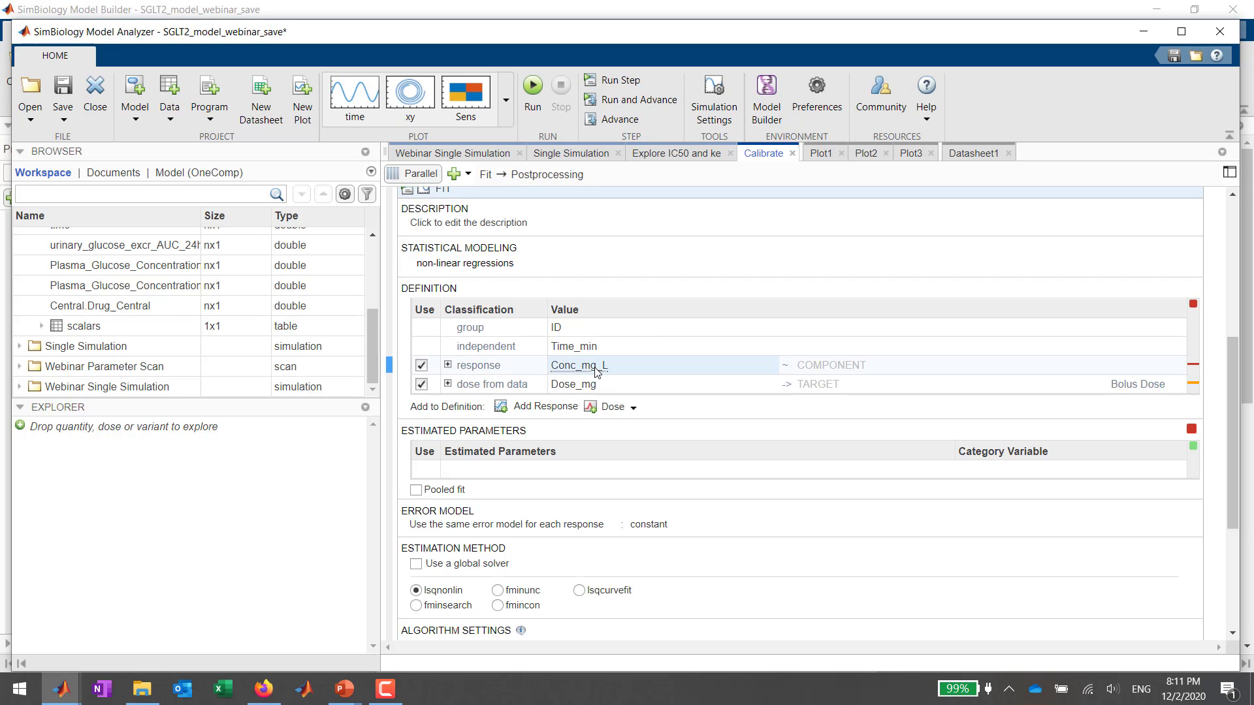
{"action": "left_click", "coordinate": [833, 372]}
{"action": "type", "text": "Cen"}
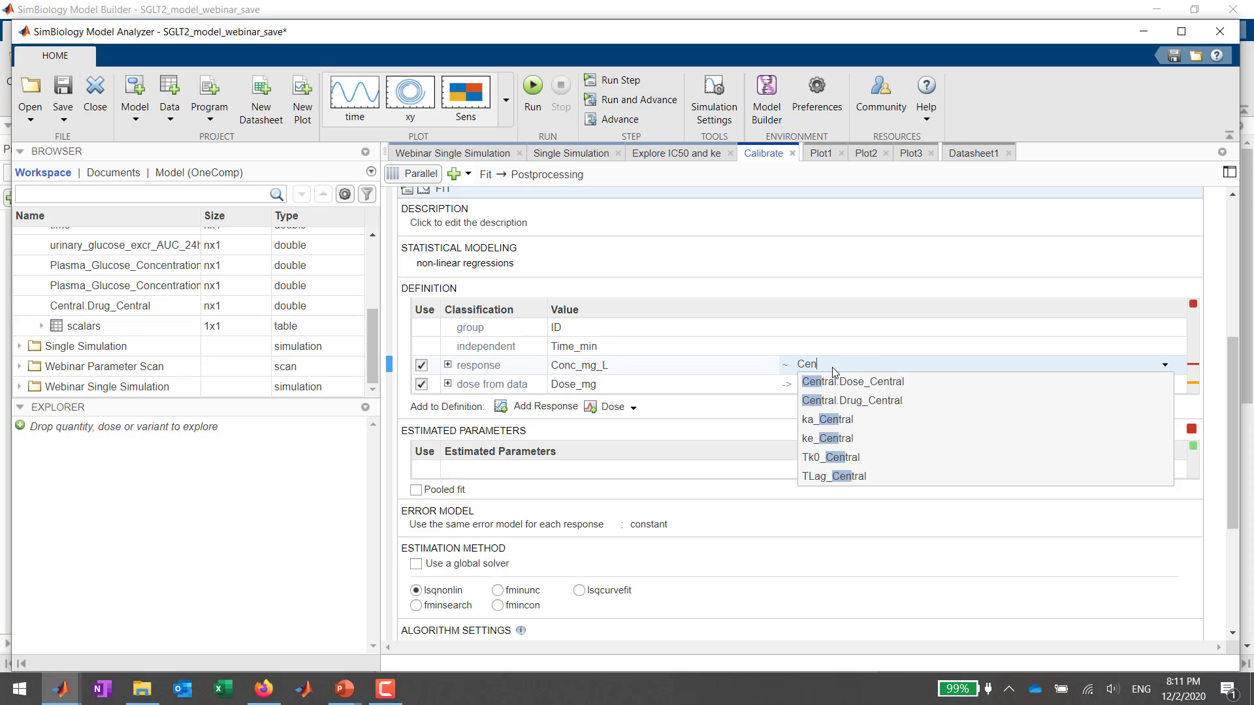
{"action": "key", "text": "Down"}
{"action": "key", "text": "Return"}
{"action": "key", "text": "Return"}
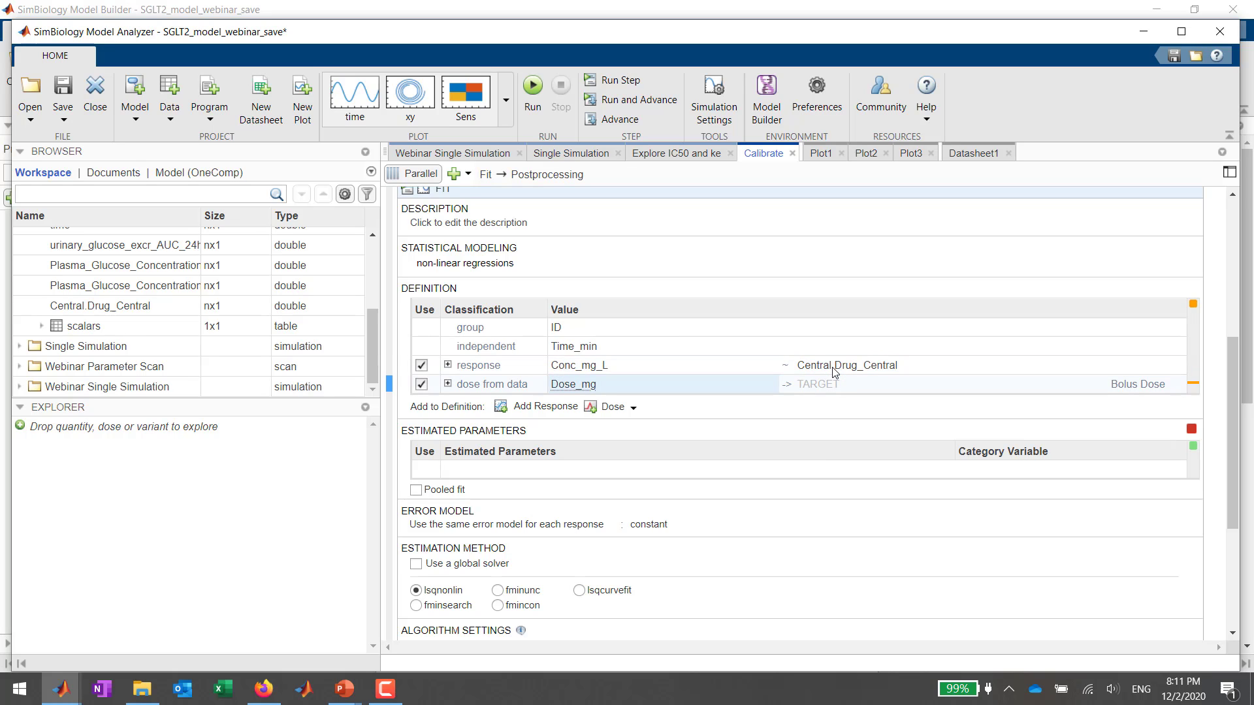
{"action": "left_click", "coordinate": [842, 386]}
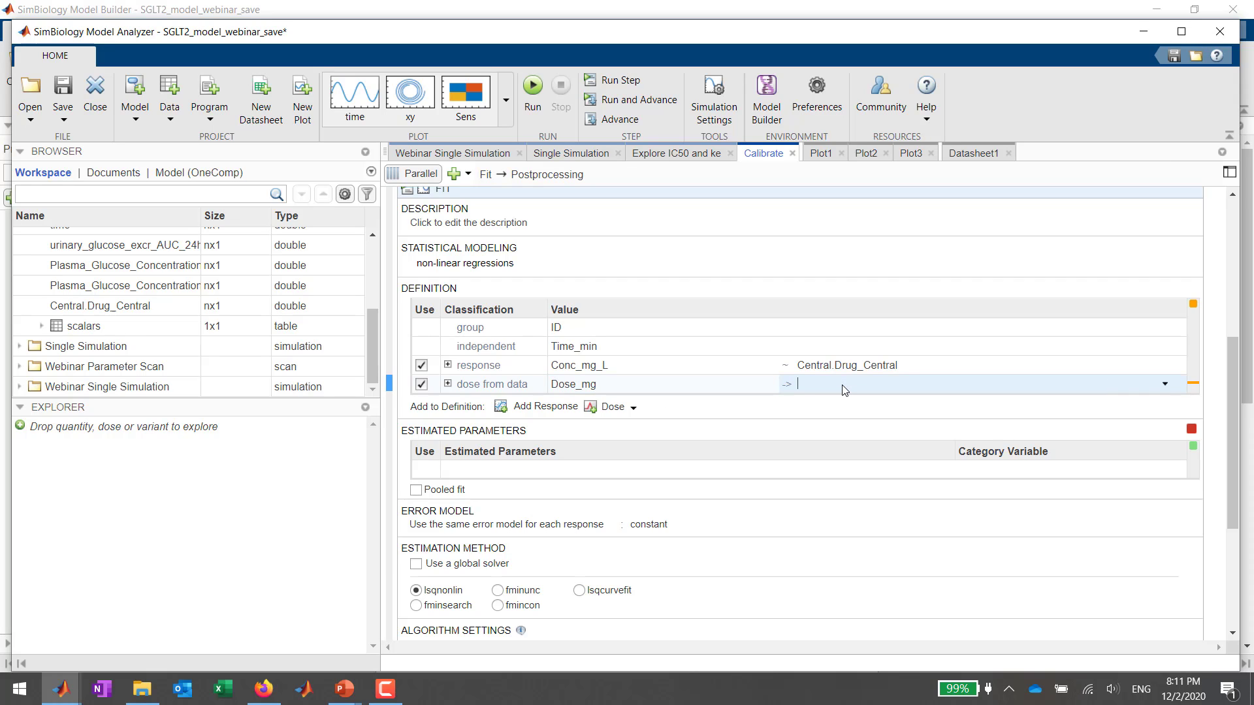
{"action": "type", "text": "Dose_Central"}
{"action": "key", "text": "Return"}
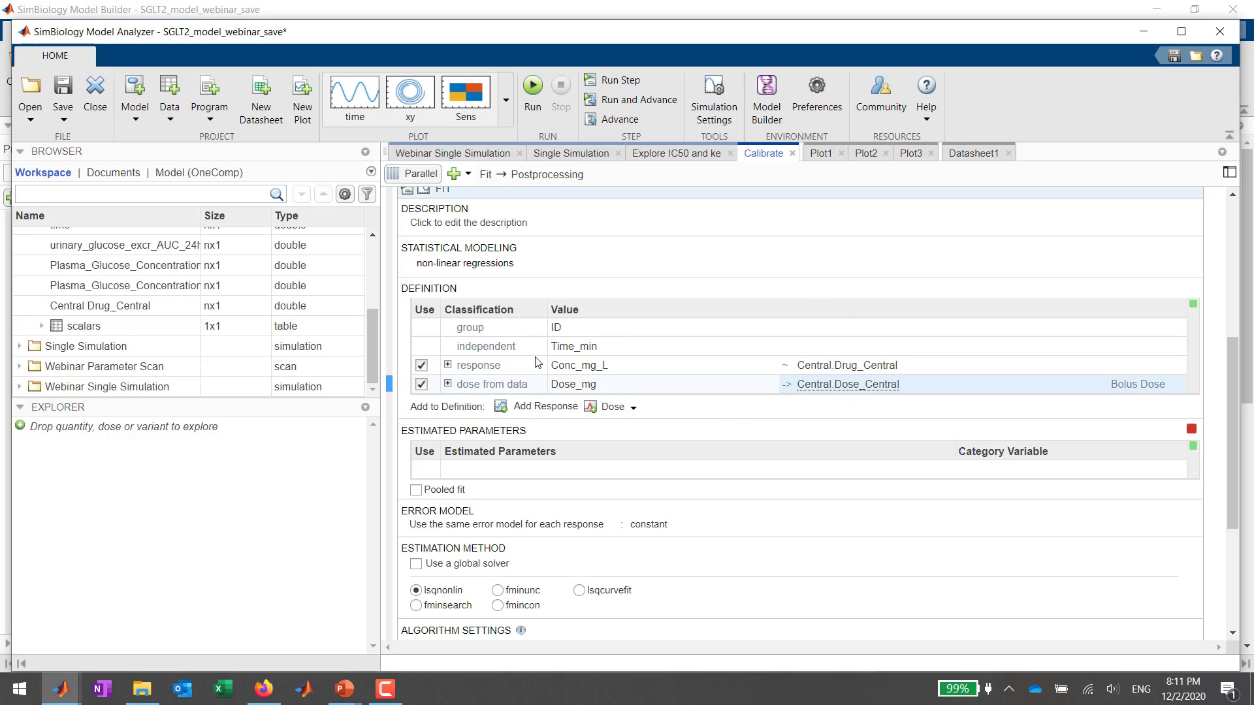
Add ke_Central, ka_Central and Central to the estimated parameters of the fit.
{"action": "left_click", "coordinate": [468, 471]}
{"action": "type", "text": "ke"}
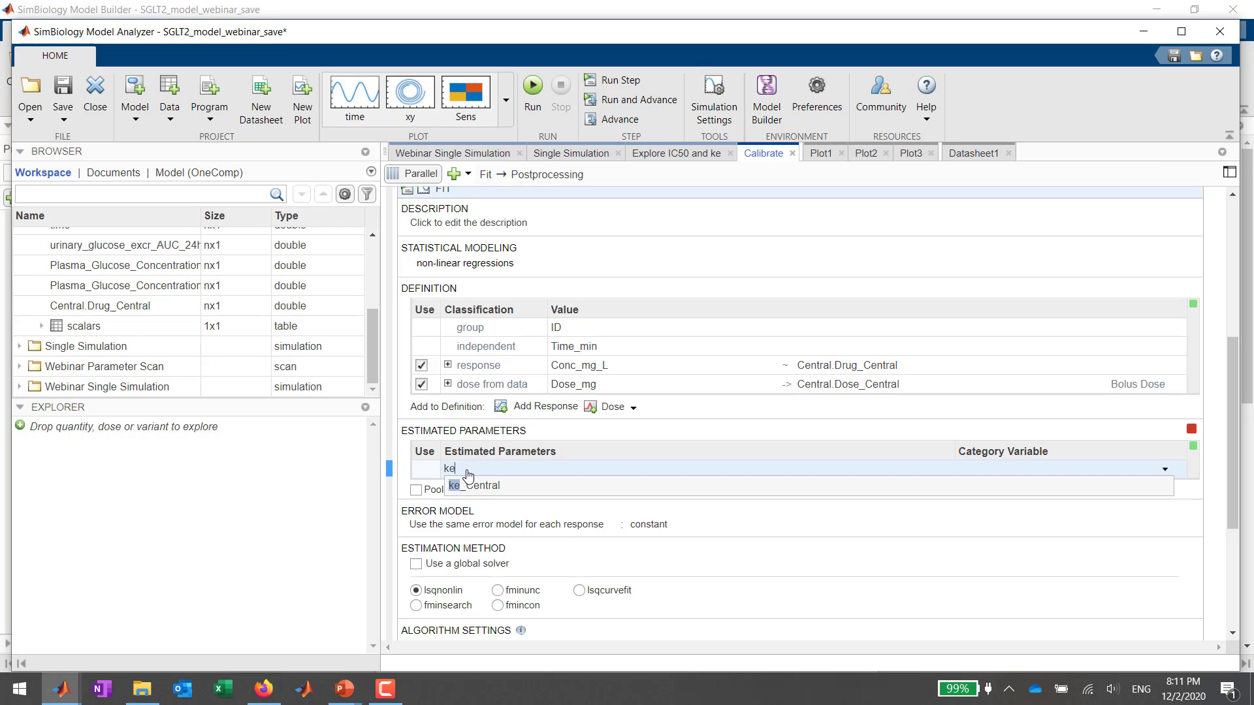
{"action": "key", "text": "Down"}
{"action": "key", "text": "Return"}
{"action": "left_click", "coordinate": [516, 552]}
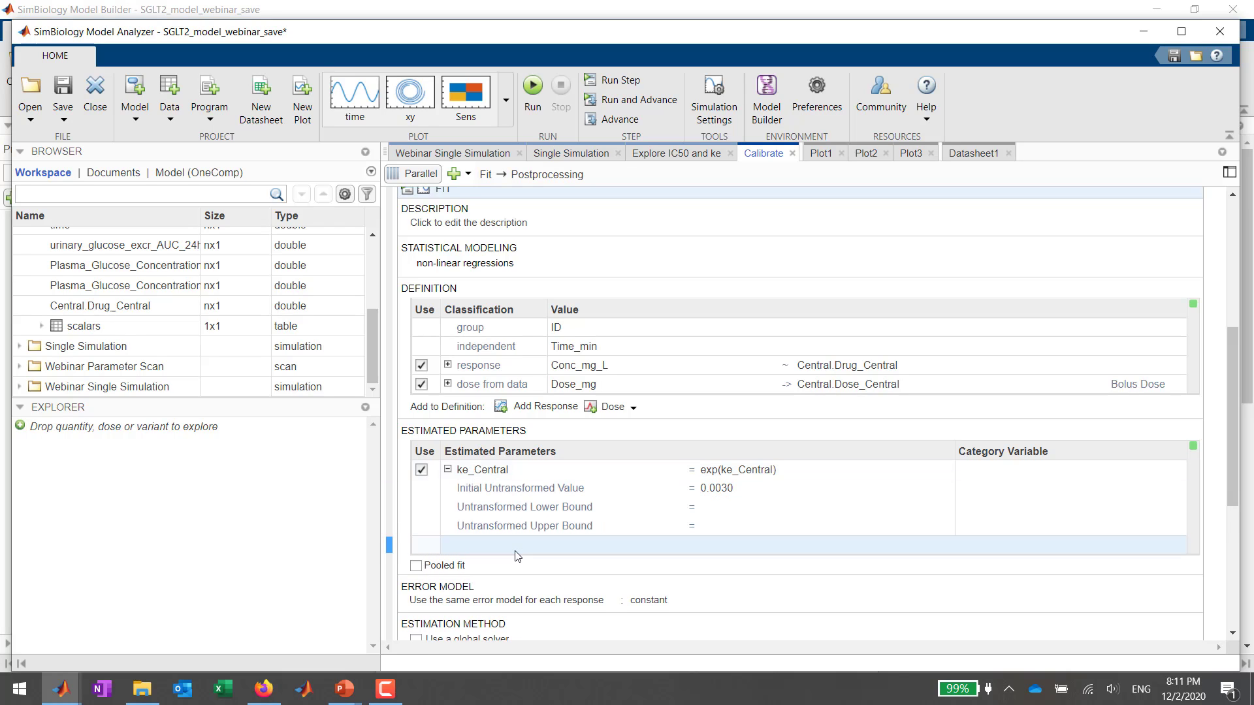
{"action": "type", "text": "ka_Central"}
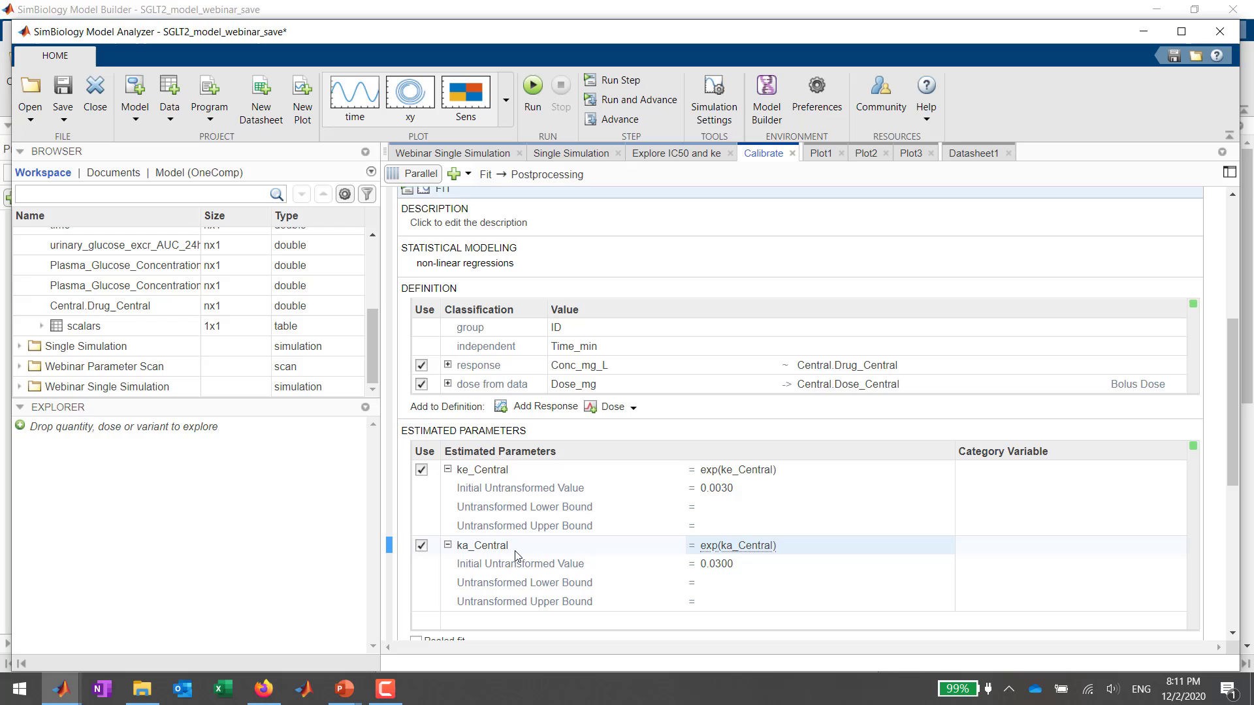
{"action": "left_click", "coordinate": [493, 624]}
{"action": "key", "text": "Down"}
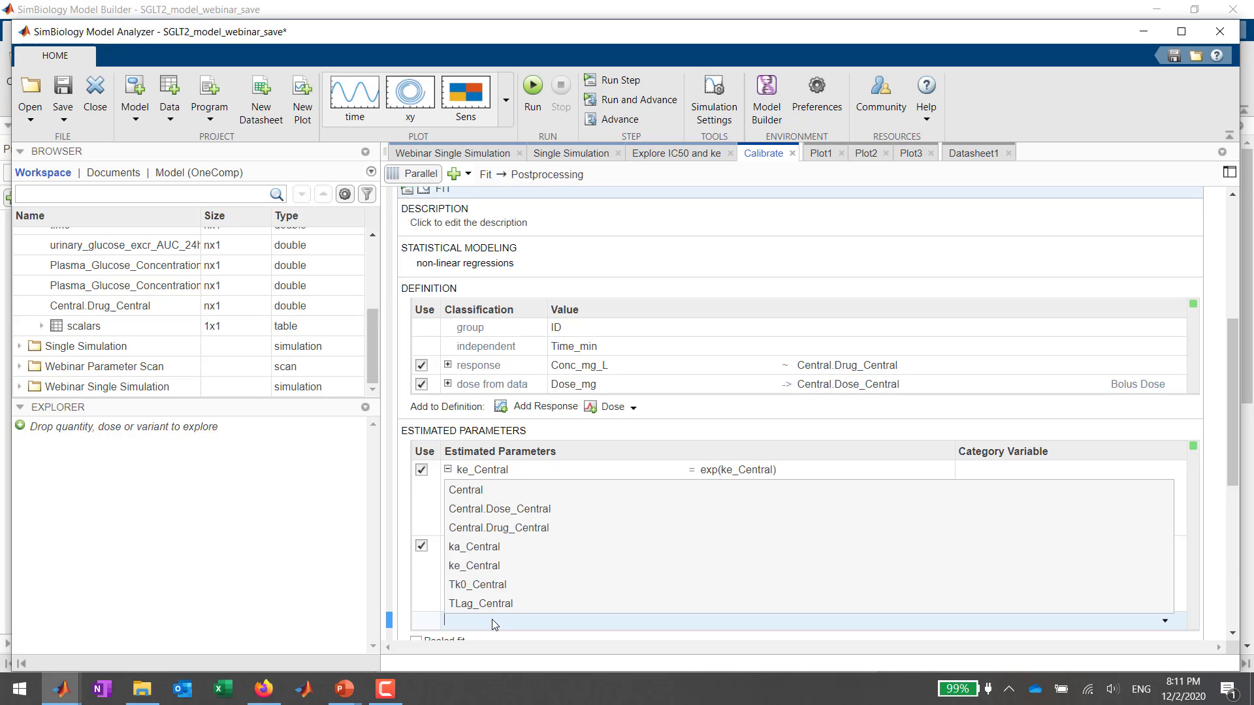
{"action": "key", "text": "Down"}
{"action": "key", "text": "Return"}
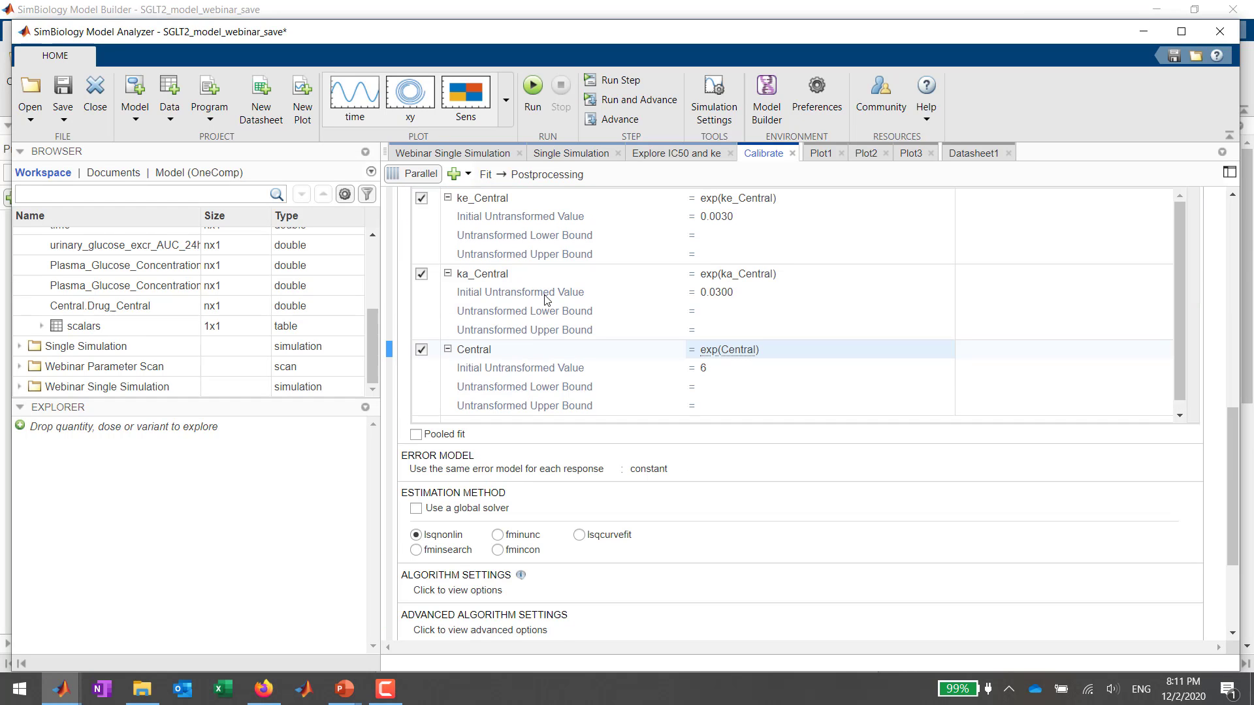
Examine the statistical modeling options available for the fit without changing the selection.
{"action": "scroll", "coordinate": [1200, 405], "scroll_direction": "up", "scroll_amount": 3}
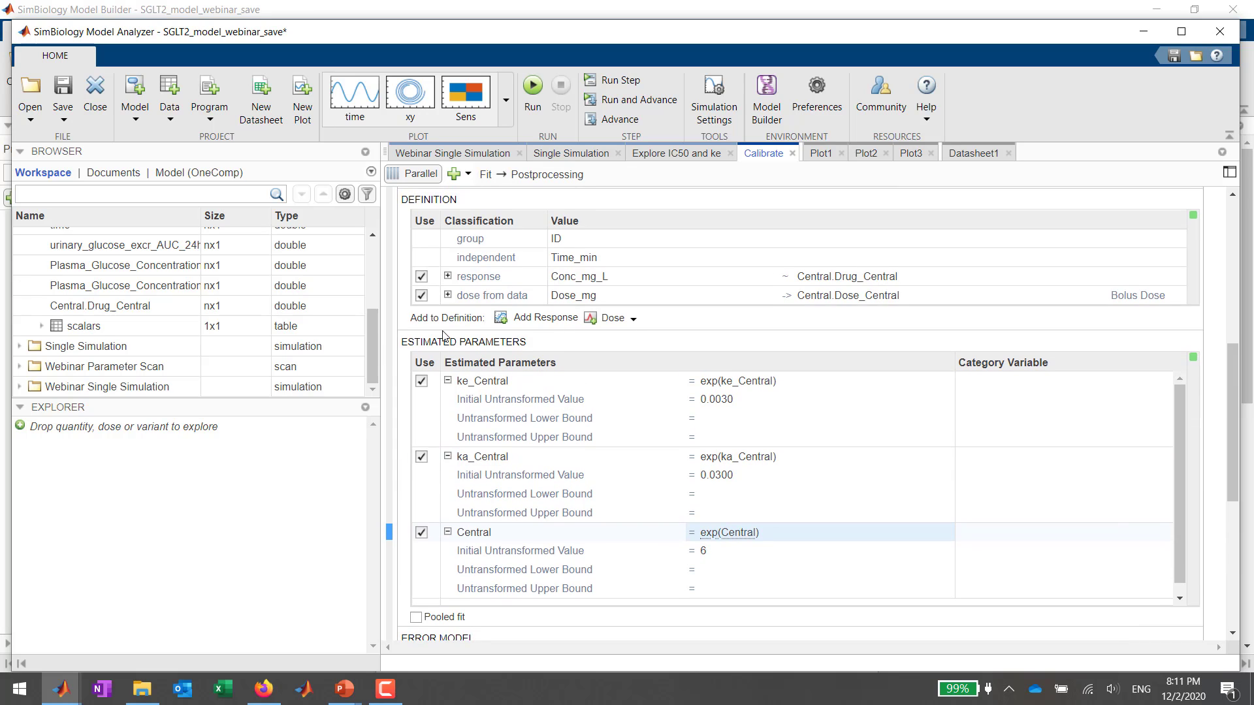
{"action": "scroll", "coordinate": [446, 334], "scroll_direction": "up", "scroll_amount": 3}
{"action": "left_click", "coordinate": [476, 300]}
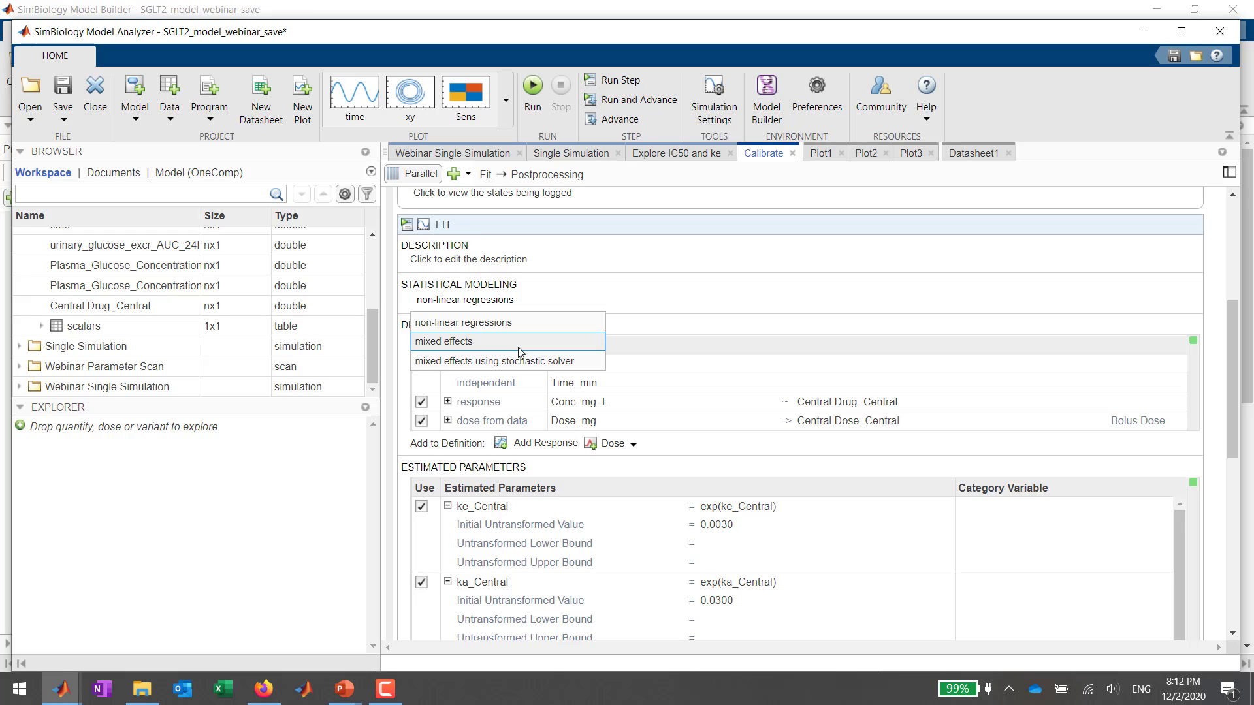
{"action": "left_click", "coordinate": [671, 329]}
Enable the pooled fit and set the error model to proportional.
{"action": "scroll", "coordinate": [672, 328], "scroll_direction": "down", "scroll_amount": 5}
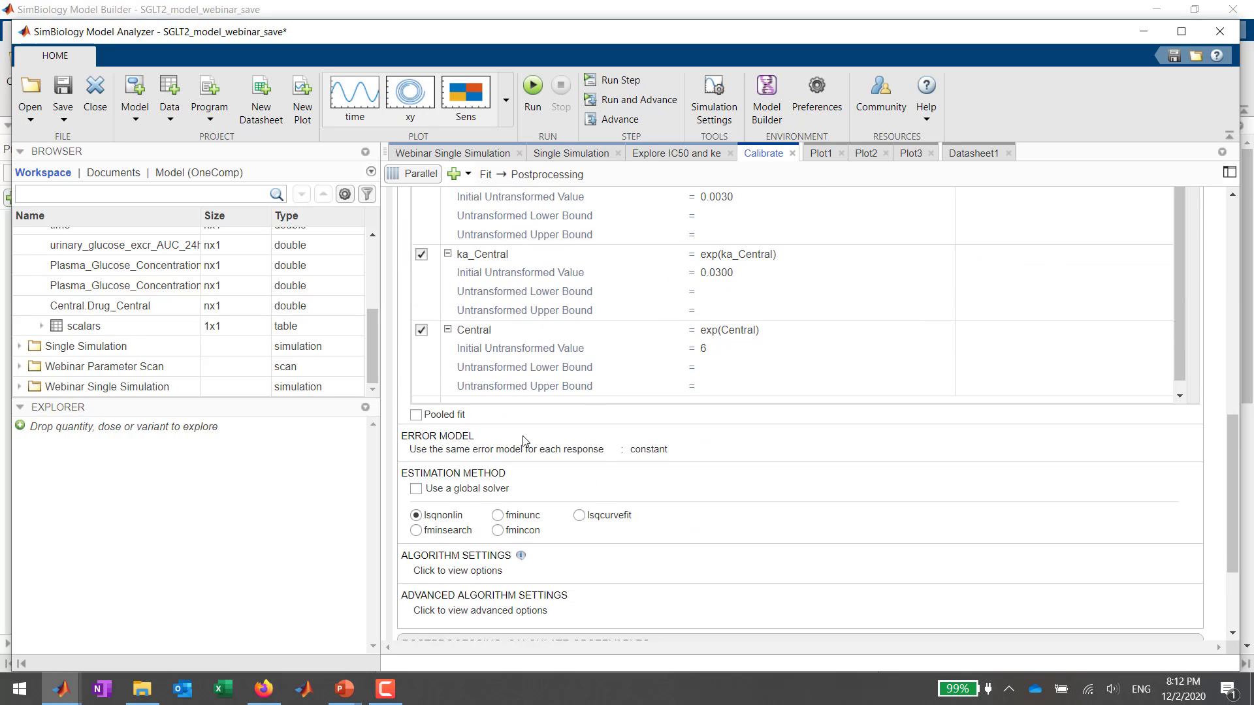
{"action": "left_click", "coordinate": [416, 416]}
{"action": "left_click", "coordinate": [643, 451]}
{"action": "left_click", "coordinate": [657, 487]}
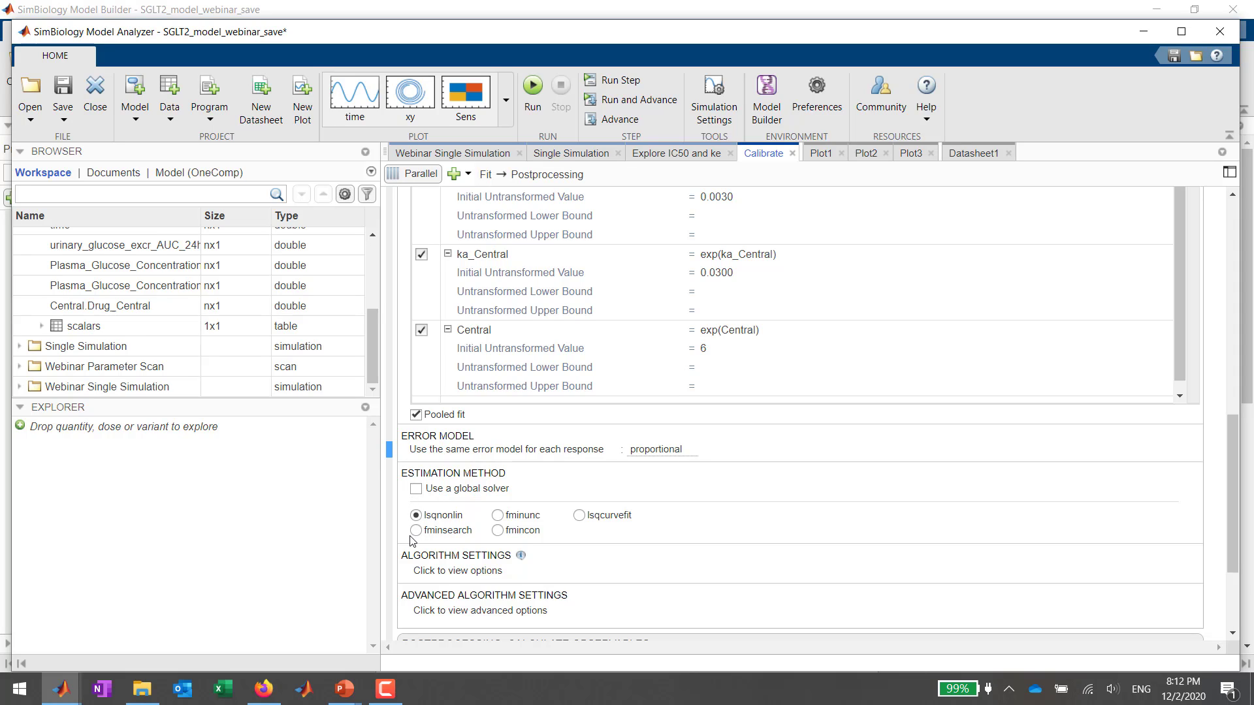
{"action": "left_click", "coordinate": [417, 490]}
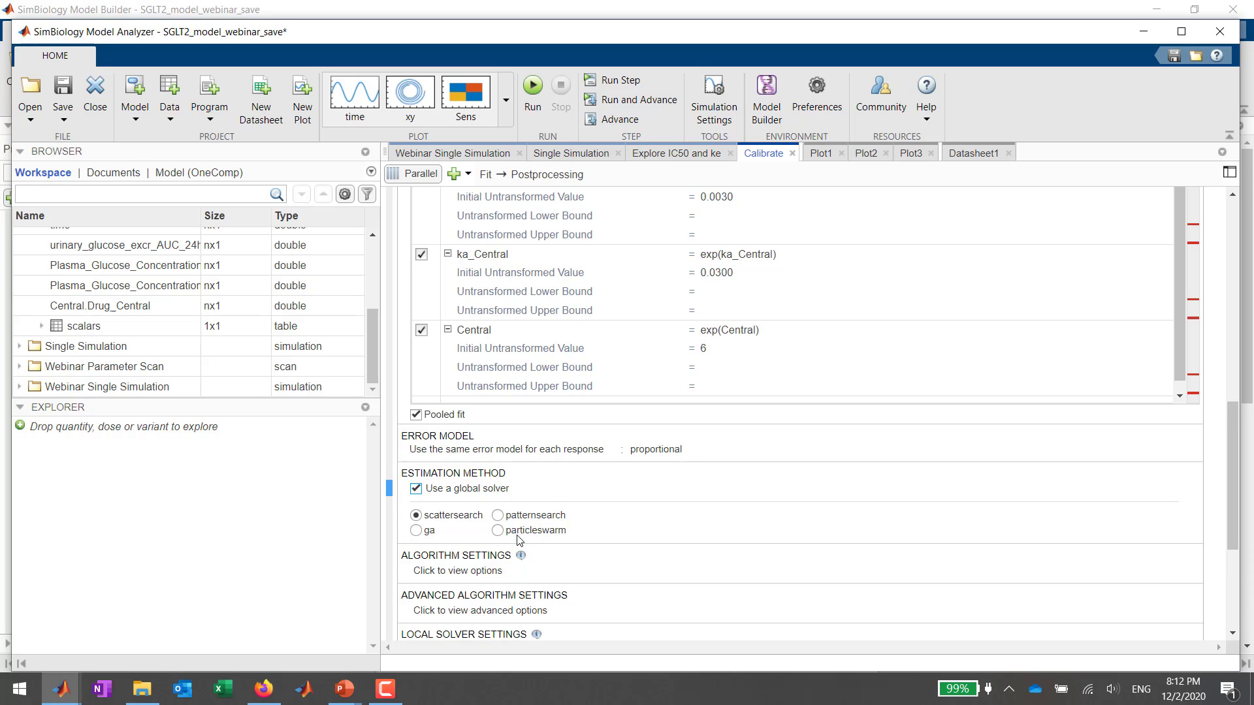
{"action": "left_click", "coordinate": [416, 490]}
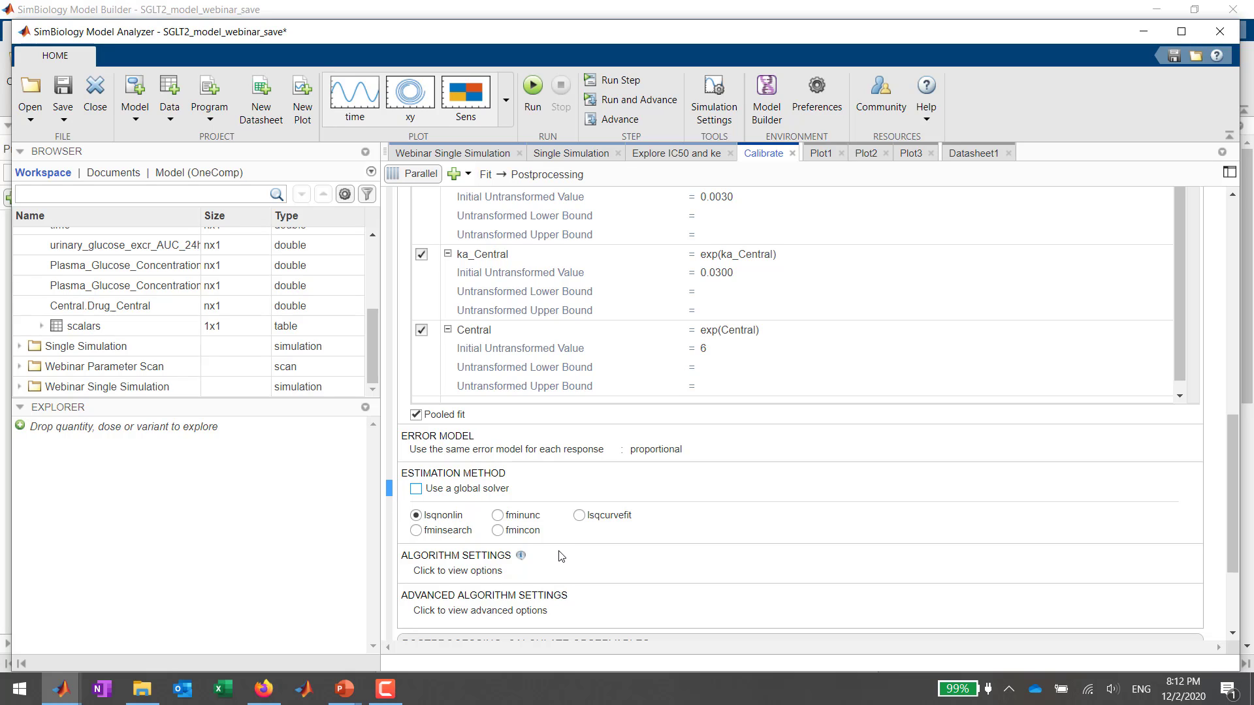
Add a Confidence Interval step to the Calibrate program and review its parameter and prediction interval settings.
{"action": "scroll", "coordinate": [562, 556], "scroll_direction": "up", "scroll_amount": 3}
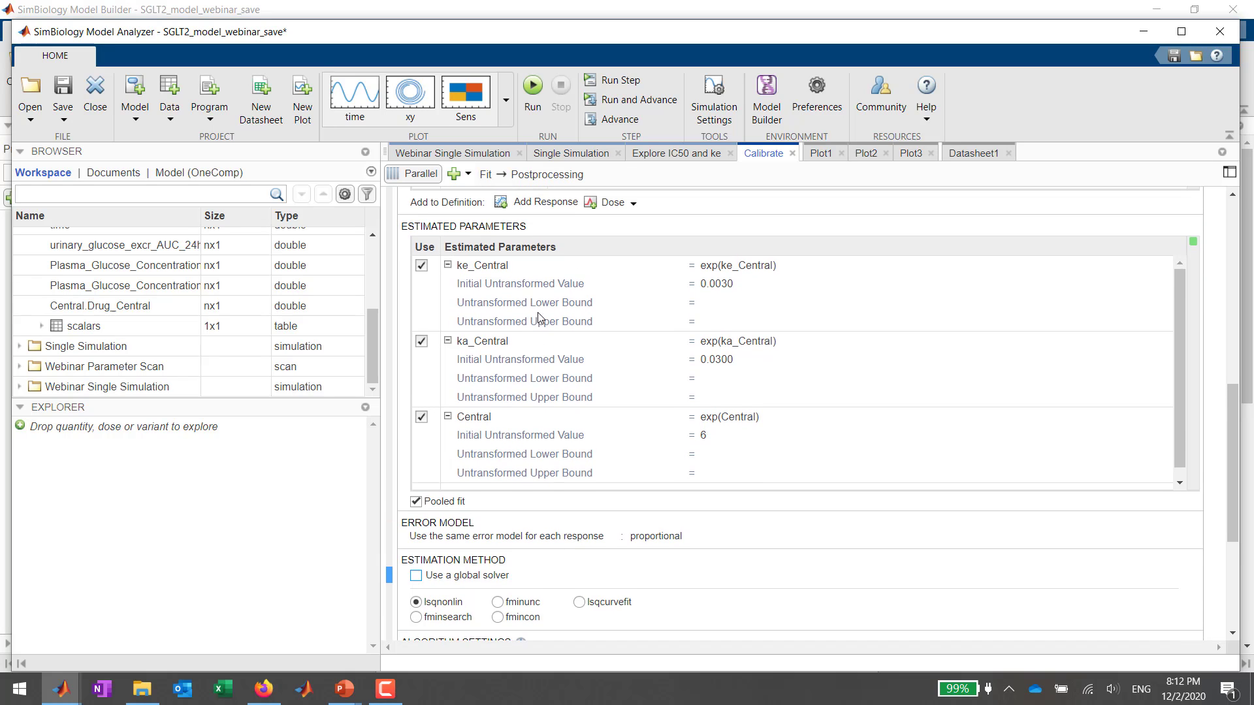
{"action": "left_click", "coordinate": [455, 174]}
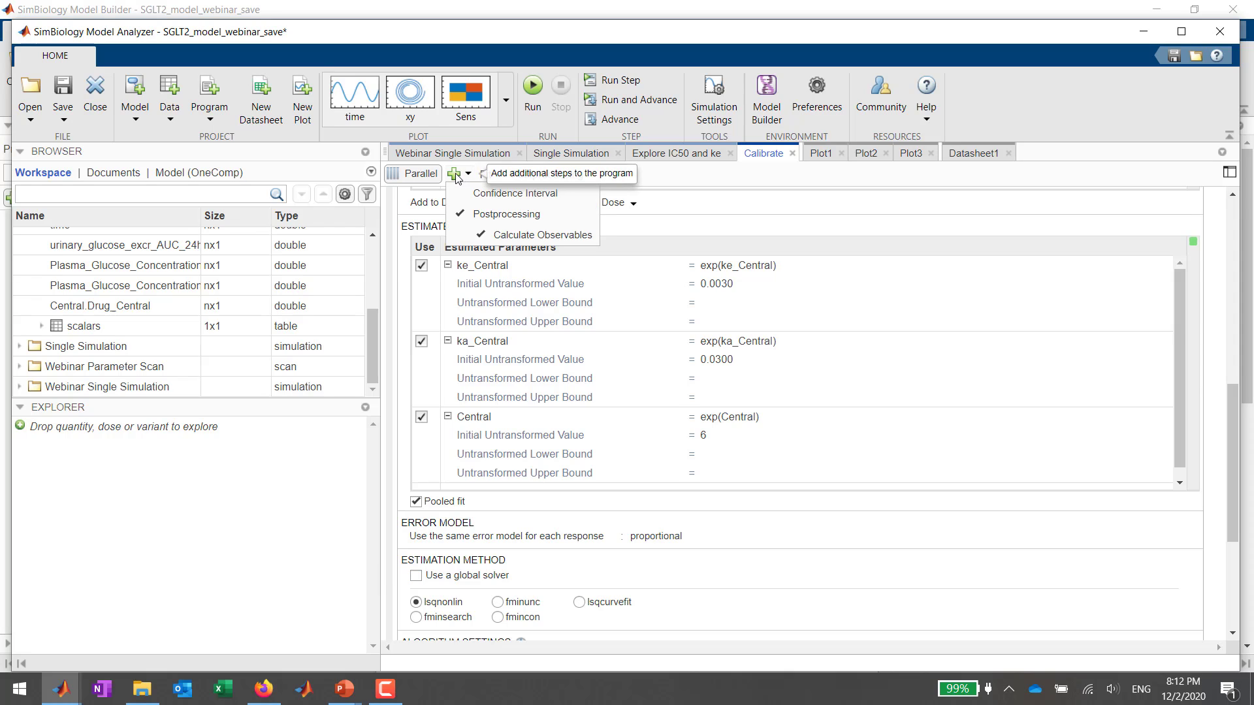
{"action": "left_click", "coordinate": [516, 194]}
{"action": "scroll", "coordinate": [590, 455], "scroll_direction": "down", "scroll_amount": 10}
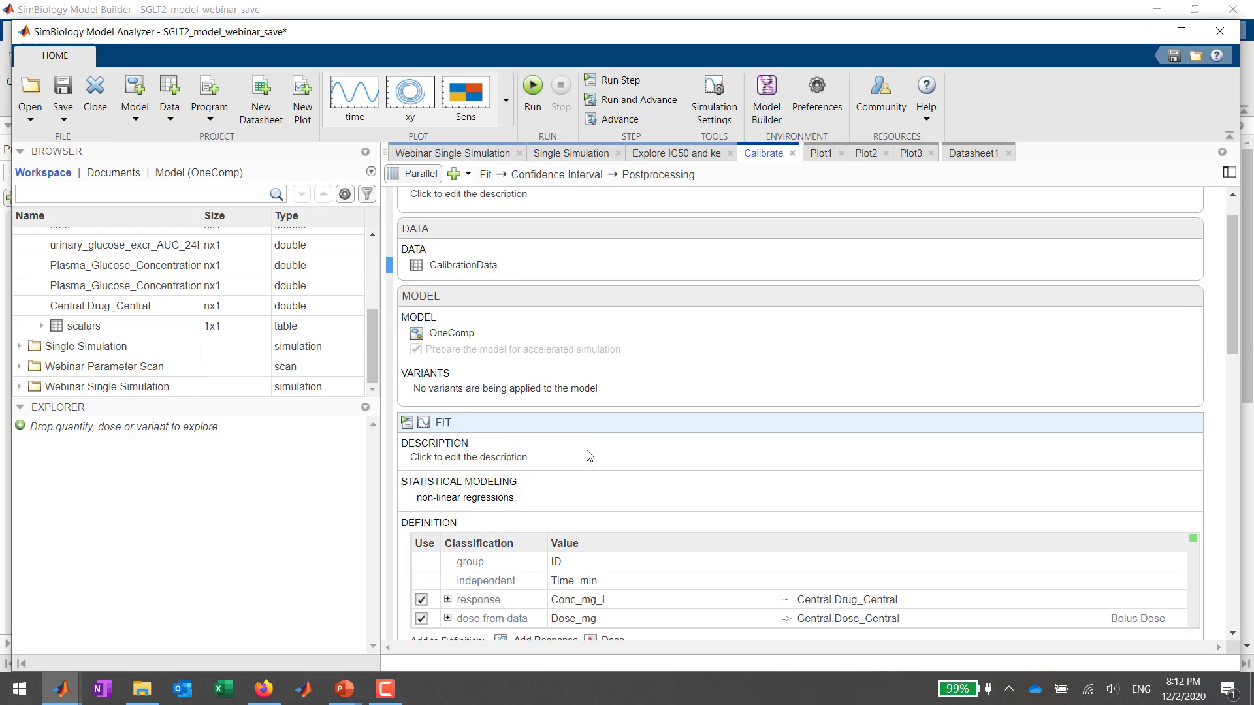
{"action": "scroll", "coordinate": [590, 455], "scroll_direction": "down", "scroll_amount": 5}
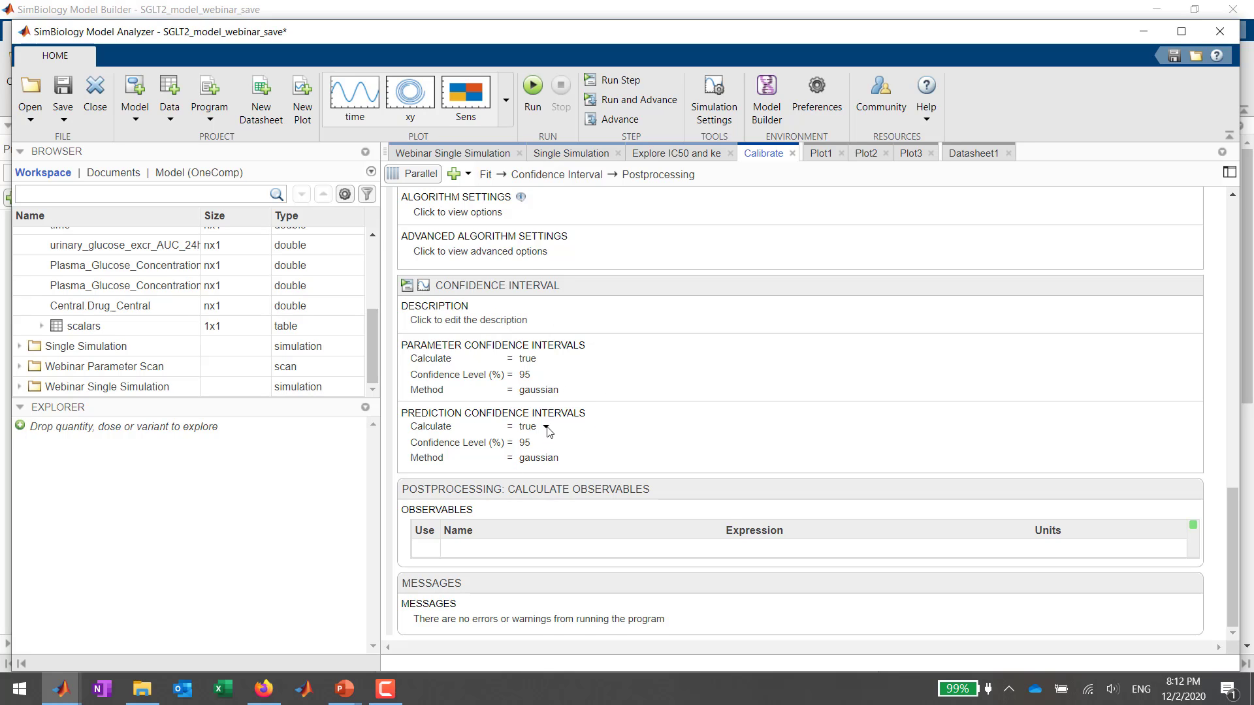
{"action": "scroll", "coordinate": [548, 431], "scroll_direction": "up", "scroll_amount": 10}
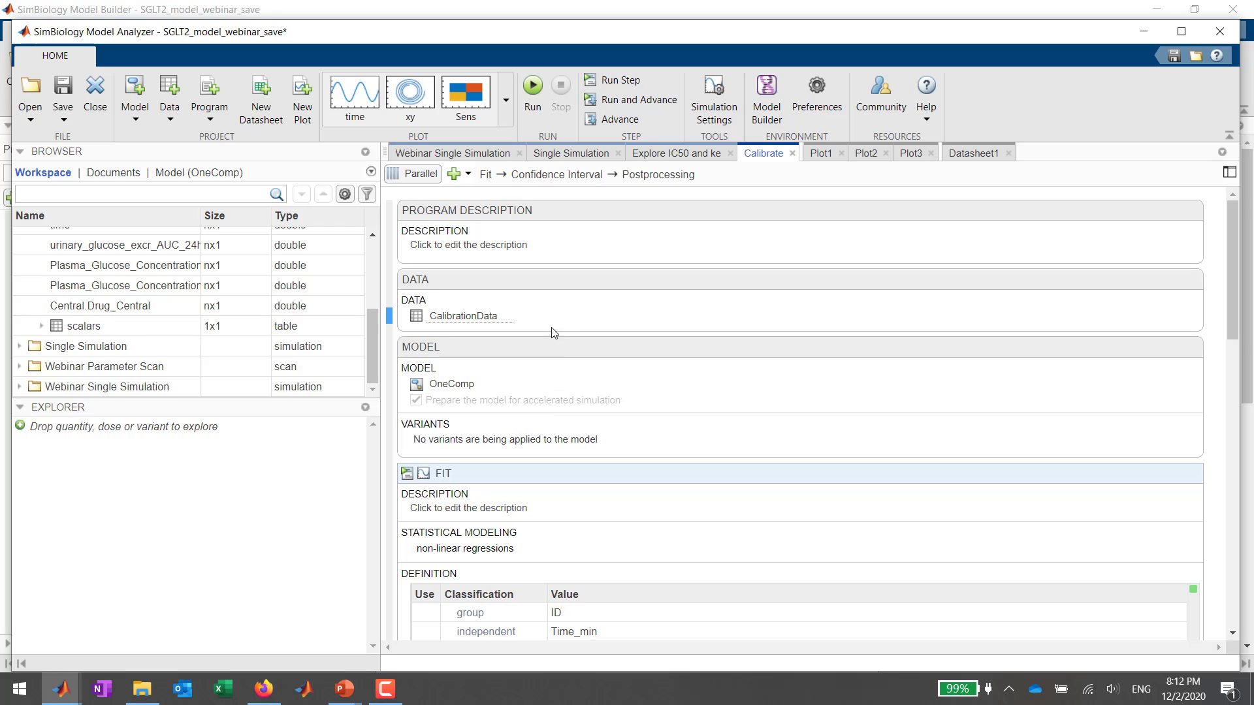
Run the Calibrate program, check the fit's progress plot, and return to the Model Analyzer.
{"action": "left_click", "coordinate": [534, 98]}
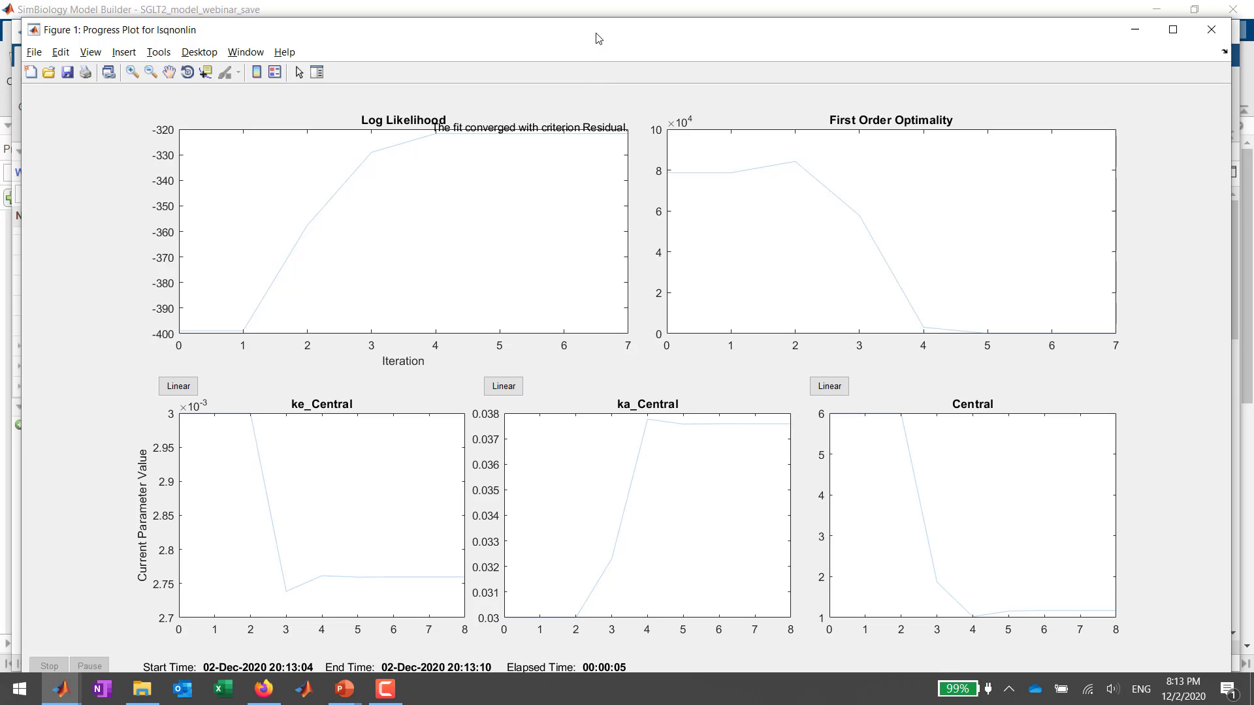
{"action": "left_click_drag", "start_coordinate": [598, 34], "coordinate": [593, 18]}
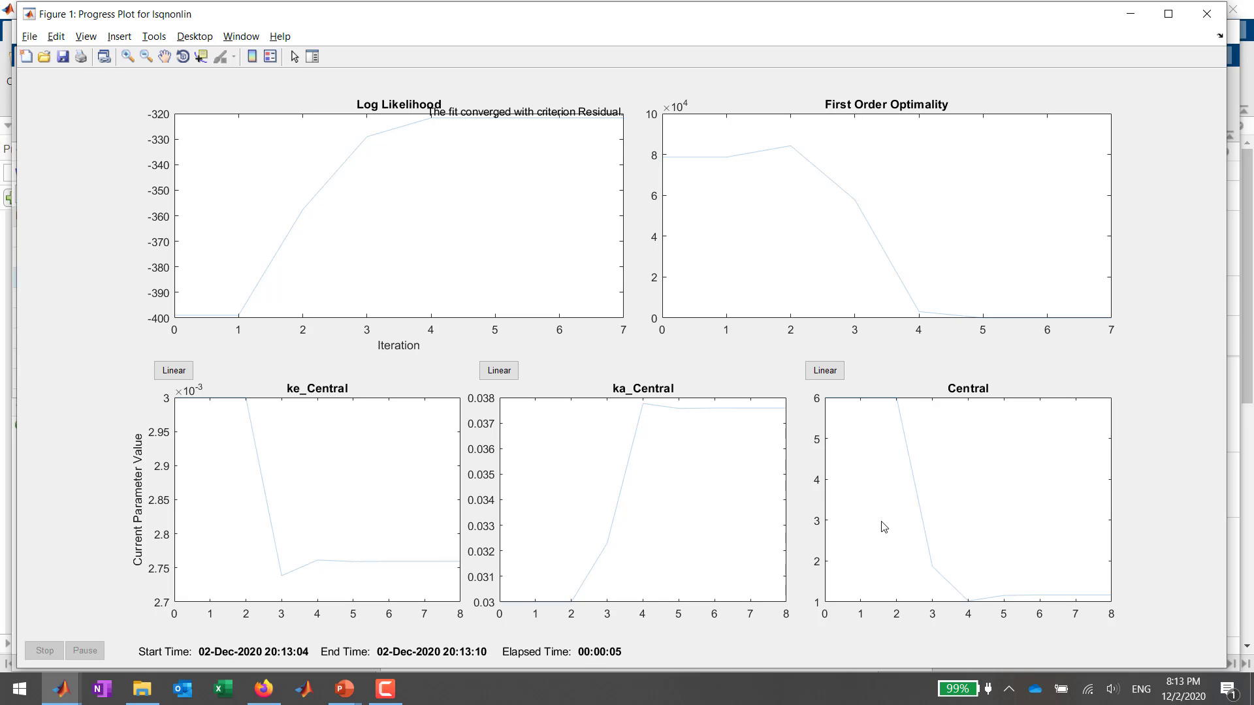
{"action": "key", "text": "alt+Tab"}
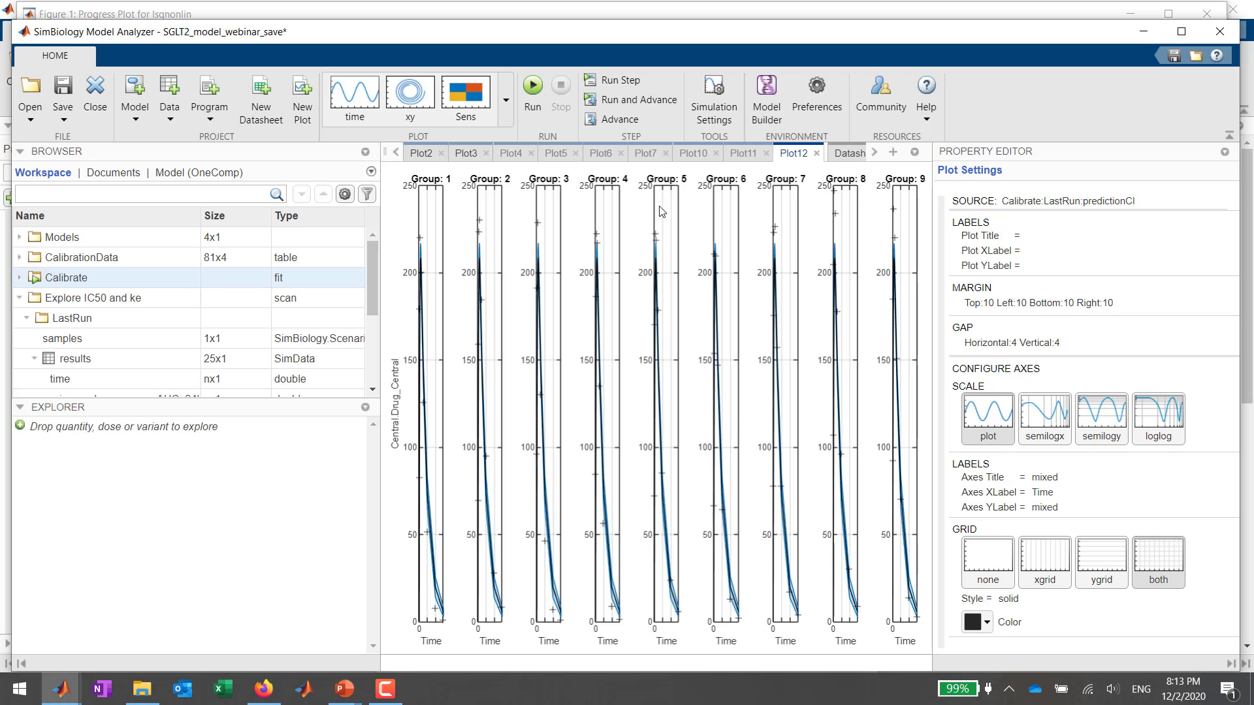
Review the pooled fit's diagnostic plots: individual fits, observed versus predicted, residuals over time, and residual distribution.
{"action": "left_click", "coordinate": [556, 155]}
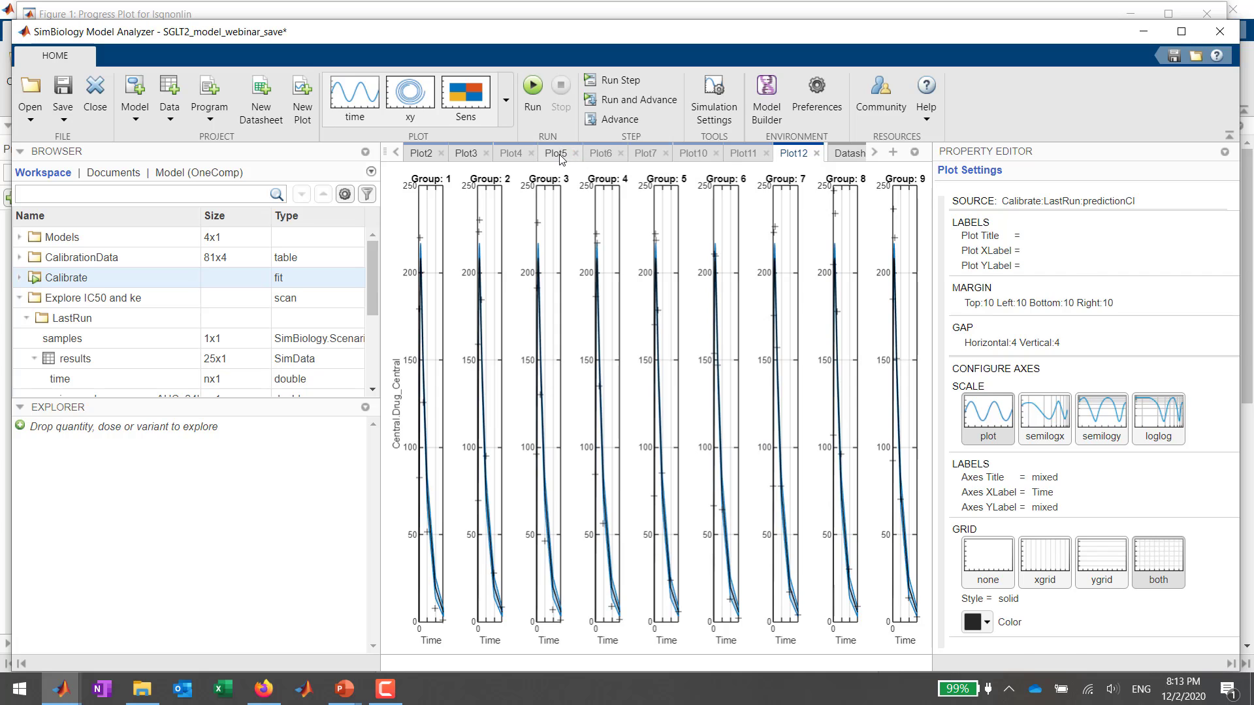
{"action": "left_click", "coordinate": [510, 155]}
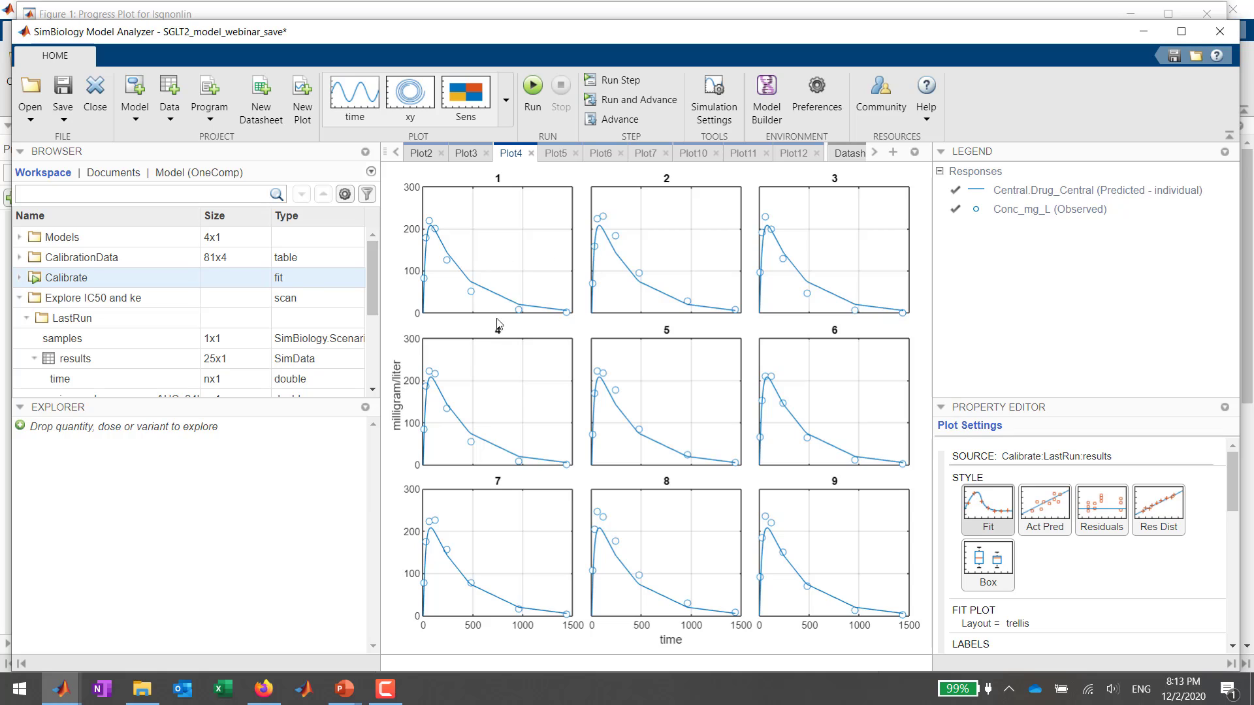
{"action": "left_click", "coordinate": [556, 155]}
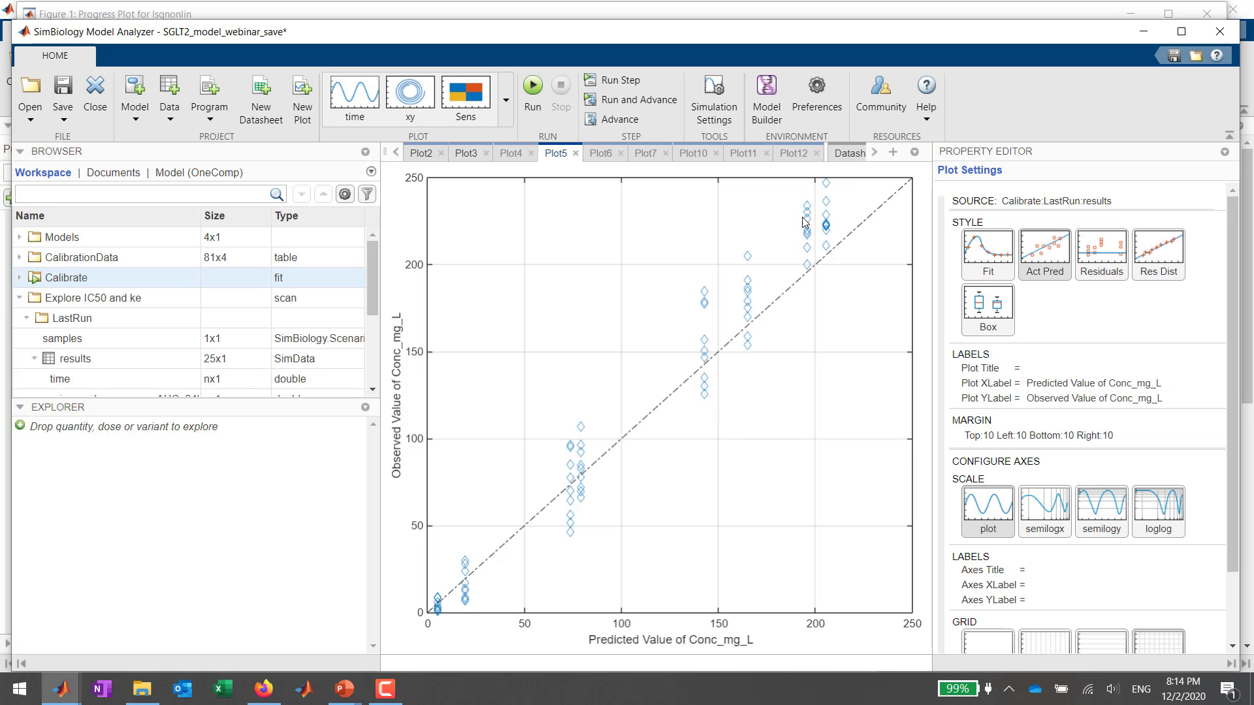
{"action": "left_click", "coordinate": [599, 153]}
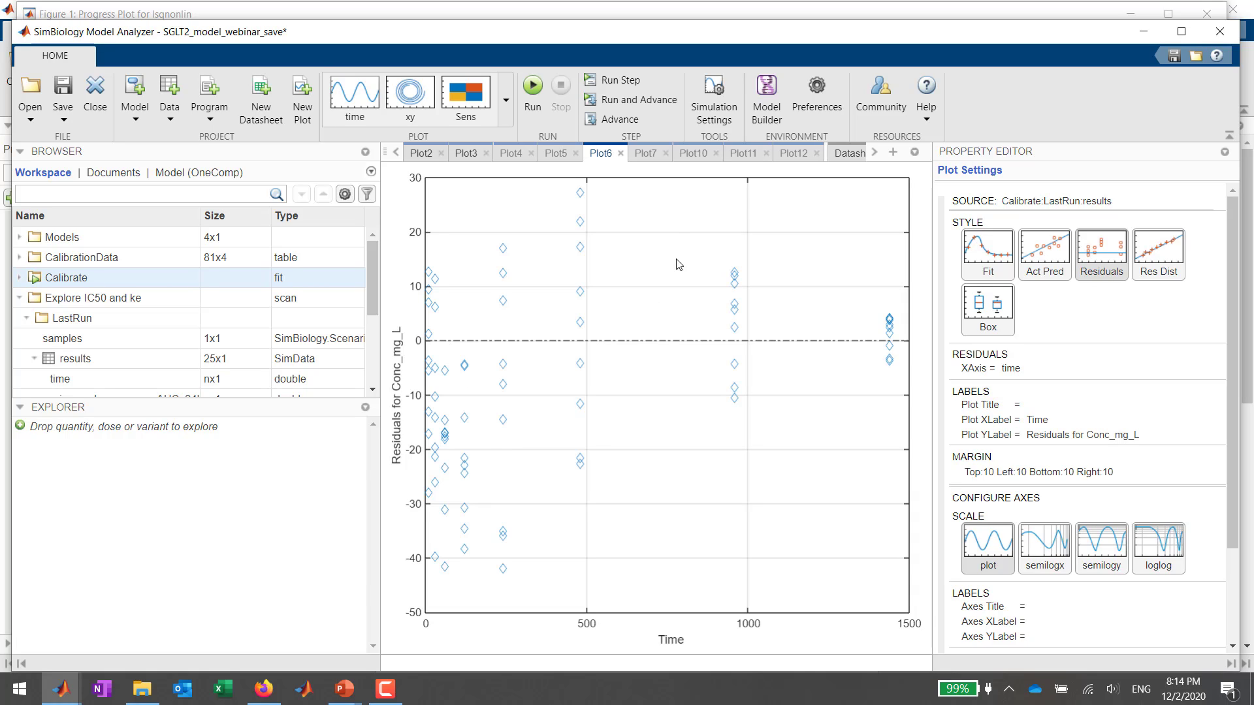
{"action": "left_click", "coordinate": [646, 156]}
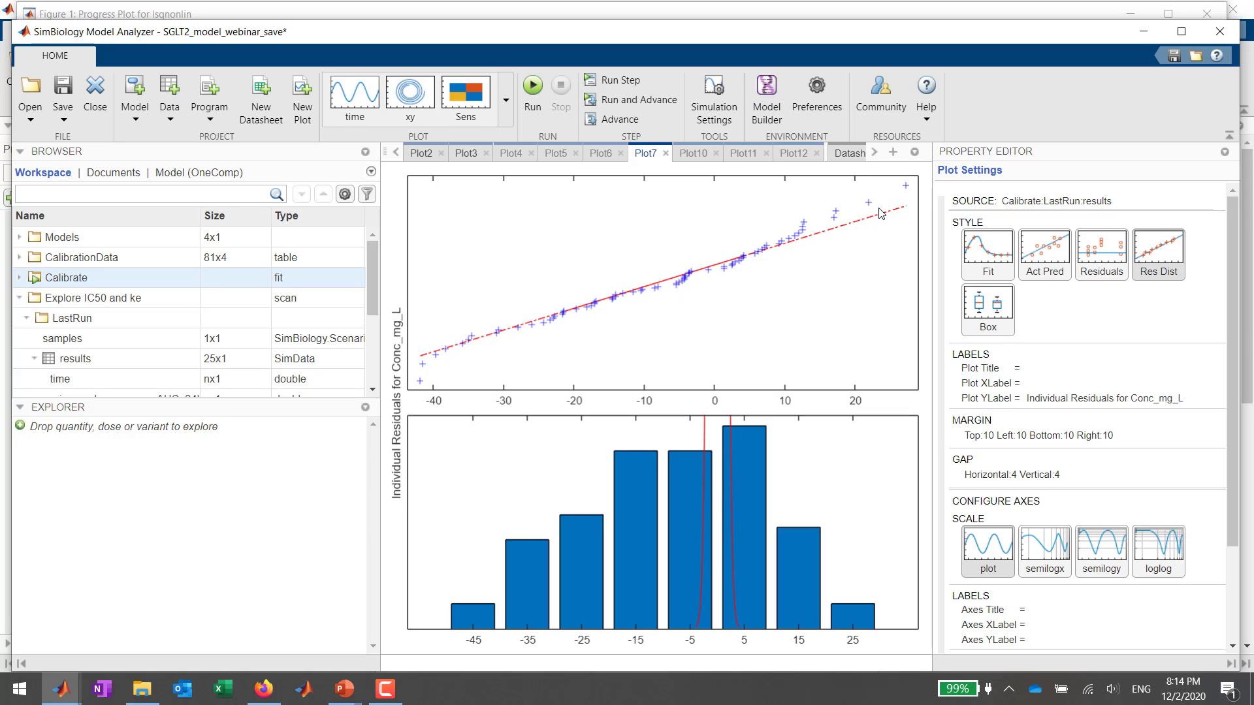
Examine the parameter and prediction confidence interval plots, temporarily enlarging the prediction plot to inspect all groups.
{"action": "left_click", "coordinate": [690, 150]}
{"action": "left_click", "coordinate": [737, 155]}
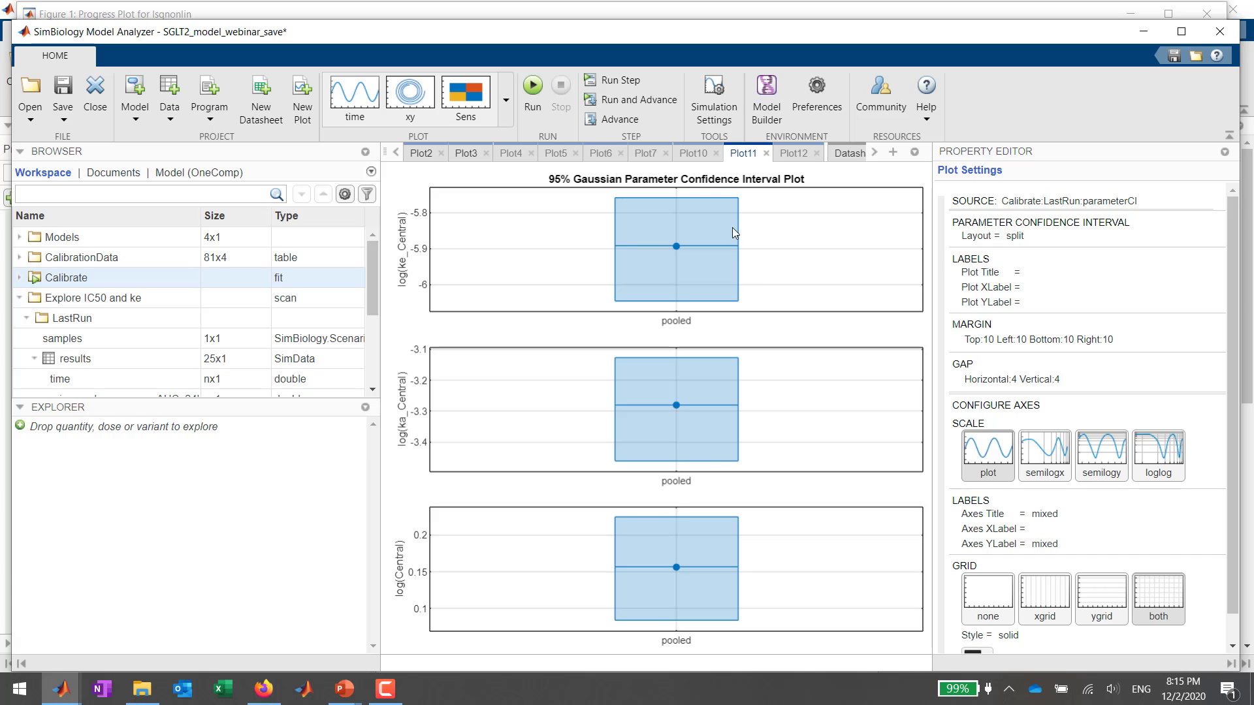
{"action": "left_click", "coordinate": [796, 154]}
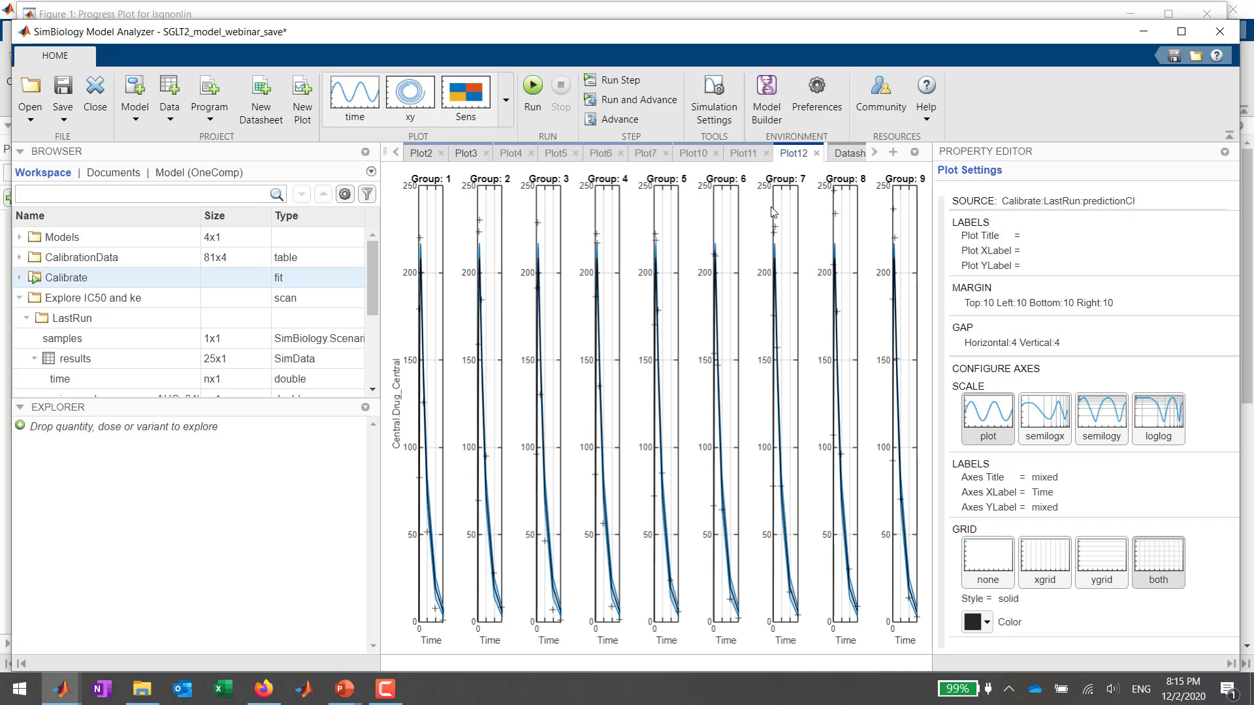
{"action": "double_click", "coordinate": [795, 153]}
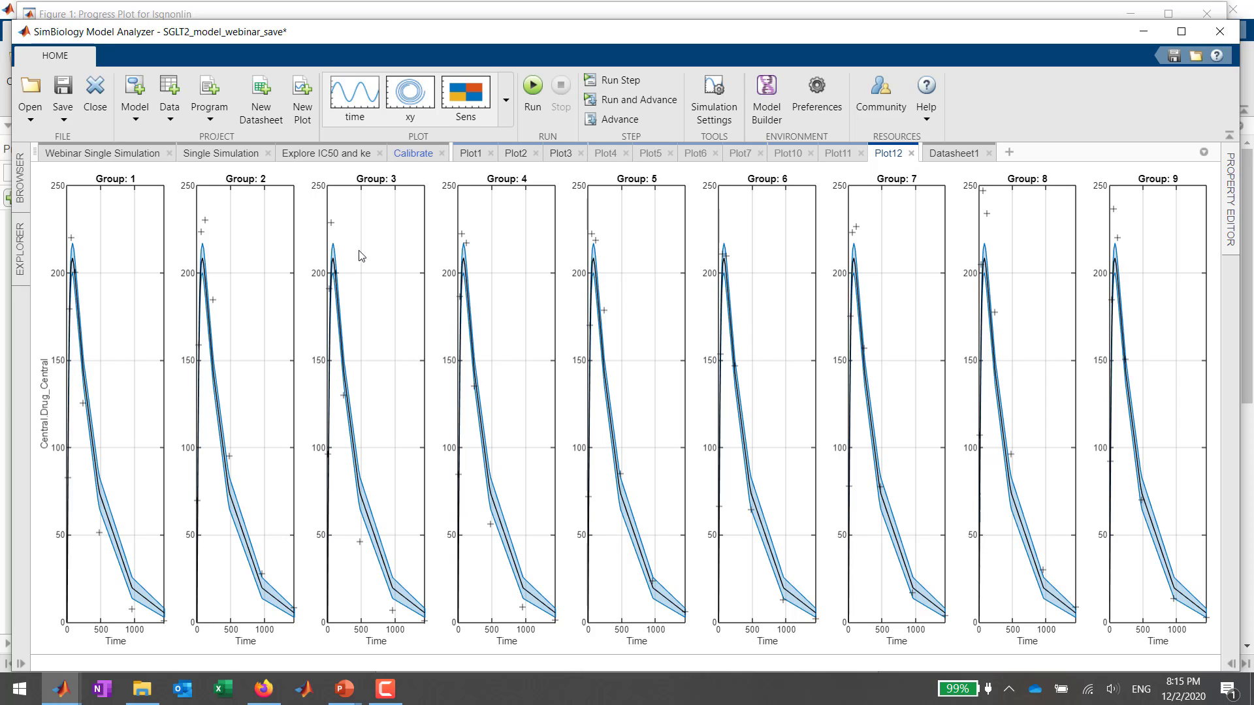
{"action": "double_click", "coordinate": [891, 153]}
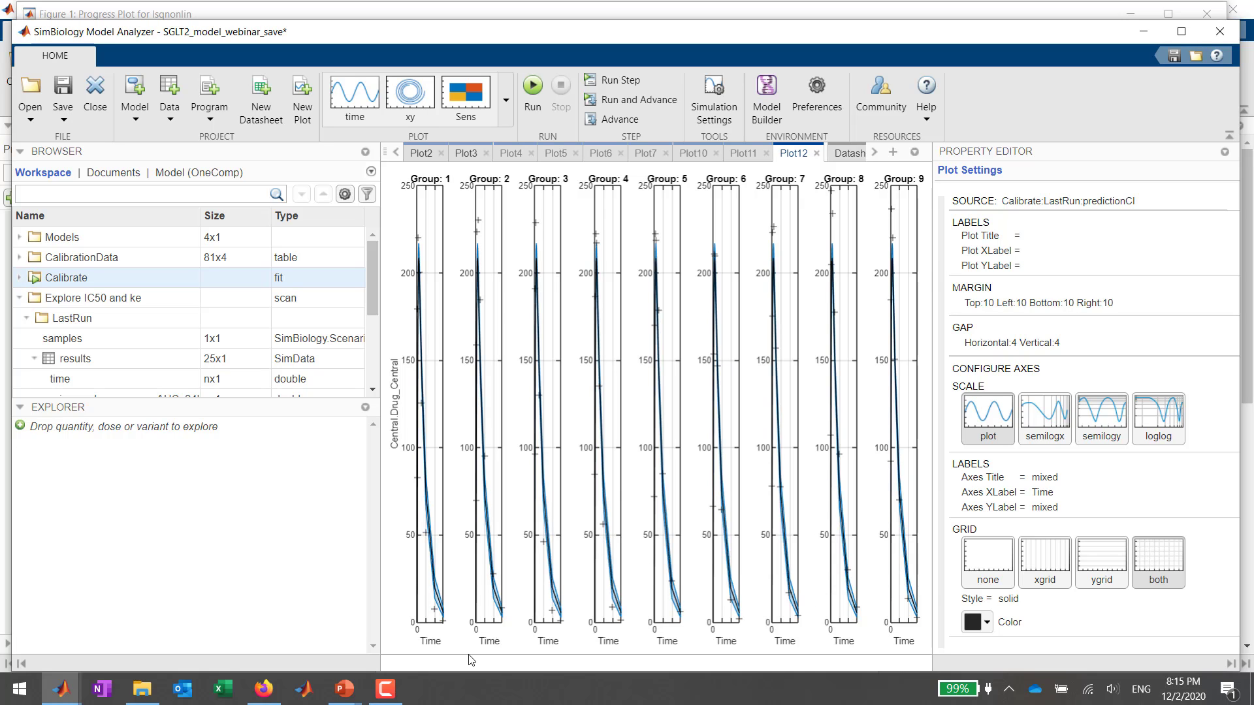
Switch to the PowerPoint slide show and advance to the SGLT2 case study summary slide.
{"action": "mouse_move", "coordinate": [343, 699]}
{"action": "left_click", "coordinate": [392, 624]}
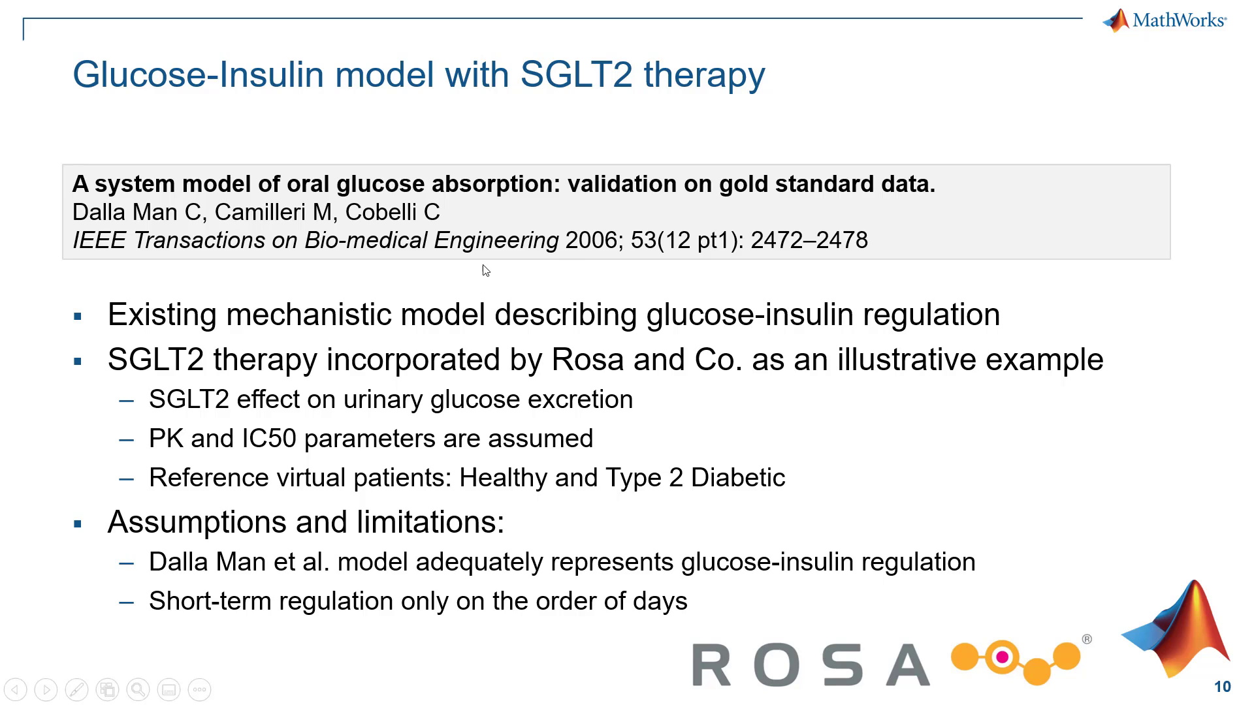
{"action": "left_click", "coordinate": [453, 371]}
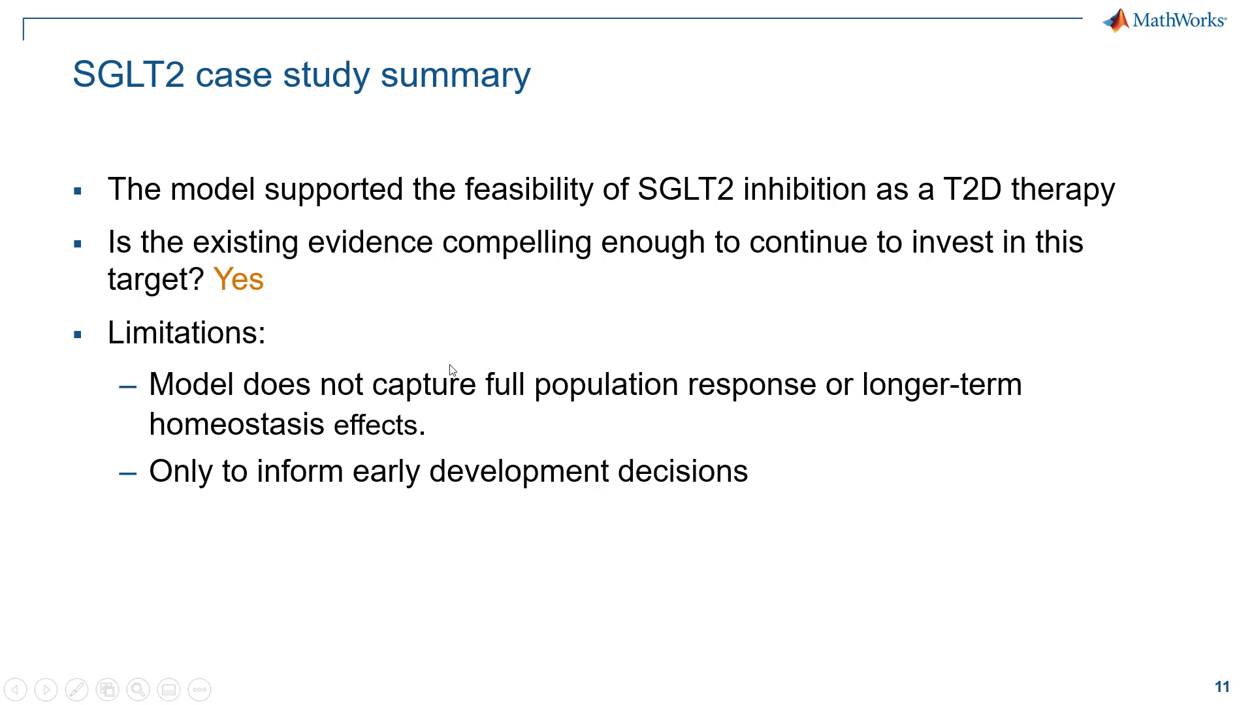